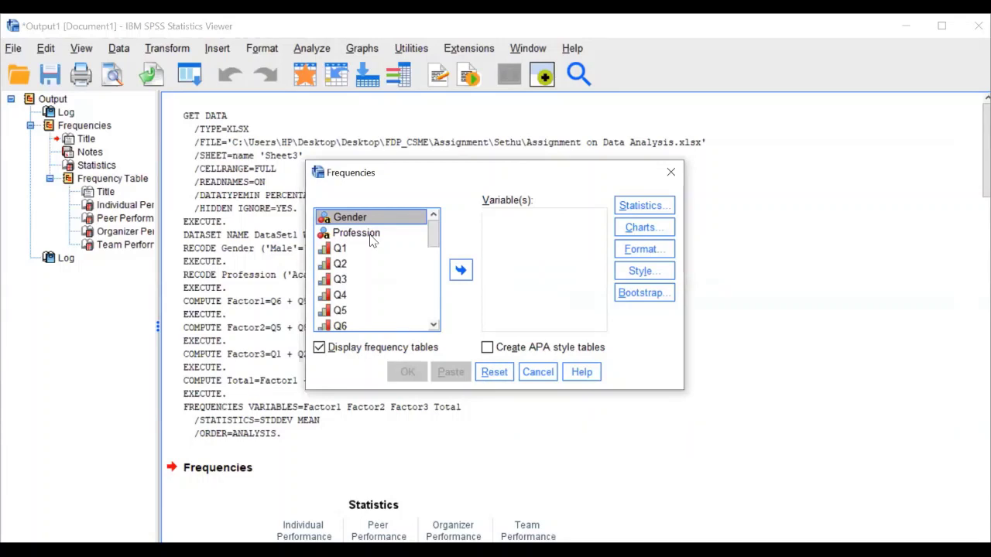
Run Frequencies on Gender and Profession, then select the Gender frequency table in the output
left_click(366, 239, "shift")
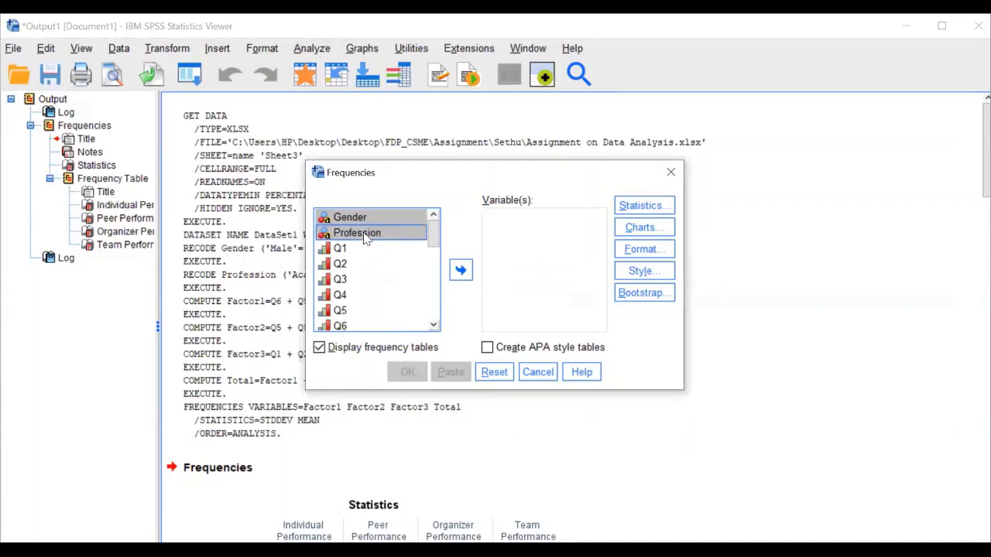
left_click(462, 270)
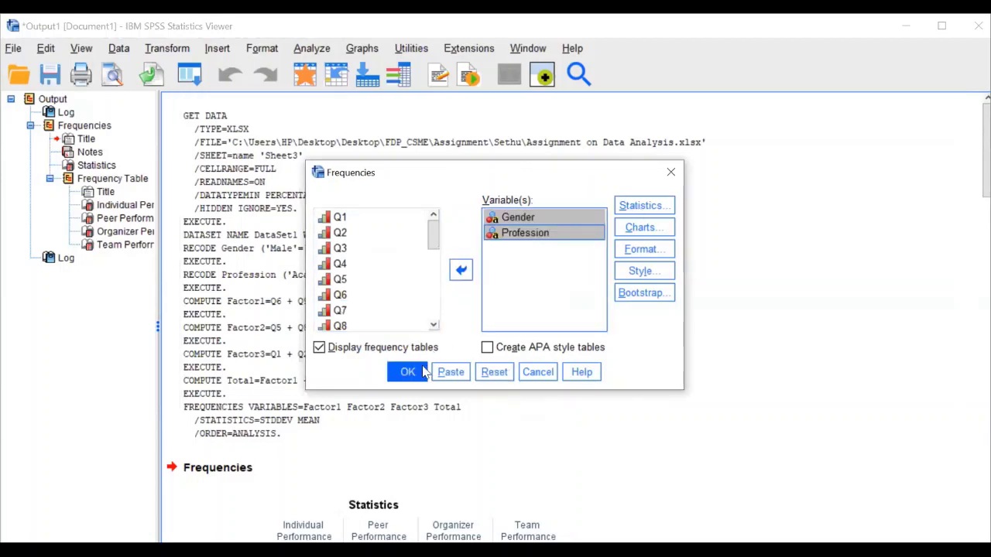
left_click(414, 375)
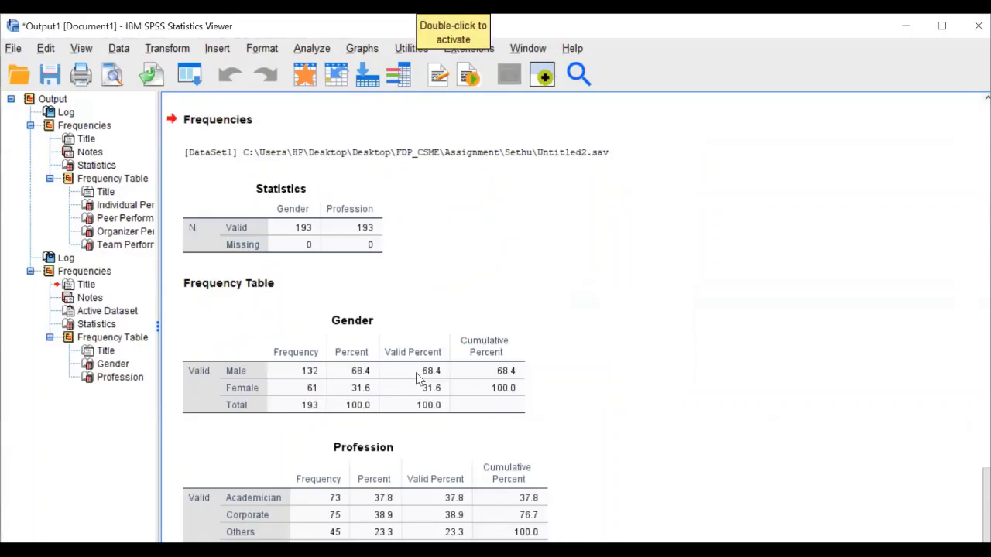
left_click(272, 337)
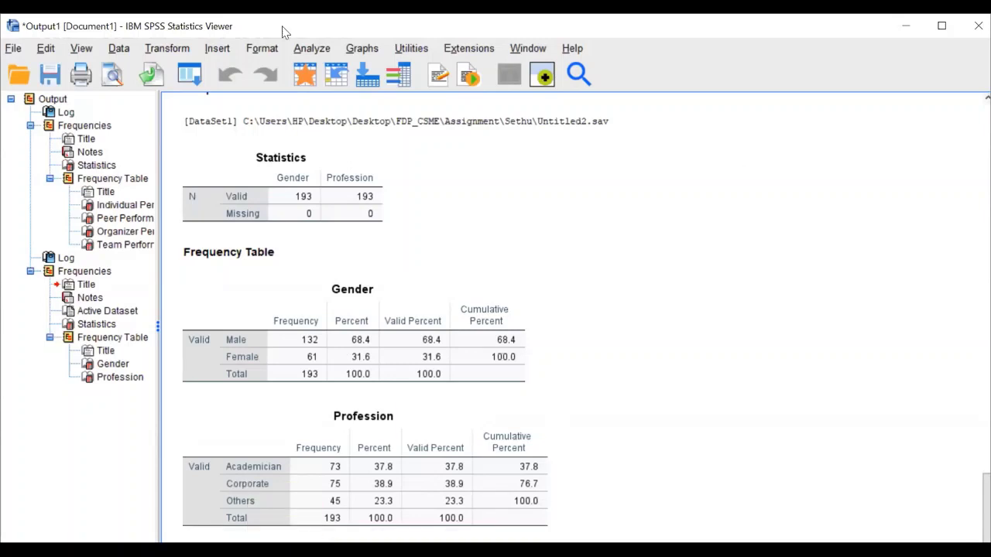
Reopen Frequencies and reset the earlier Gender and Profession selection
left_click(308, 50)
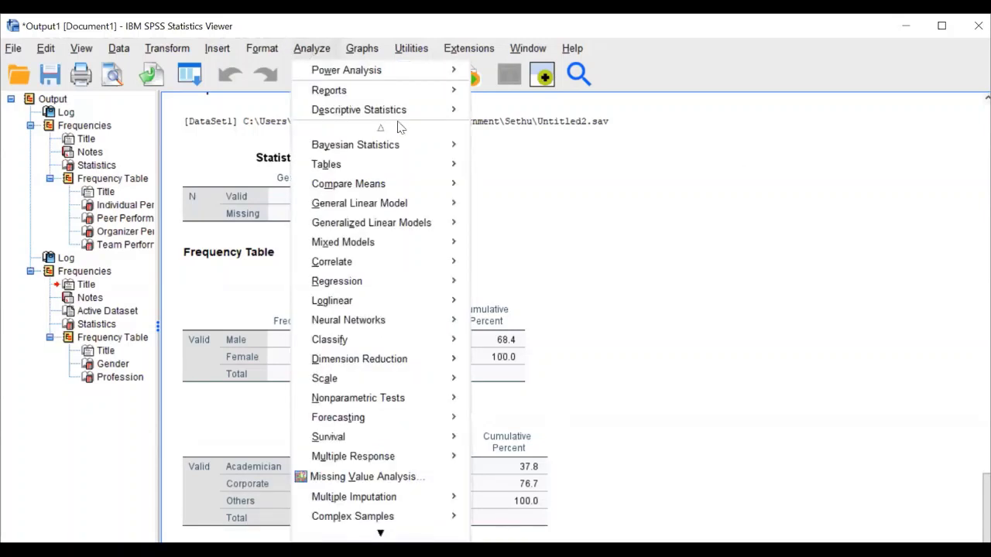
mouse_move(437, 114)
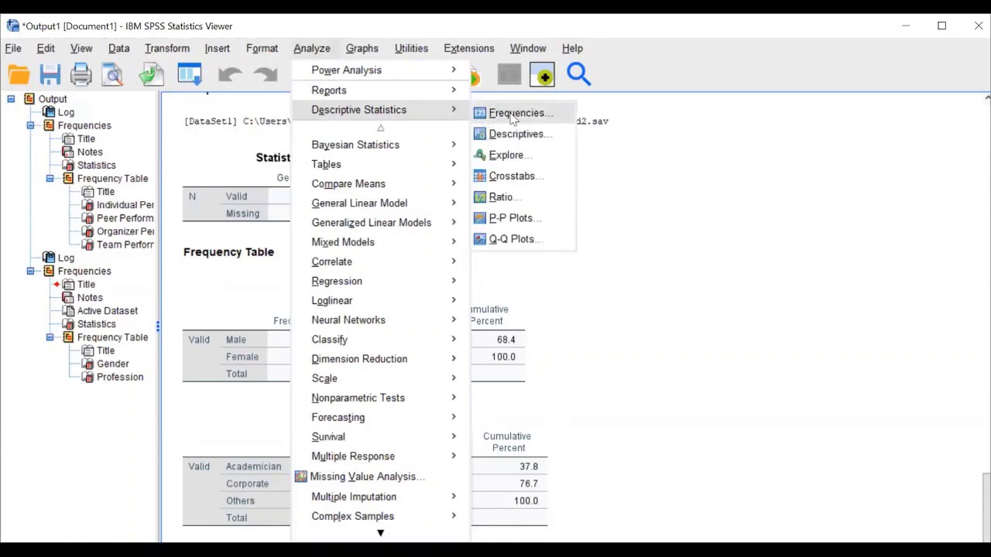
left_click(512, 114)
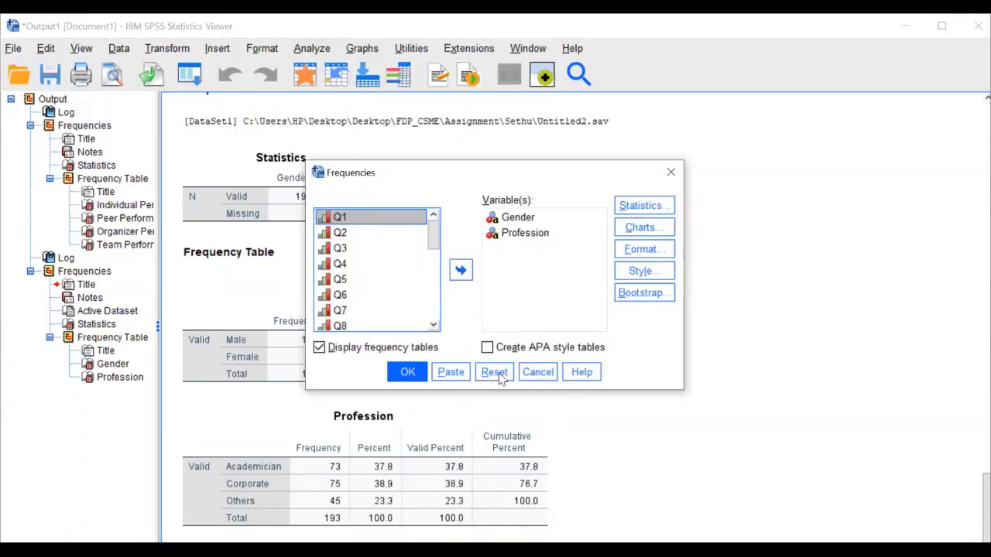
left_click(492, 371)
Select Q1 through Q13 and move them into the Variable(s) list
left_click(341, 249)
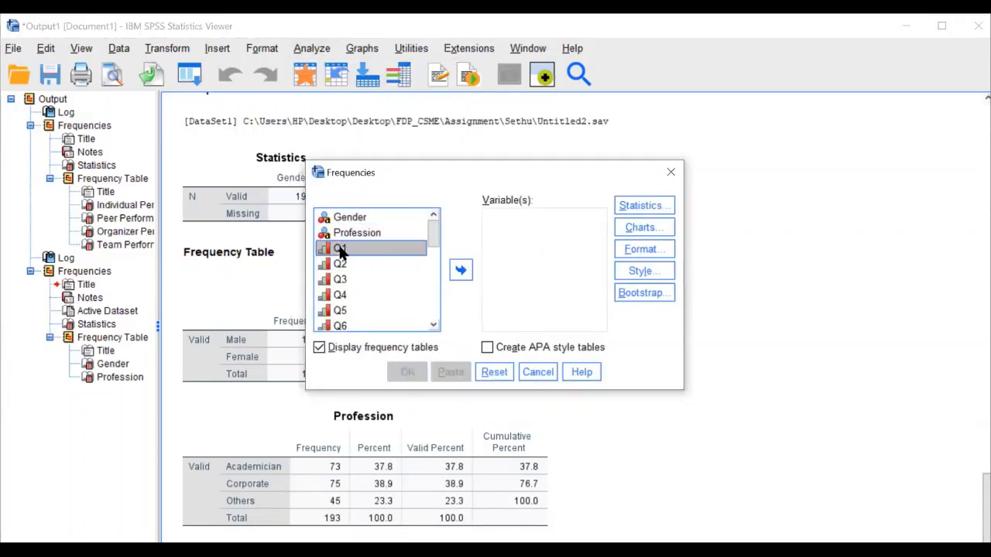
left_click_drag(436, 246, 436, 295)
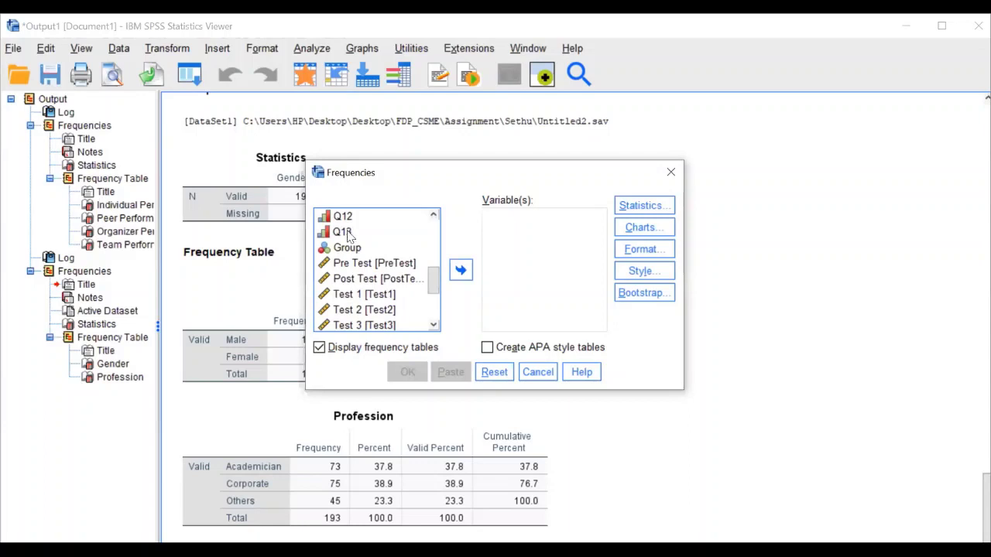
left_click_drag(347, 236, 387, 284)
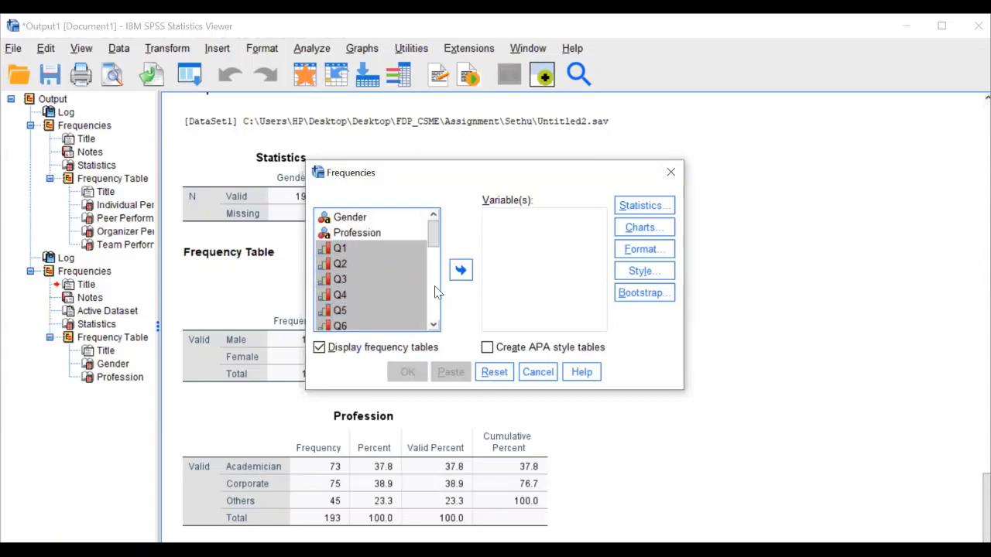
left_click(460, 270)
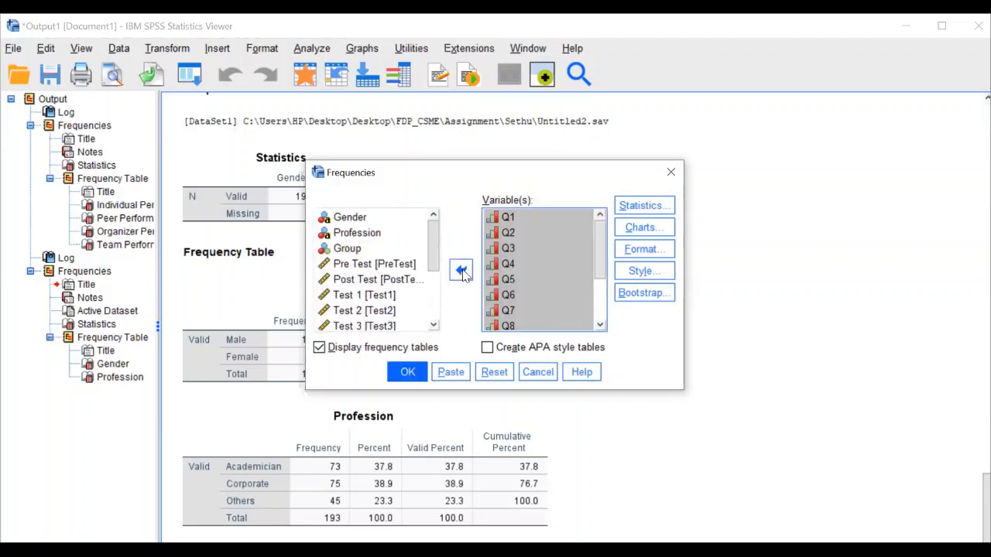
left_click(657, 208)
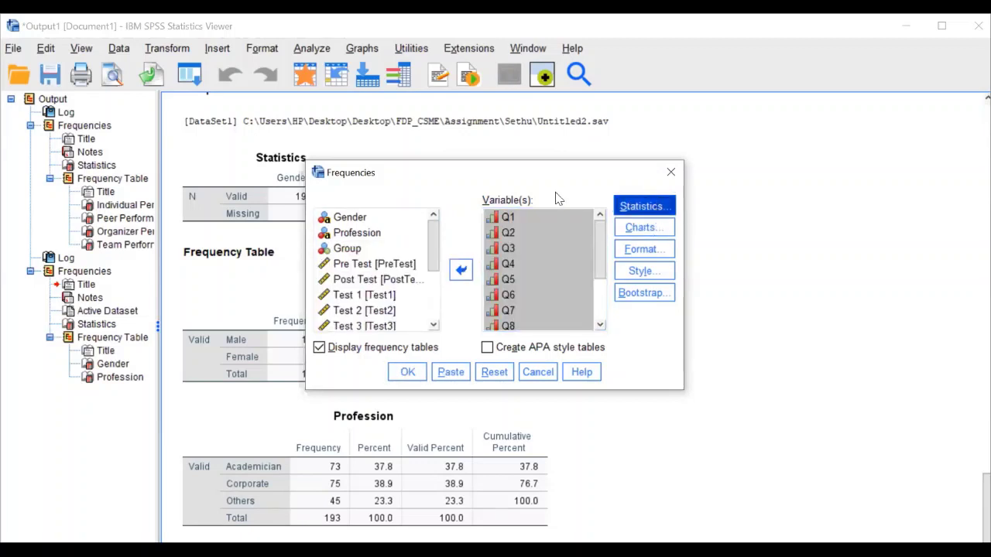
Keep only Mean and Std. deviation as statistics and run Frequencies on Q1–Q13
left_click(554, 172)
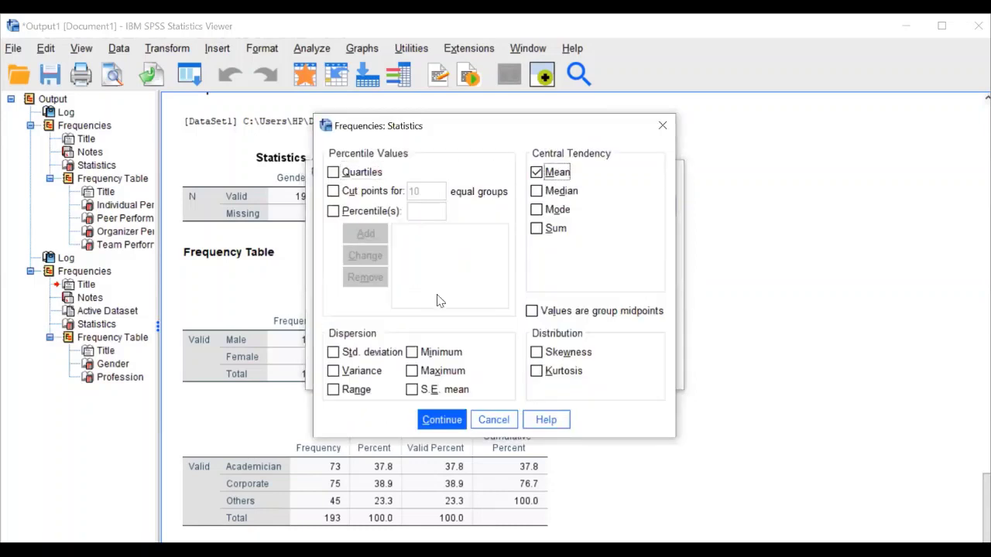
left_click(380, 349)
left_click(555, 192)
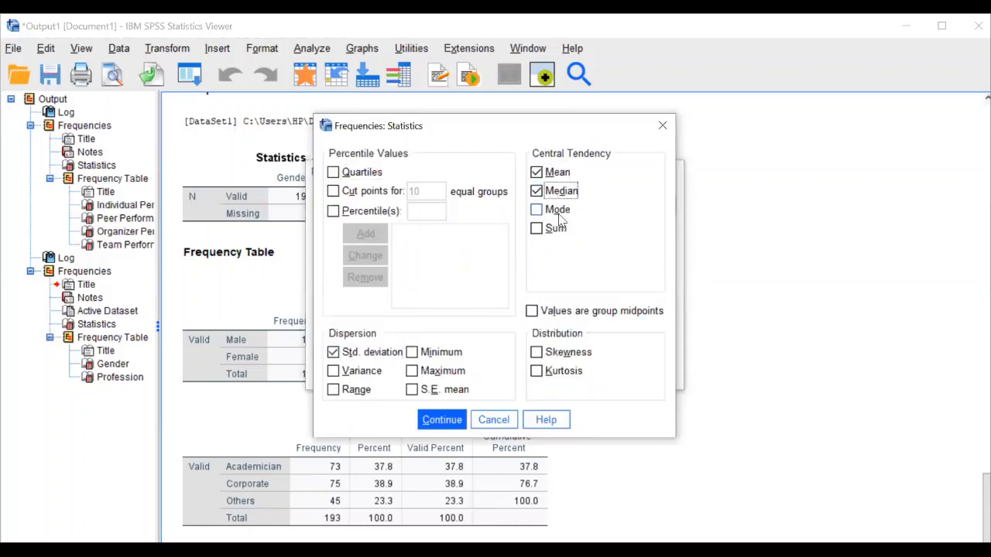
left_click(555, 210)
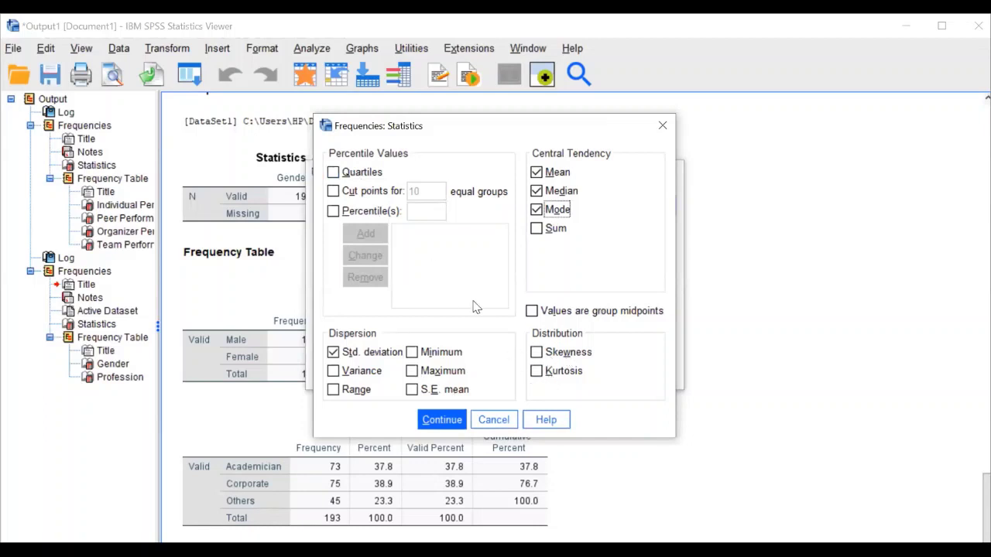
left_click(557, 210)
left_click(556, 190)
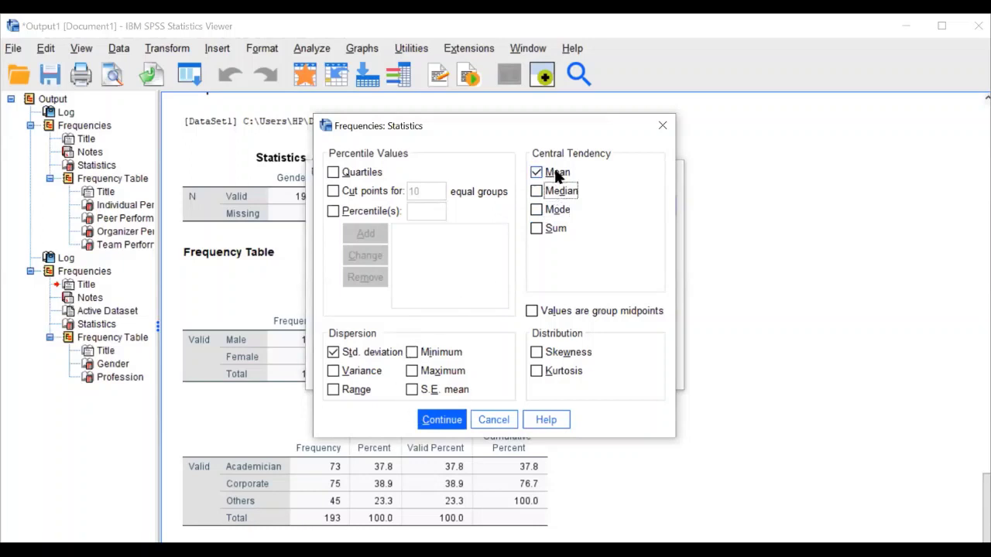
left_click(446, 419)
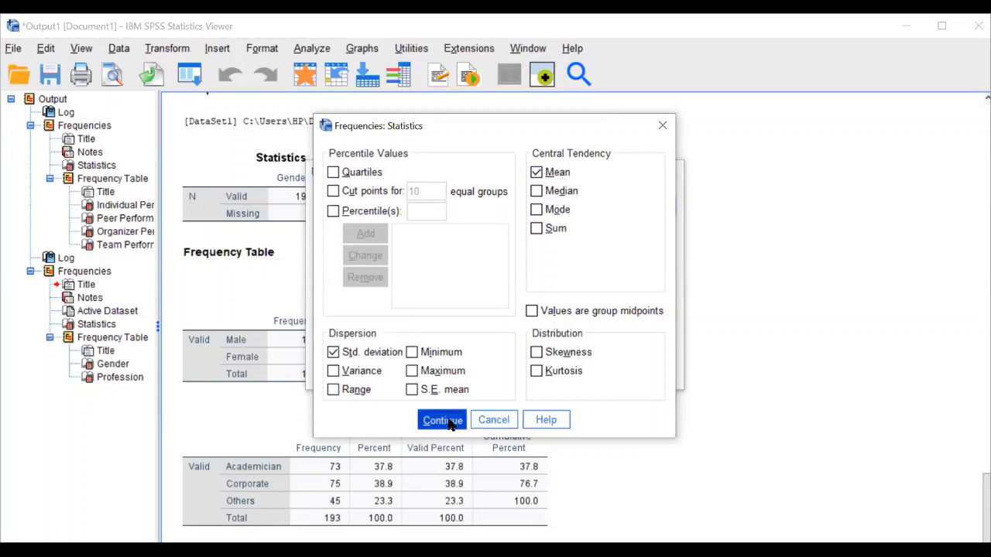
left_click(409, 375)
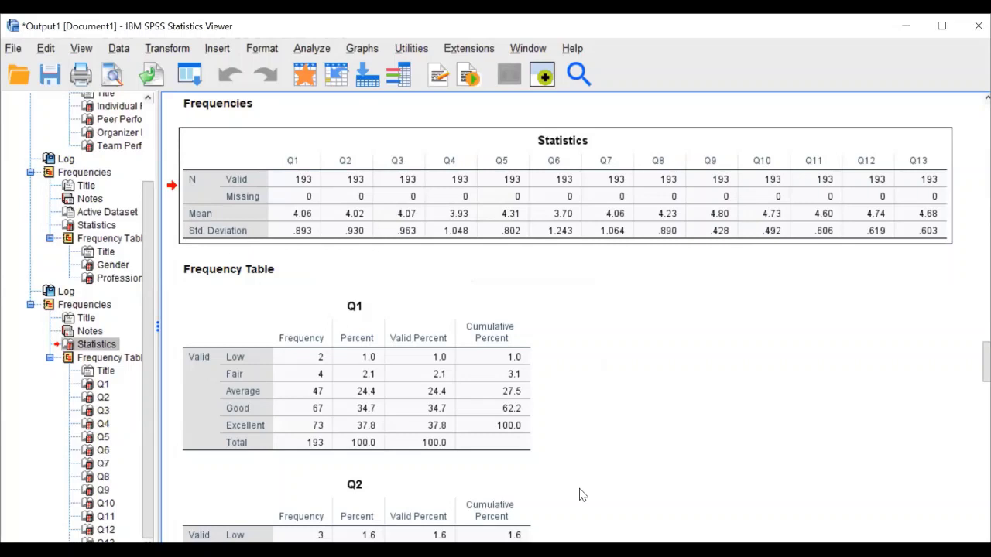
Reset Frequencies and move Individual, Peer, Organizer and Team Performance into Variable(s)
left_click(316, 53)
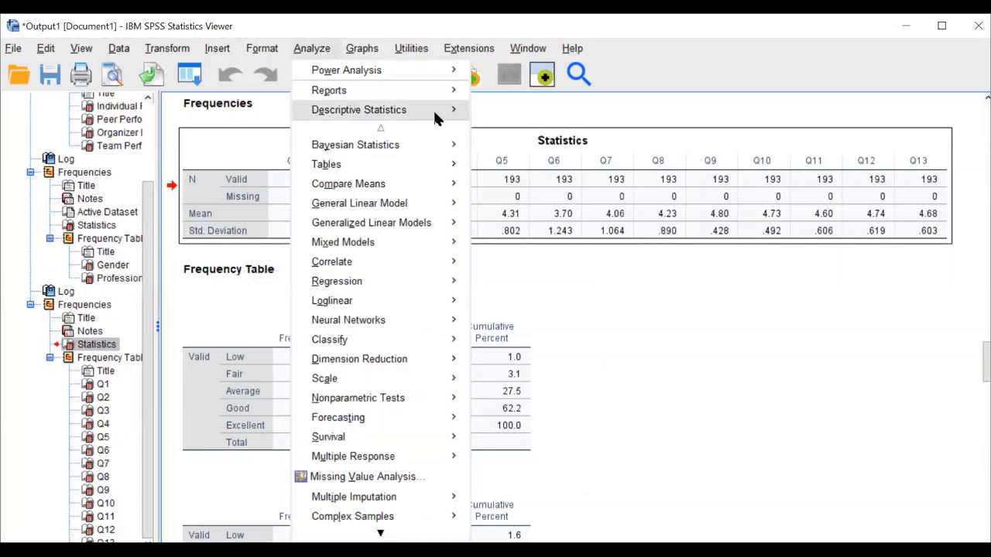
mouse_move(453, 113)
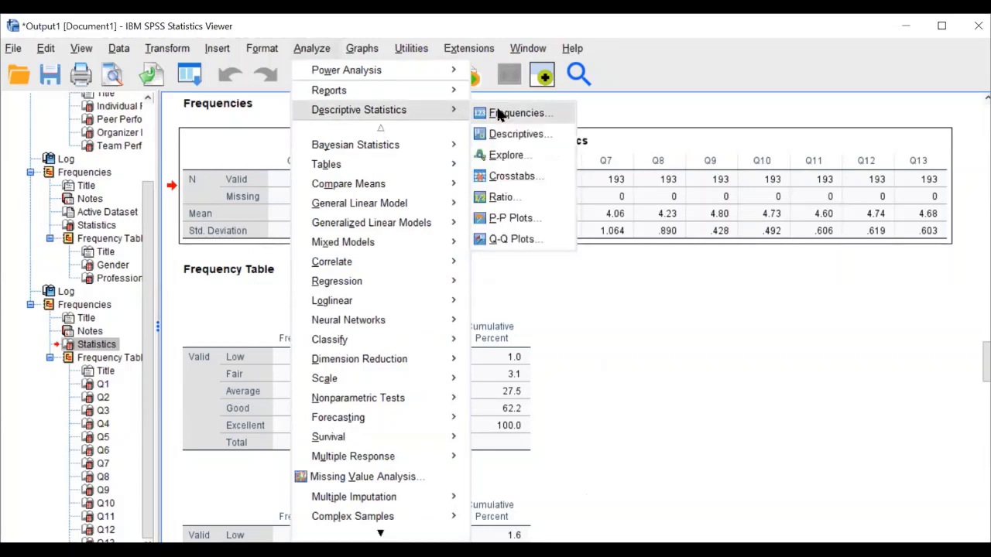
left_click(500, 112)
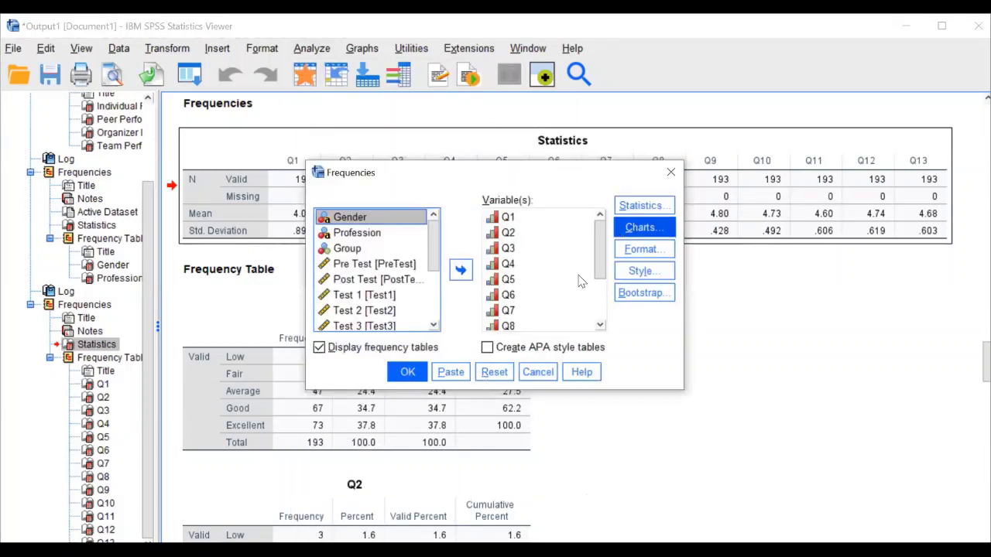
left_click(495, 372)
left_click_drag(433, 221, 447, 313)
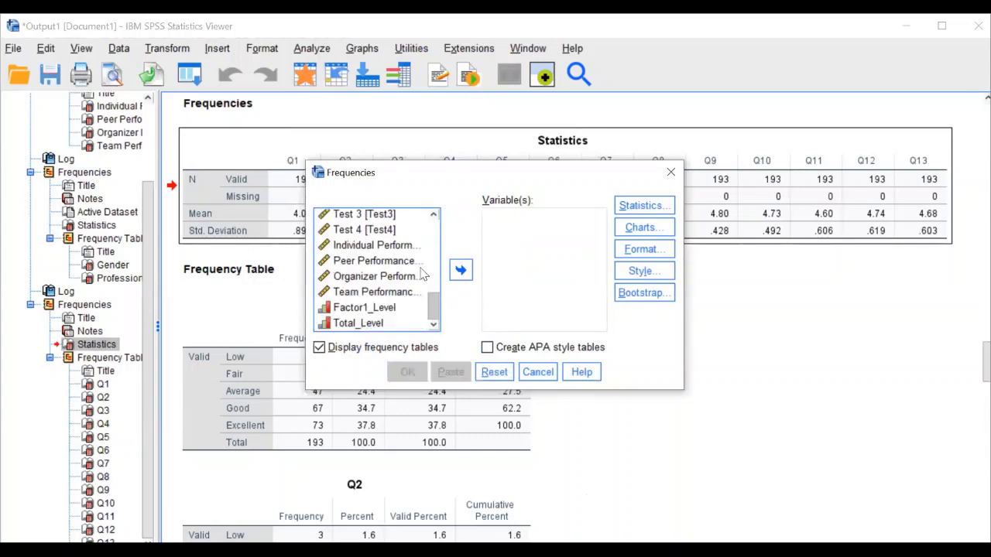
left_click(399, 246)
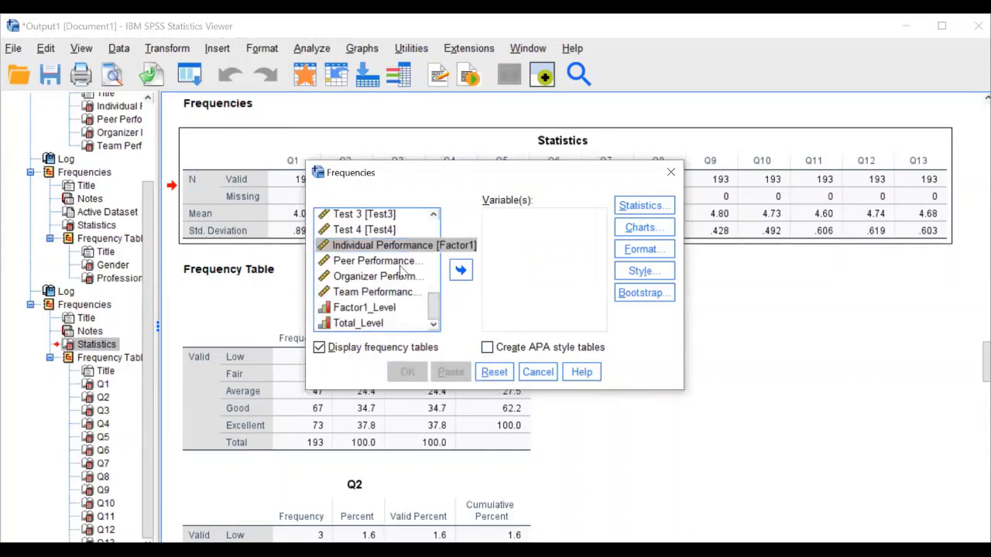
left_click(400, 263, "shift")
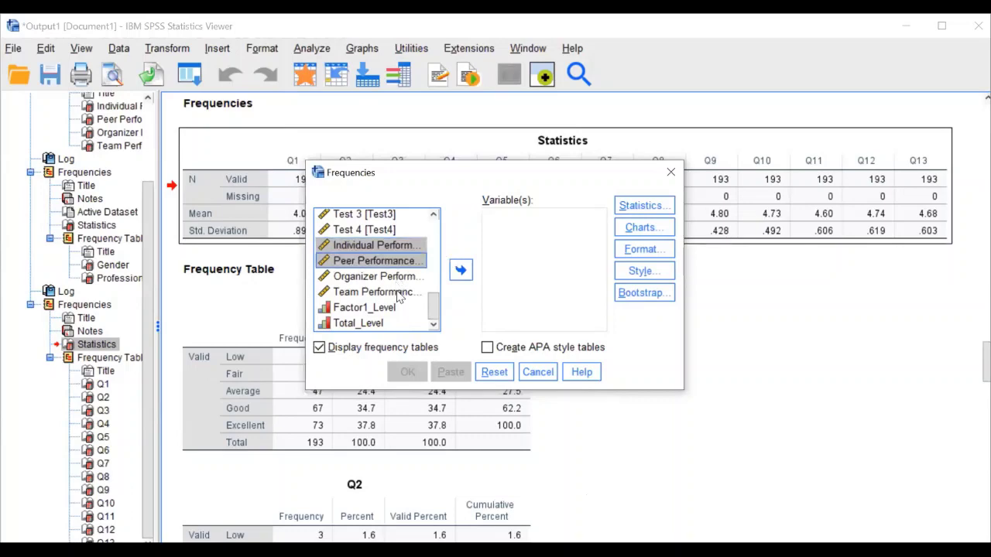
left_click(397, 295, "shift")
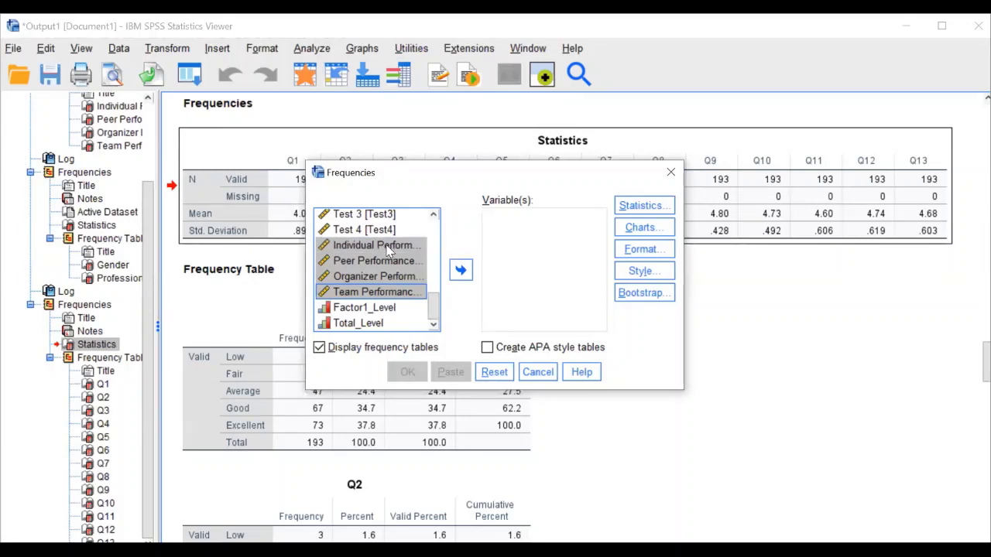
left_click(461, 270)
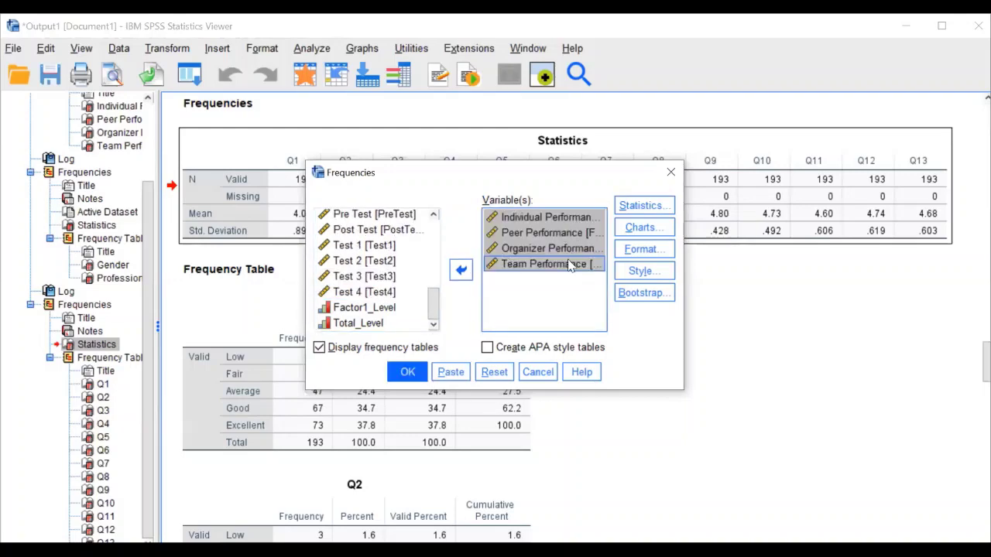
Choose Mean and Std. deviation statistics and run the performance frequency analysis
left_click(641, 206)
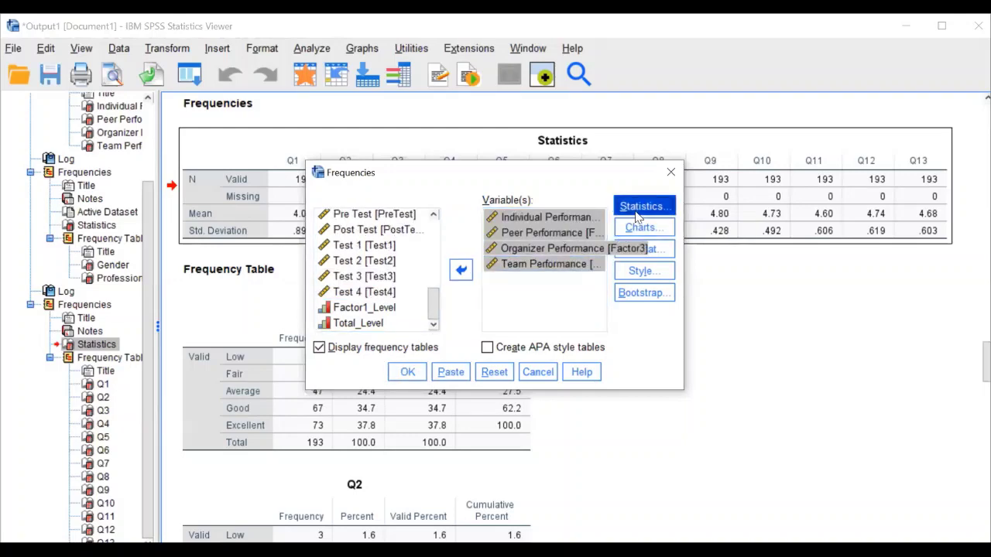
key("alt+m")
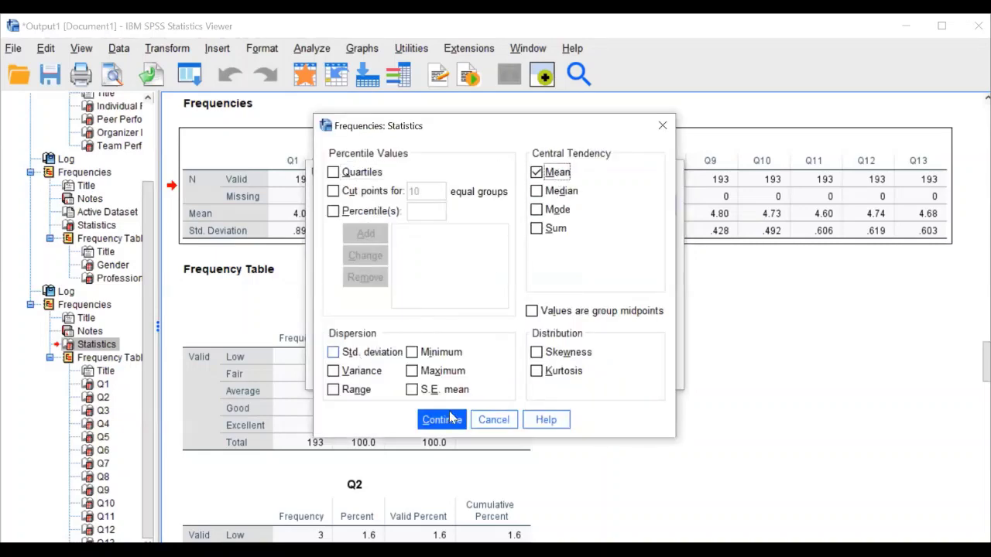
key("alt+t")
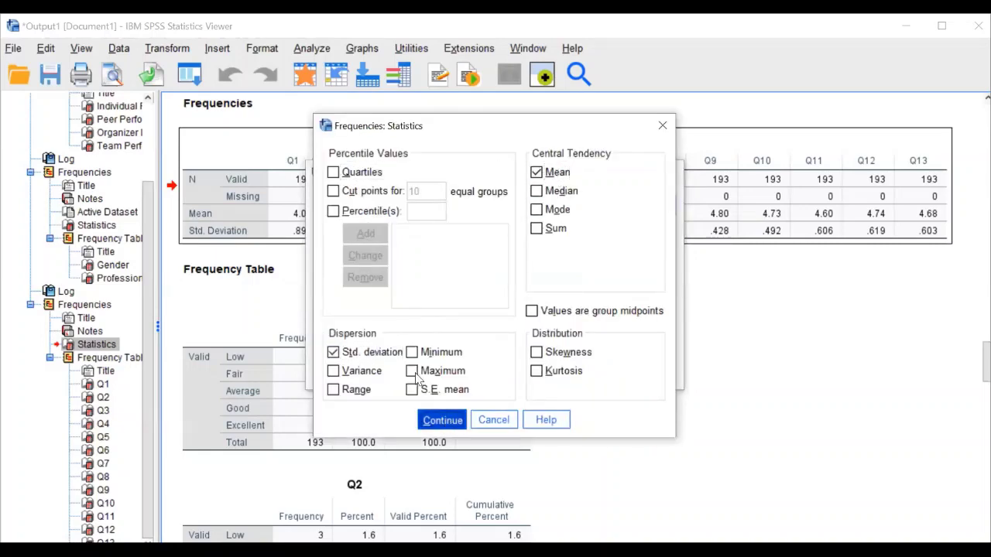
key("Return")
key("Return")
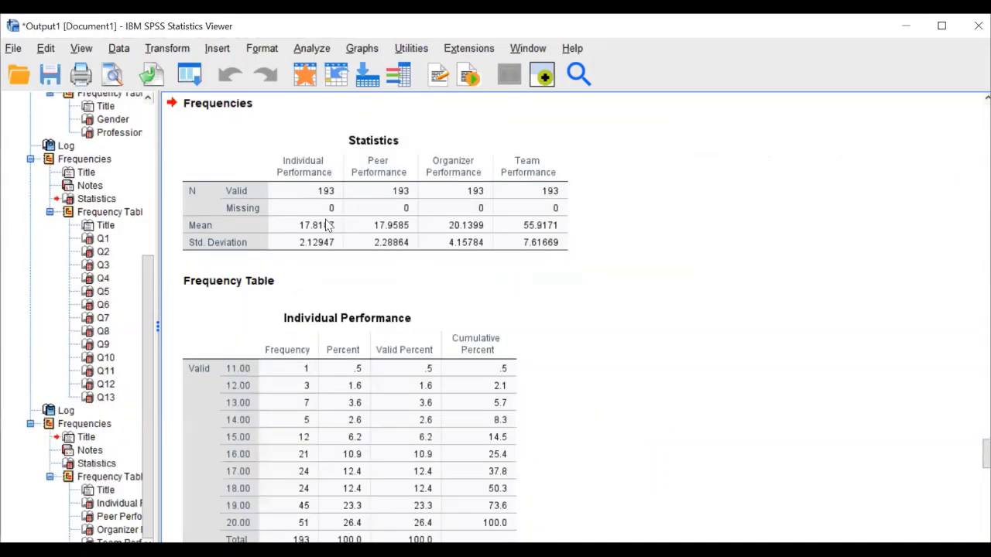
Select the new Statistics table for the four performance variables
left_click(327, 225)
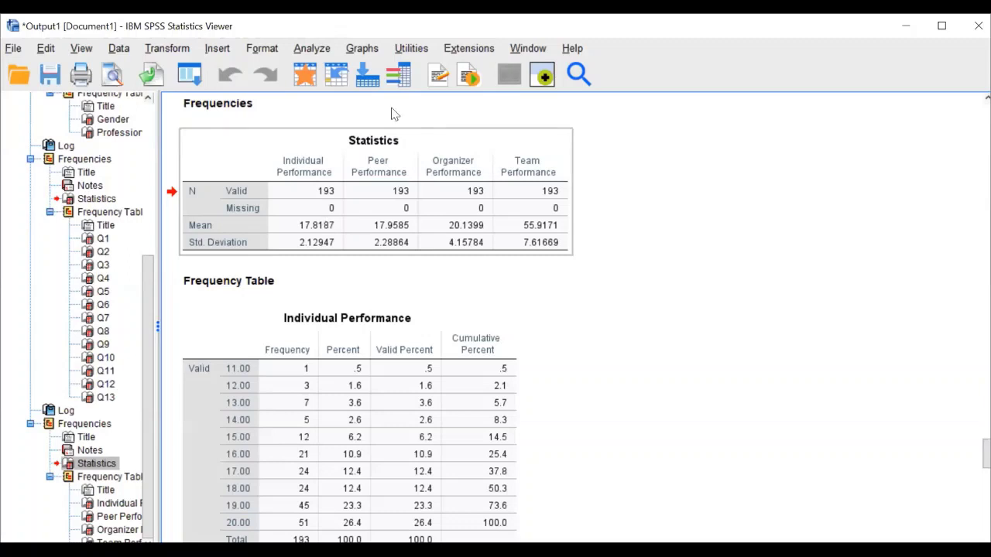
Start a grouped-cases pie chart with Gender defining the slices
left_click(368, 48)
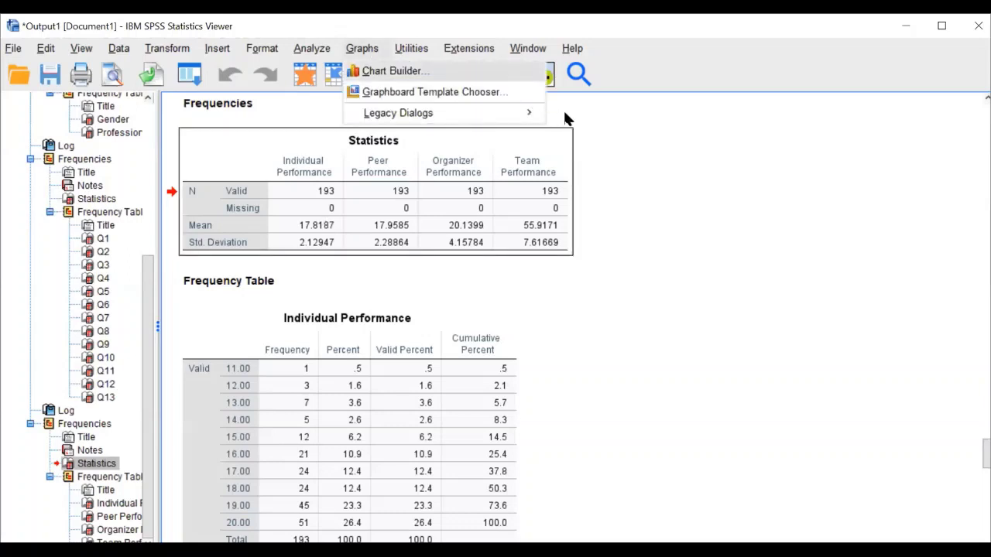
mouse_move(530, 113)
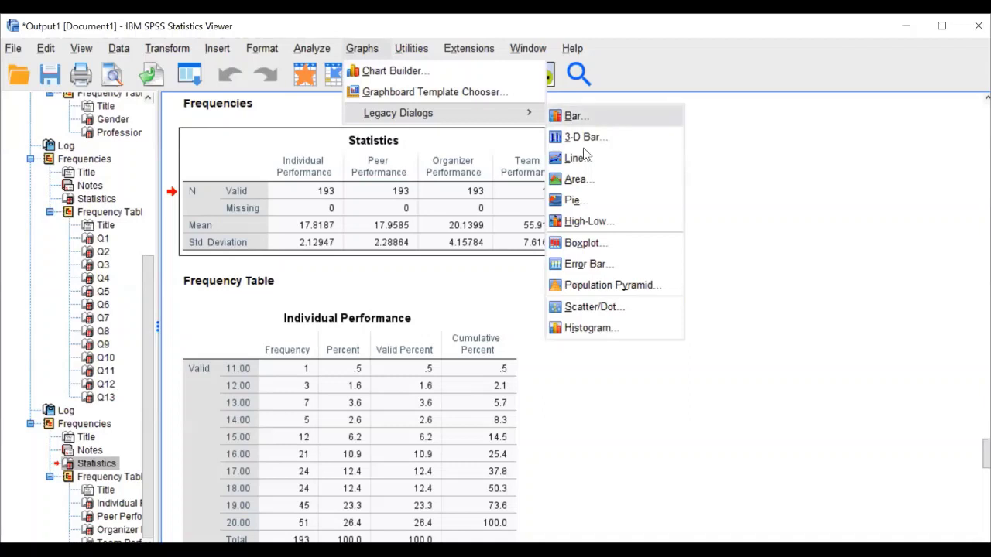
left_click(586, 203)
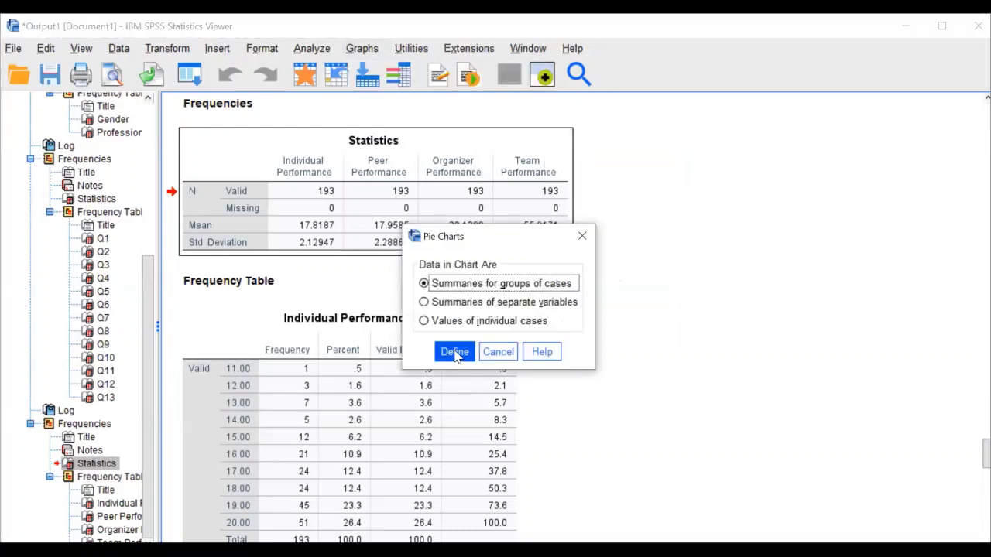
left_click(455, 353)
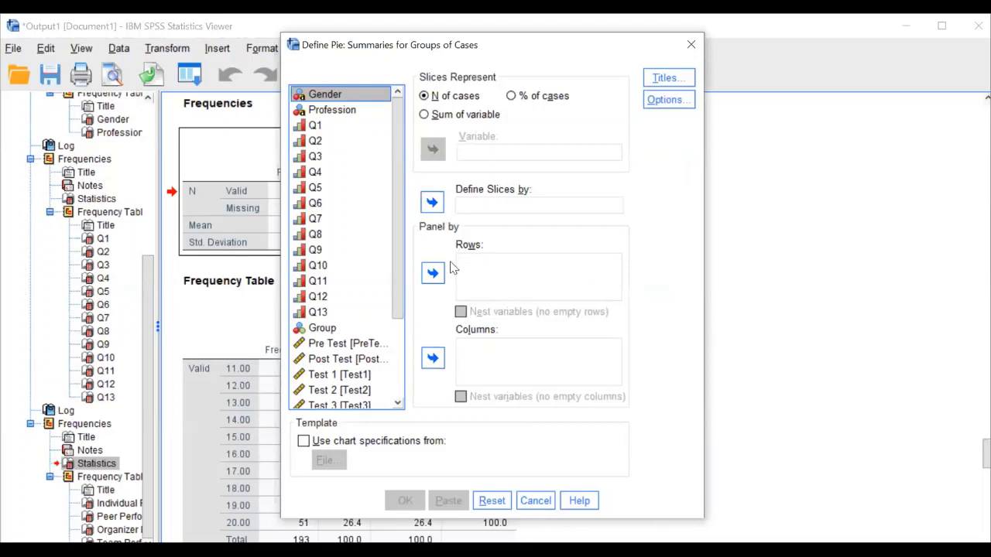
left_click(432, 202)
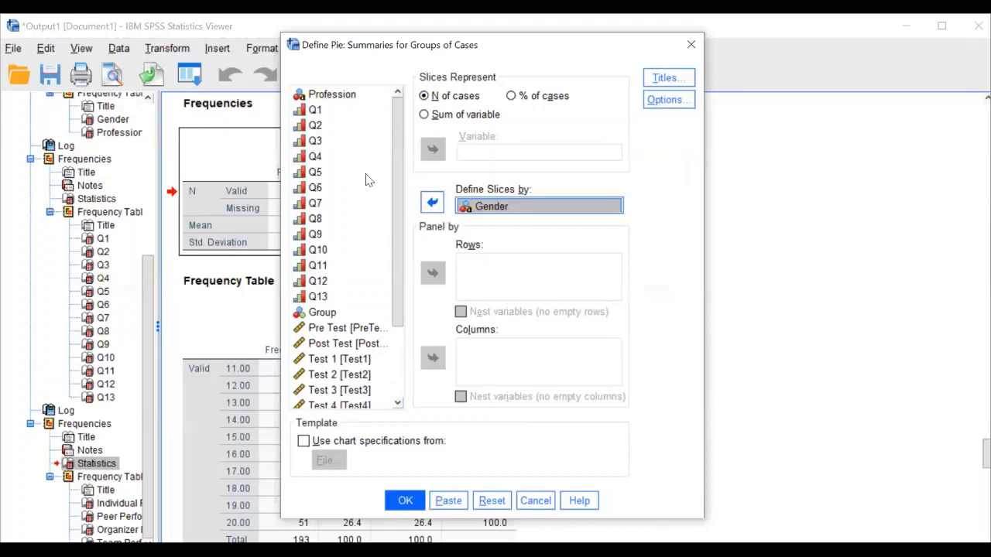
Panel the Gender pie in rows by Factor1_Level and Total_Level and generate it
left_click_drag(401, 300, 395, 372)
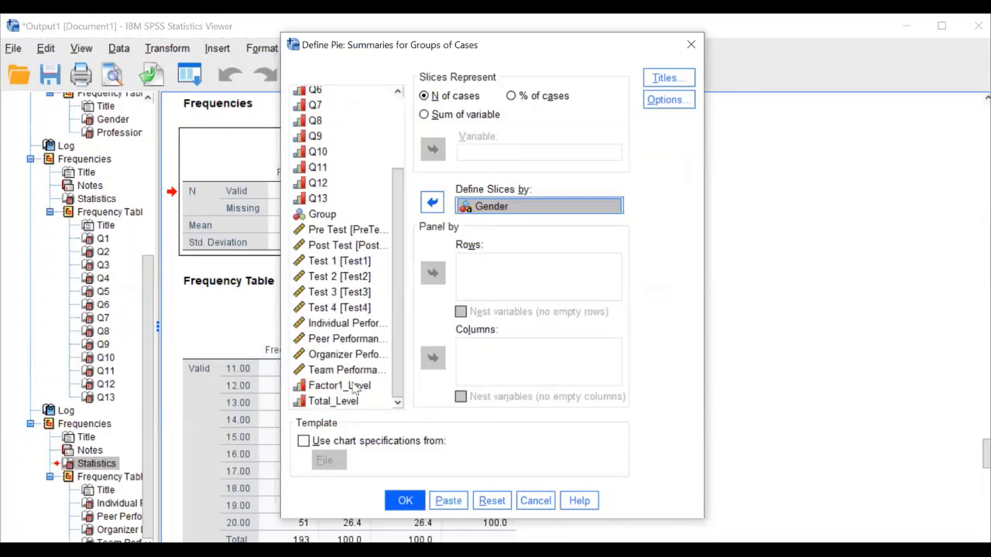
left_click(339, 386)
left_click(433, 272)
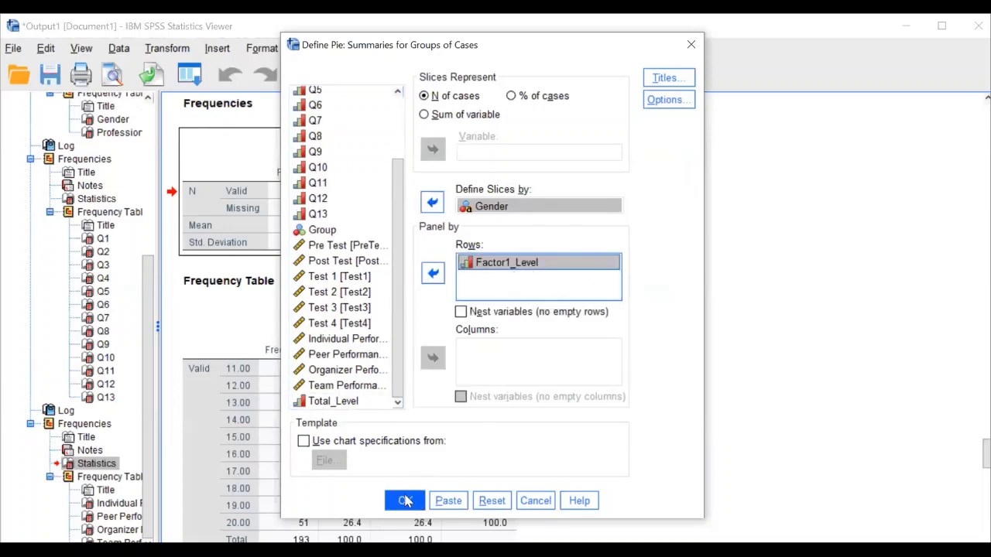
left_click(359, 403)
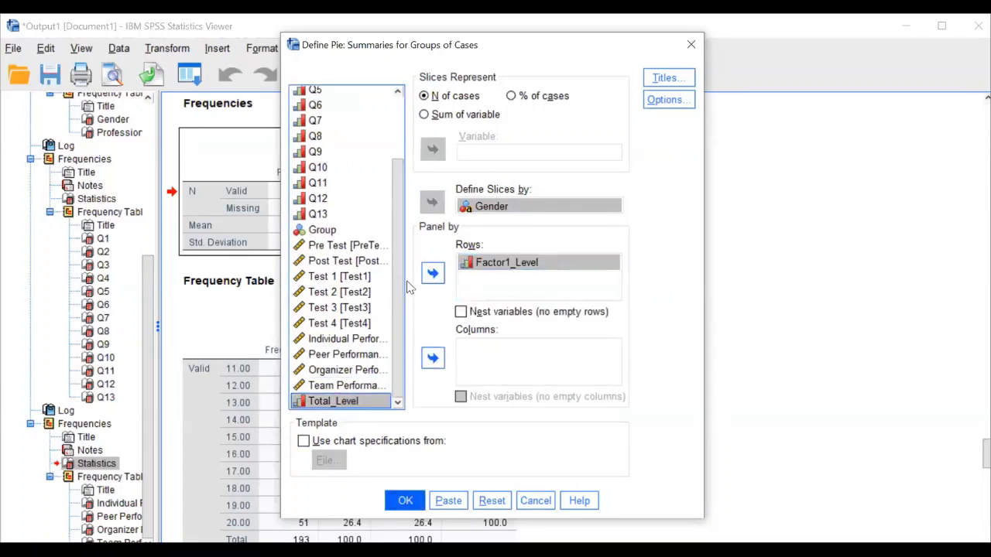
left_click(433, 273)
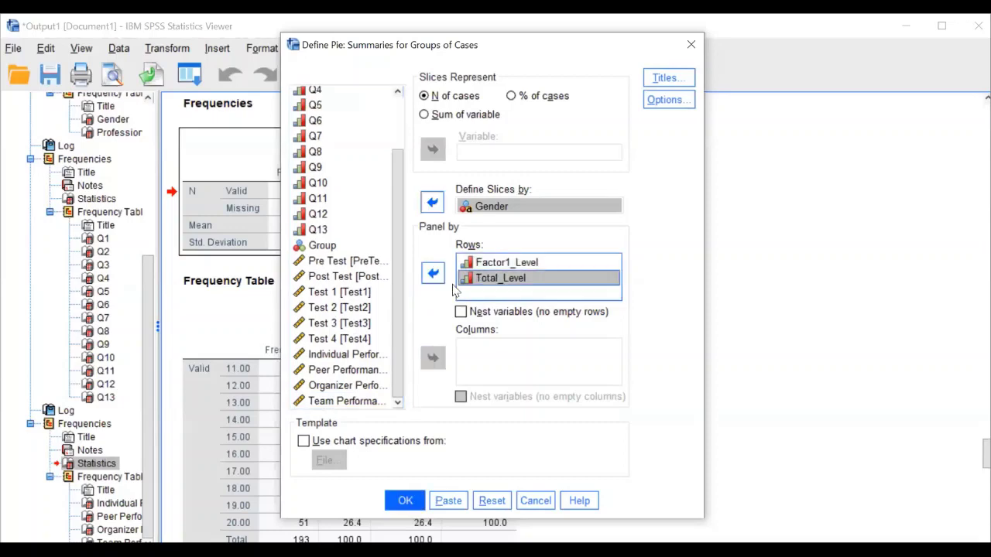
left_click(406, 501)
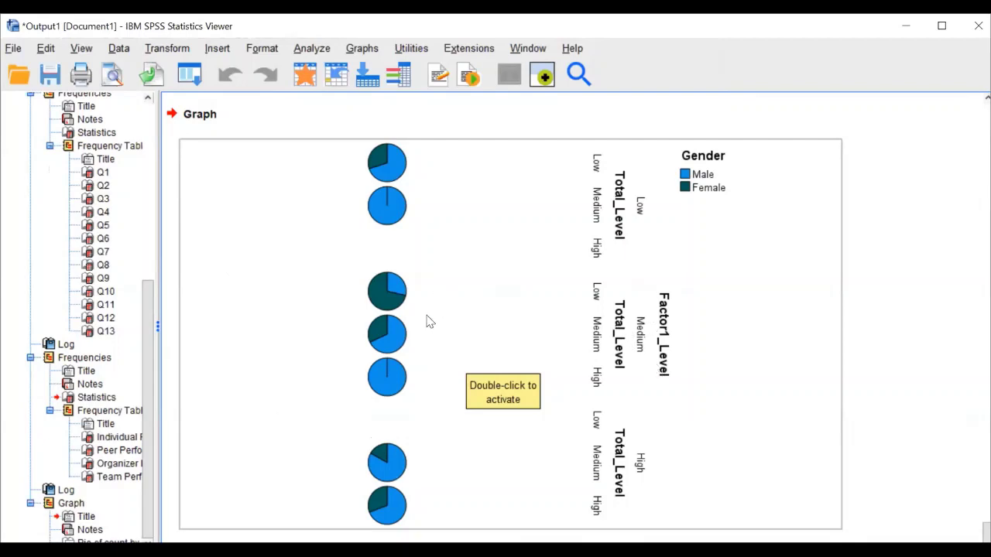
Scroll up to the GRAPH syntax above the finished Gender pie chart
scroll(433, 322, "up", 10)
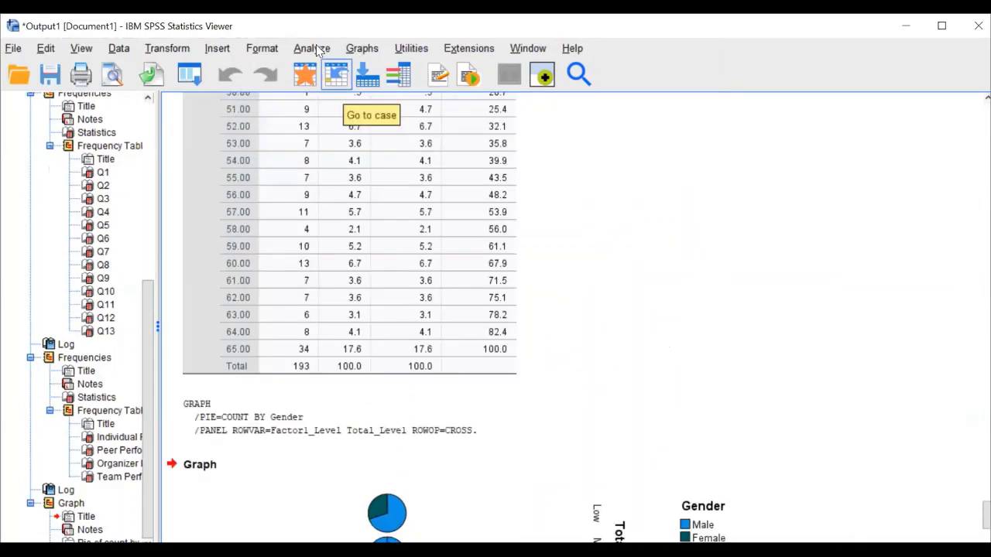
Create a pie chart with Factor1_Level slices, paneled in rows by Gender
left_click(363, 47)
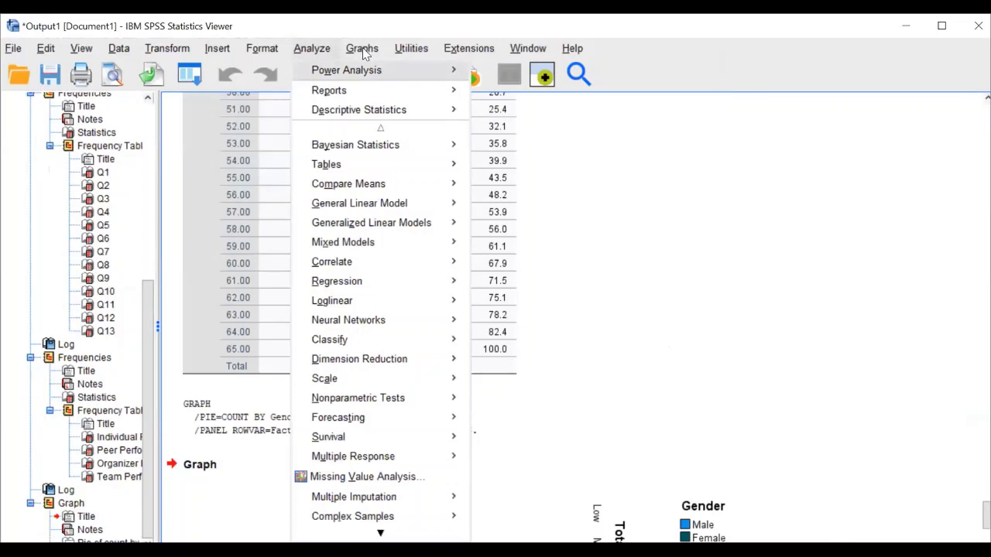
mouse_move(464, 113)
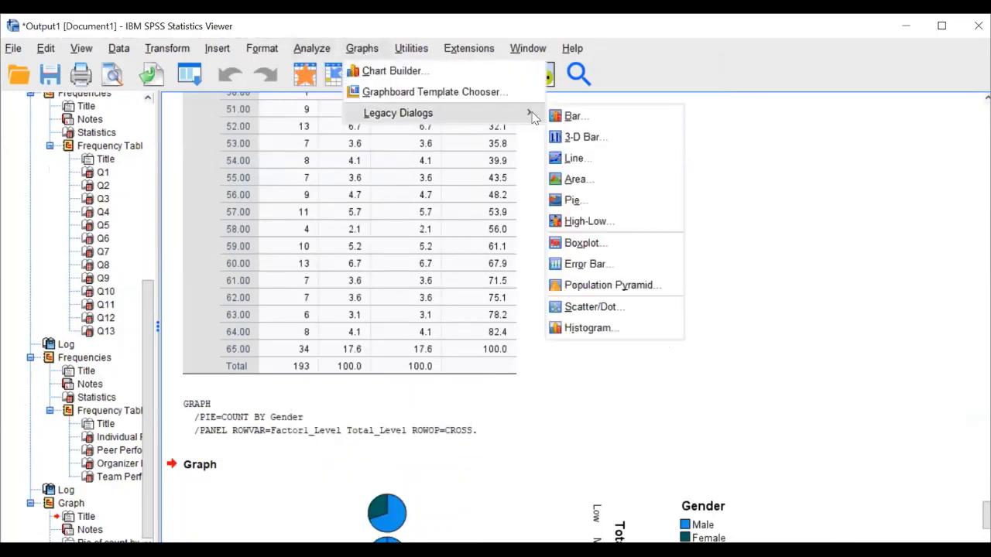
left_click(576, 201)
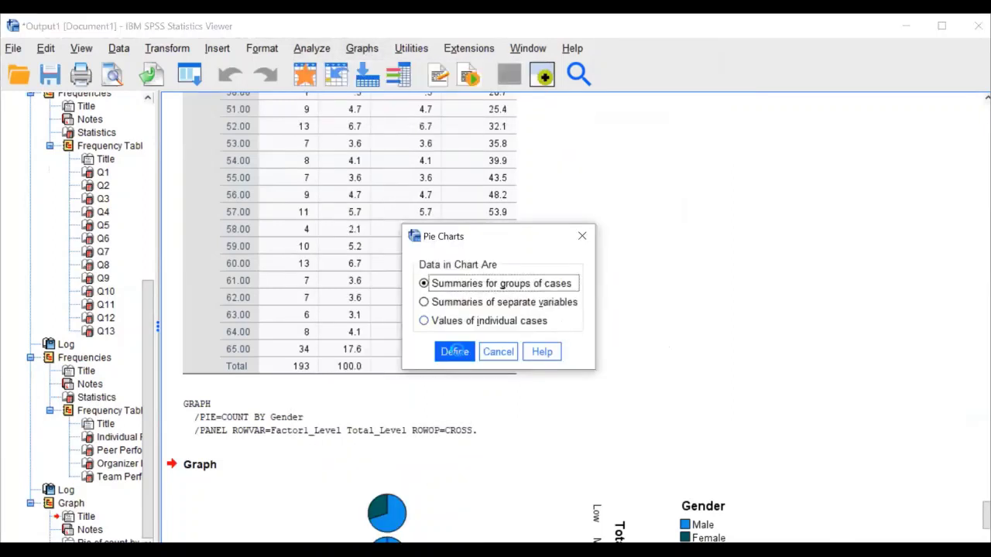
left_click(454, 351)
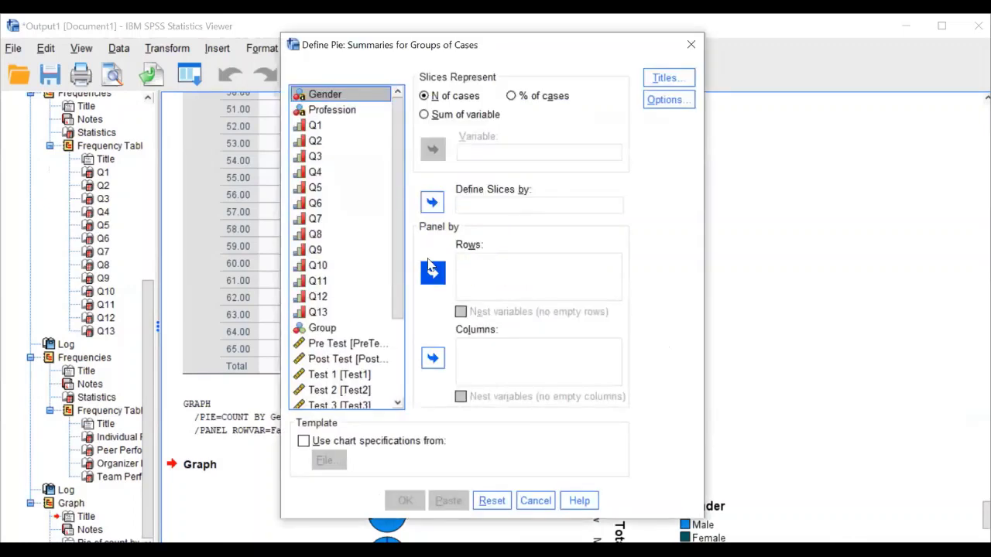
left_click(433, 273)
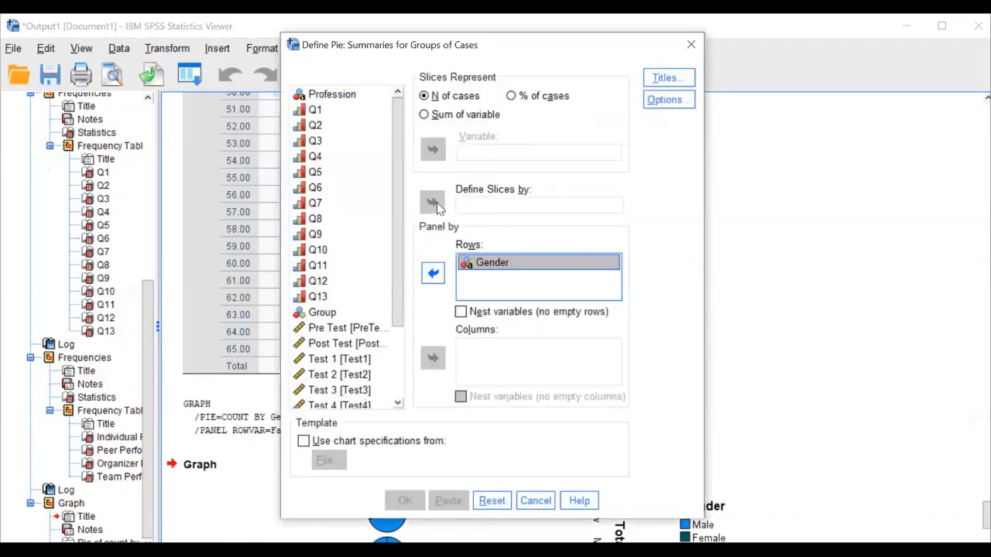
scroll(340, 247, "down", 2)
left_click(339, 385)
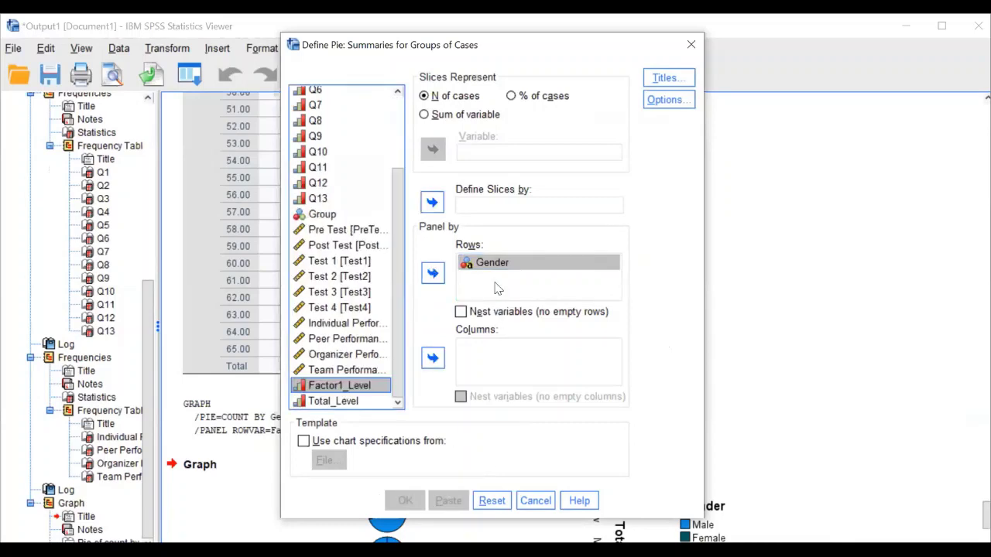
left_click(432, 202)
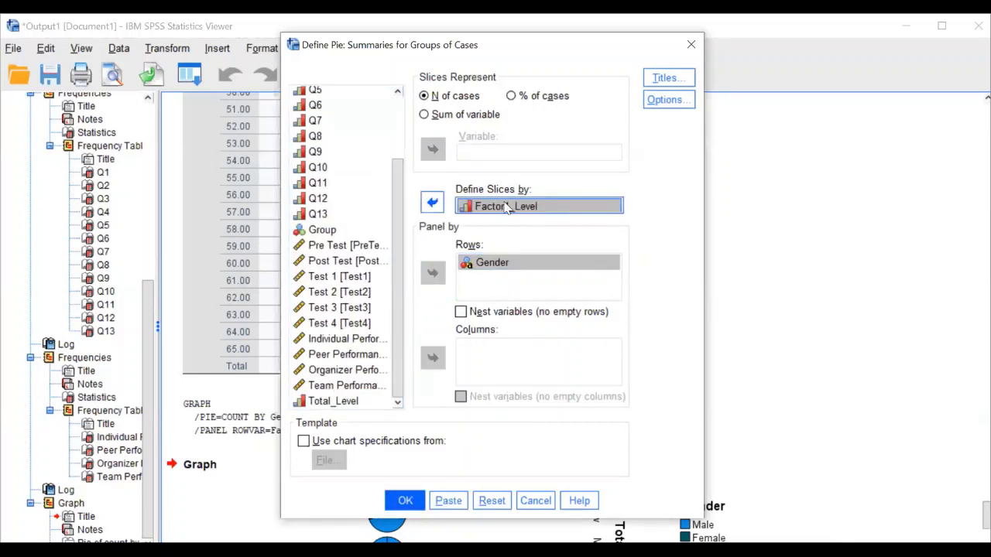
left_click(413, 503)
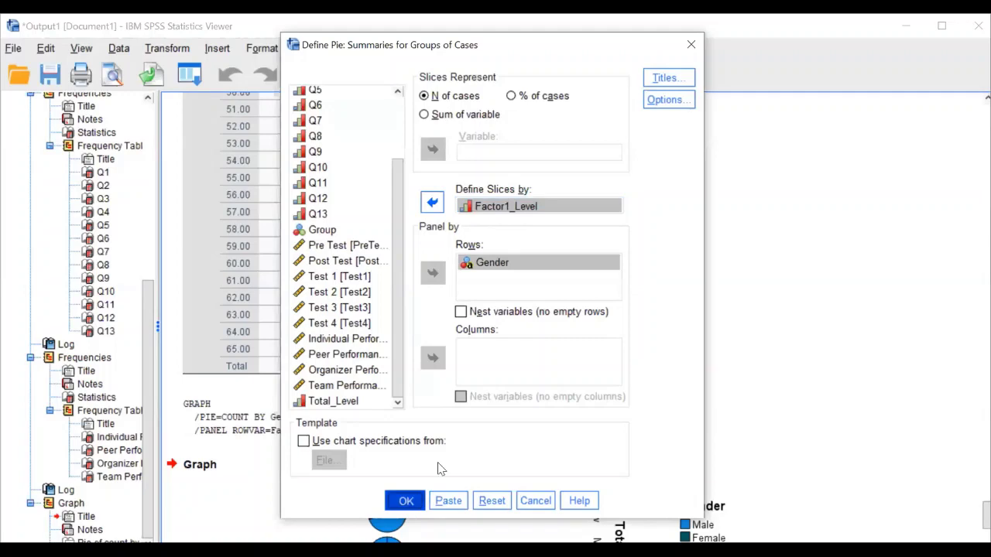
scroll(553, 361, "down", 5)
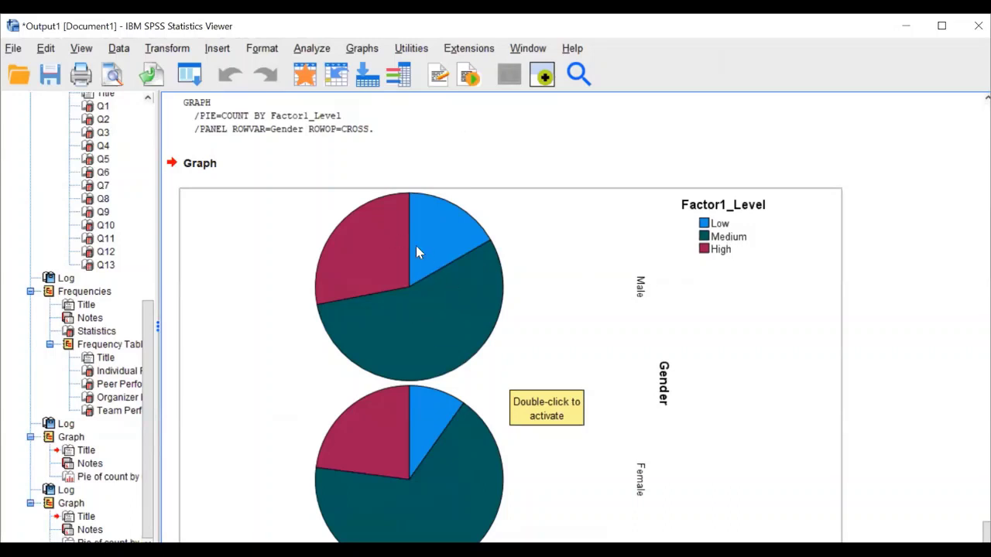
Create a simple bar chart of Gender counts, paneled in columns by Factor1_Level
left_click(318, 50)
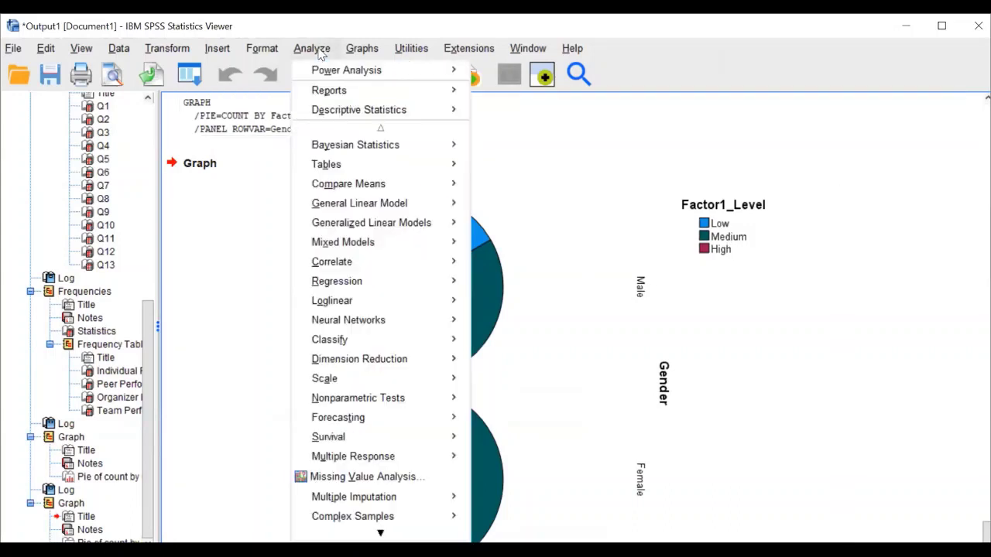
mouse_move(362, 49)
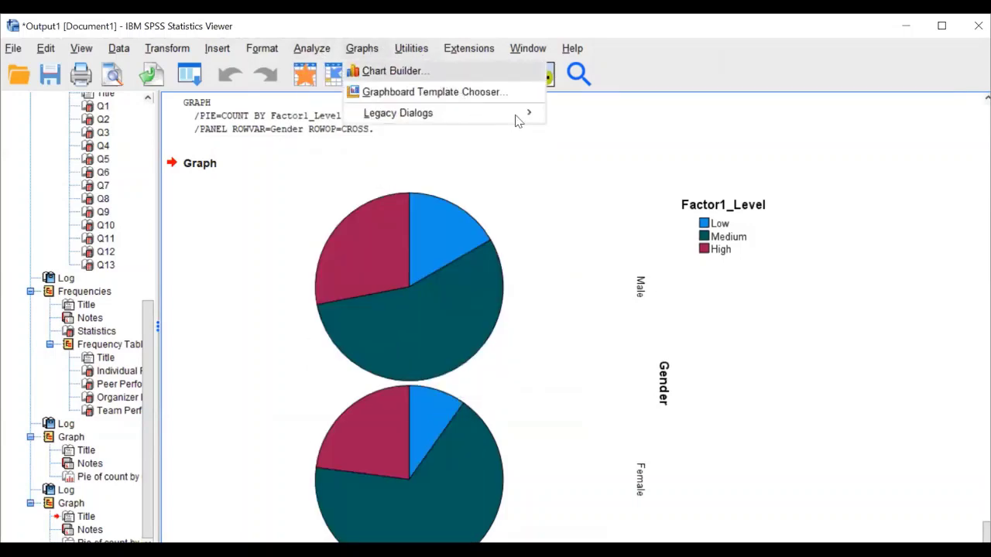
mouse_move(519, 116)
left_click(570, 117)
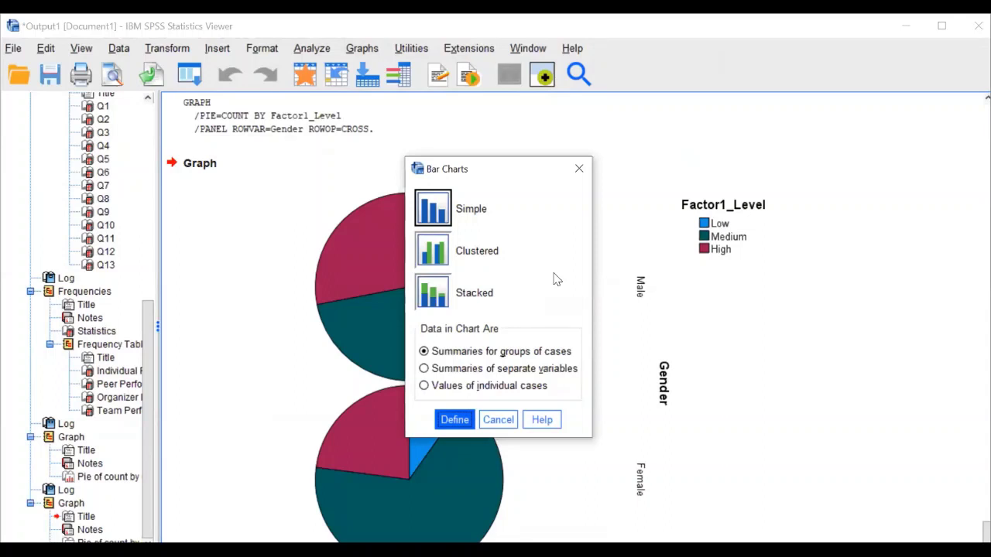
left_click(456, 427)
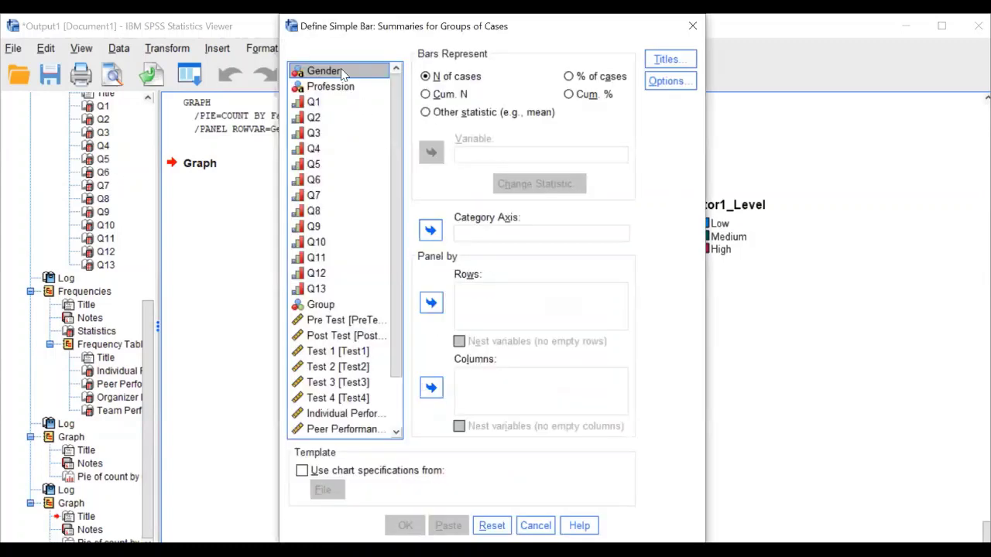
left_click(431, 231)
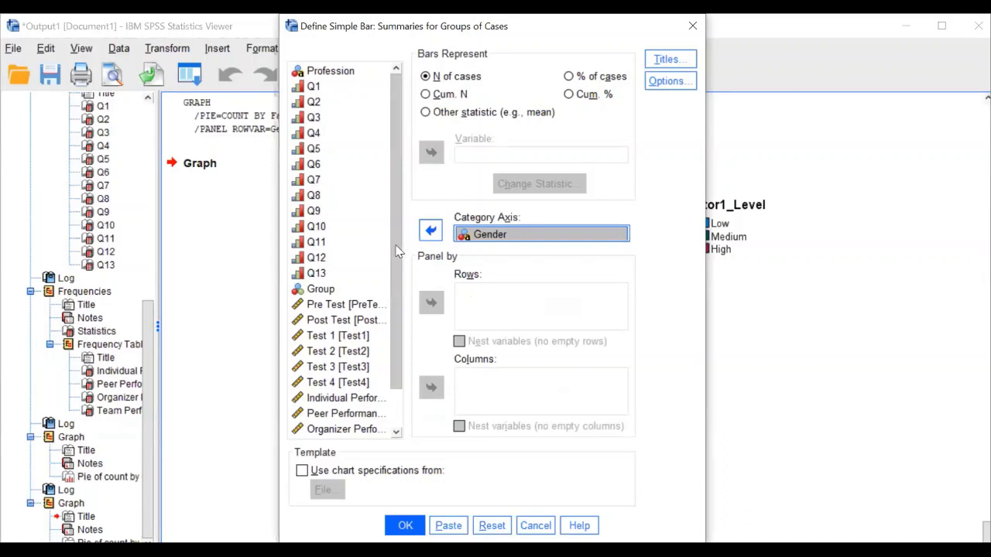
scroll(394, 384, "down", 1)
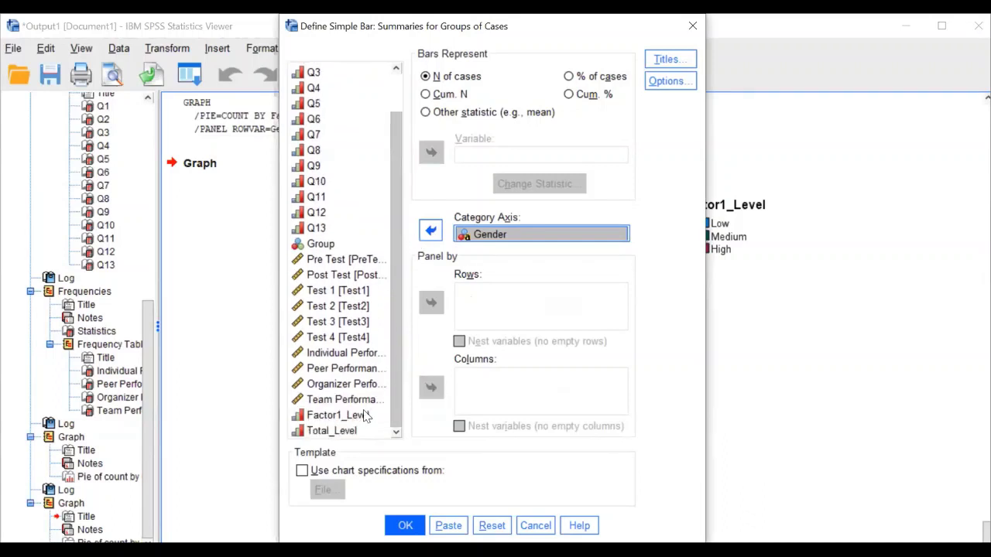
left_click(355, 416)
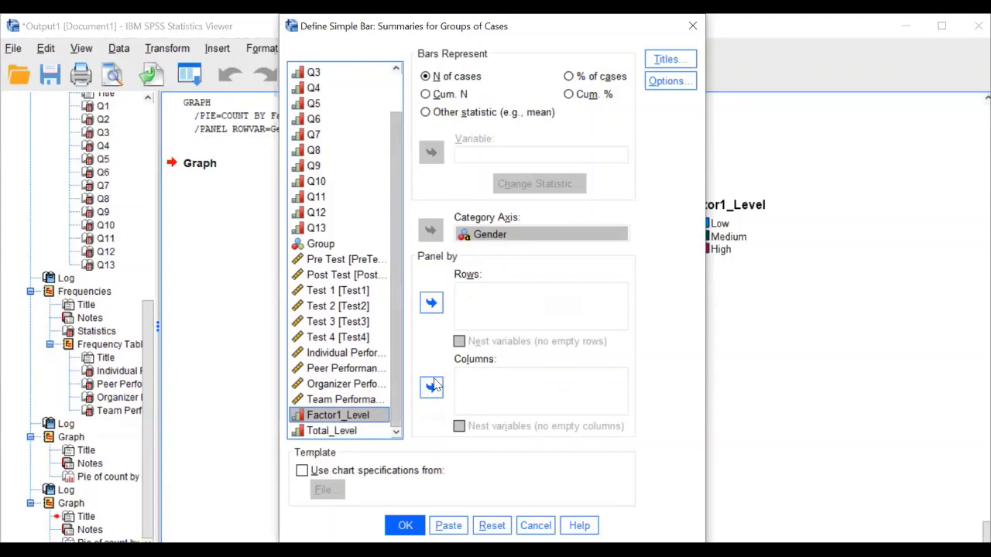
left_click(432, 386)
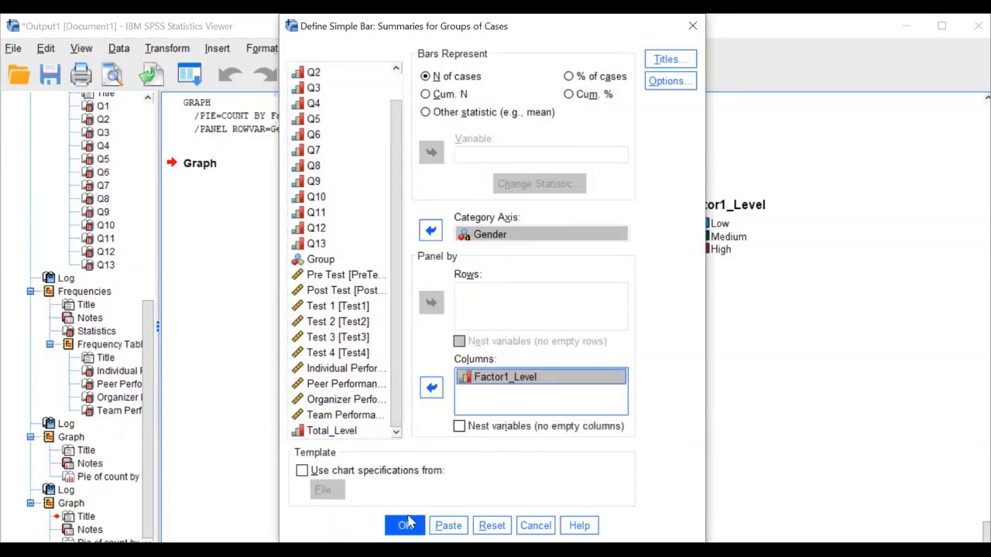
key("Return")
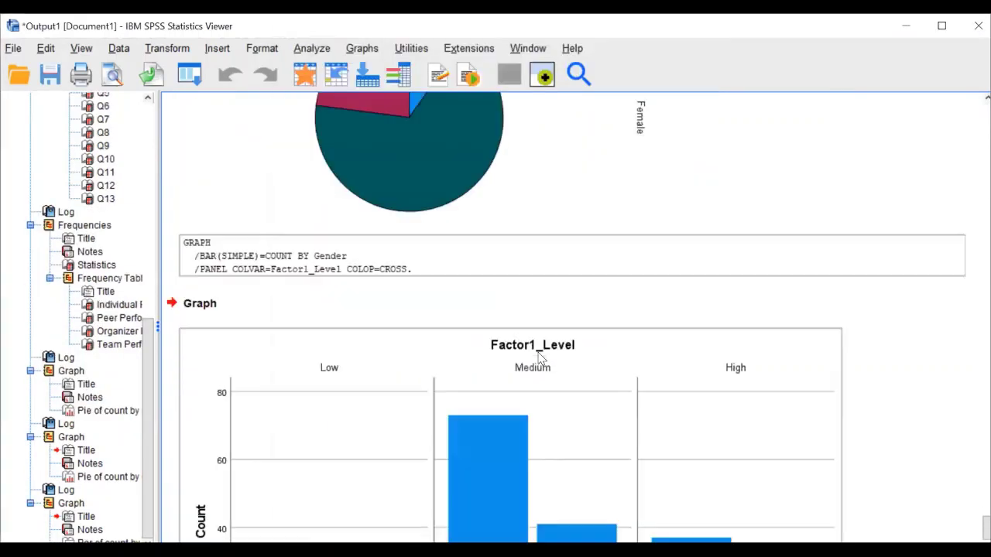
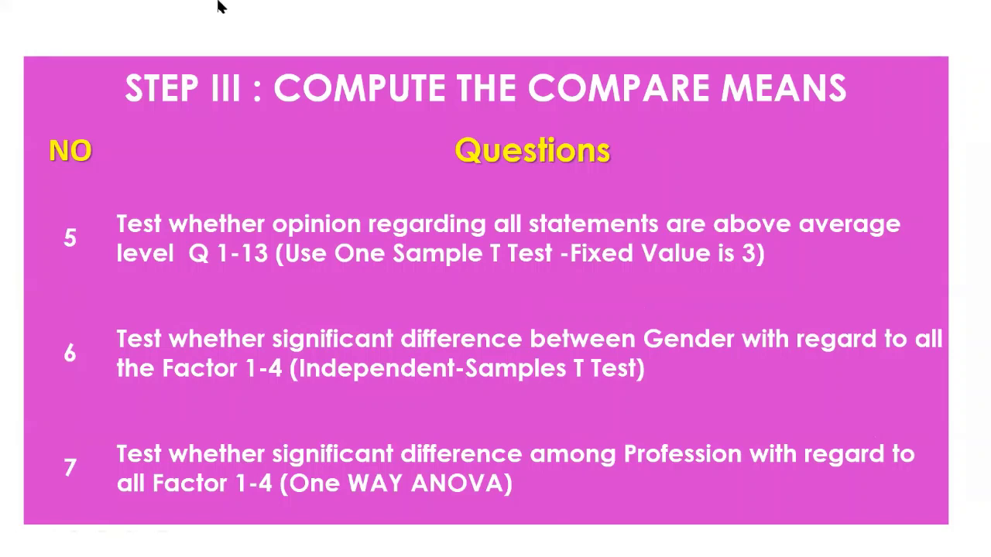
Leave the slide show for the SPSS Viewer showing the Factor1_Level bar chart by Gender
key("alt+Tab")
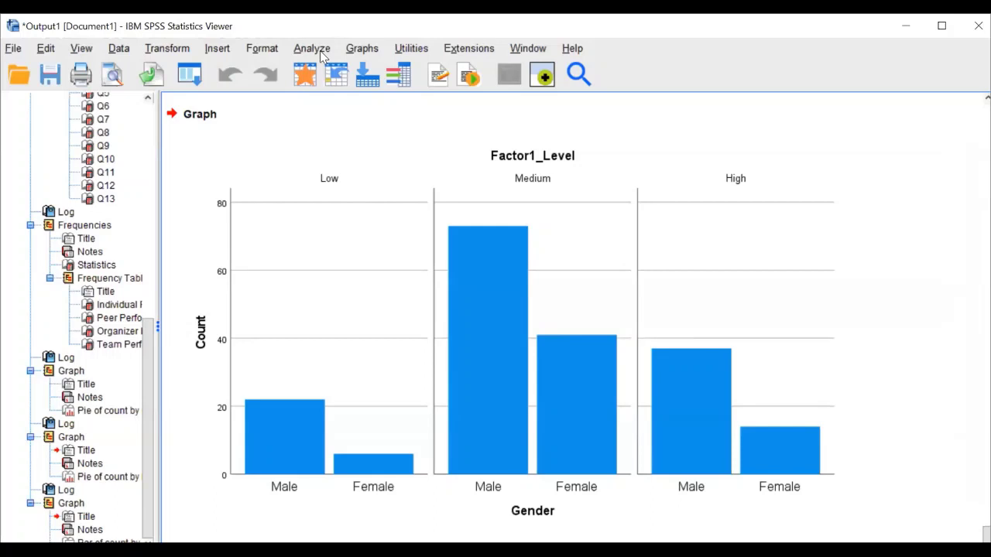
left_click(320, 50)
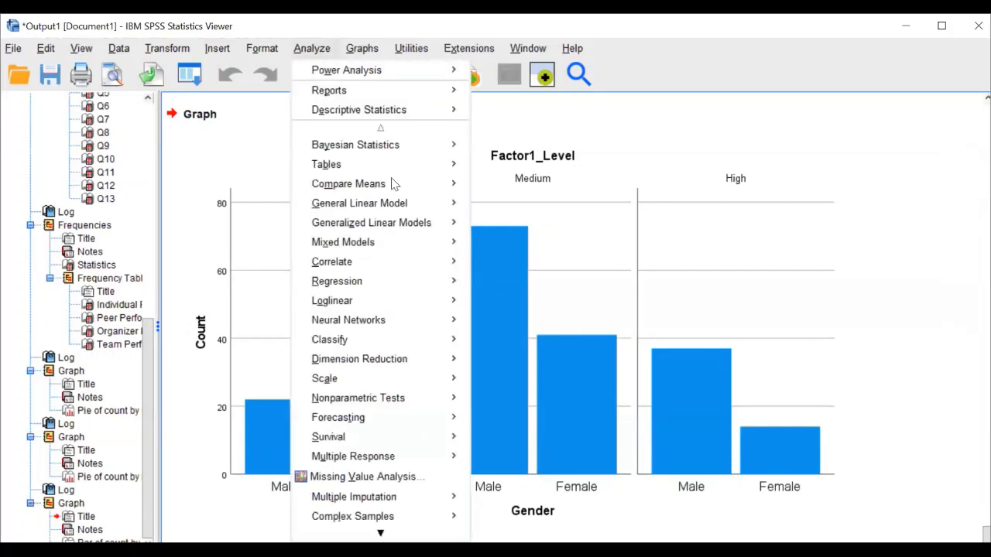
mouse_move(422, 184)
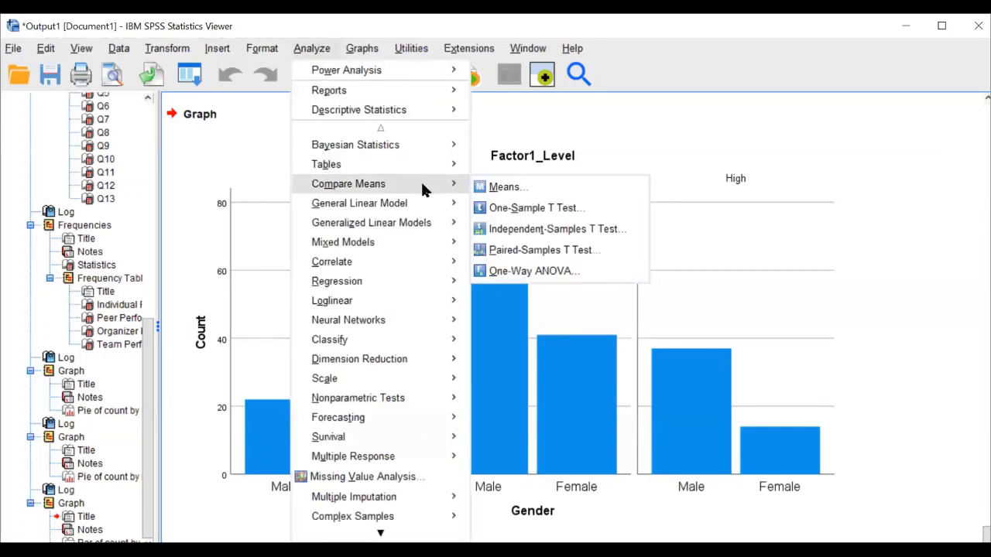
left_click(534, 210)
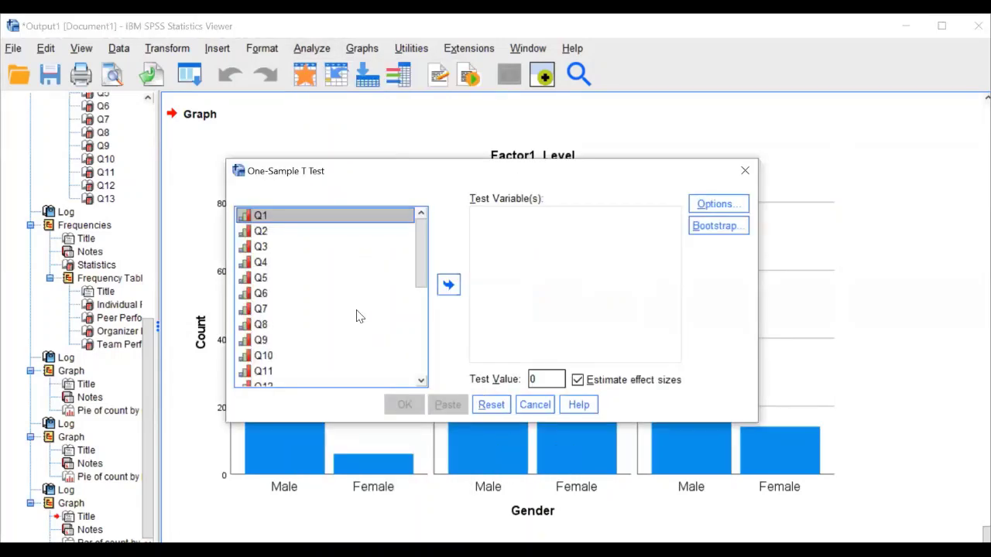
scroll(358, 317, "down", 3)
scroll(358, 317, "up", 3)
left_click(540, 405)
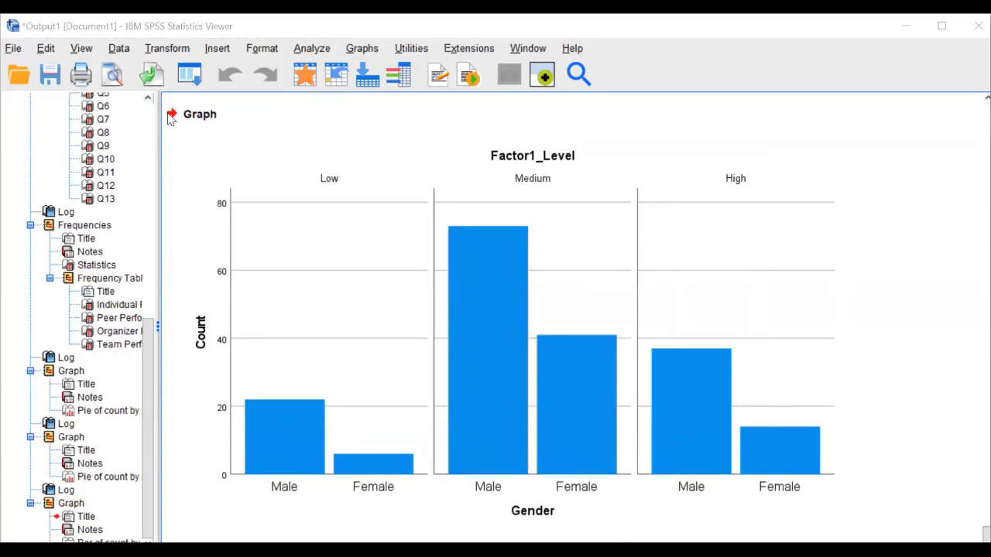
In Variable View, change Gender's type to Numeric and accept discarding its value labels
key("alt+Tab")
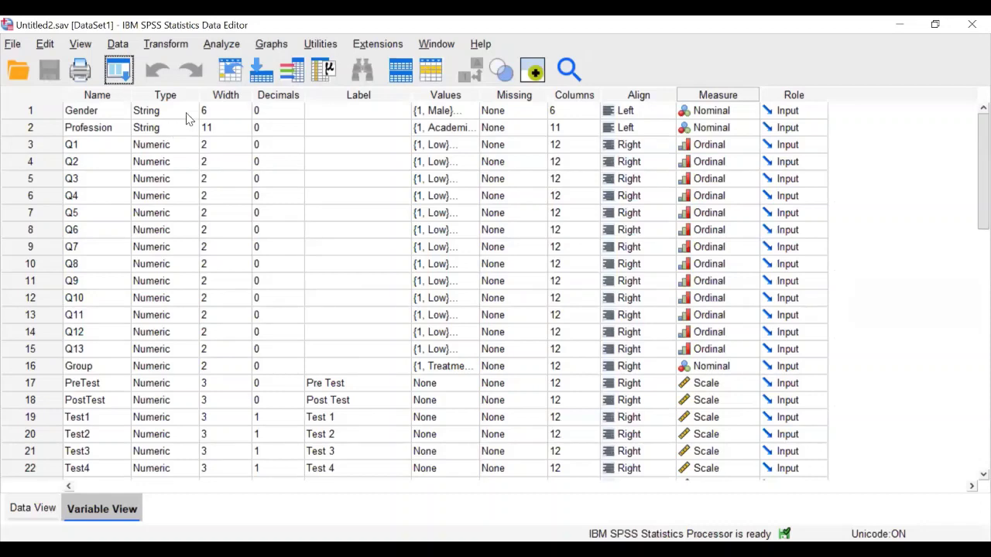
left_click(190, 115)
left_click(195, 111)
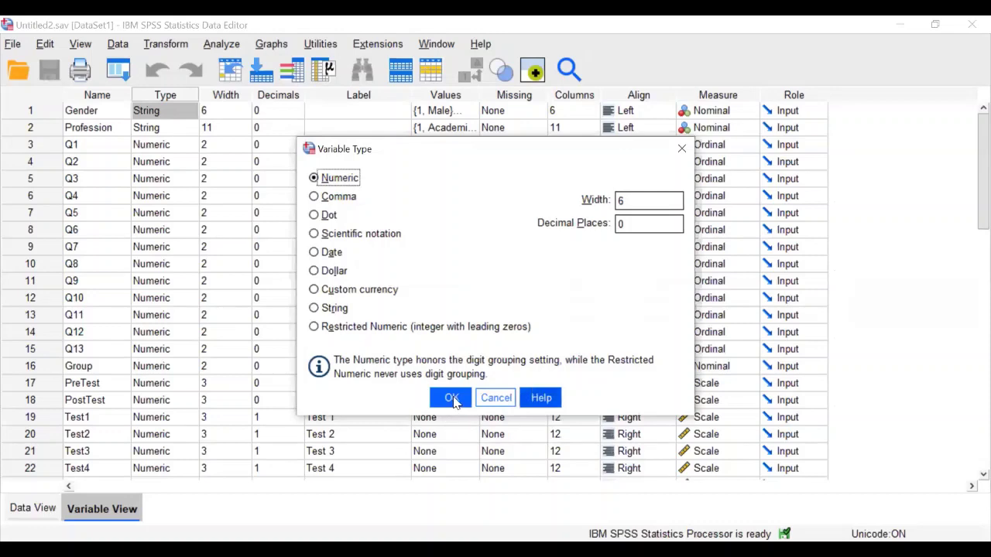
left_click(451, 397)
left_click(474, 311)
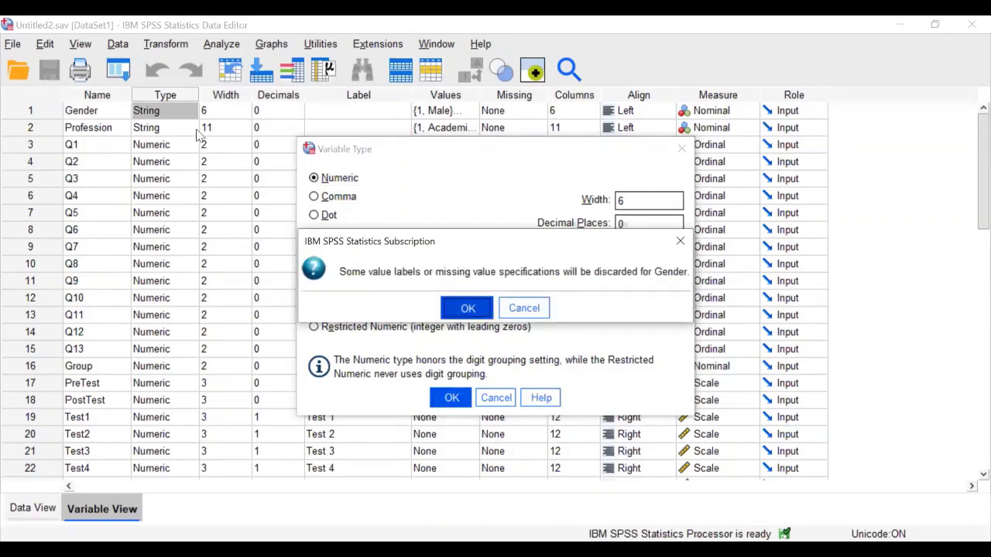
Change Profession from String to Numeric and accept discarding its value labels
left_click(194, 128)
left_click(192, 128)
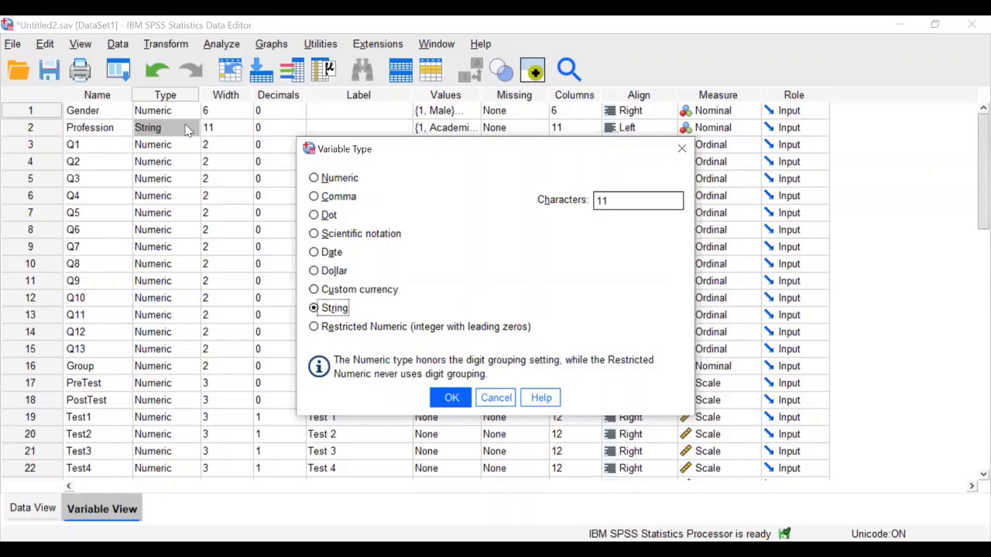
left_click(349, 180)
left_click(461, 398)
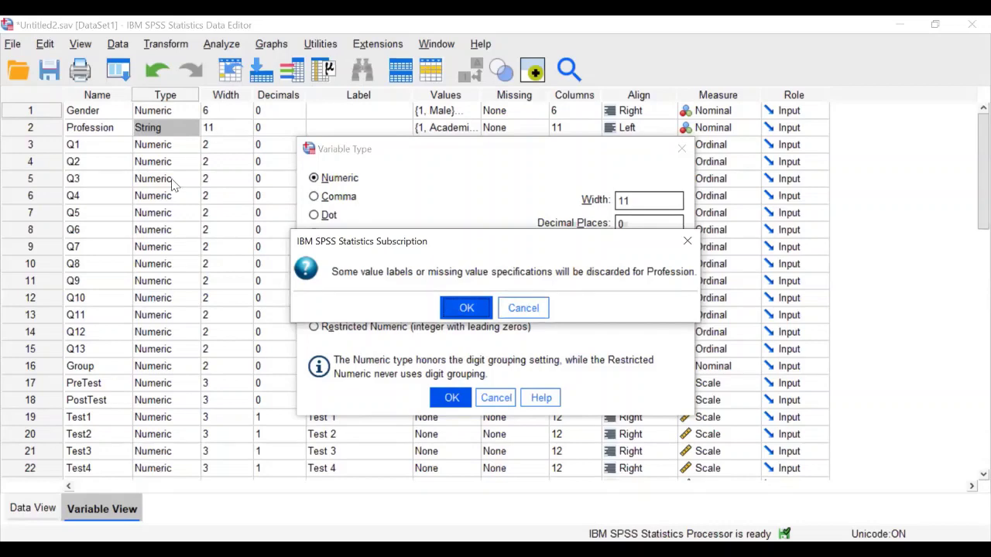
key("Return")
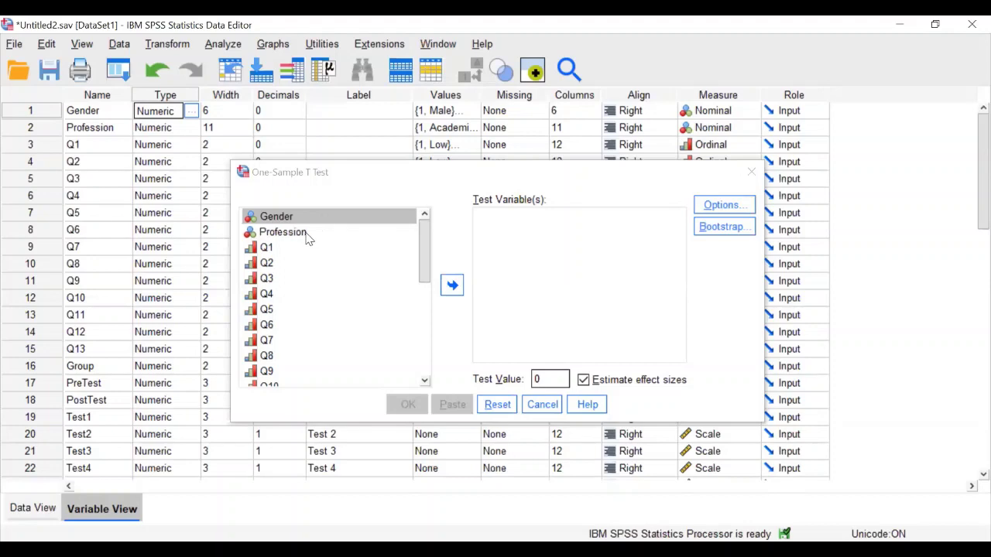
Run a one-sample t test of Q1–Q13 against test value 3 and view the output
left_click(267, 250)
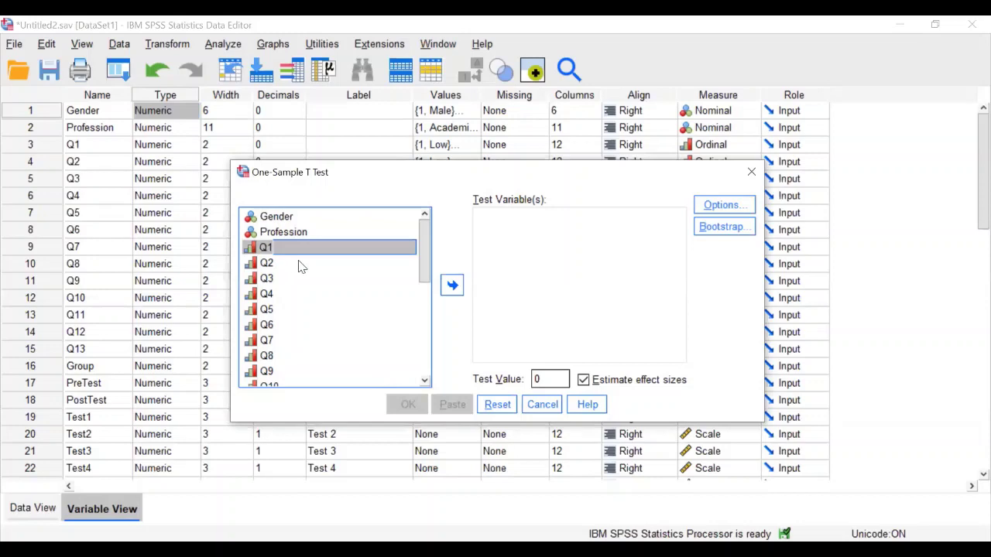
left_click_drag(425, 252, 426, 289)
left_click(277, 339, "shift")
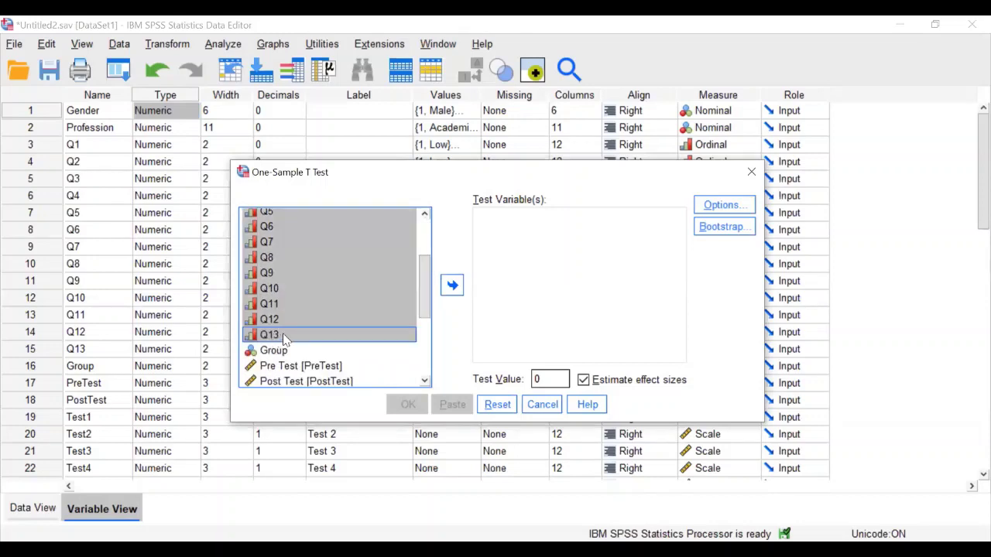
left_click(454, 286)
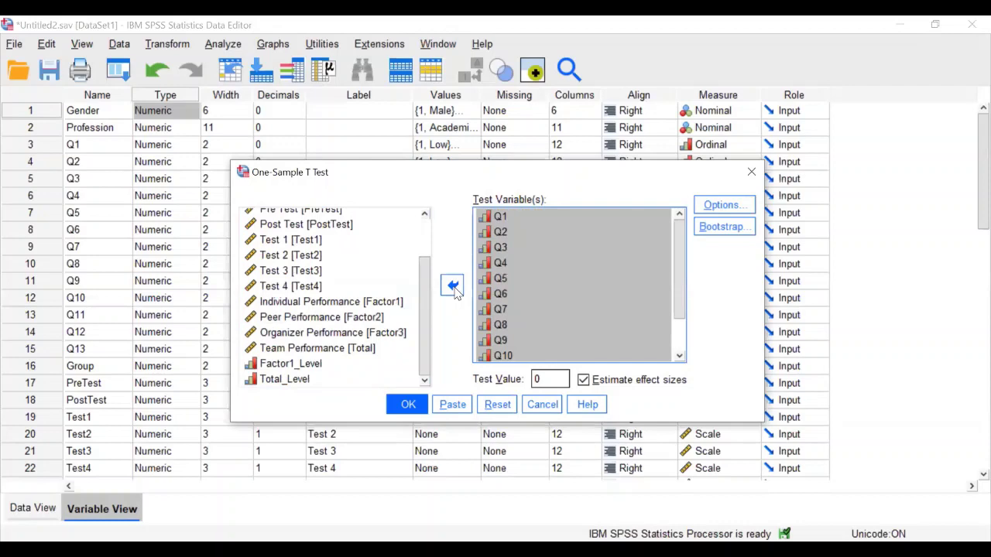
double_click(540, 379)
type("30")
key("BackSpace")
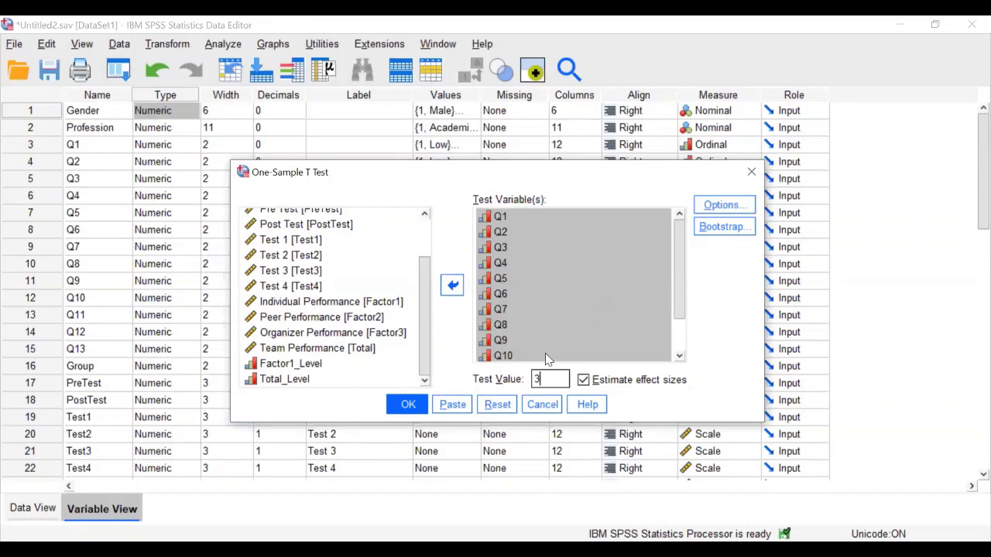
left_click(408, 405)
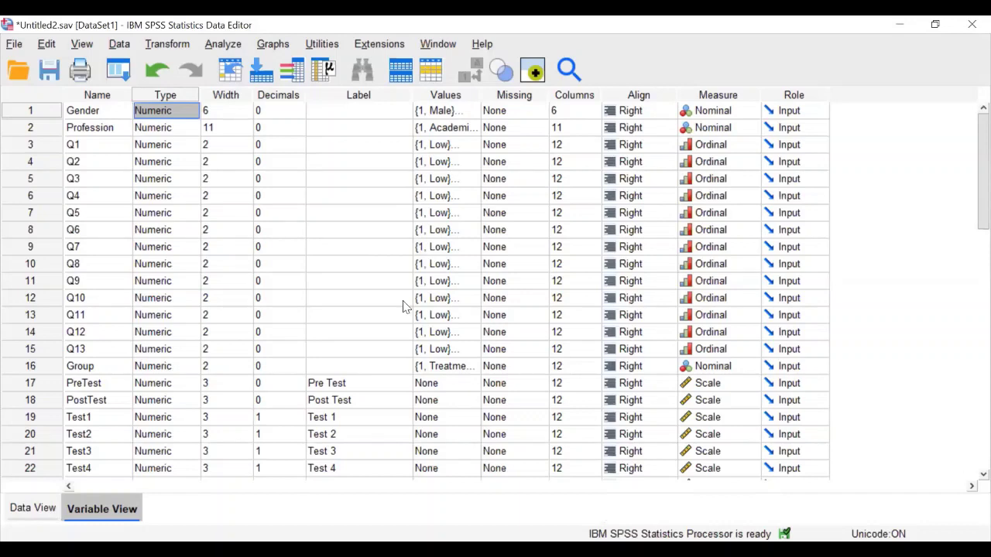
key("alt+Tab")
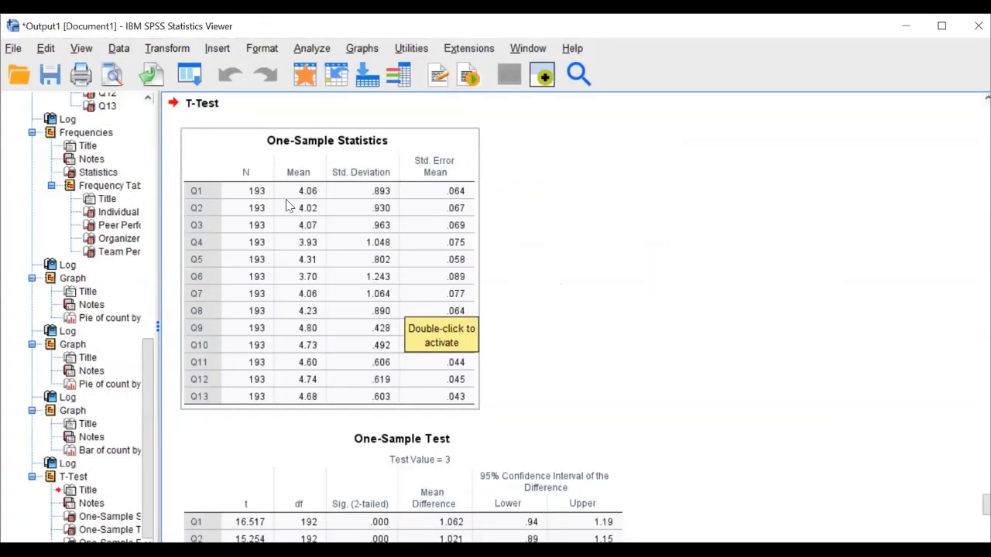
Scroll down to the One-Sample Statistics and One-Sample Test tables for Q1–Q13
scroll(407, 247, "down", 2)
scroll(407, 246, "down", 2)
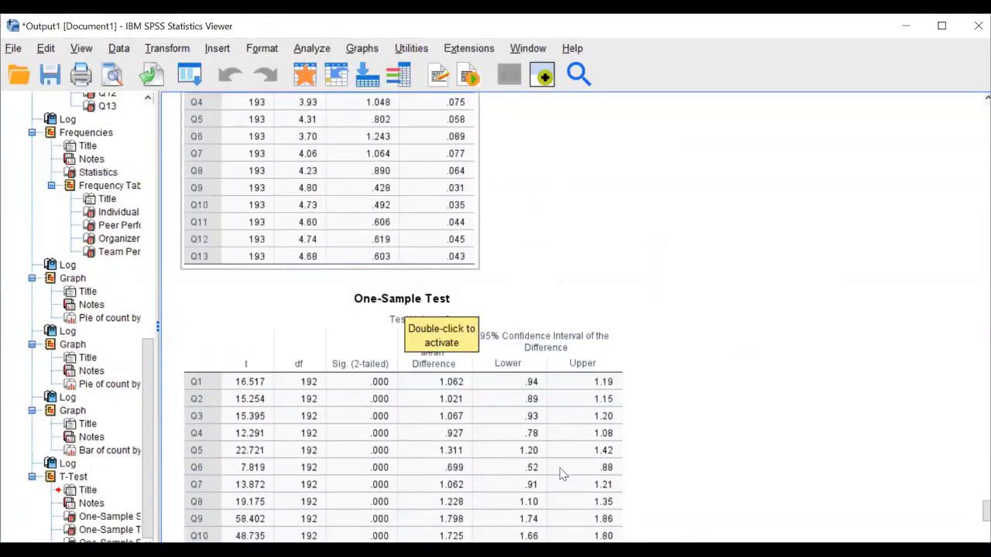
scroll(531, 362, "down", 2)
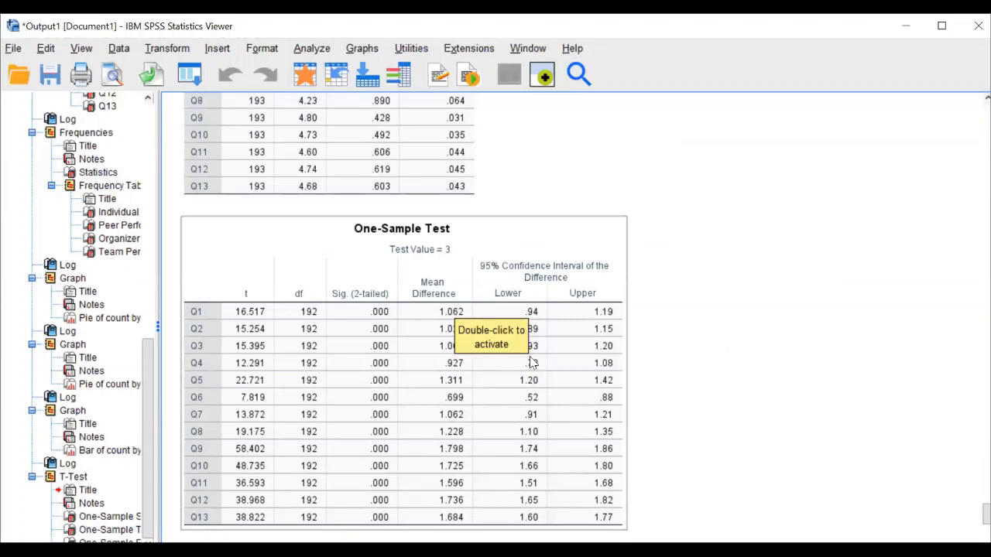
scroll(532, 362, "down", 2)
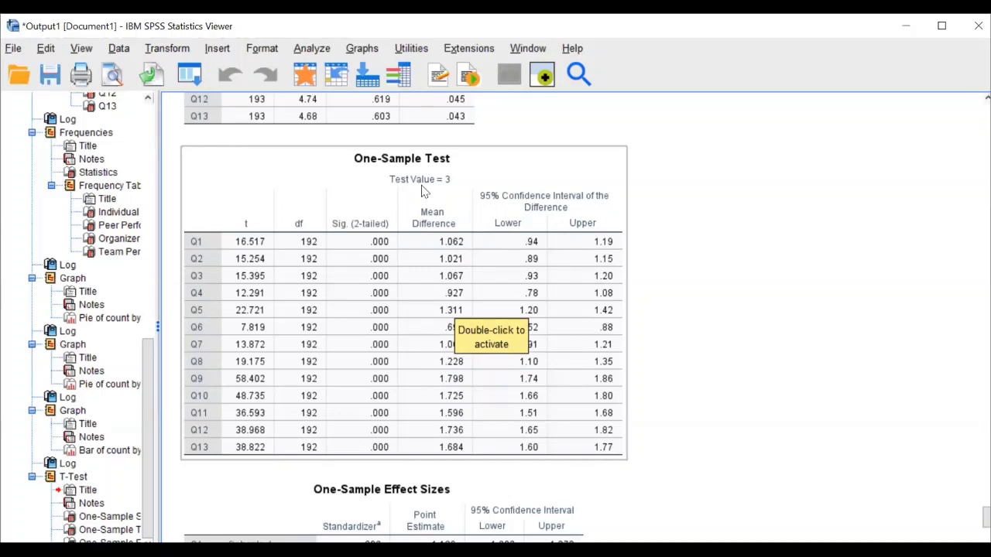
Set up an Independent-Samples T Test grouped by Gender with groups 1 and 2
left_click(310, 50)
mouse_move(409, 183)
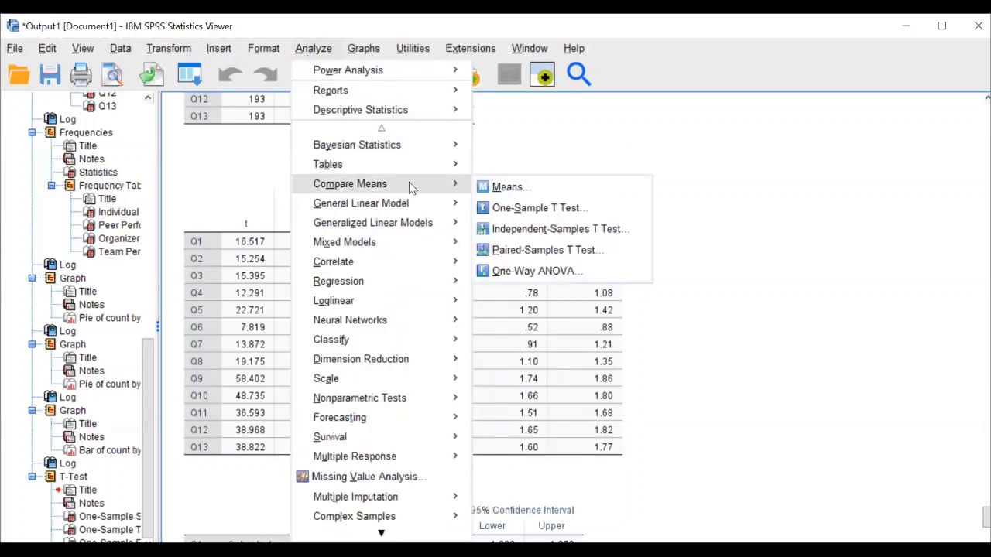
left_click(538, 229)
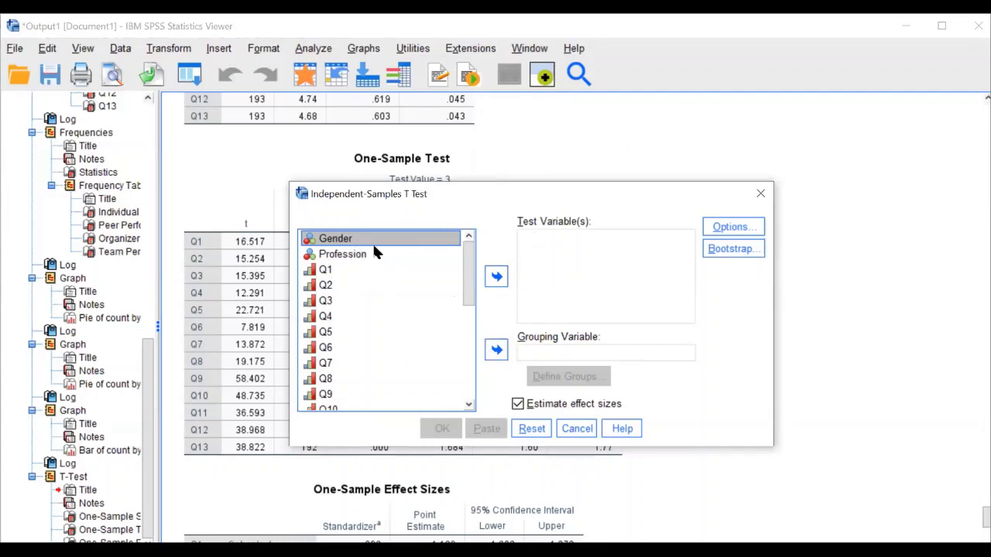
left_click(496, 350)
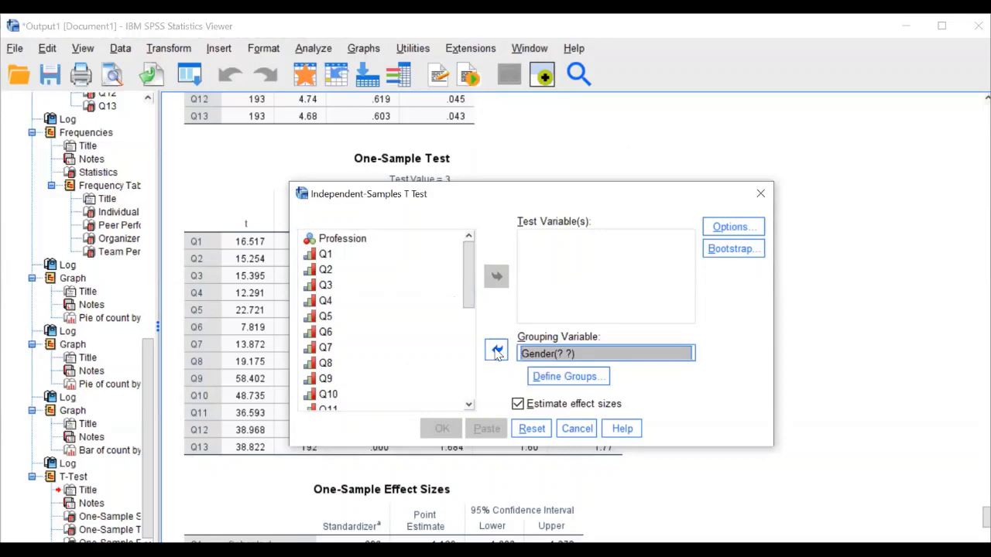
left_click(568, 377)
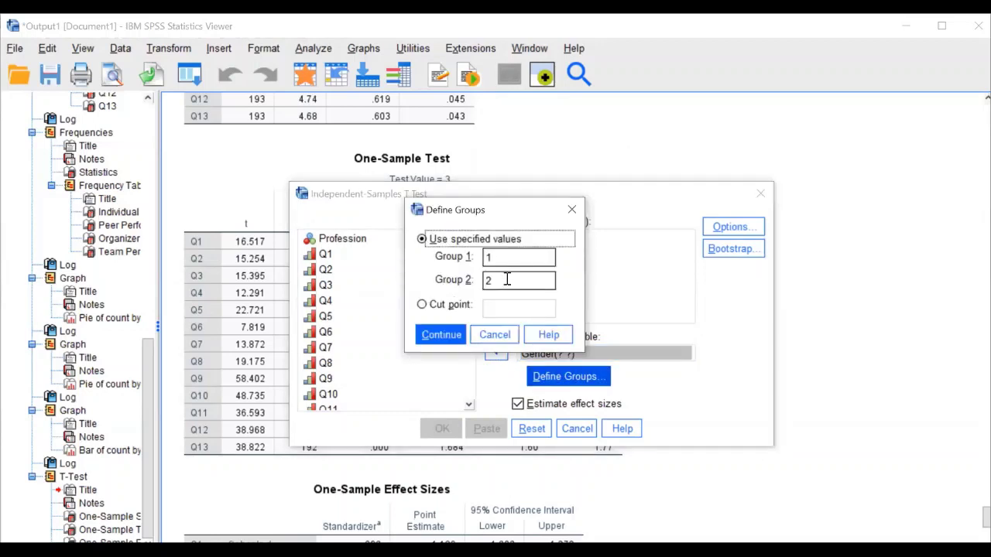
left_click(443, 335)
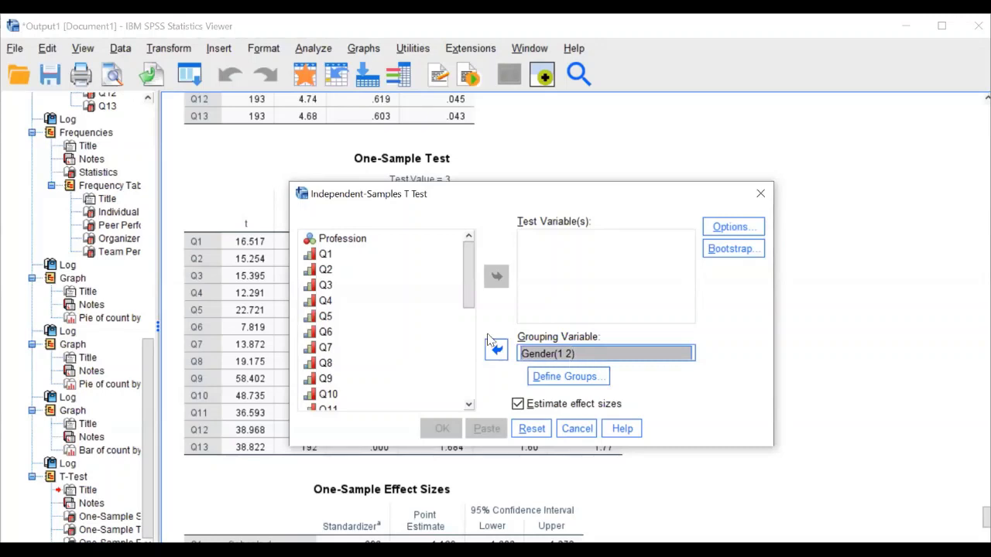
Add Individual through Team Performance as the four test variables and run the t test
left_click_drag(468, 271, 473, 348)
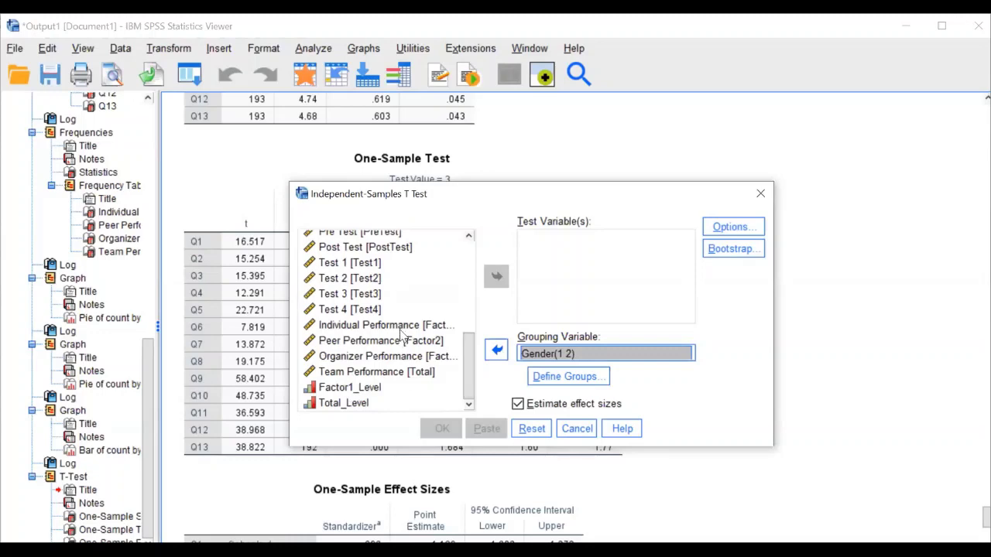
left_click(404, 328)
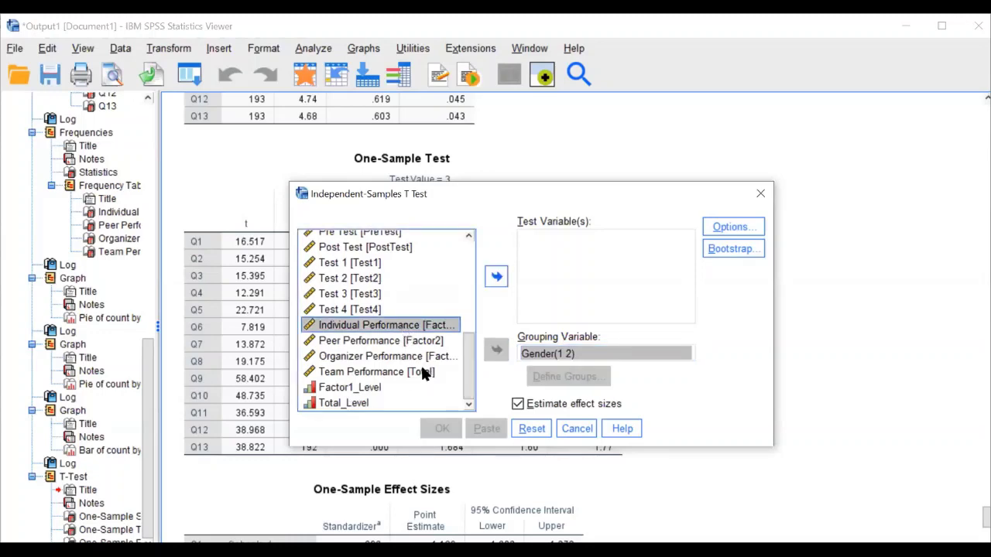
left_click(422, 370, "shift")
left_click(496, 279)
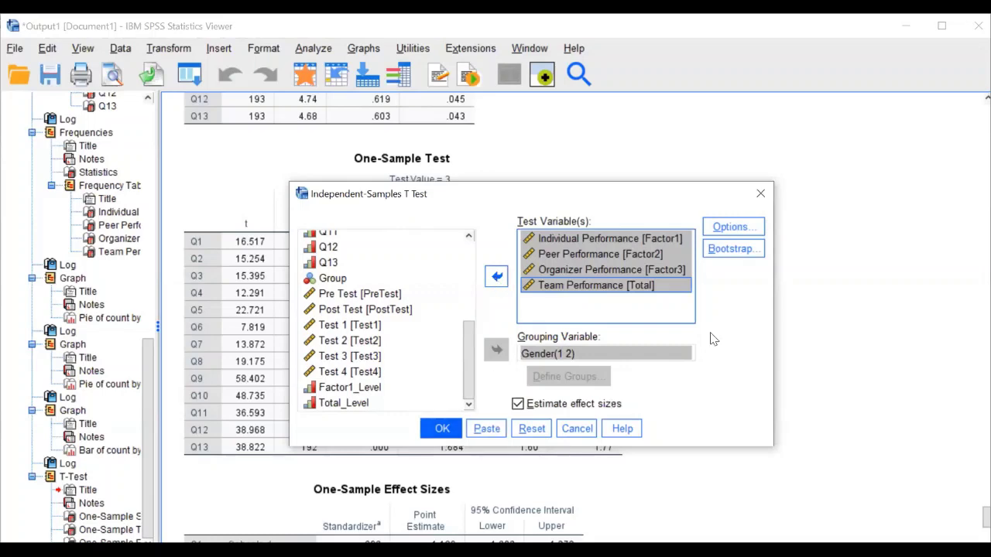
left_click(726, 256)
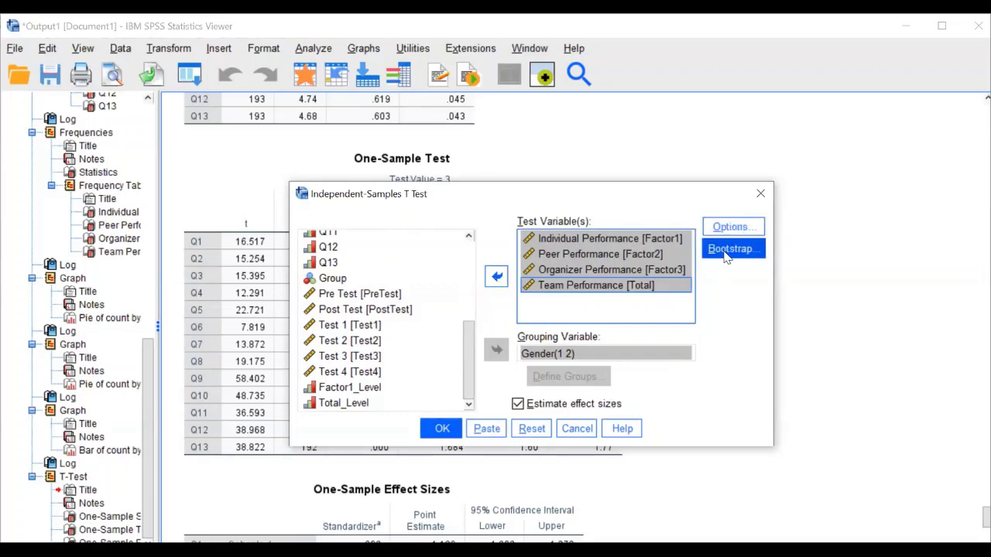
left_click(442, 428)
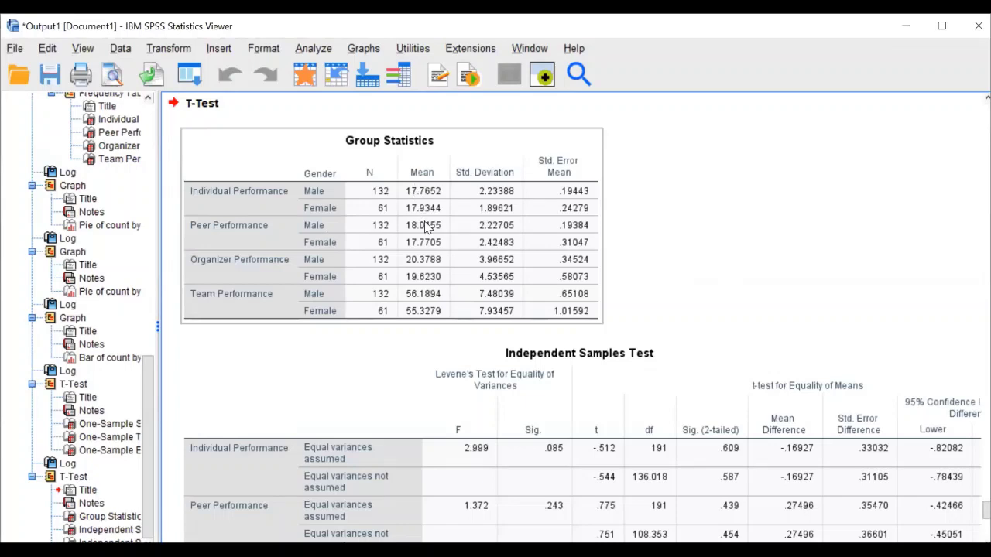
Select the Independent Samples Test table and bring up the Analyze > Compare Means menu
scroll(425, 226, "down", 4)
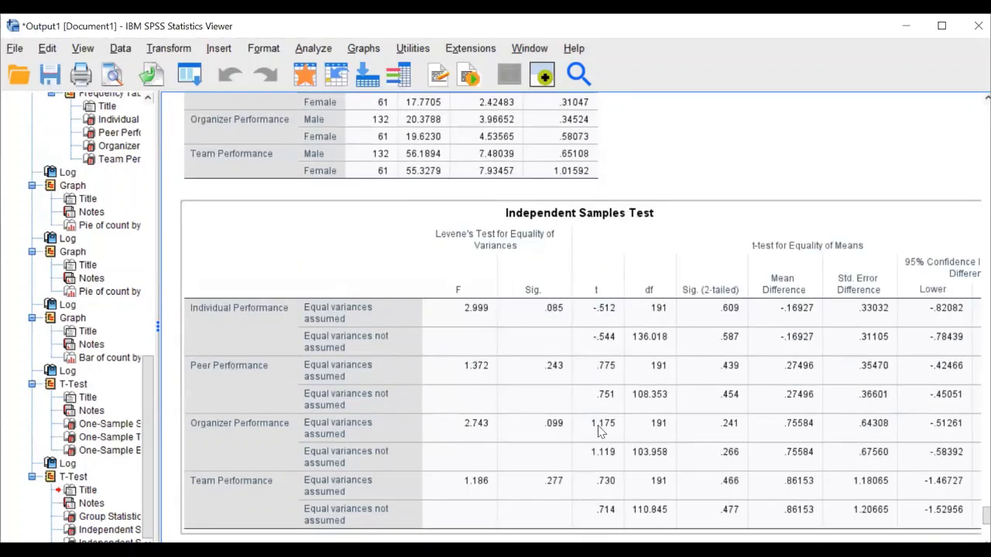
left_click(607, 265)
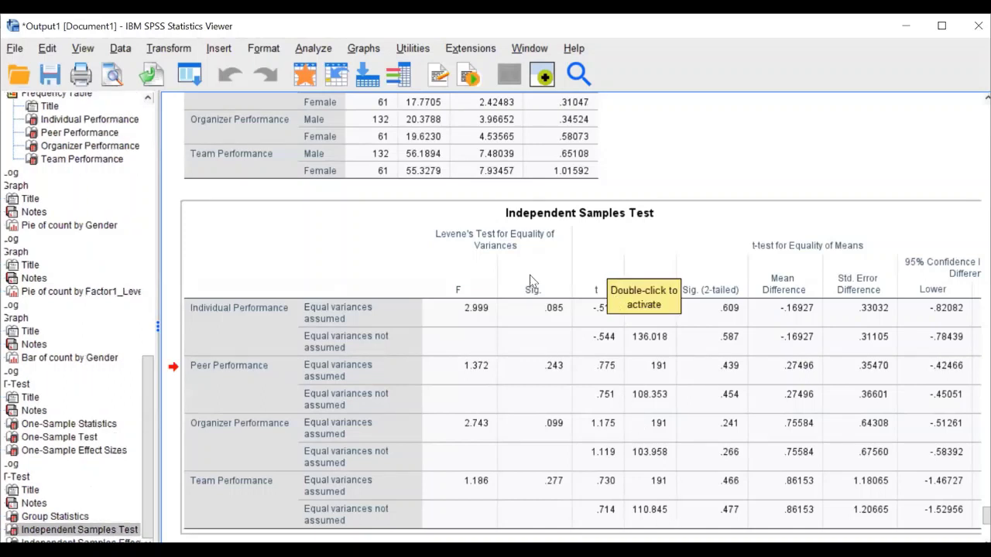
left_click(315, 49)
mouse_move(397, 189)
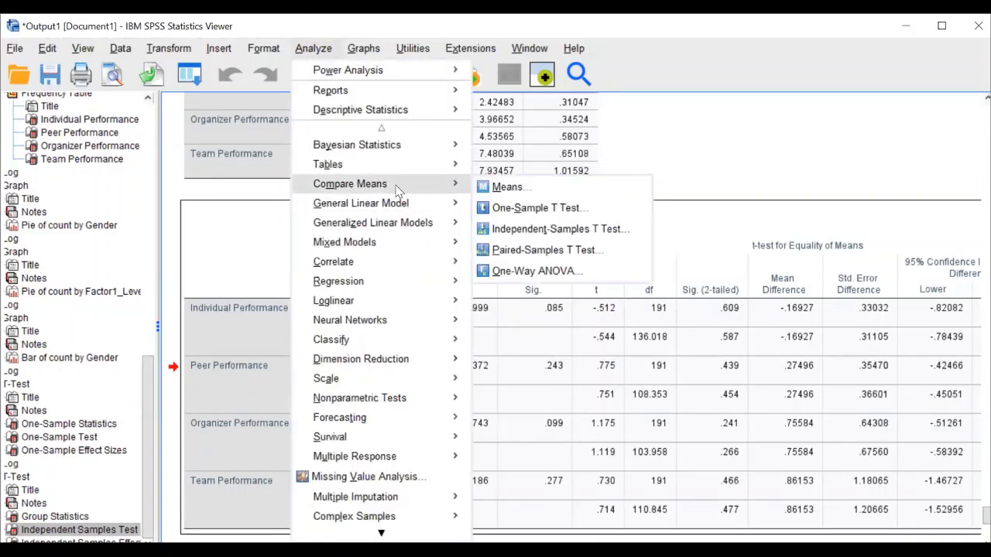
left_click(524, 232)
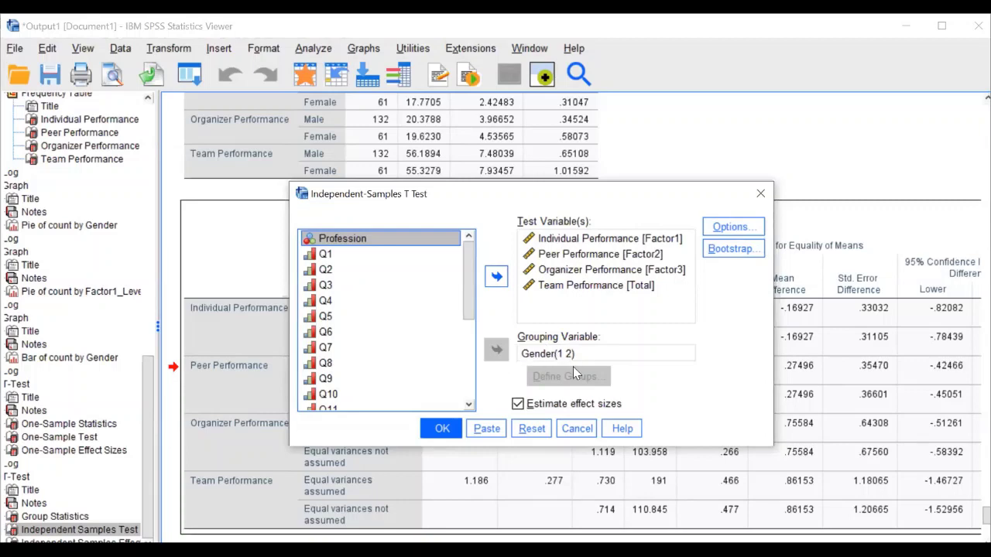
left_click(571, 358)
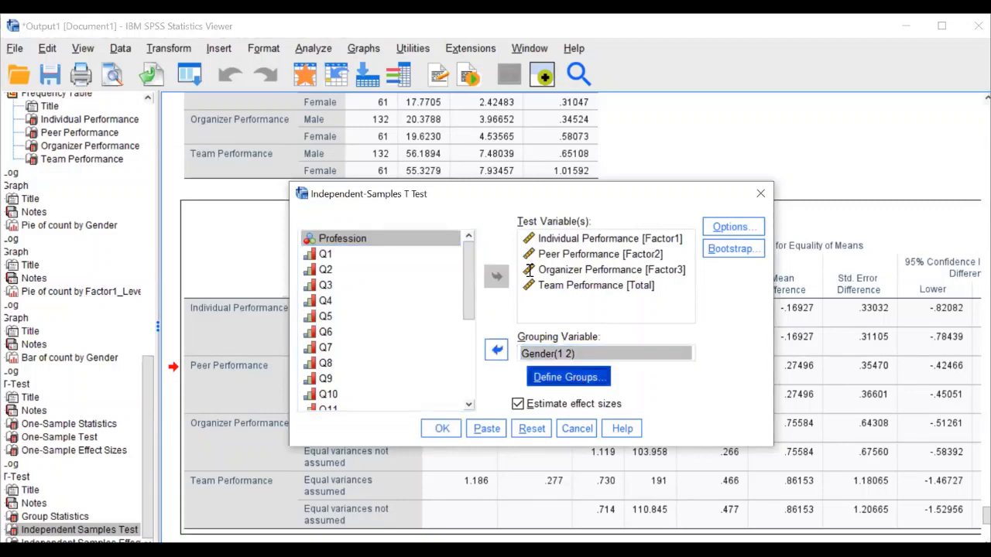
left_click(505, 281)
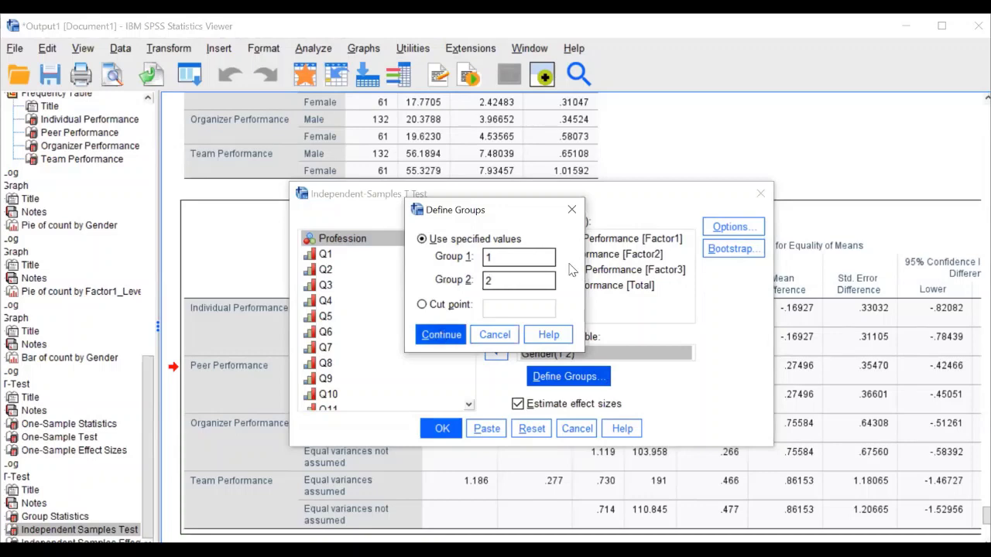
key("Return")
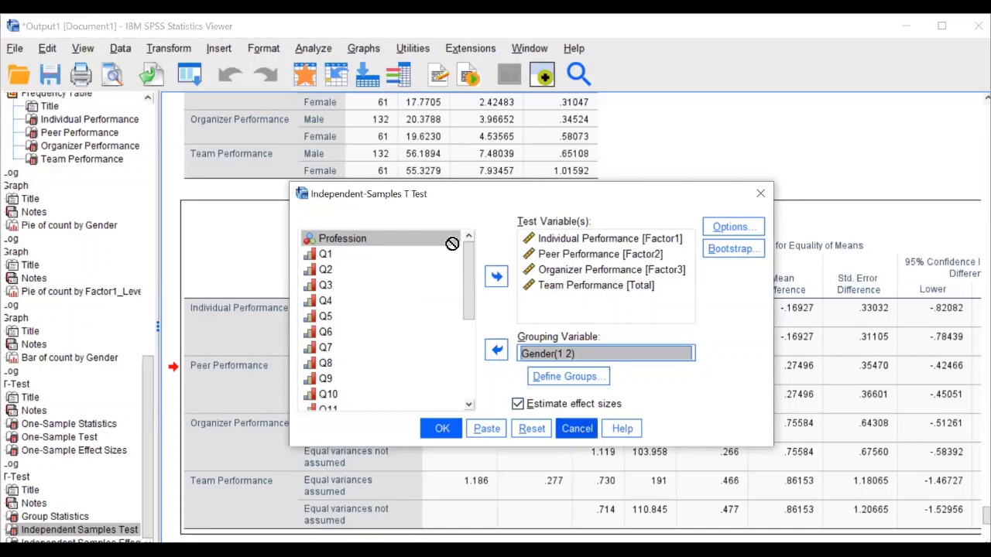
key("Escape")
scroll(452, 244, "up", 3)
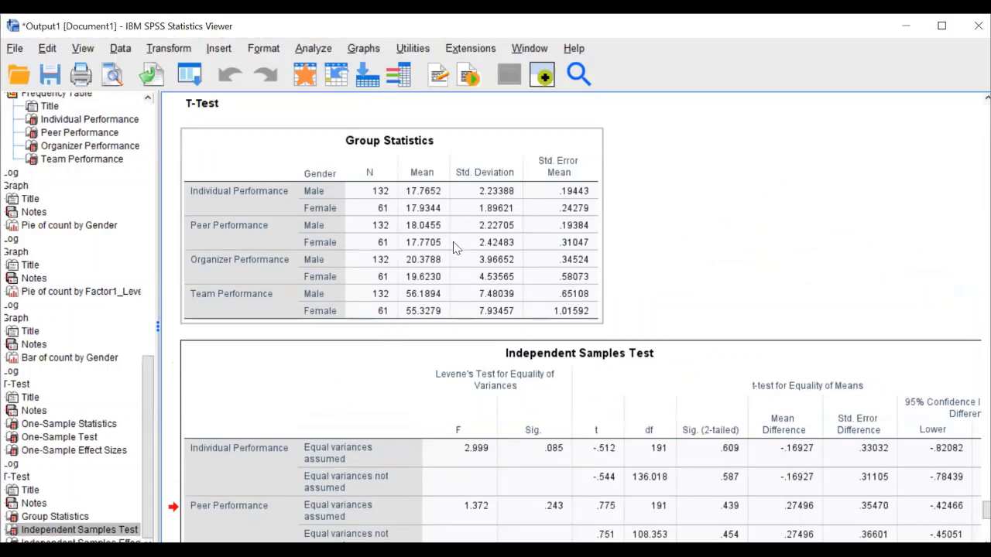
scroll(455, 246, "down", 5)
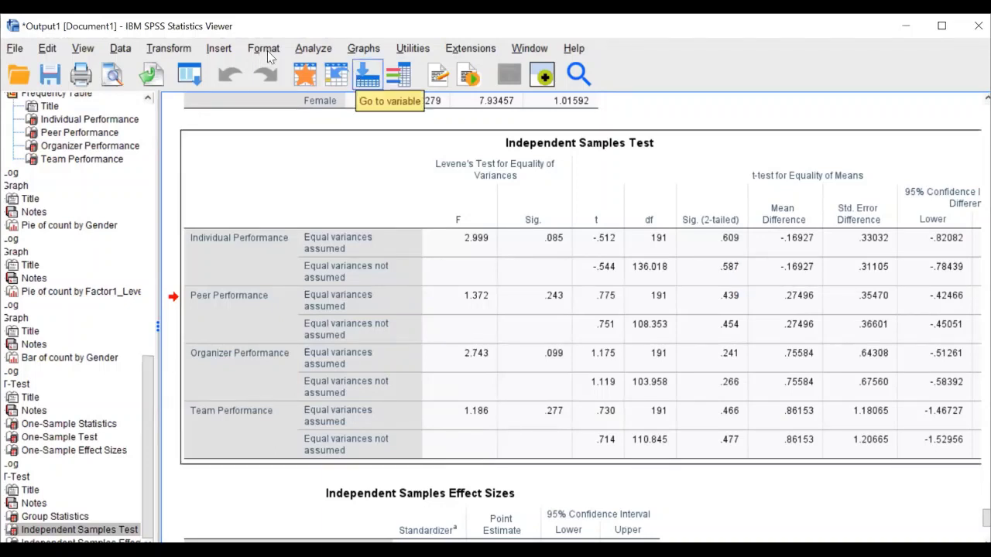
left_click(304, 51)
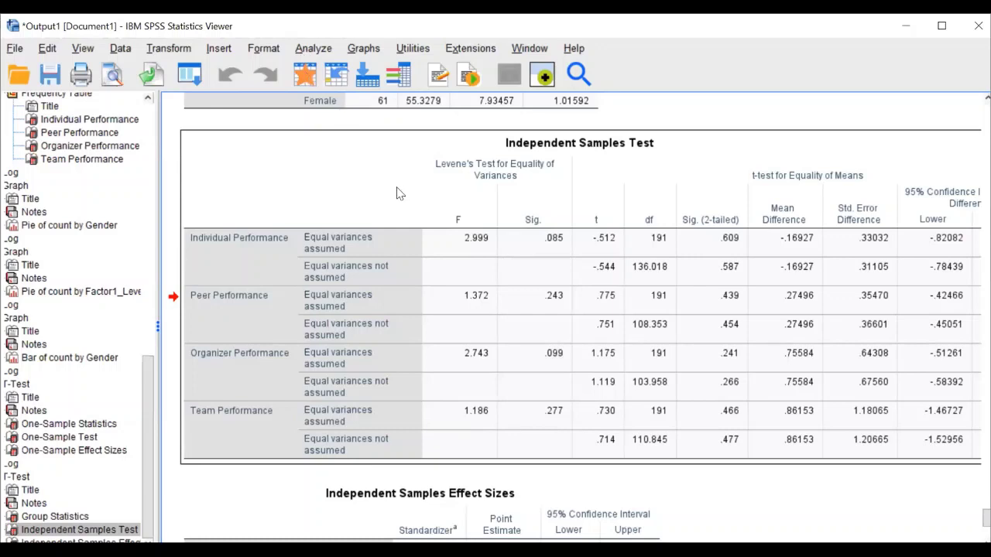
mouse_move(438, 185)
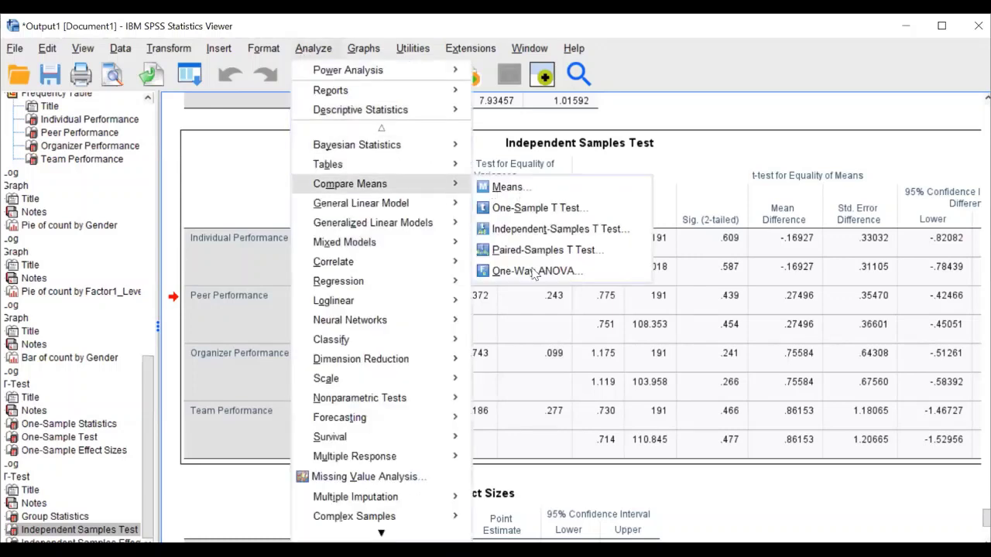
In One-Way ANOVA, set Profession as Factor and the four performance scores as dependents
left_click(504, 266)
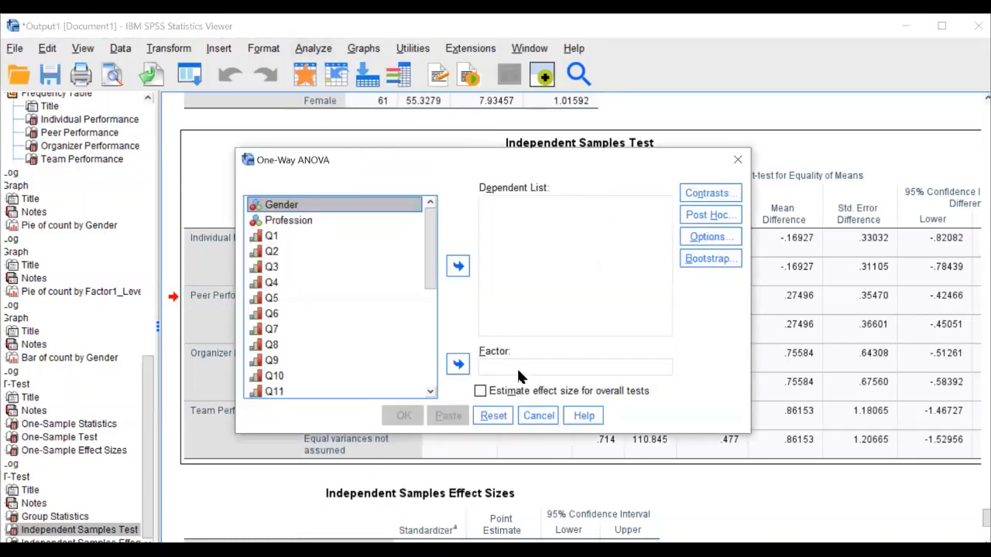
left_click(289, 220)
left_click(459, 363)
scroll(396, 350, "down", 6)
left_click_drag(379, 312, 379, 358)
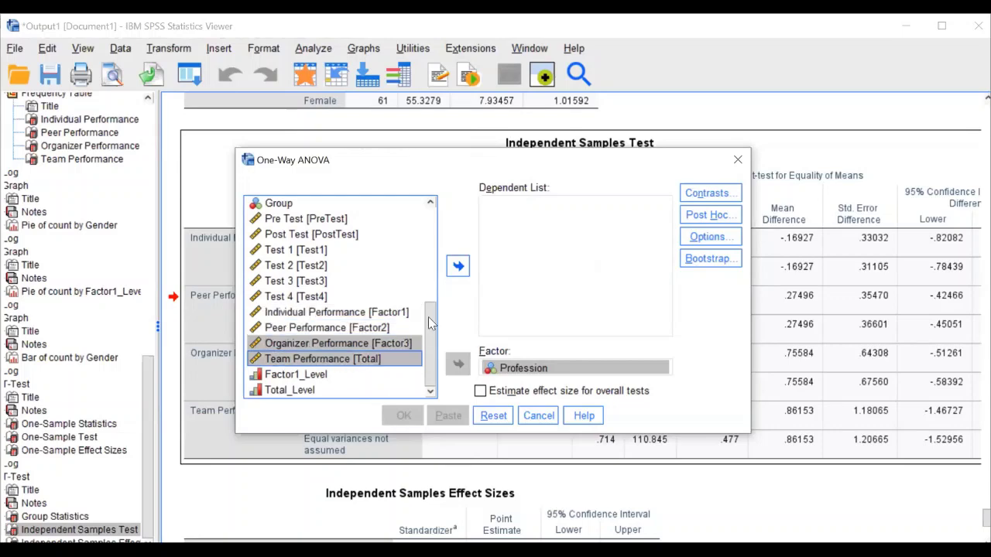
left_click(379, 312)
left_click(374, 360, "shift")
left_click(458, 266)
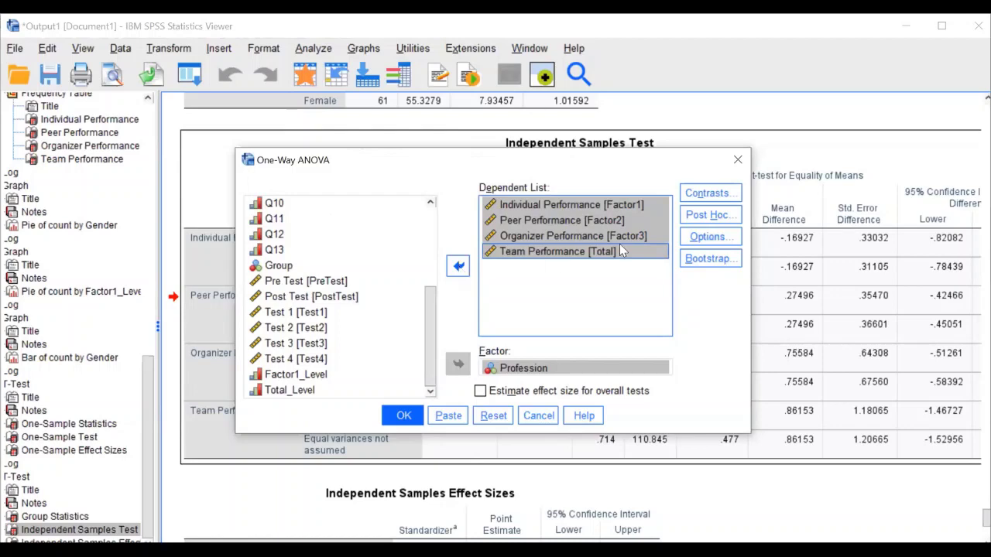
Request Scheffe post hoc comparisons and run the one-way ANOVA
left_click(703, 219)
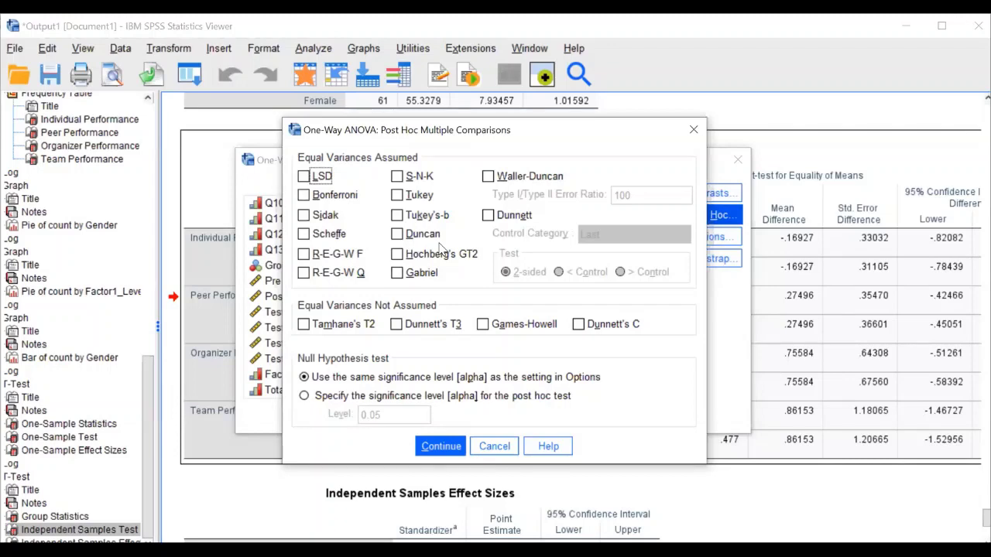
left_click(337, 235)
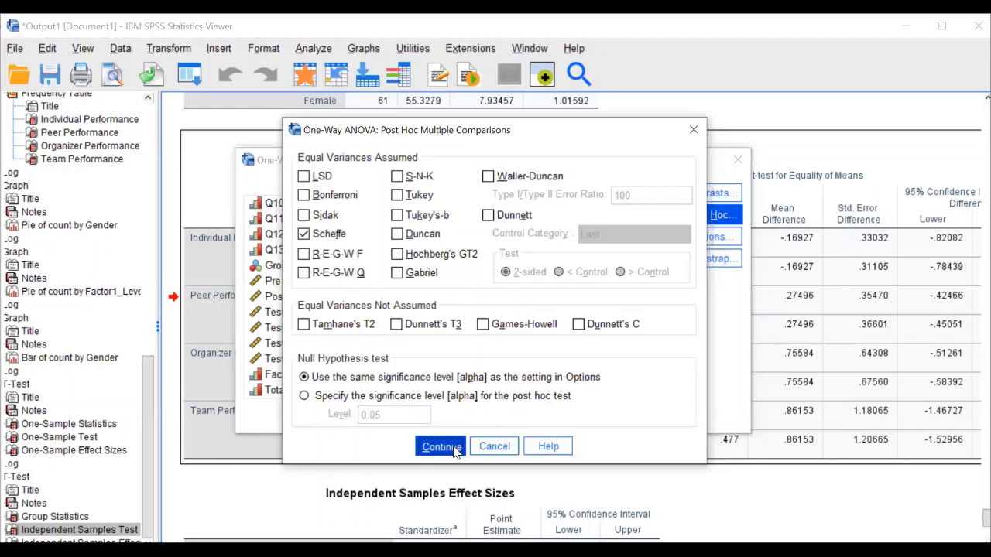
left_click(455, 449)
left_click(411, 417)
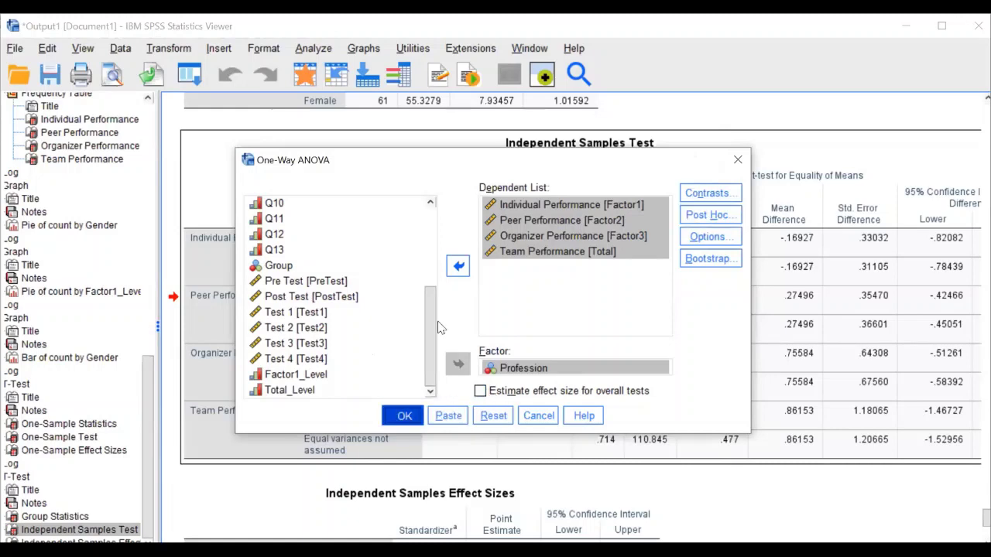
key("Return")
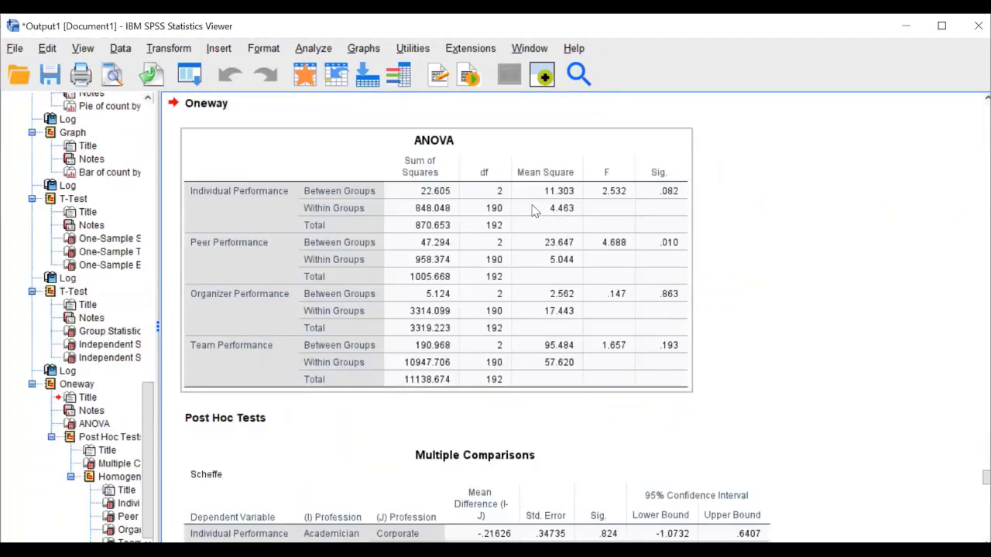
Select the Oneway output and tick Descriptive statistics in the One-Way ANOVA Options
left_click(294, 99)
left_click(265, 49)
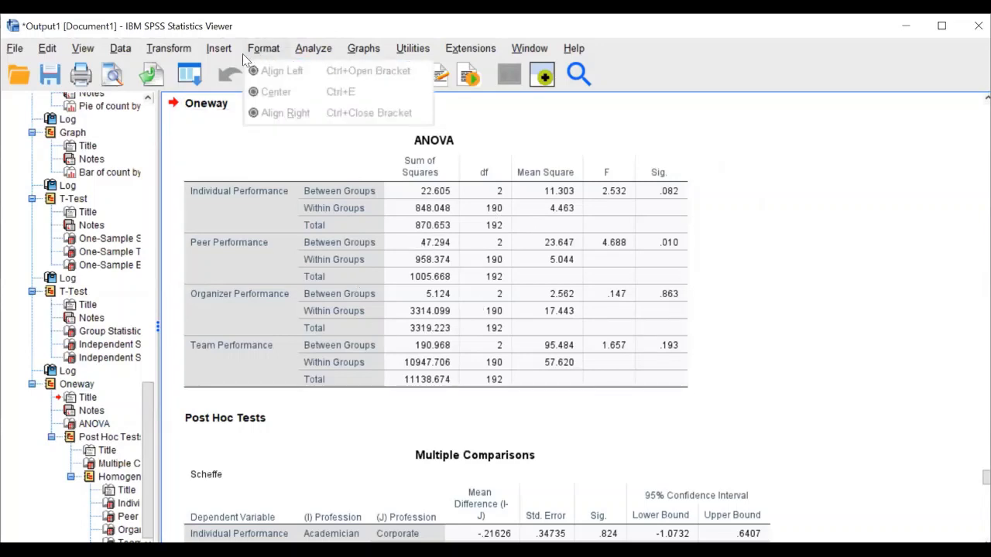
left_click(312, 48)
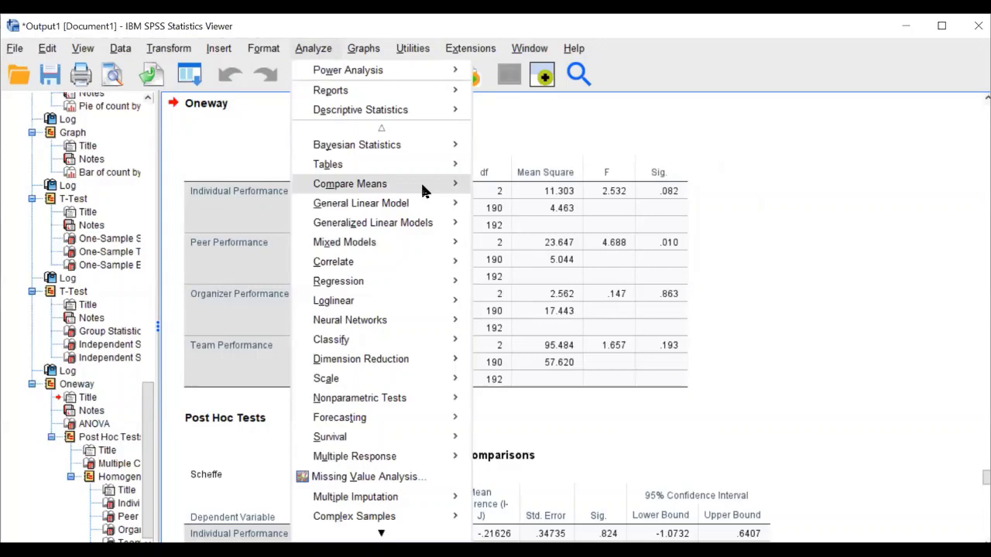
mouse_move(423, 186)
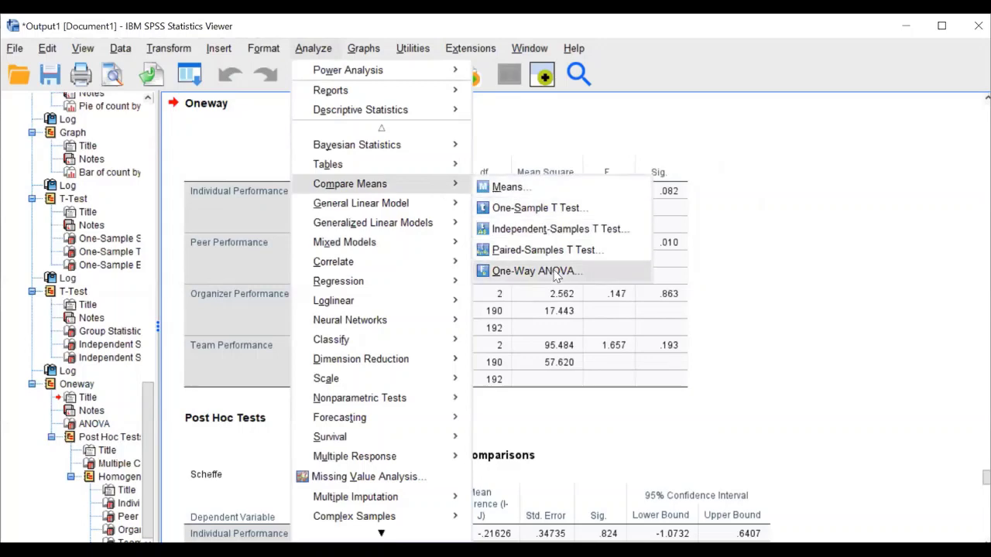
left_click(555, 272)
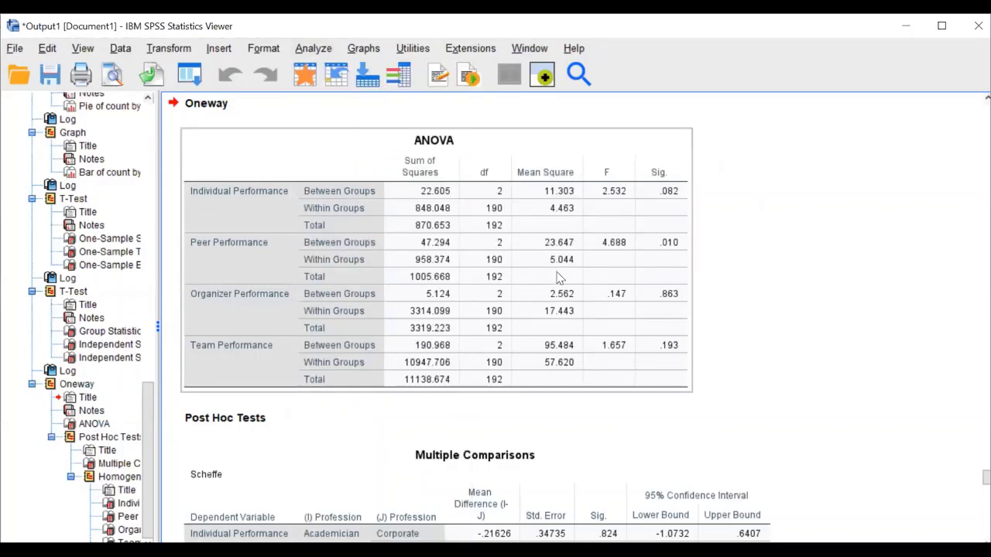
left_click(719, 239)
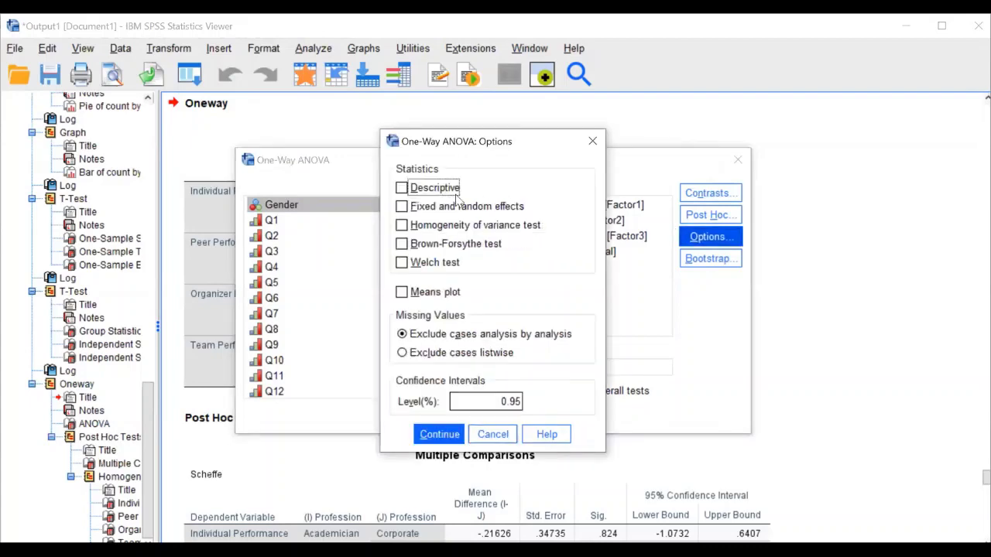
key("space")
Bring up a fresh One-Way ANOVA dialog via Analyze > Compare Means
left_click(313, 48)
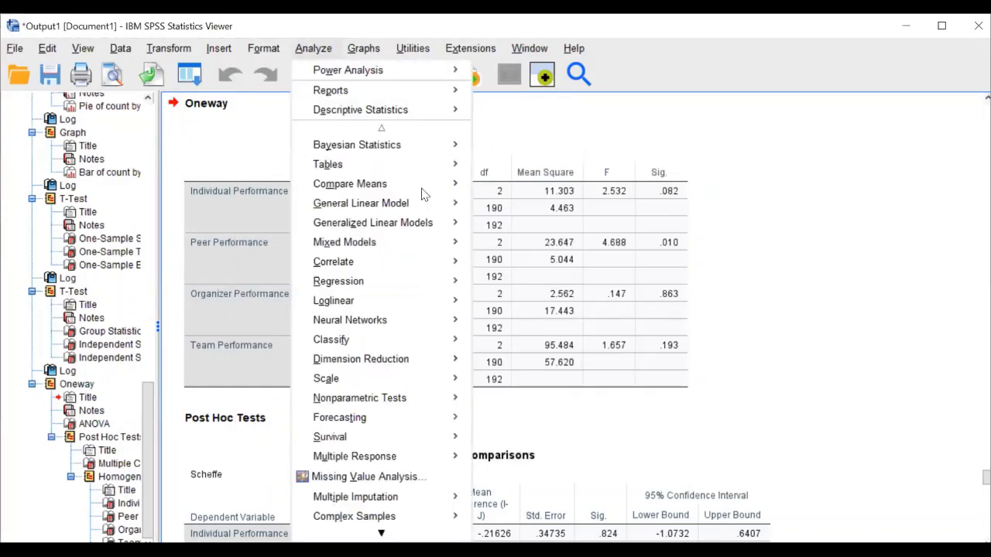
mouse_move(424, 187)
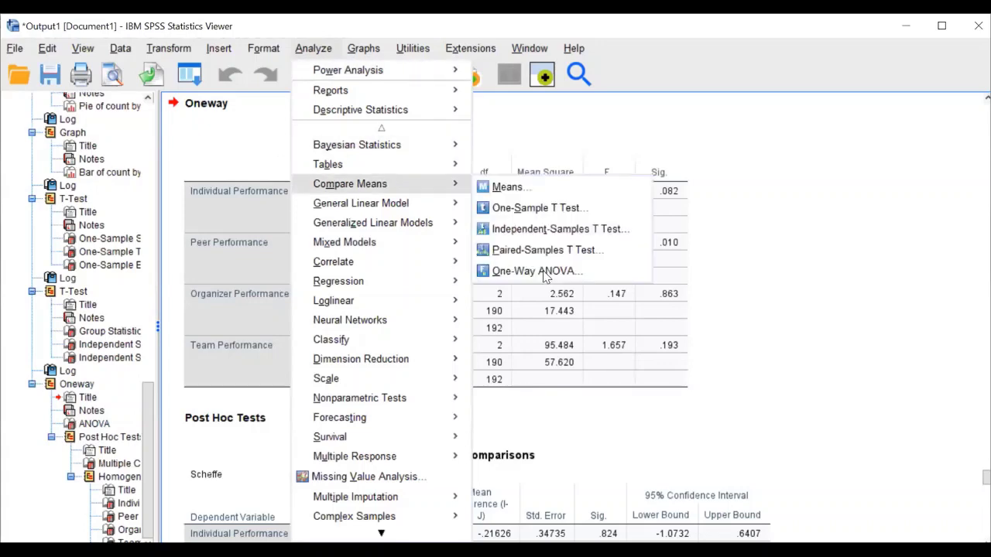
left_click(546, 272)
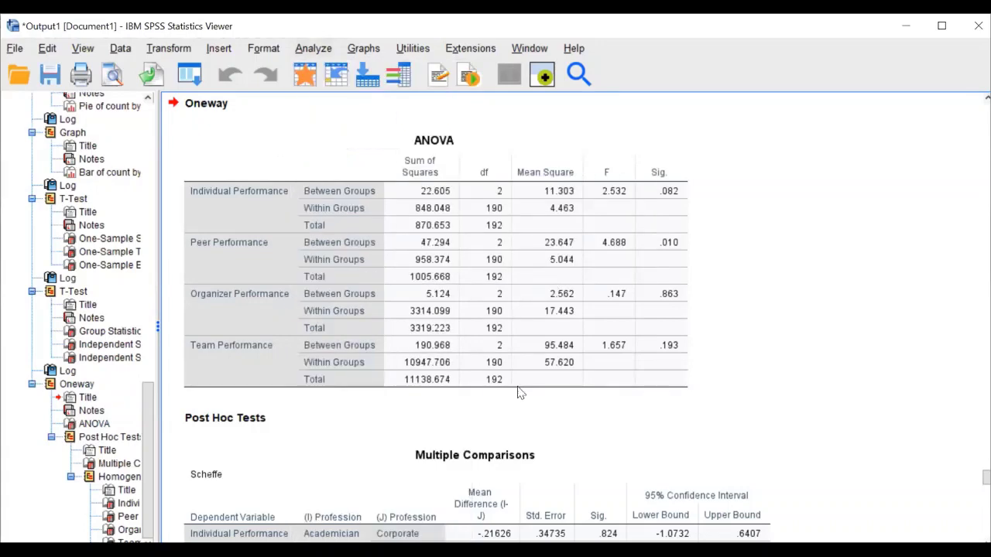
Reset the dialog, then set Profession as Factor and the four performance scores as dependents
key("space")
left_click(313, 223)
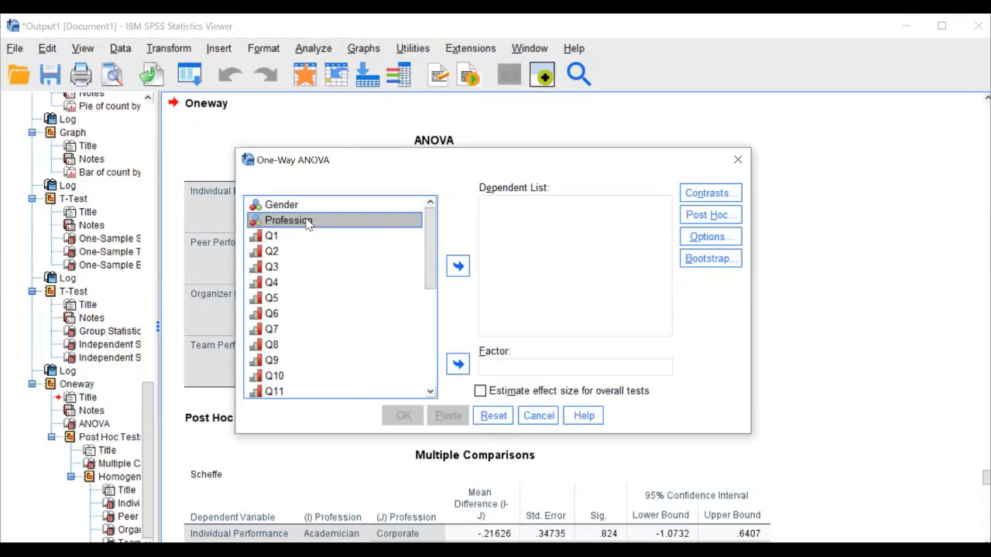
left_click(458, 365)
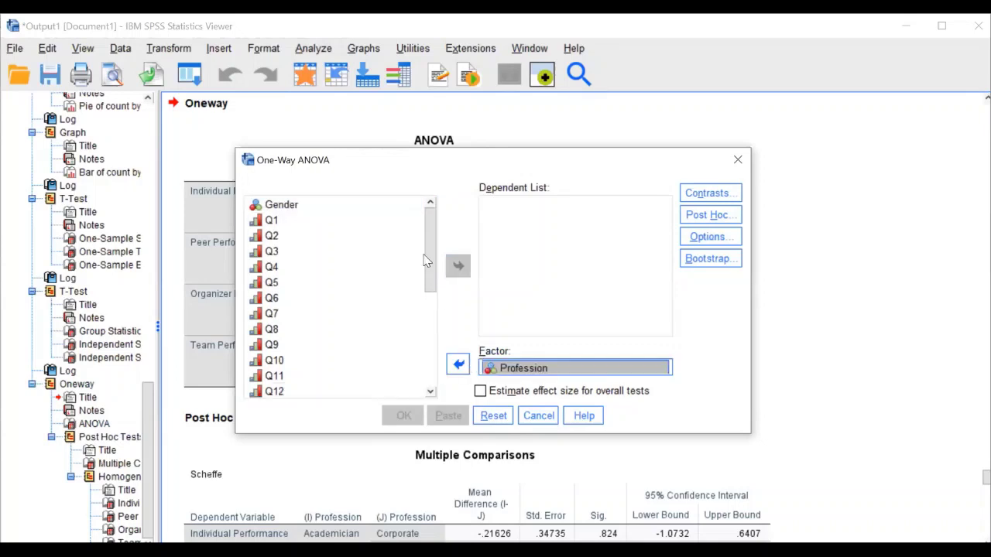
scroll(447, 365, "down", 1)
scroll(371, 317, "down", 5)
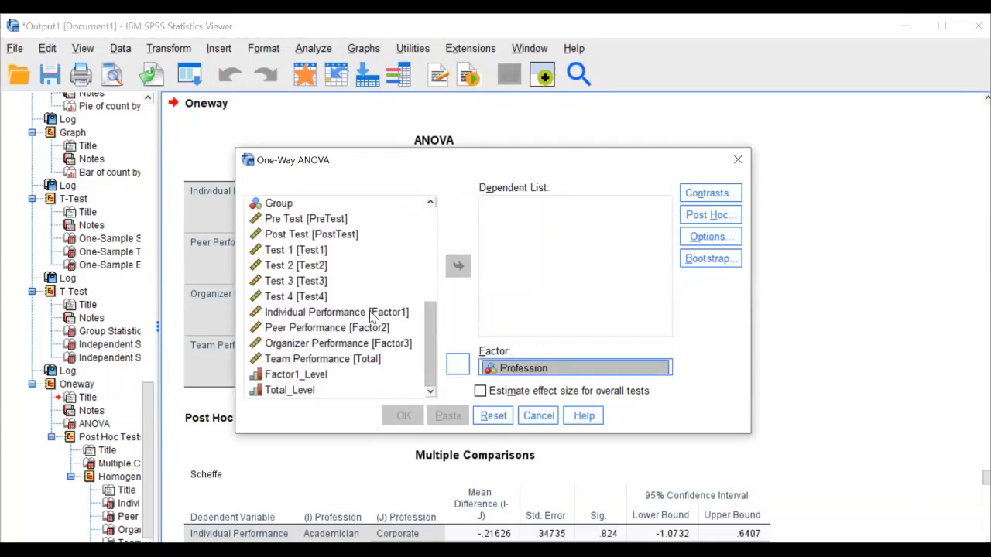
left_click_drag(391, 312, 380, 361)
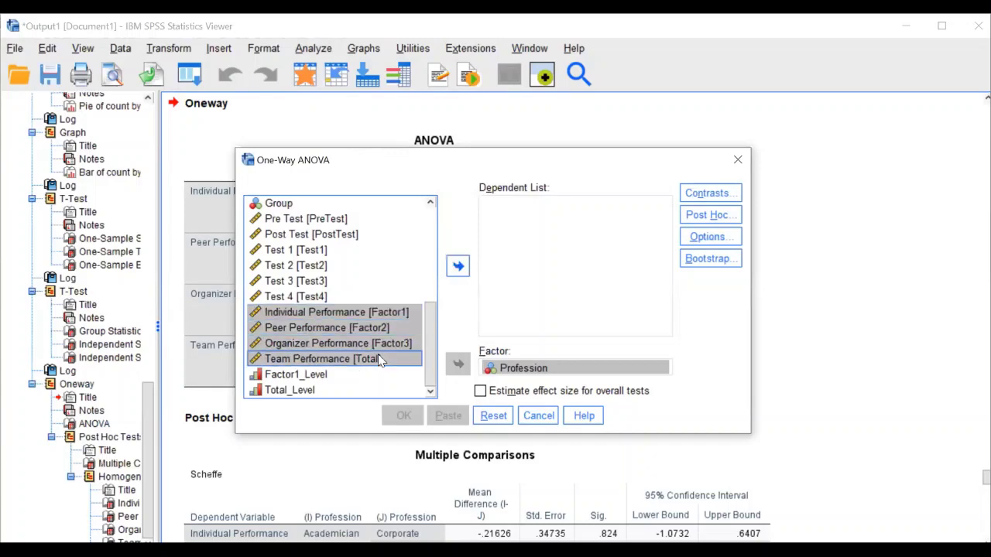
left_click(458, 266)
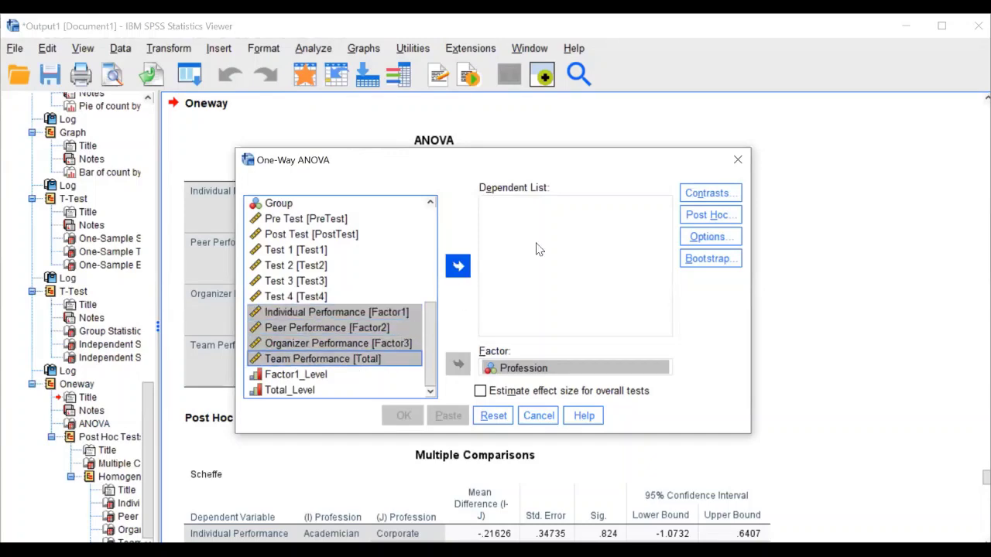
Add Scheffe post hoc, a homogeneity of variance test and means plots, then run the ANOVA
left_click(707, 217)
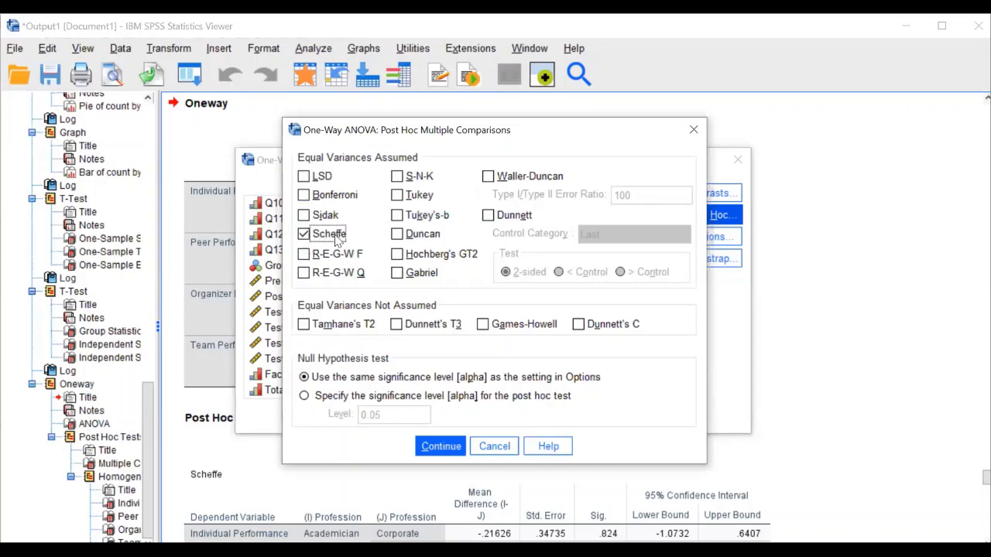
left_click(453, 447)
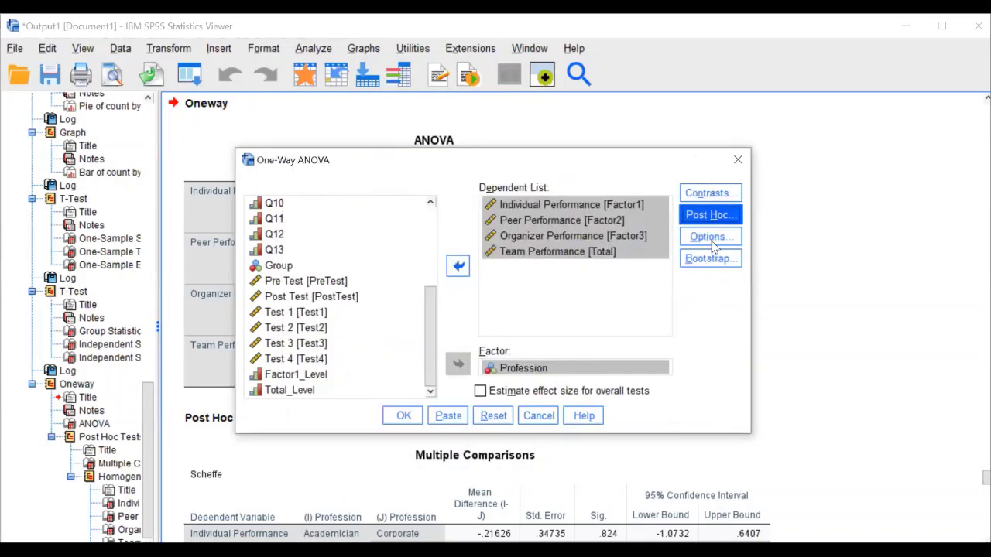
left_click(712, 240)
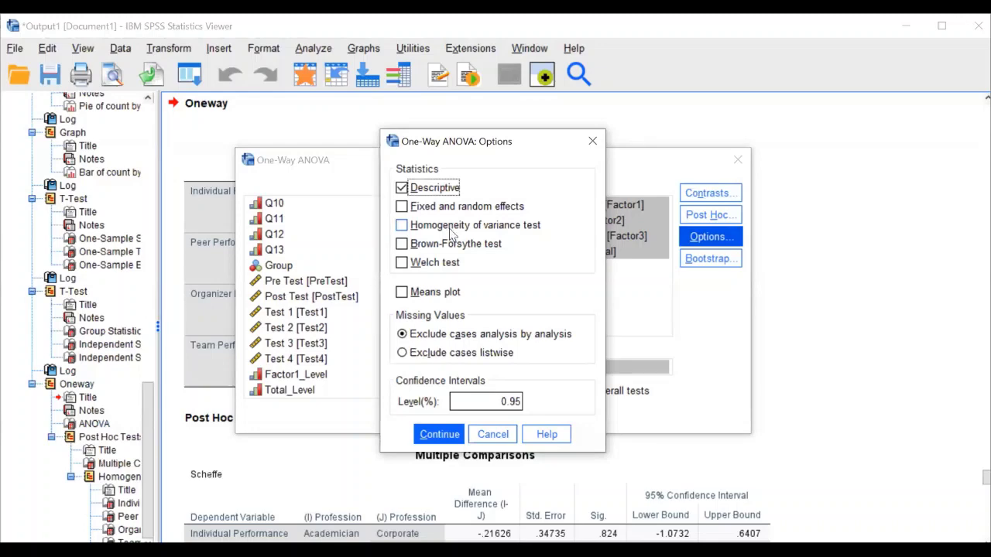
left_click(452, 230)
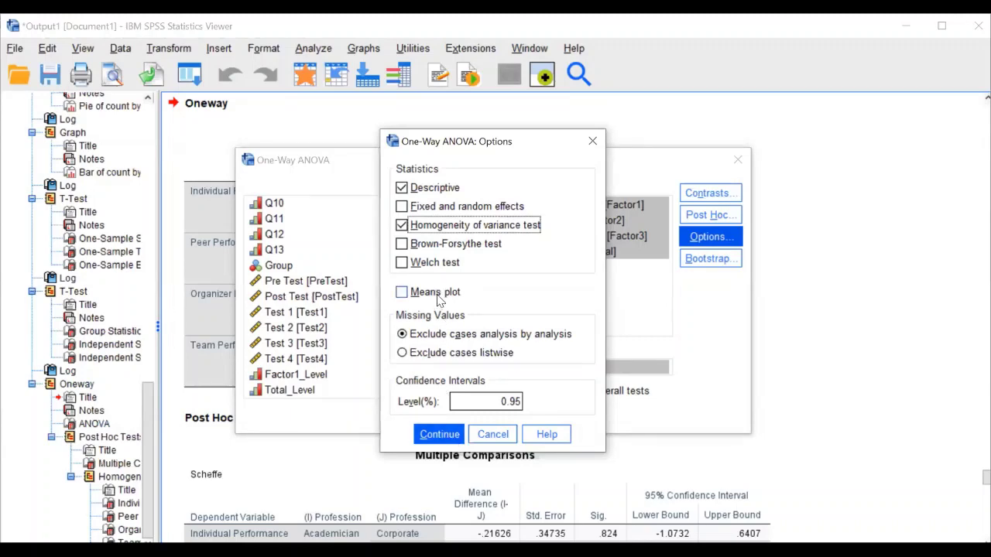
key("alt+m")
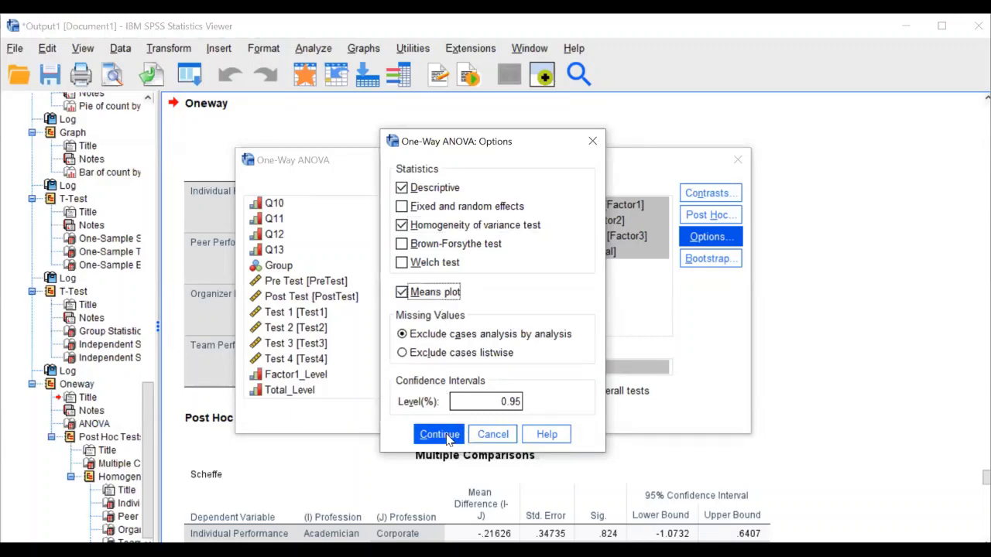
left_click(422, 432)
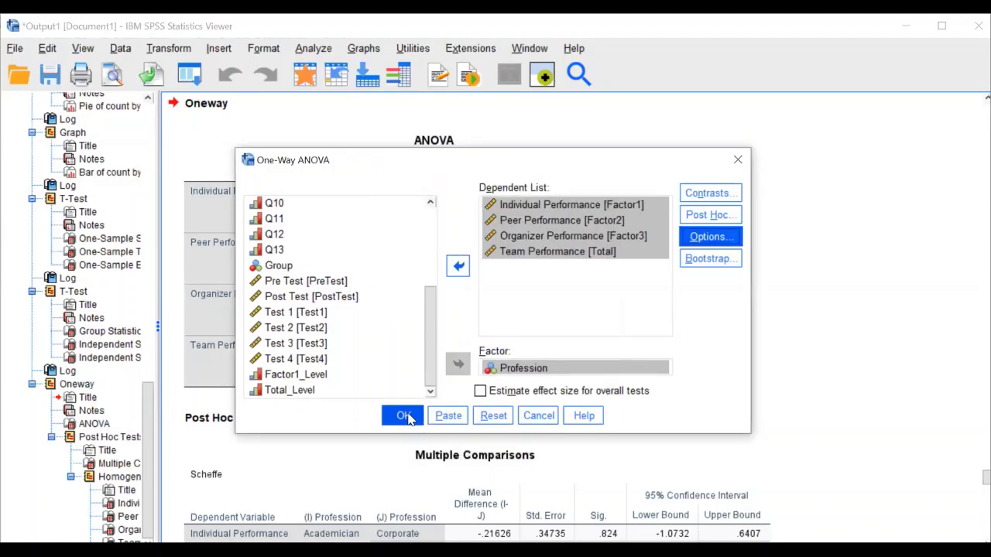
left_click(408, 419)
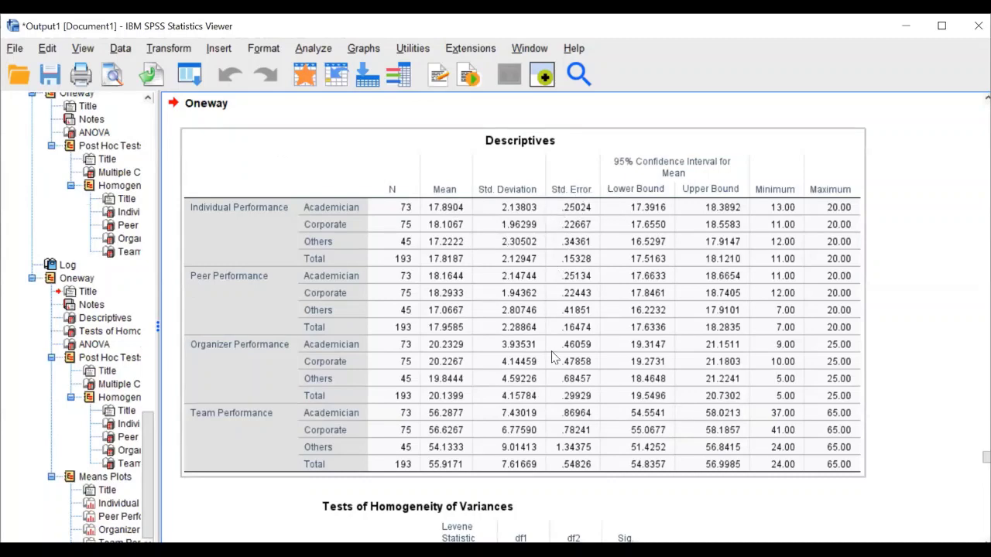
Scroll through the new Oneway output and select the Tests of Homogeneity of Variances table
scroll(543, 357, "down", 3)
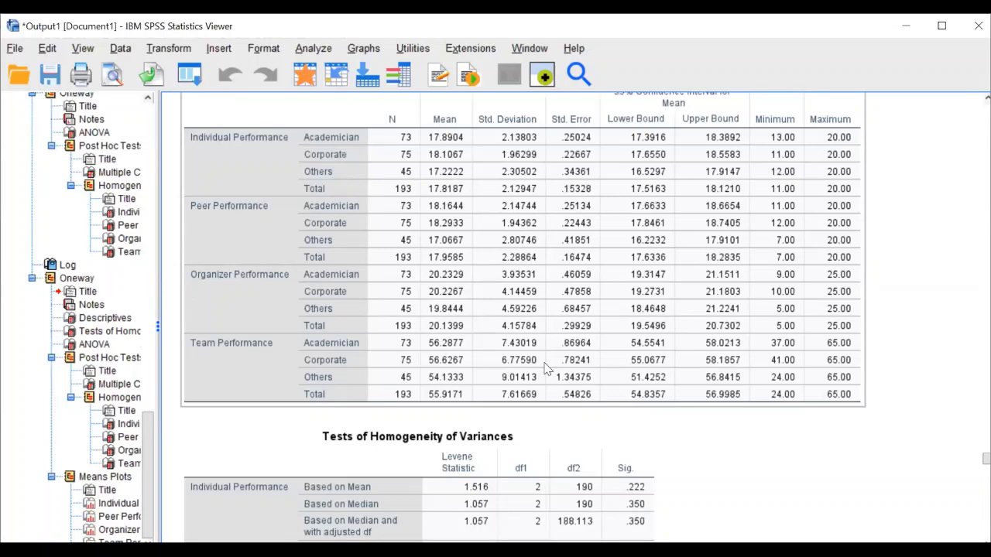
scroll(544, 368, "down", 15)
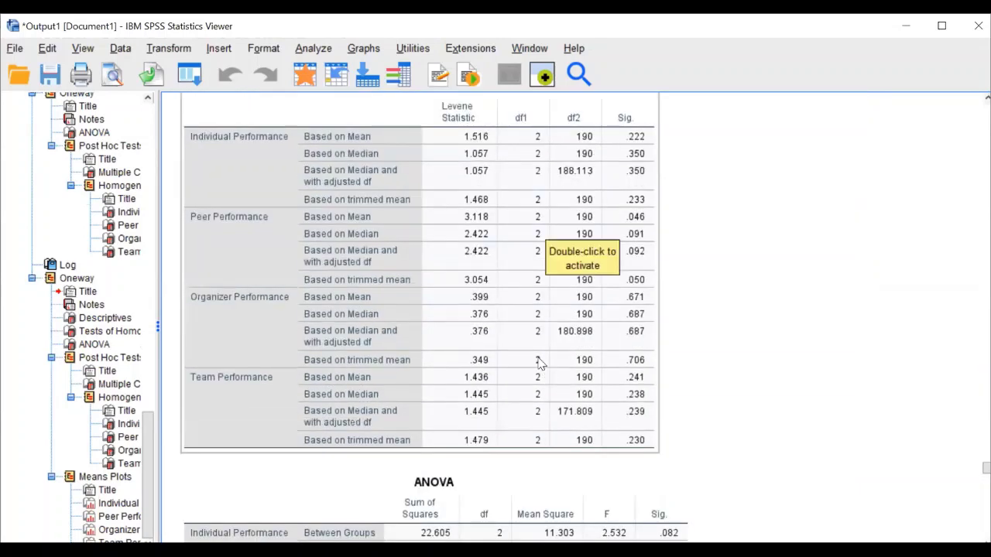
scroll(519, 184, "up", 3)
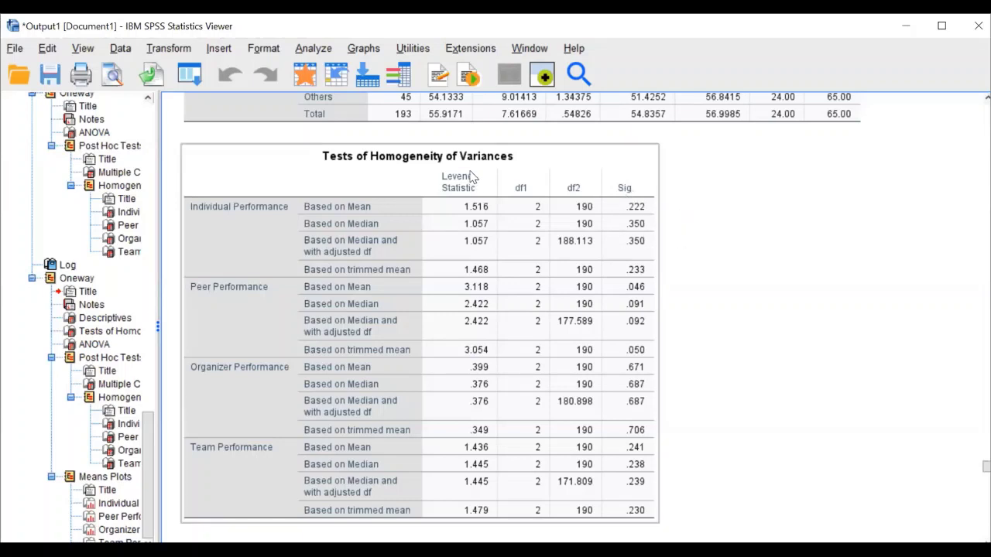
left_click(677, 201)
left_click(611, 203)
scroll(512, 314, "down", 3)
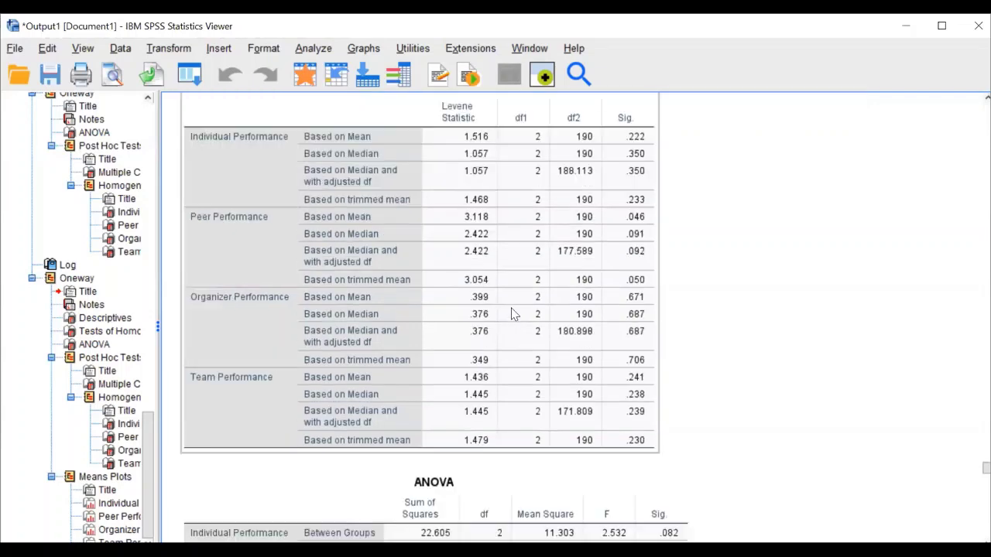
scroll(512, 314, "down", 10)
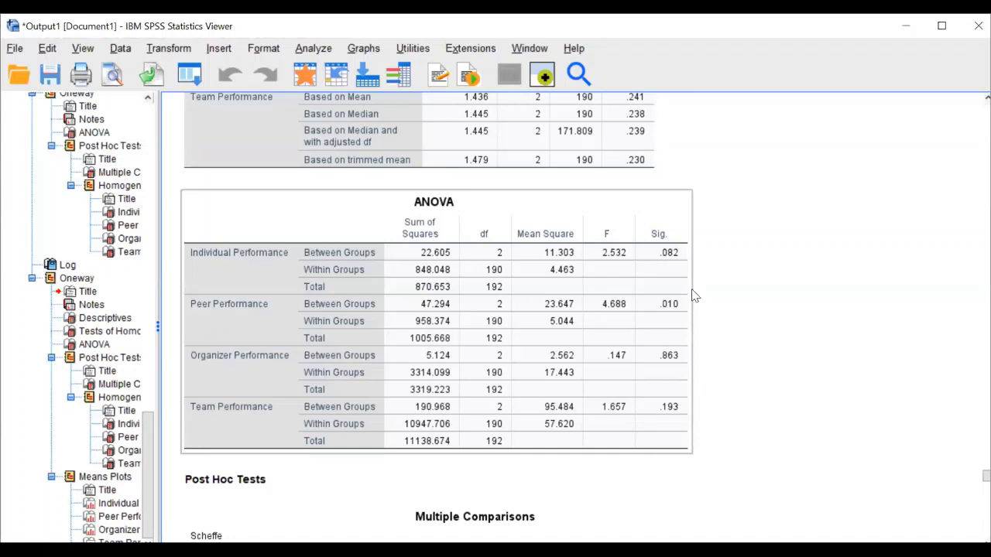
scroll(692, 294, "down", 2)
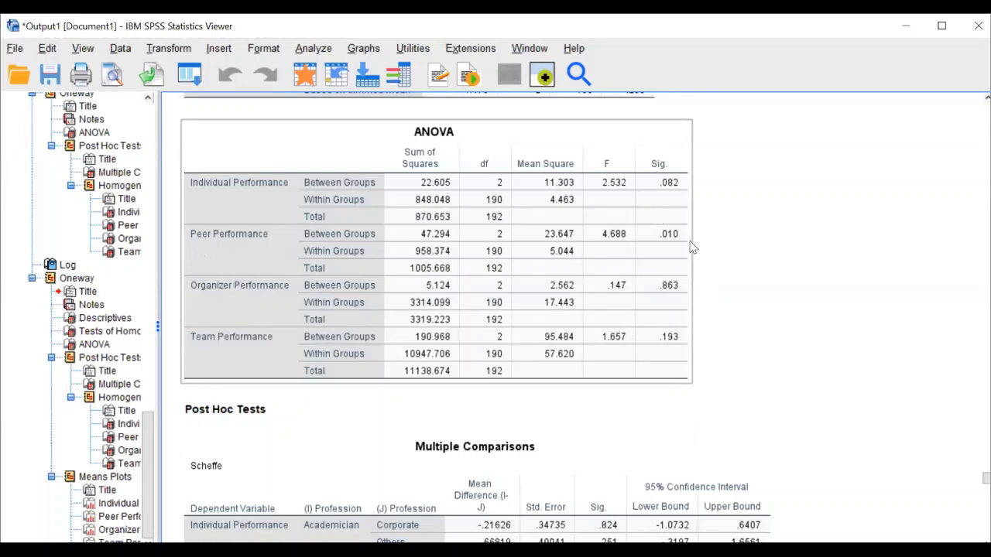
scroll(576, 319, "down", 1)
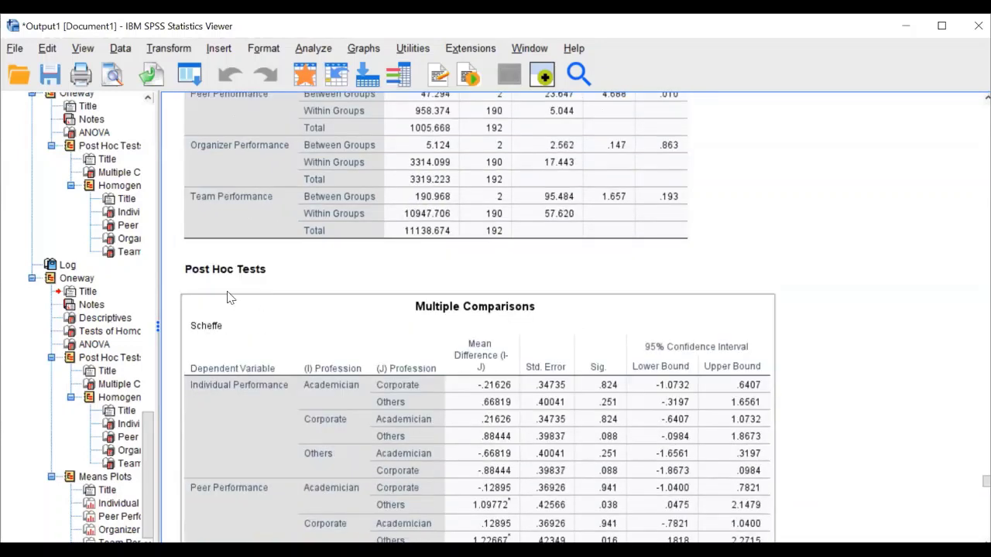
scroll(451, 287, "down", 5)
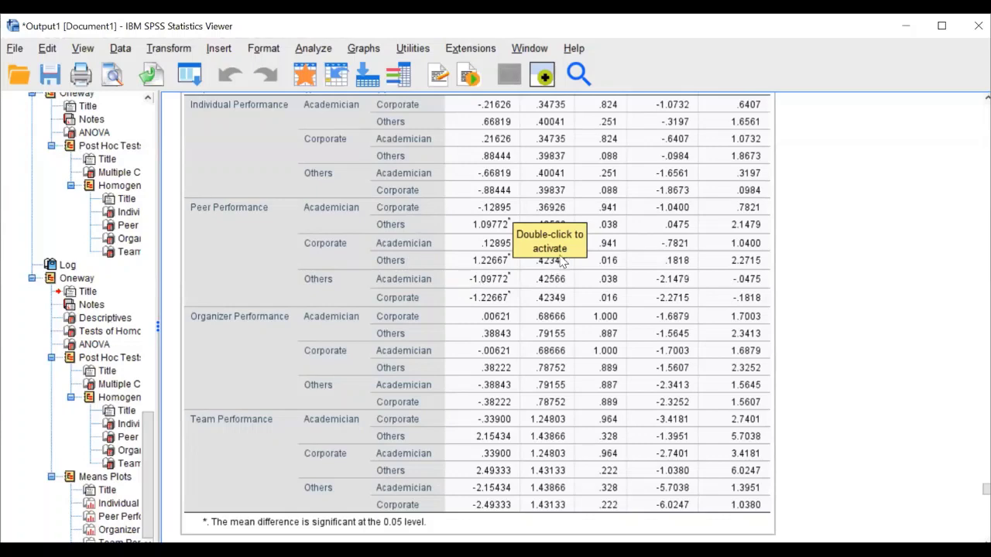
scroll(639, 500, "up", 5)
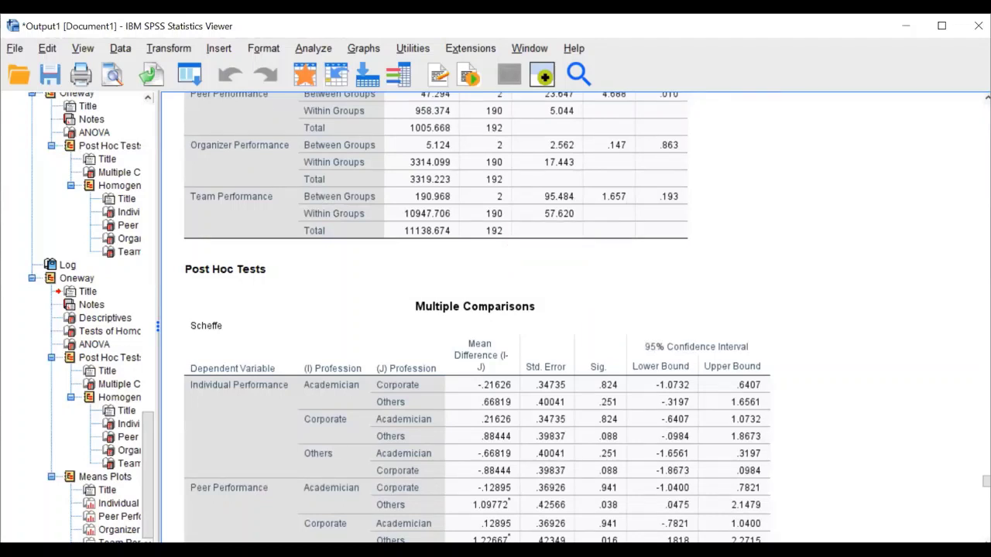
Show the PowerPoint slideshow on the 'STEP IV : COMPUTE THE CORRELATION' slide
key("alt+Tab")
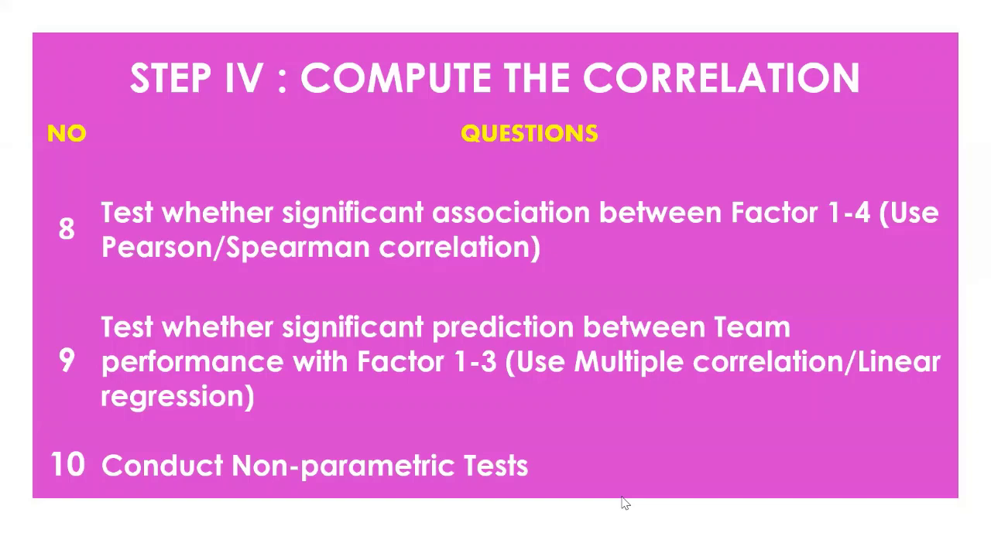
key("Escape")
key("shift+F5")
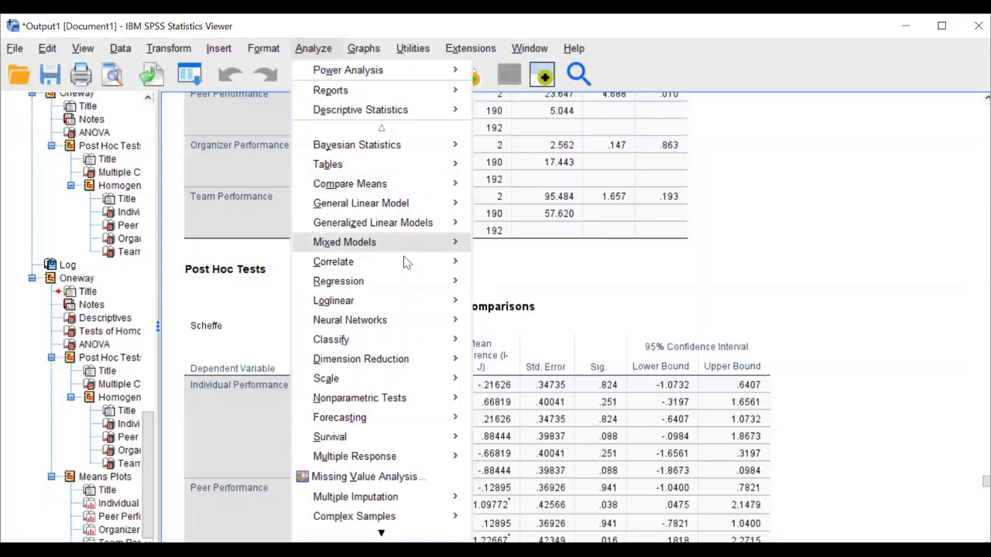
Run a Pearson bivariate correlation of Individual, Peer, Organizer and Team Performance
mouse_move(406, 263)
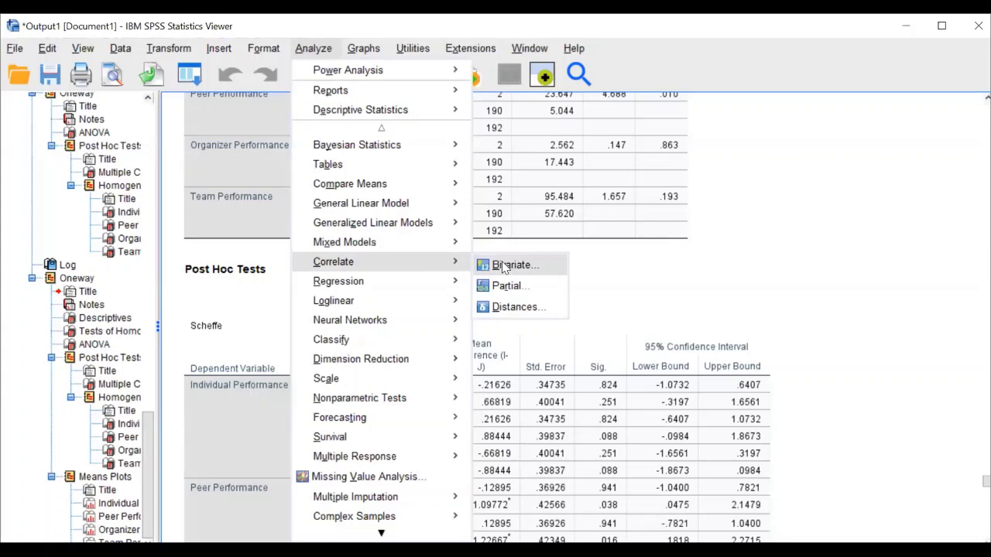
left_click(504, 267)
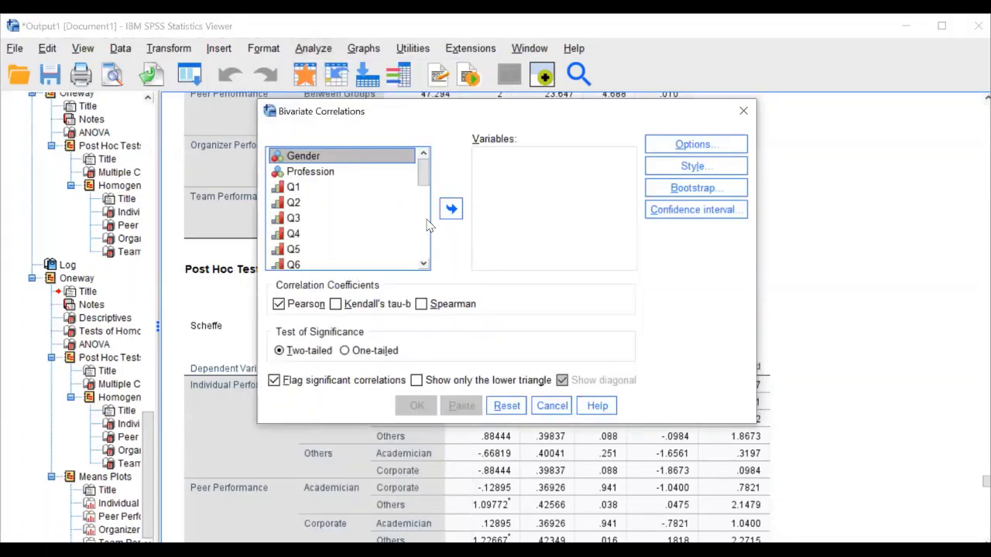
scroll(431, 224, "down", 10)
left_click(379, 184)
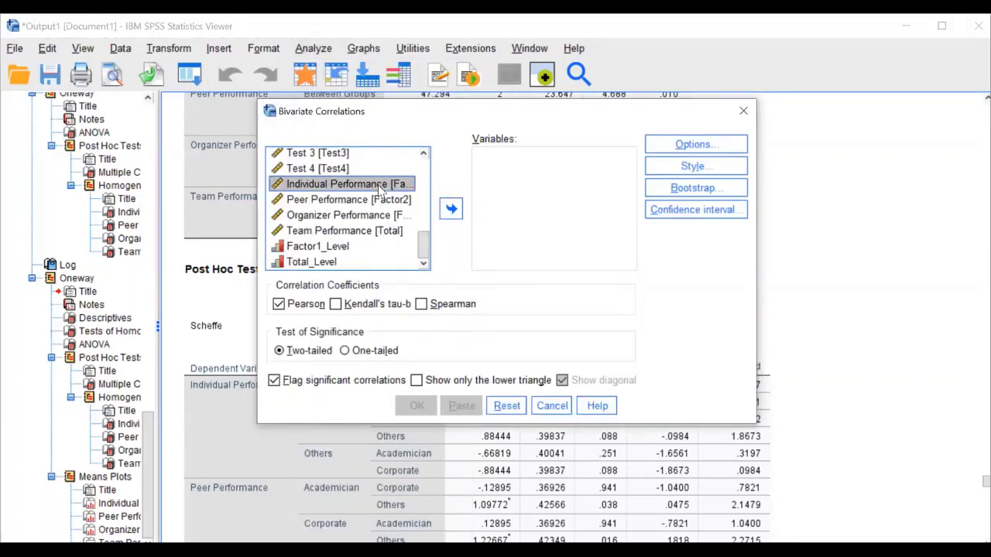
left_click(382, 203)
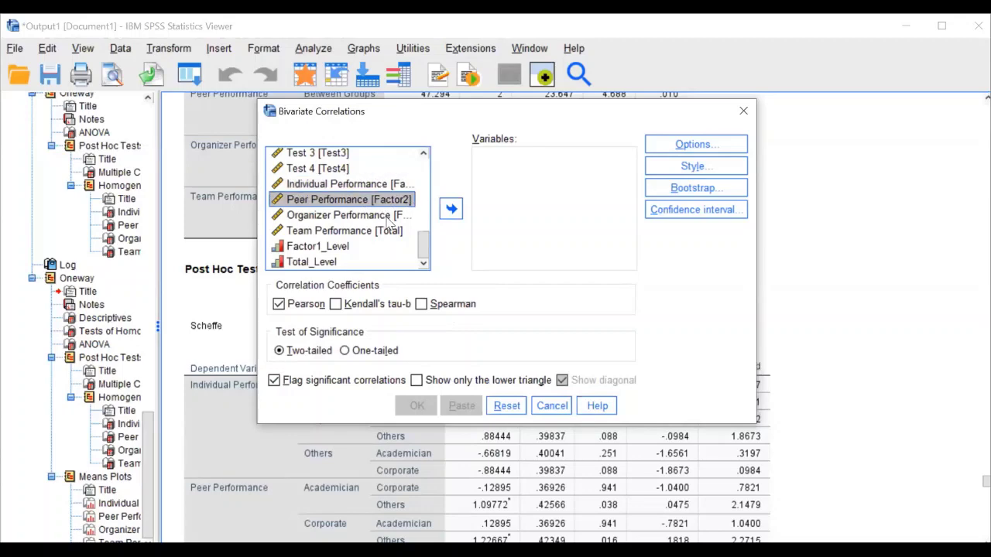
left_click(387, 218)
left_click(395, 231)
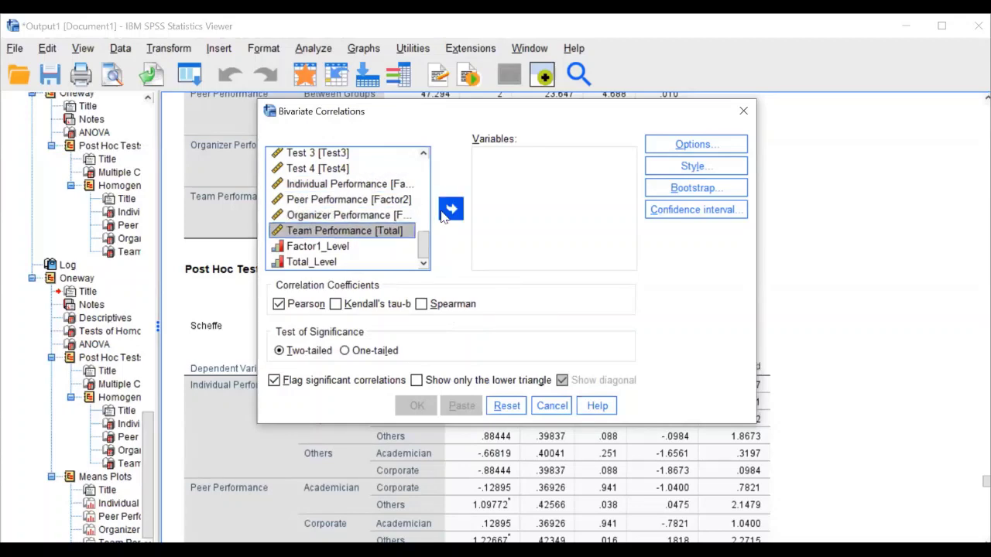
left_click(384, 186, "shift")
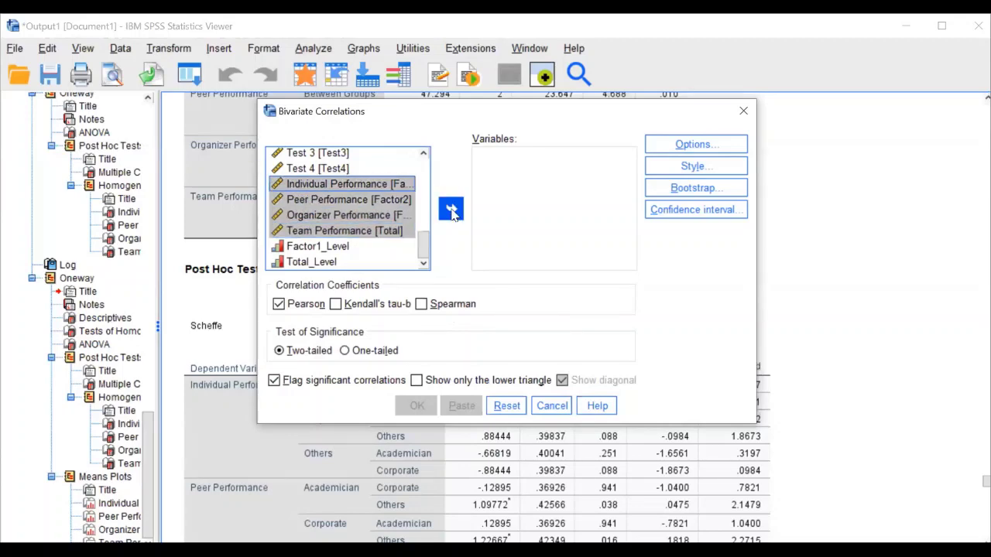
left_click(452, 209)
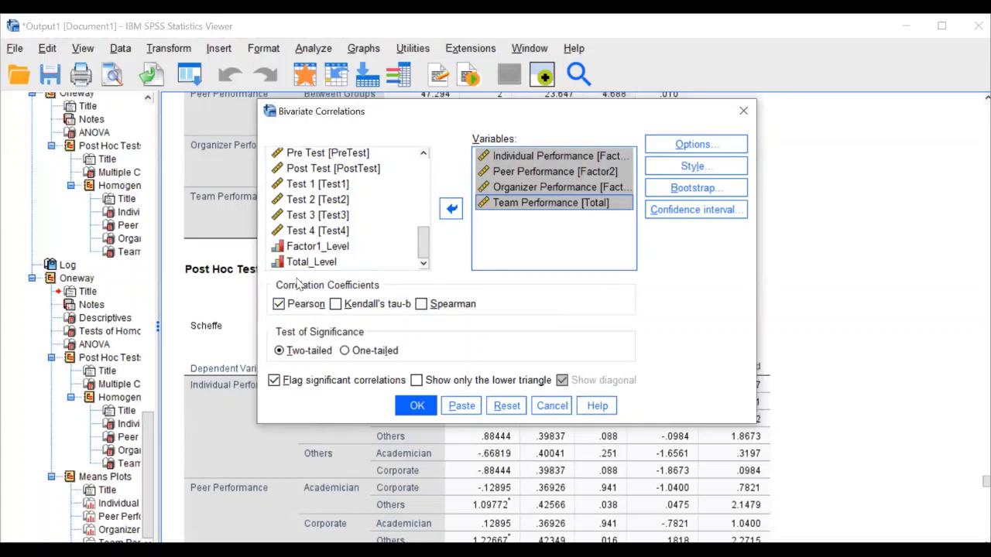
left_click(422, 408)
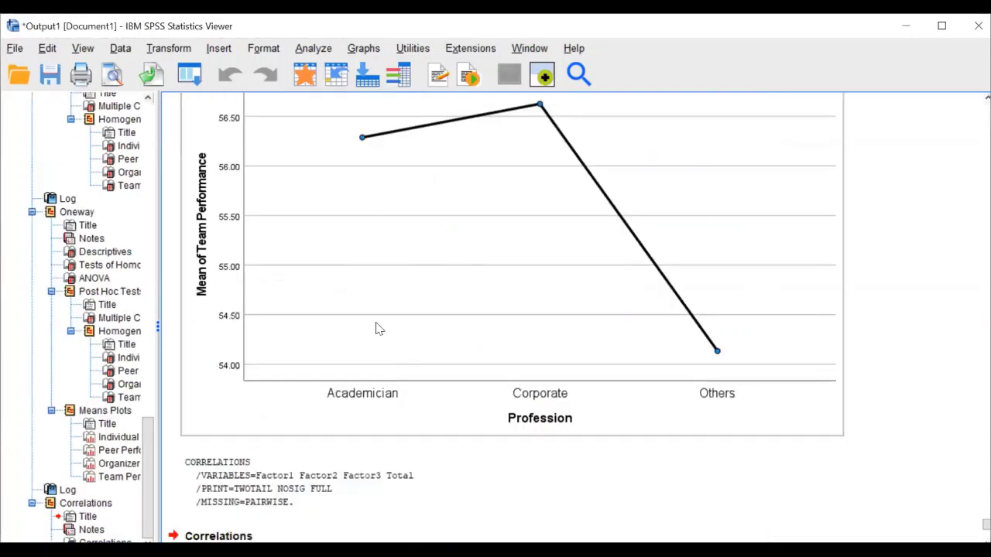
scroll(379, 327, "down", 5)
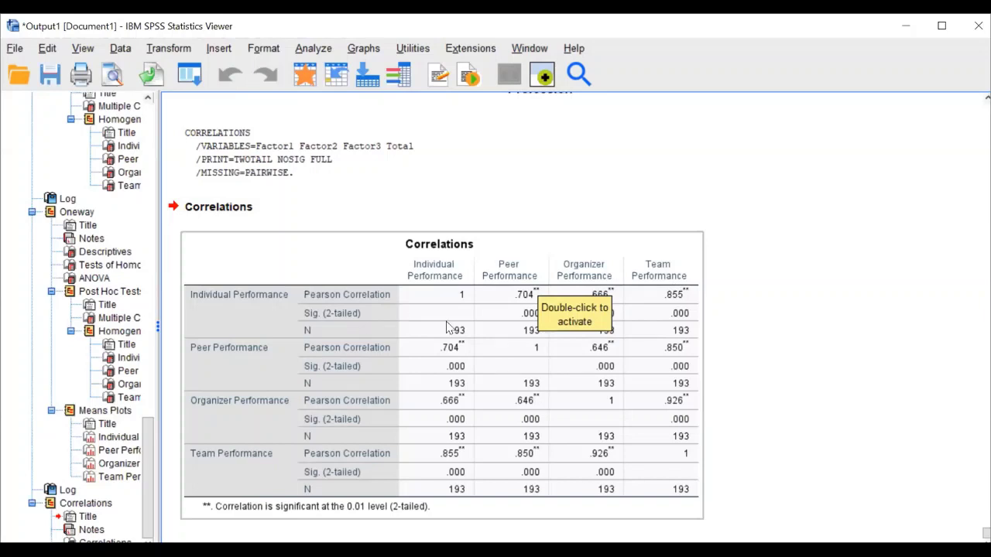
left_click(313, 48)
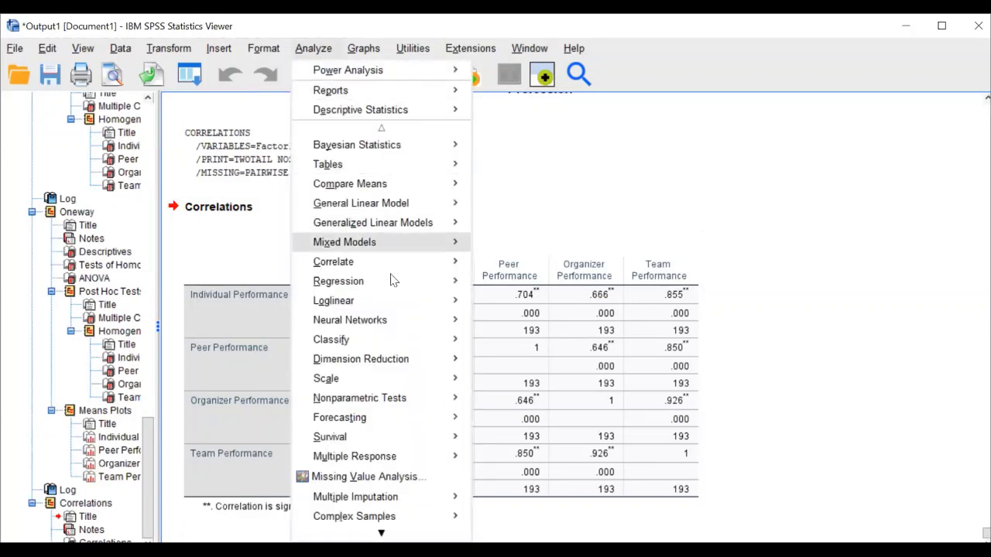
mouse_move(393, 283)
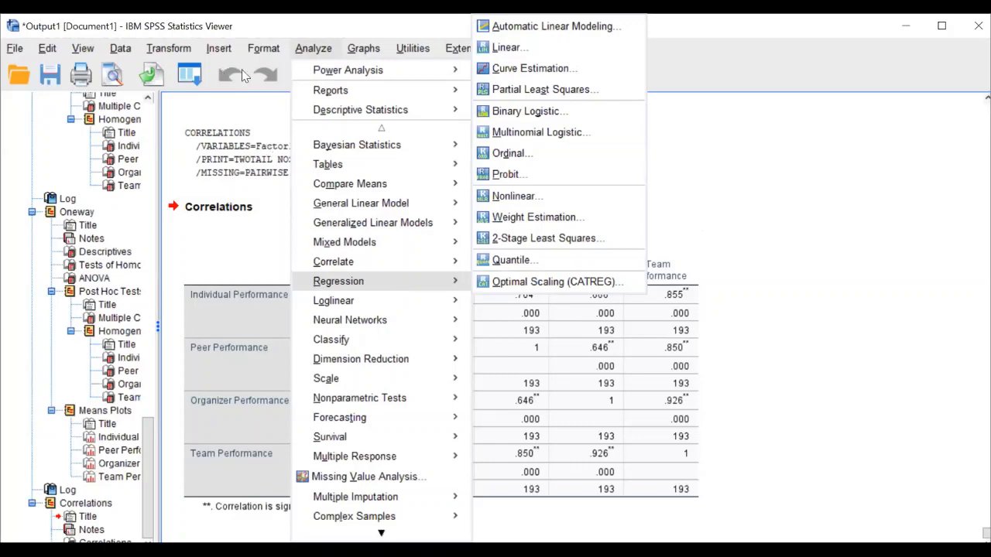
Reopen Bivariate Correlations, reset it, and re-add the four performance variables
left_click(316, 50)
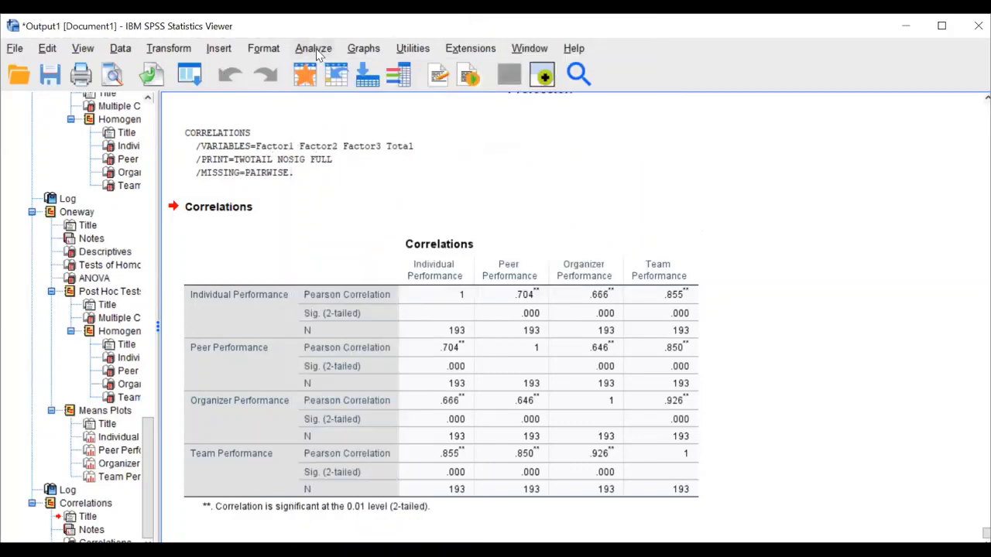
left_click(316, 50)
mouse_move(379, 263)
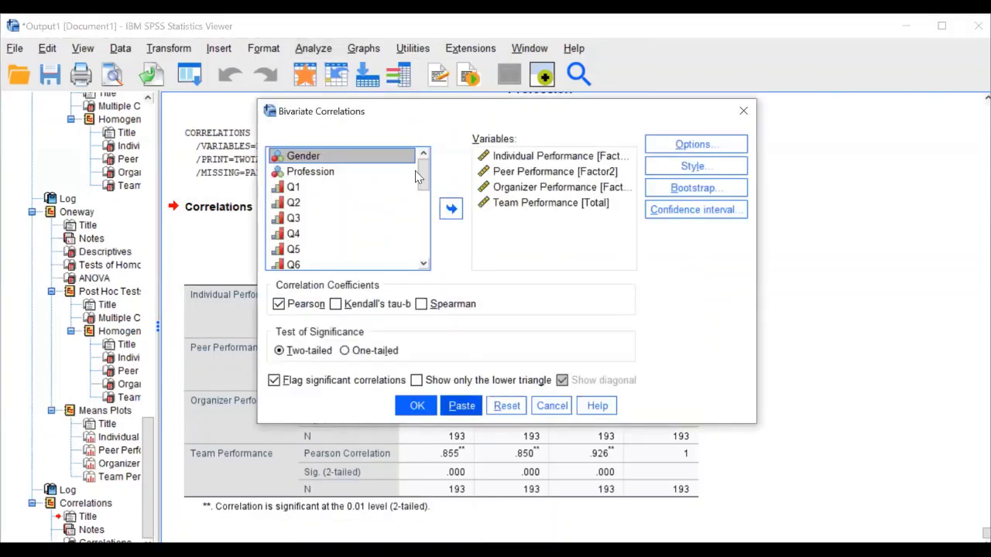
key("alt+r")
scroll(410, 217, "down", 10)
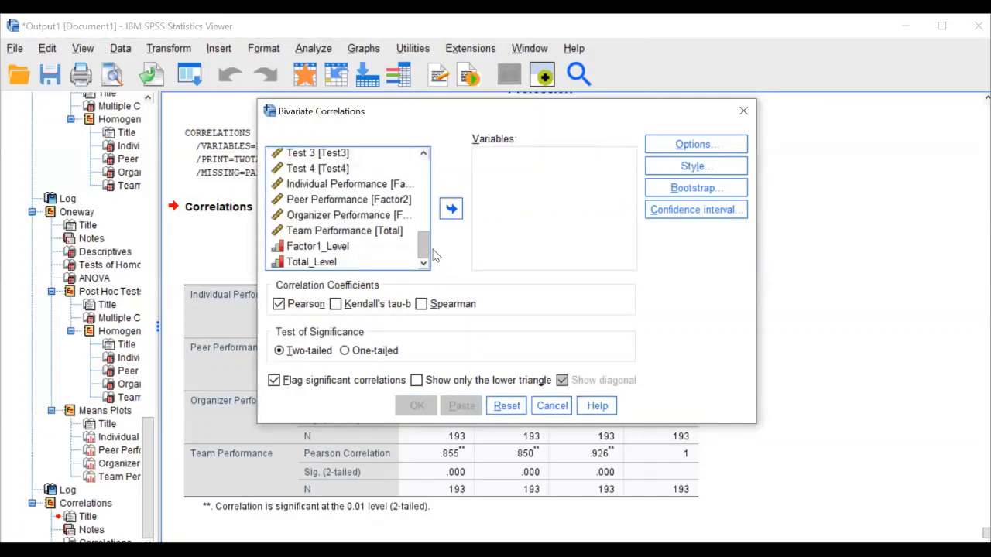
left_click(387, 186)
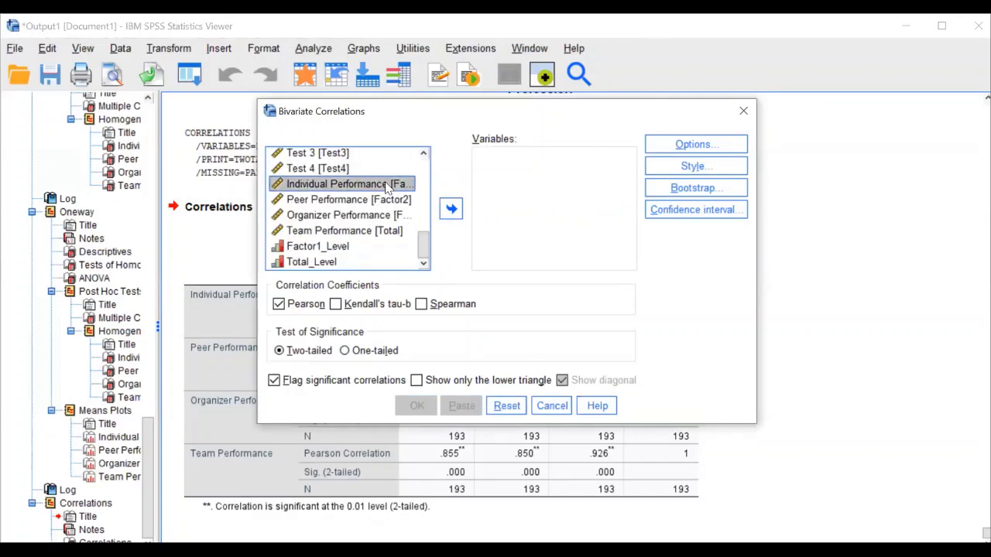
left_click(389, 232, "shift")
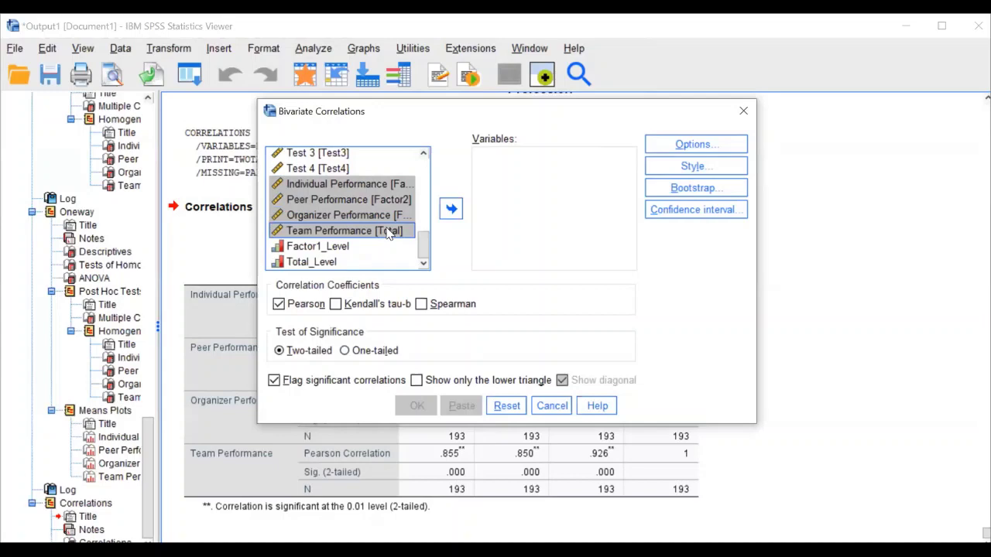
left_click(451, 211)
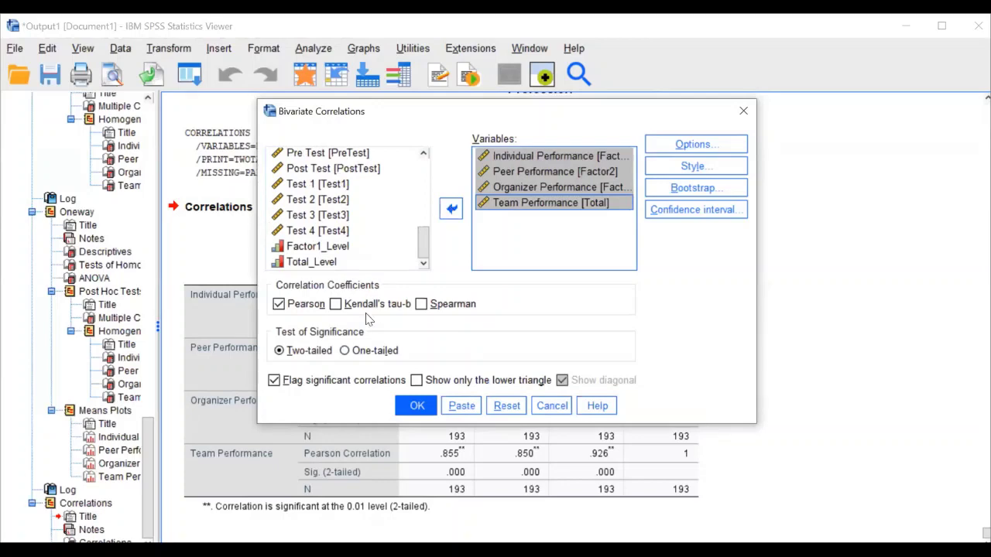
Turn on means and standard deviations in the correlation options and run it
left_click(694, 144)
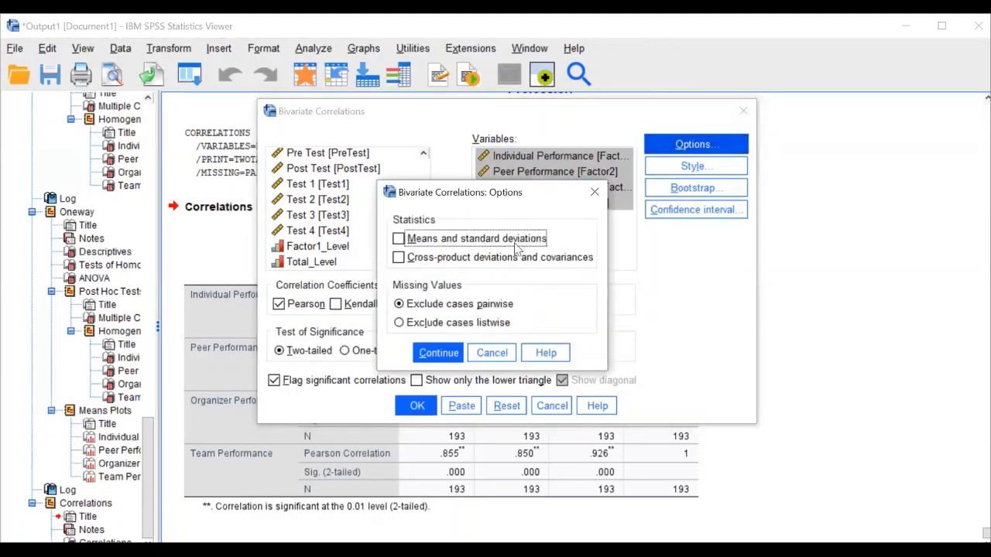
left_click(519, 245)
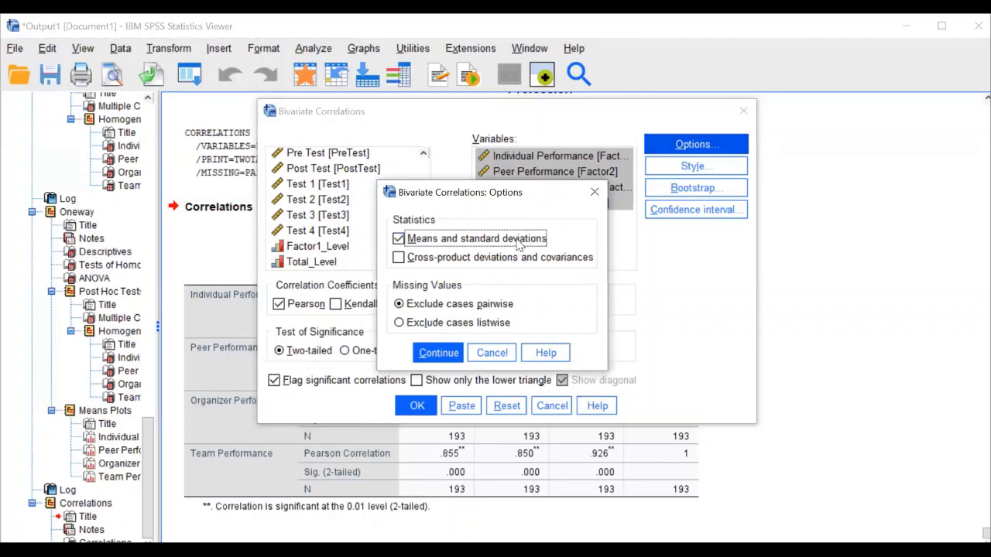
left_click(439, 353)
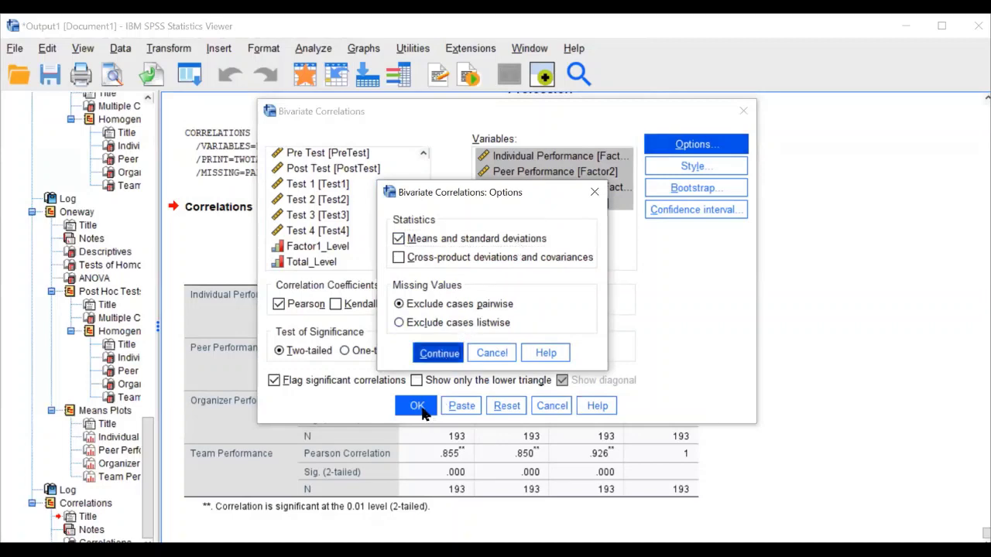
key("Return")
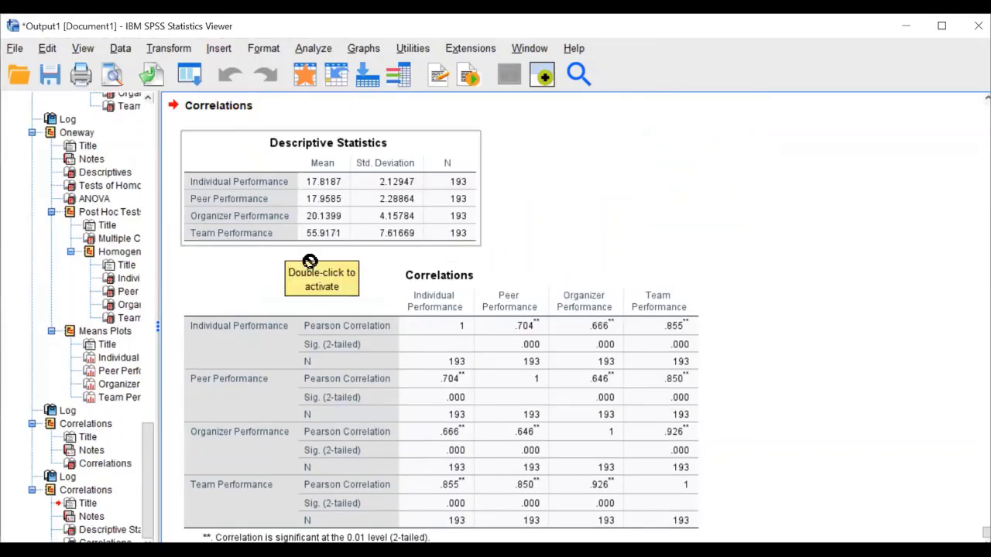
left_click(502, 303)
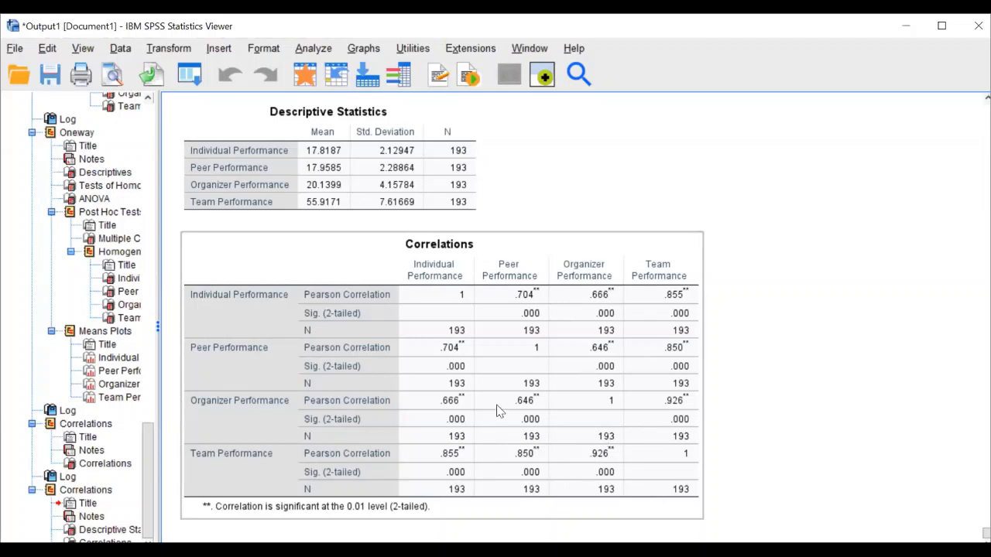
Start a linear regression with Team Performance as the dependent variable
left_click(314, 47)
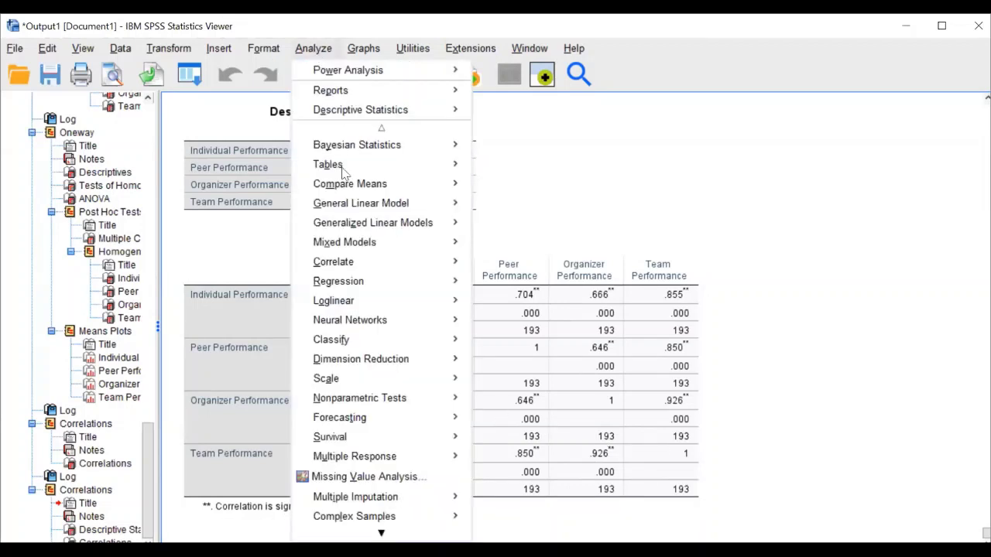
mouse_move(392, 280)
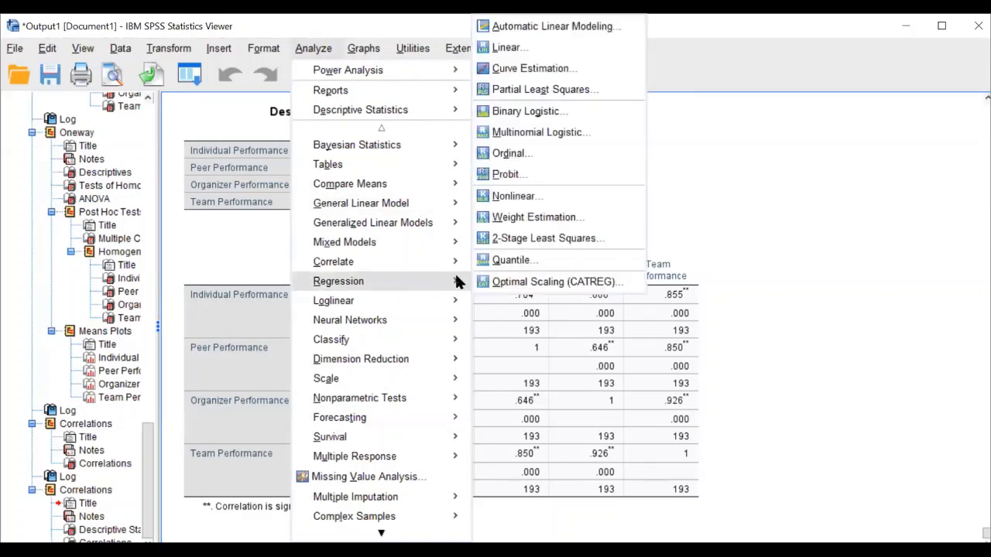
left_click(546, 46)
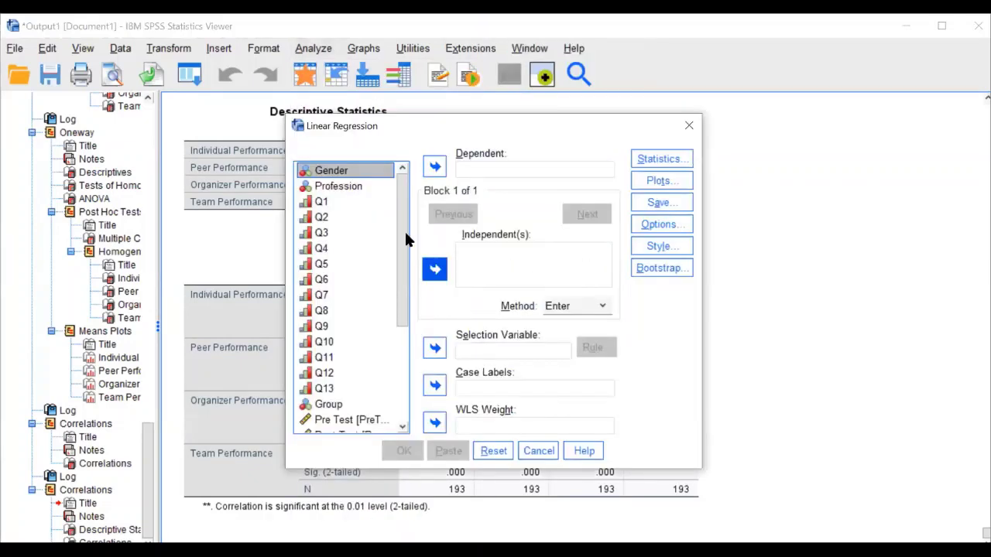
scroll(394, 295, "down", 4)
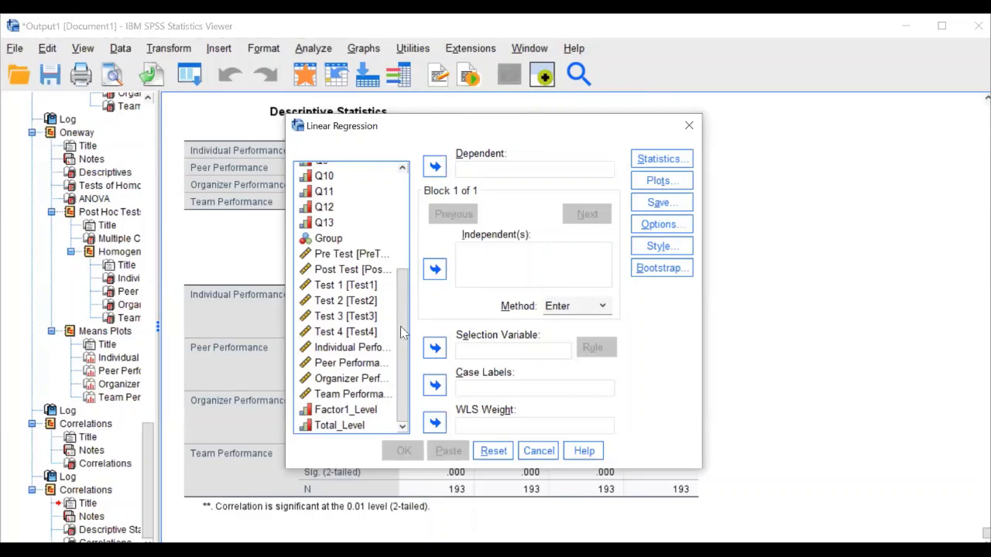
left_click(374, 395)
left_click(435, 167)
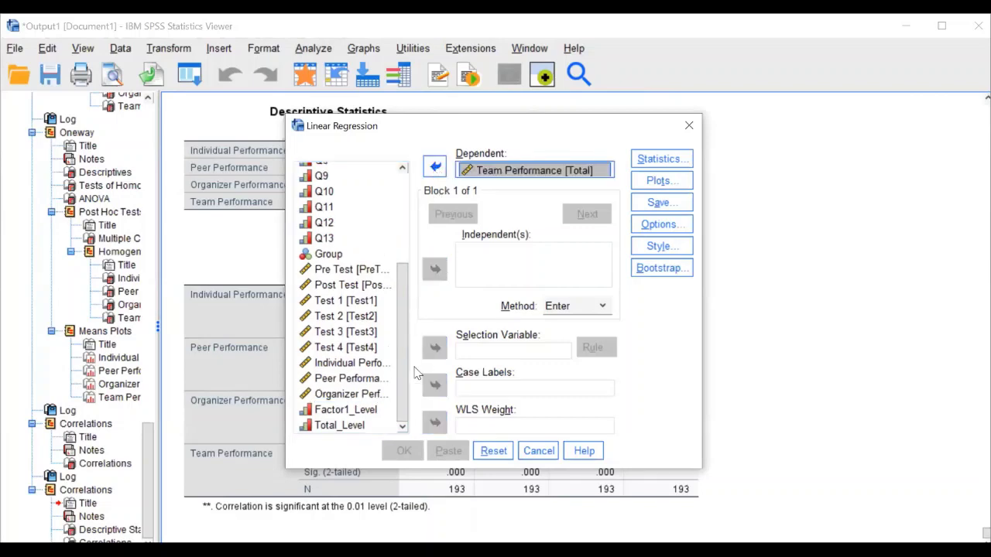
Enter Individual, Peer and Organizer Performance as independents, keeping the Enter method
left_click(370, 364)
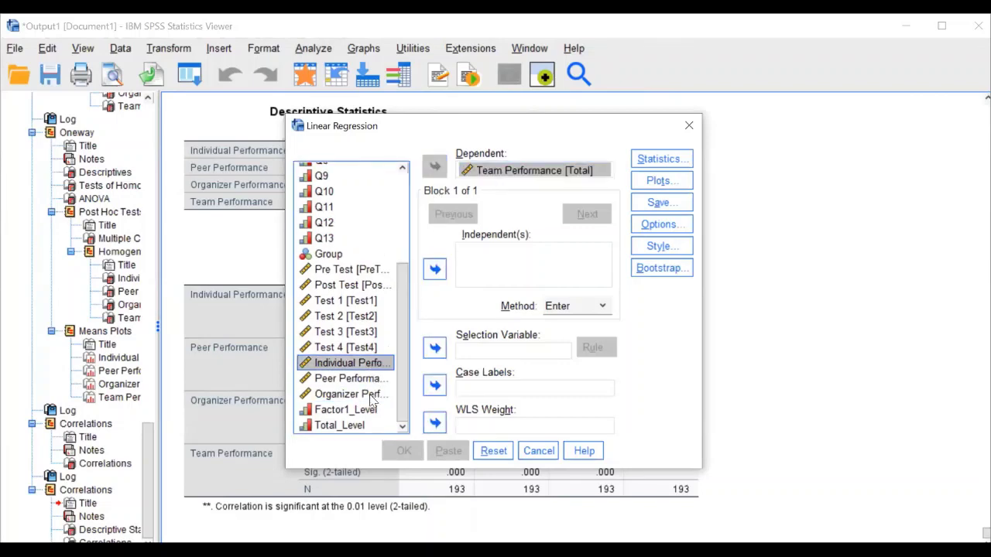
left_click(373, 379, "ctrl")
left_click(374, 396, "ctrl")
left_click(434, 270)
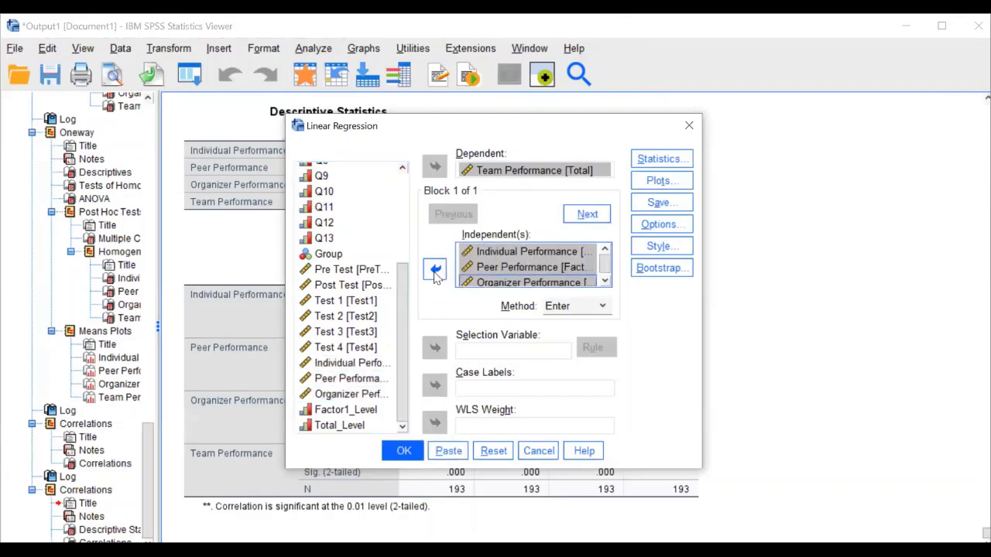
left_click(586, 308)
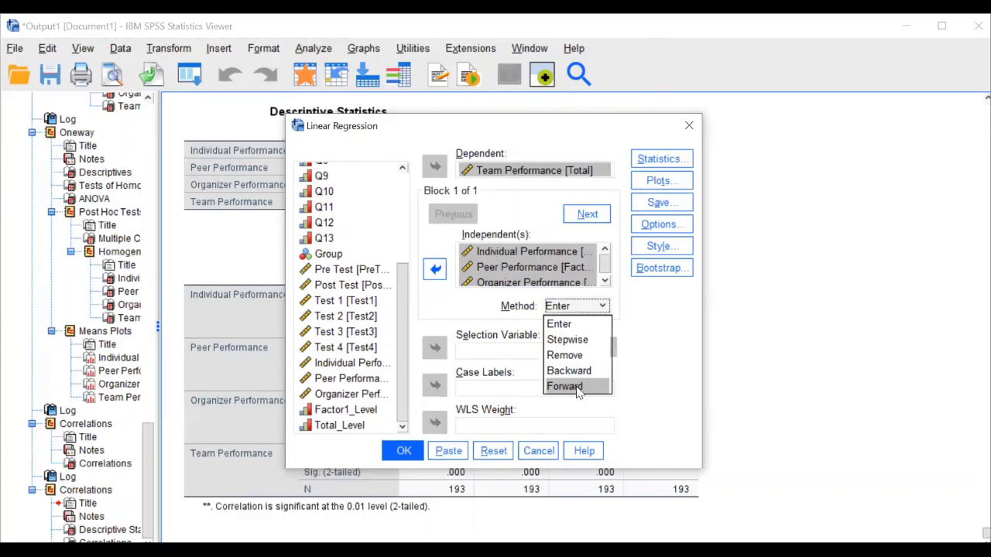
left_click(571, 325)
left_click(656, 165)
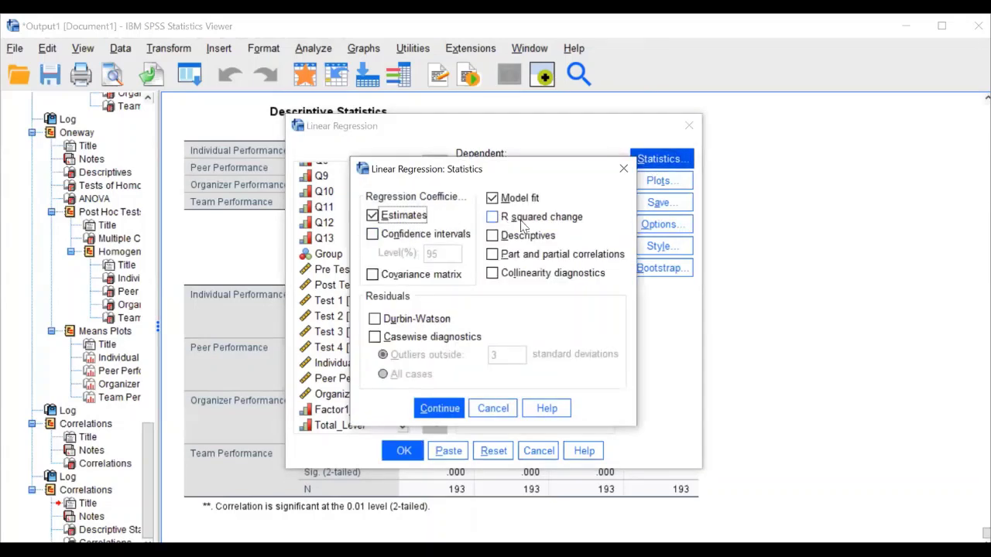
Tick R squared change, Descriptives and Part and partial correlations in regression Statistics
left_click(526, 223)
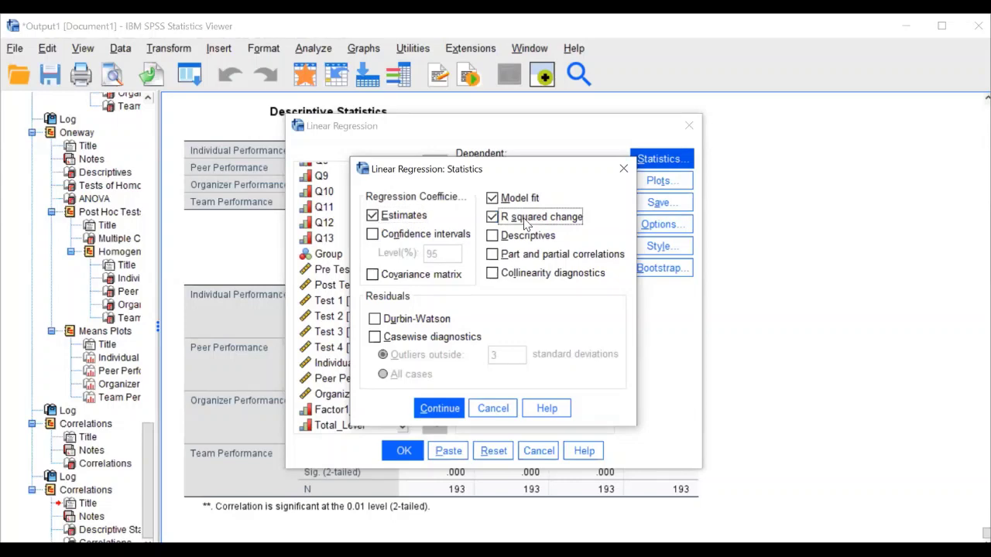
left_click(529, 236)
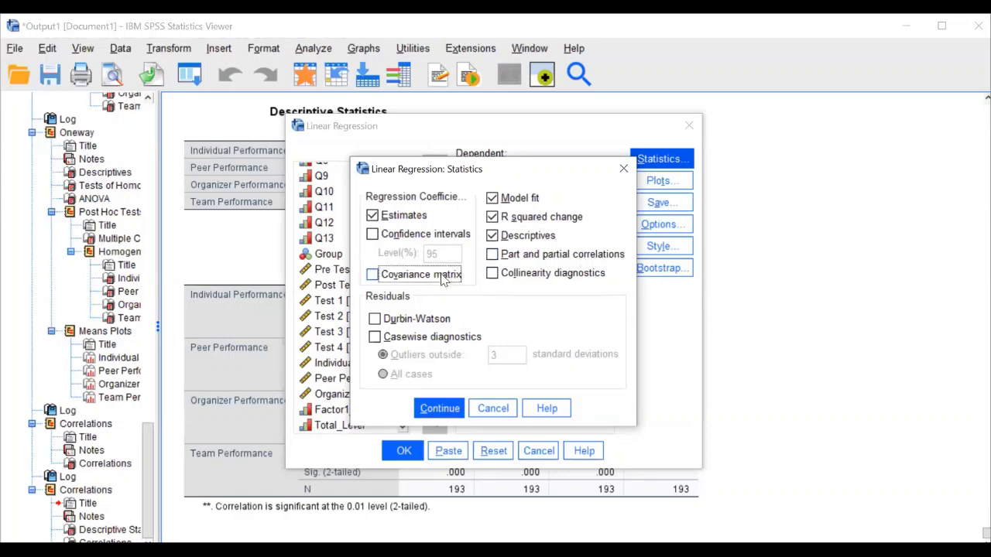
left_click(556, 259)
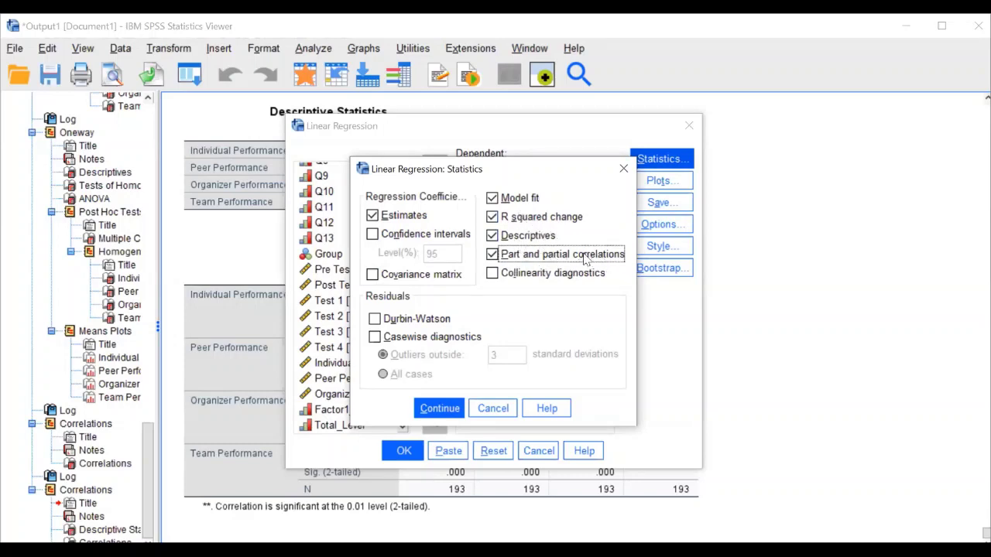
left_click(455, 410)
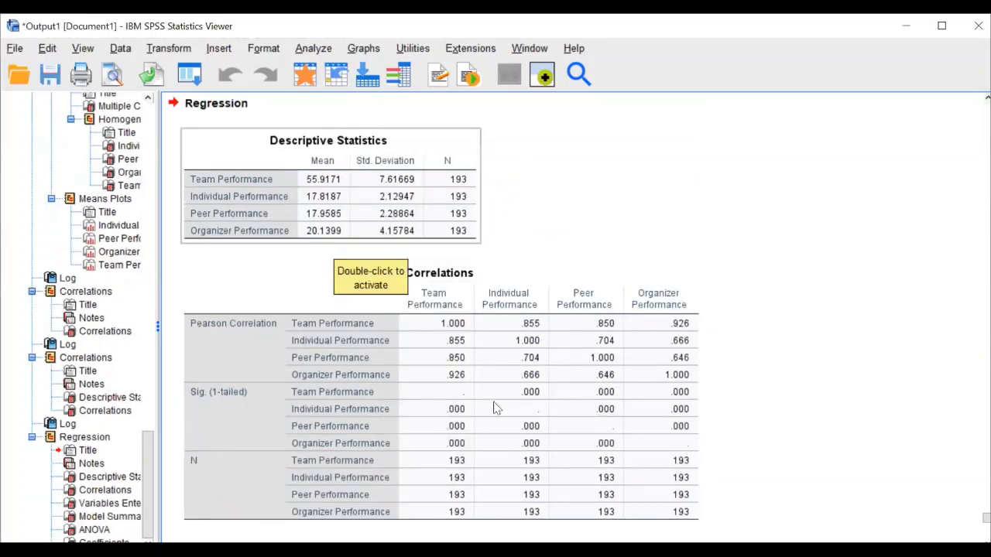
Scroll through the regression output, reviewing Model Summary (R Square 1.000) and the ANOVA table
scroll(510, 409, "down", 3)
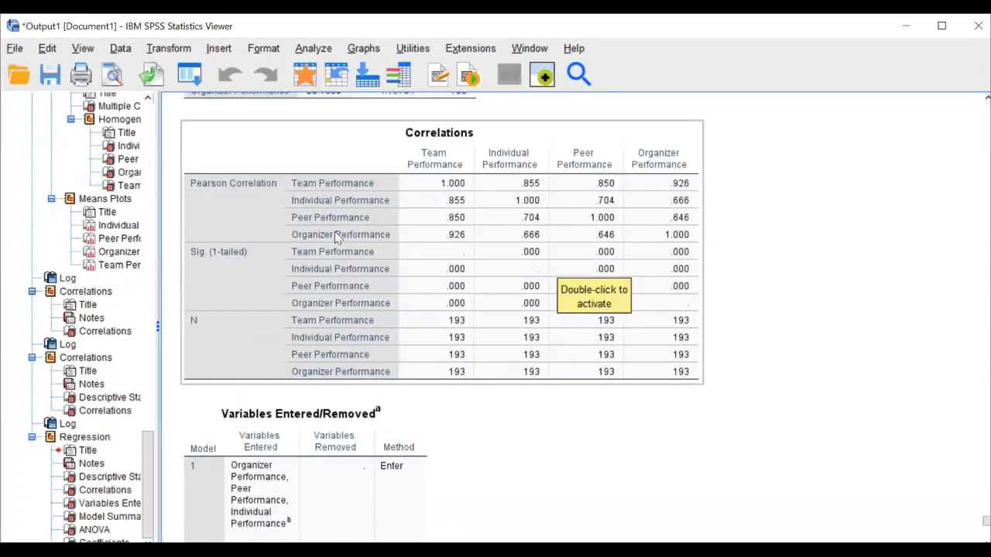
scroll(334, 232, "down", 3)
scroll(254, 221, "down", 3)
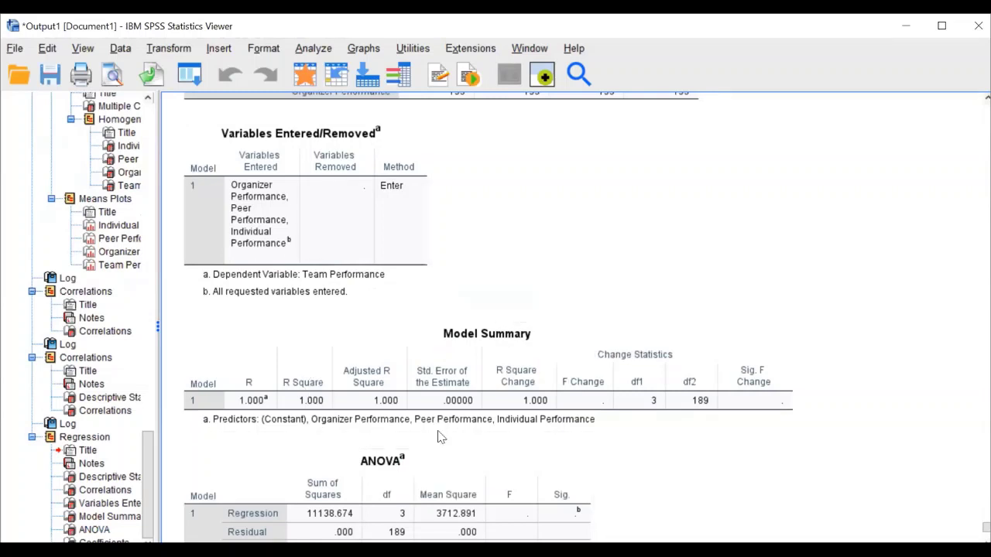
scroll(507, 325, "down", 2)
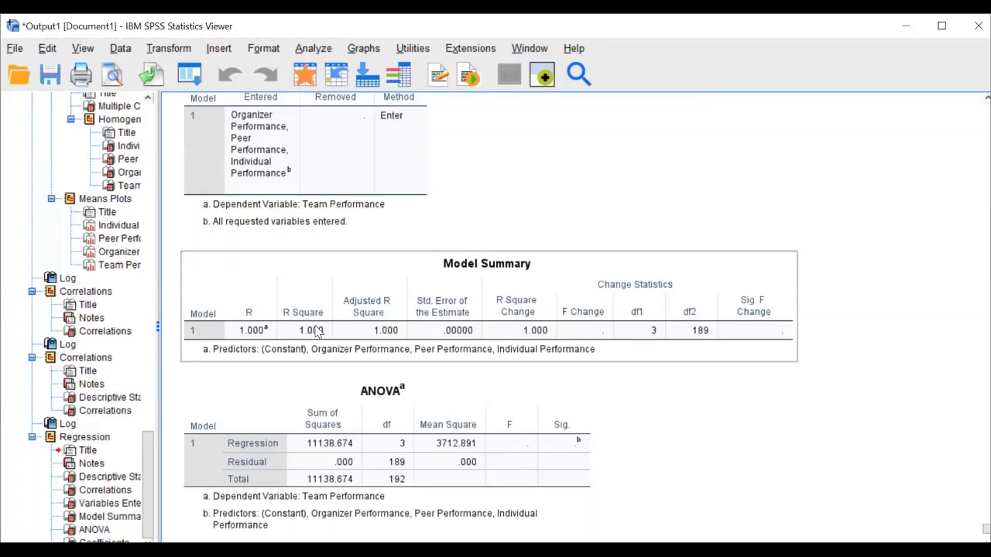
scroll(413, 333, "down", 3)
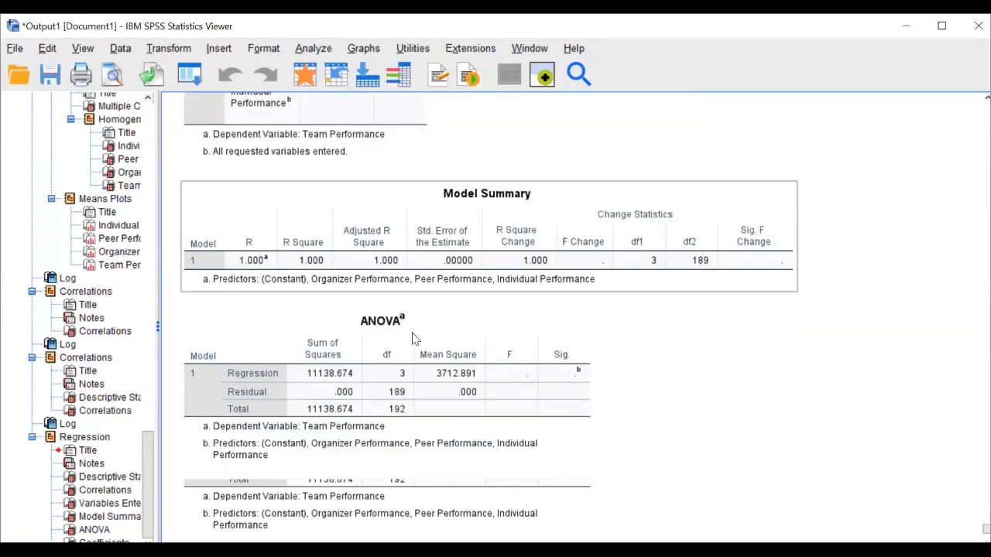
scroll(412, 338, "down", 3)
left_click(413, 339)
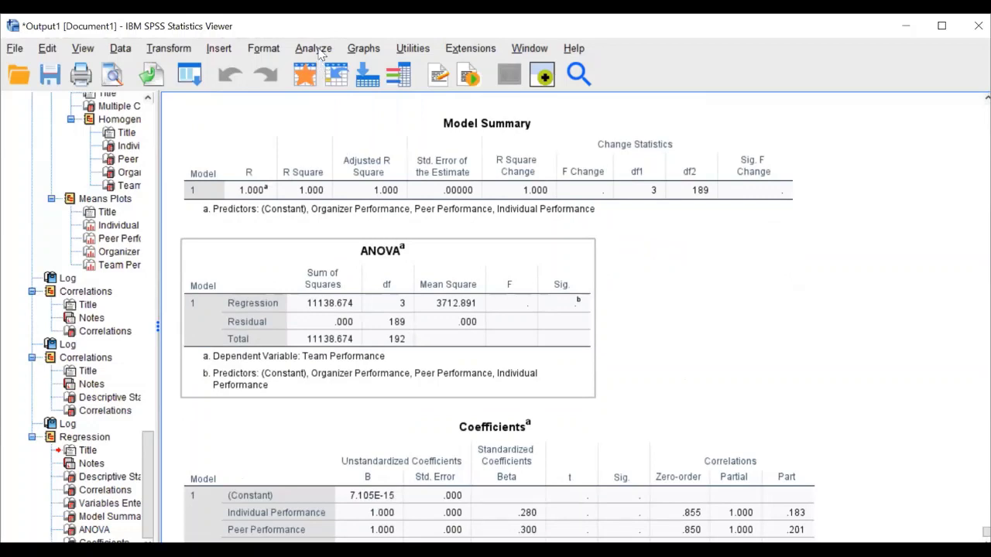
scroll(384, 215, "down", 2)
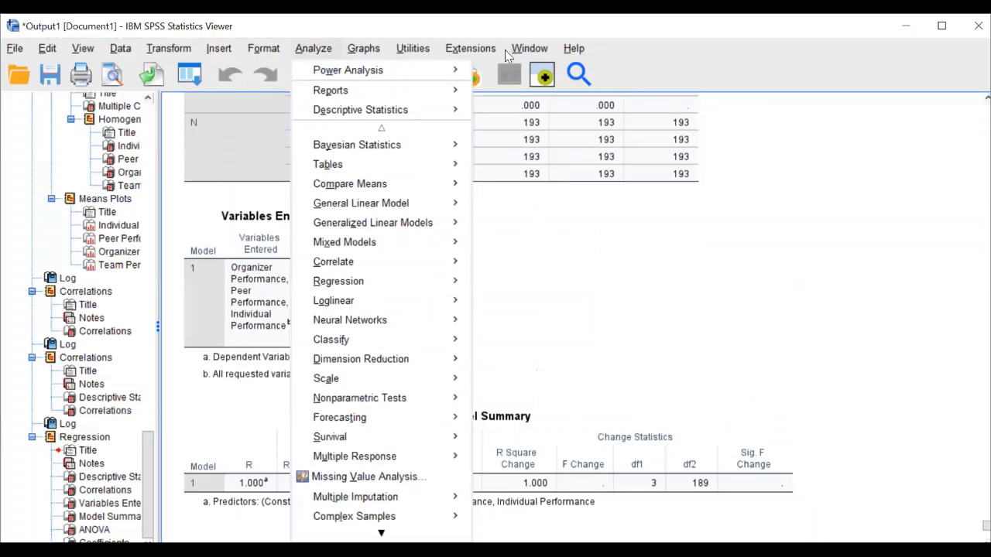
Reopen Linear Regression and replace the predictors with Q1 through Q13
mouse_move(442, 279)
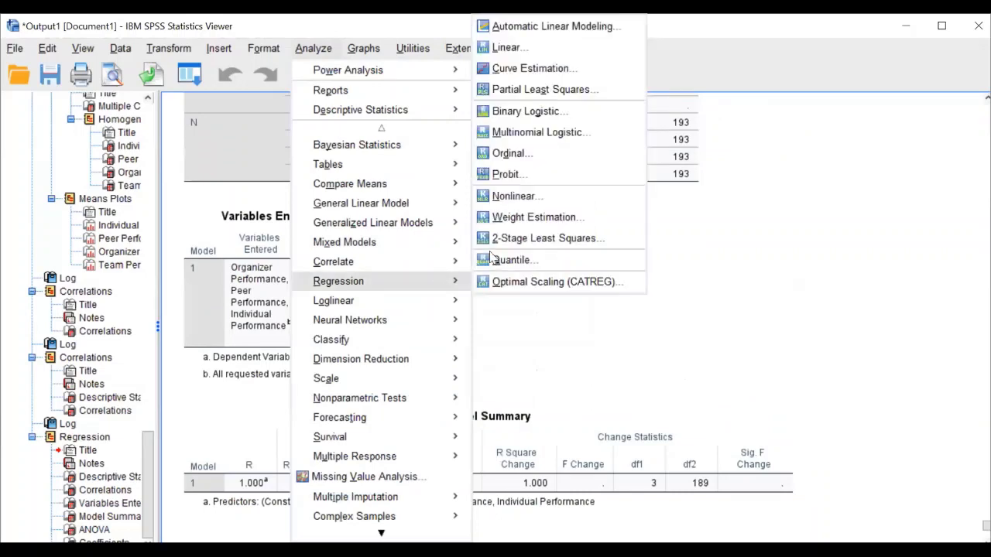
key("l")
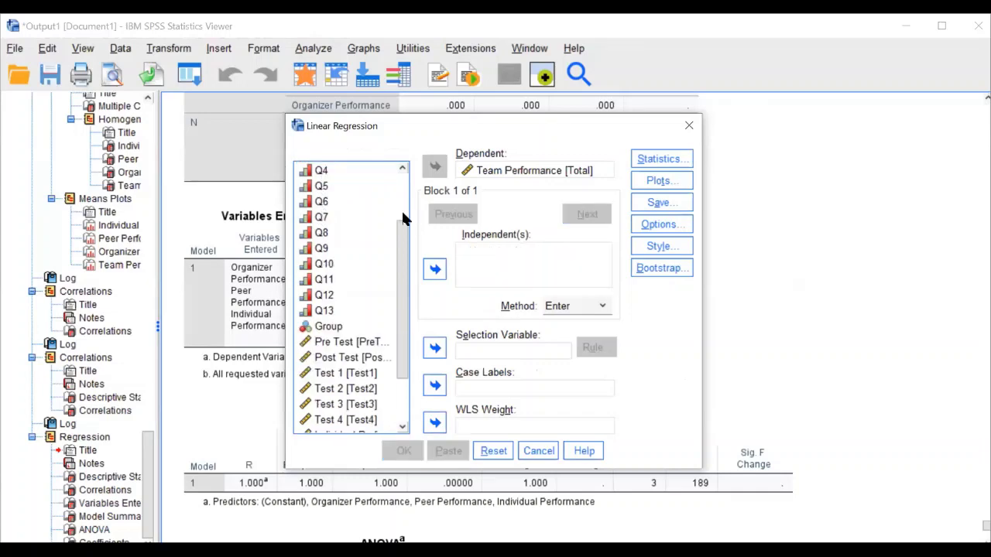
scroll(333, 271, "up", 2)
left_click(324, 201)
scroll(332, 310, "down", 2)
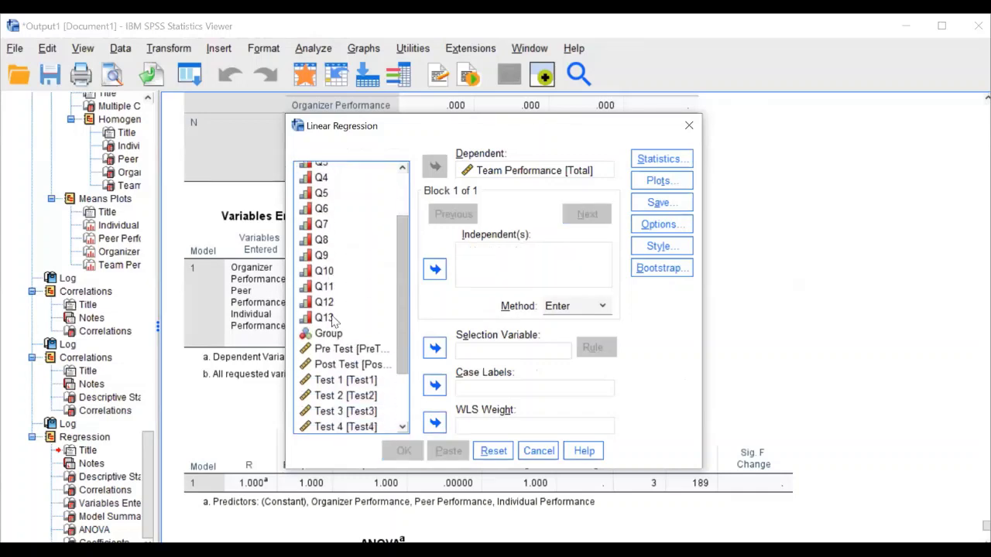
left_click(333, 321, "shift")
left_click(434, 269)
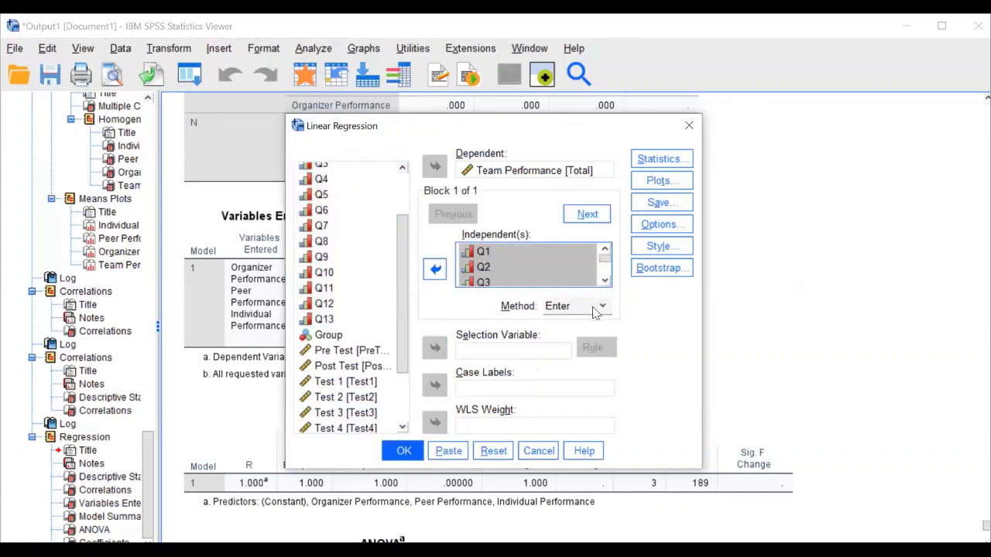
Set the entry method to Forward, keep the chosen statistics, and run the regression
left_click(595, 307)
left_click(573, 386)
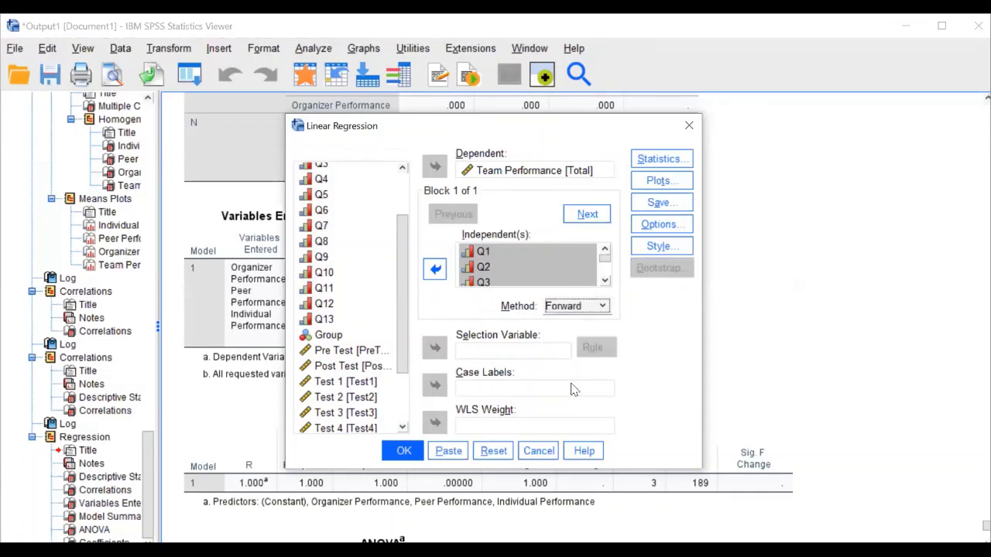
left_click(657, 165)
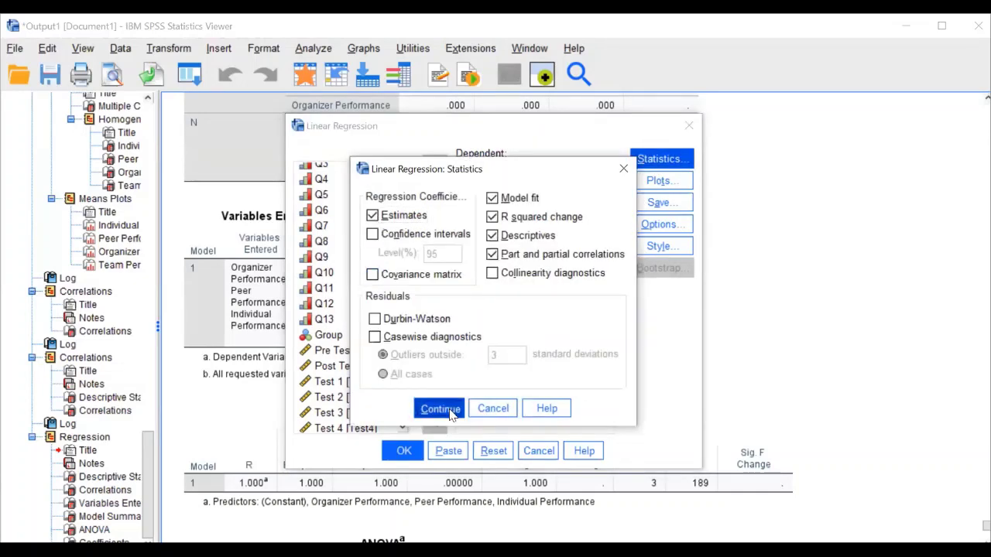
left_click(451, 413)
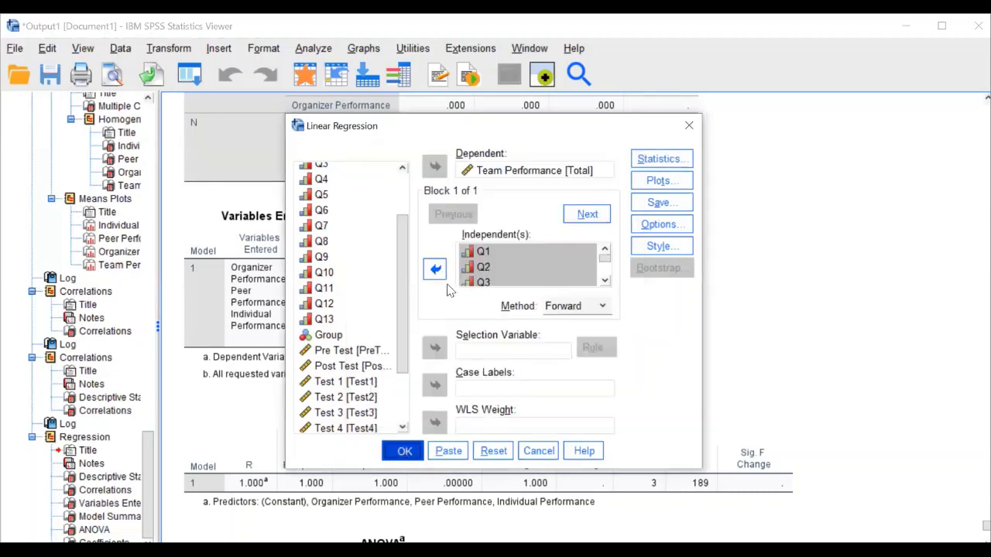
key("Return")
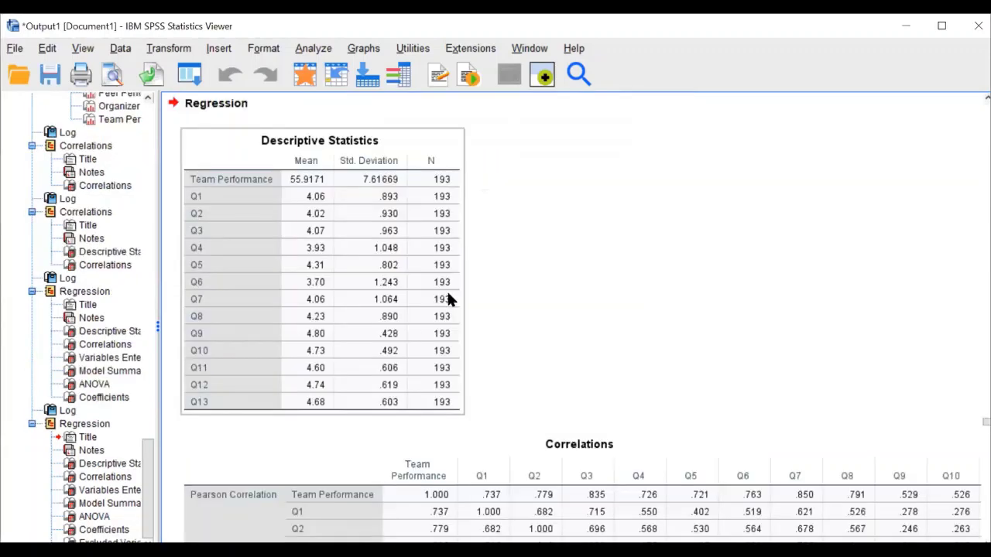
Scroll through the forward regression Model Summary and footnotes down to the Coefficients table
scroll(448, 295, "down", 5)
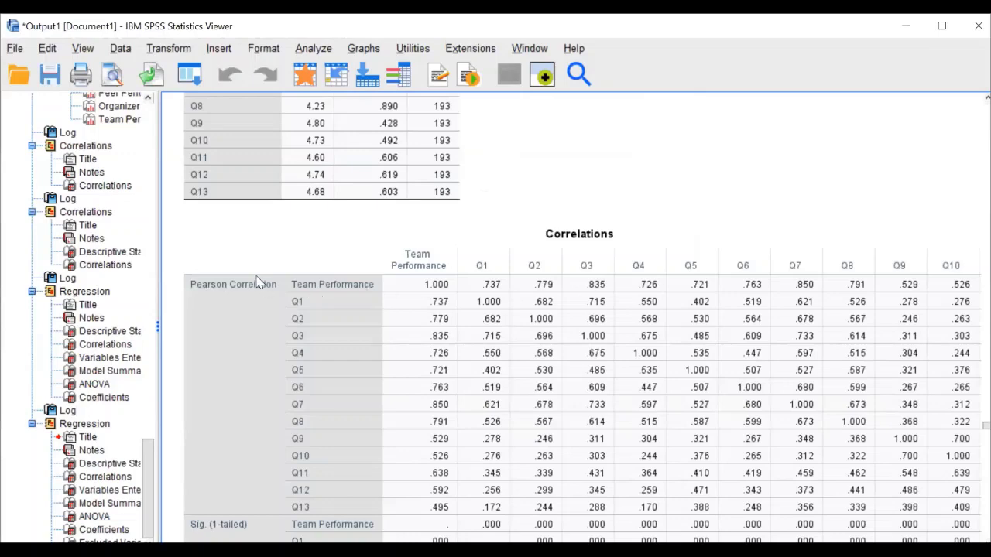
scroll(257, 273, "down", 10)
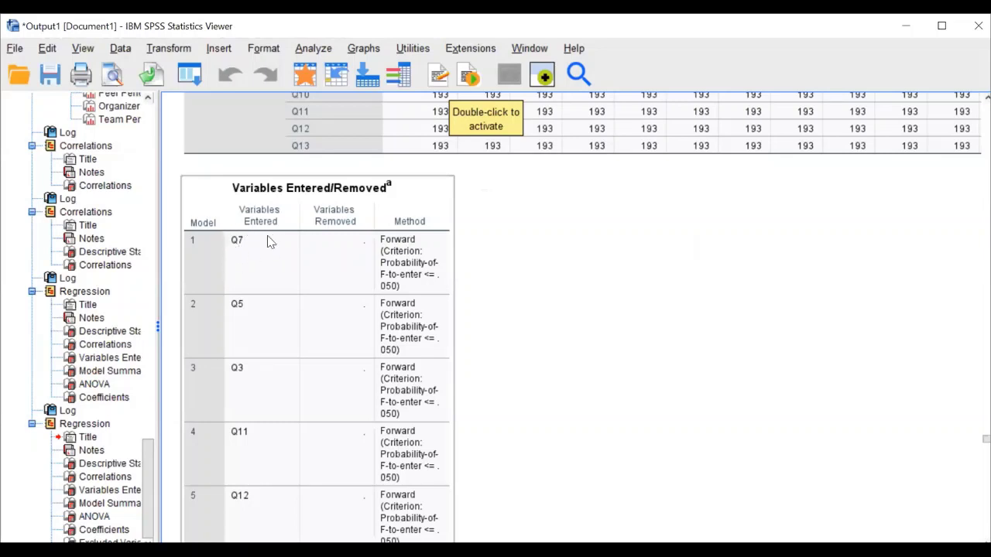
scroll(263, 287, "down", 3)
scroll(266, 294, "down", 4)
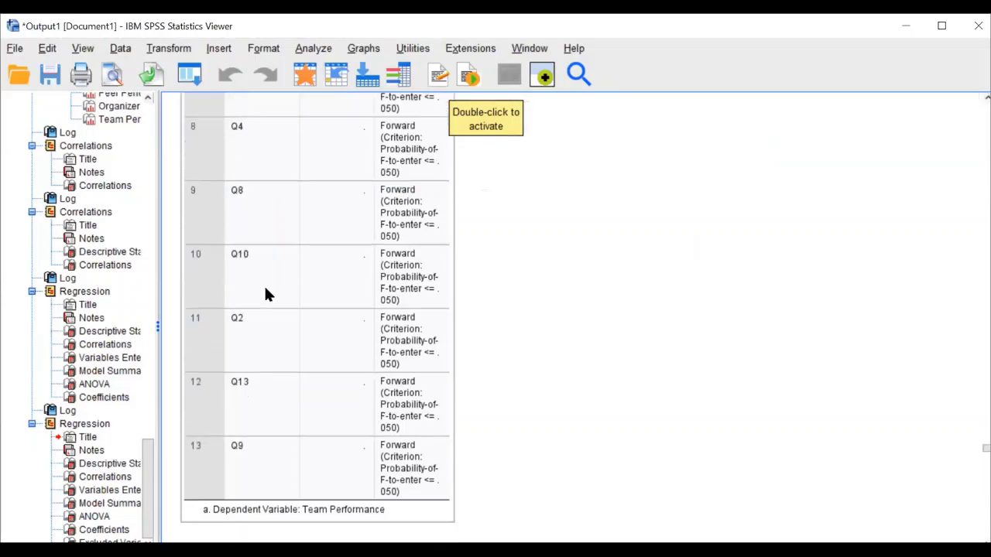
scroll(266, 294, "down", 1)
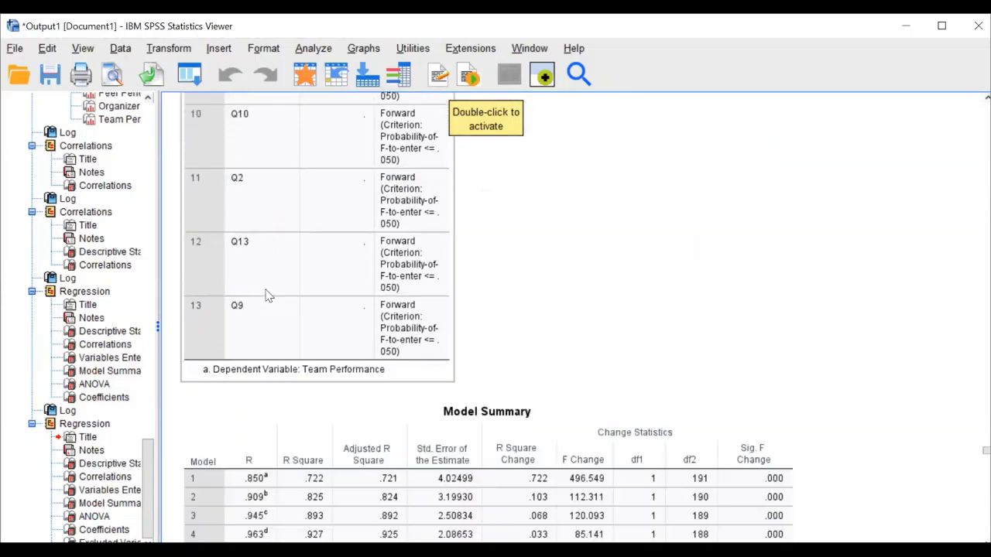
scroll(265, 294, "down", 2)
scroll(266, 295, "down", 3)
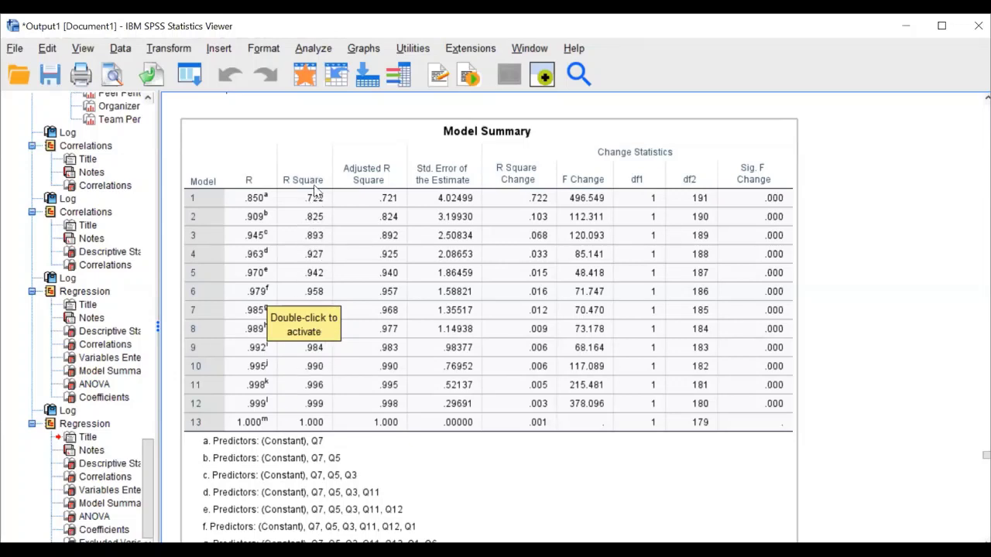
scroll(323, 396, "down", 2)
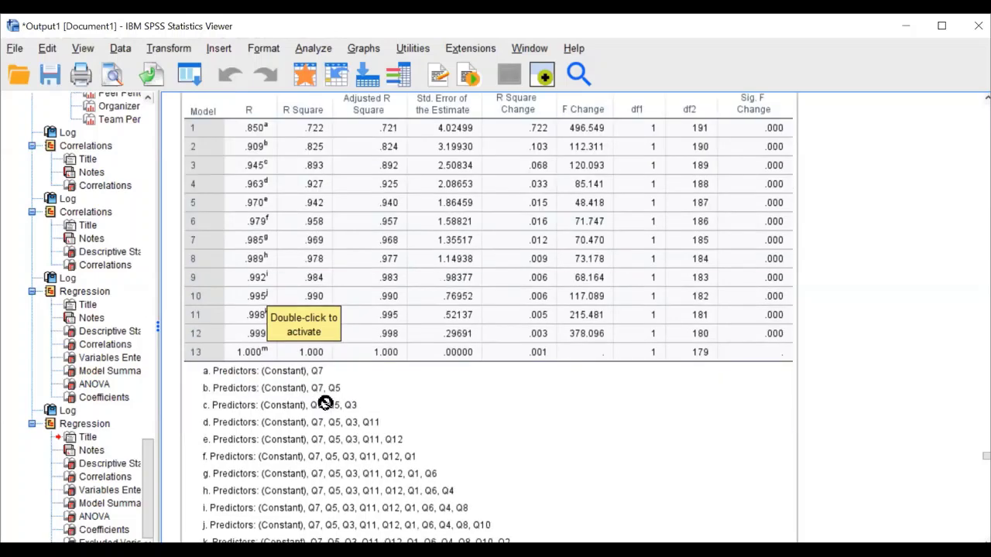
scroll(324, 403, "down", 2)
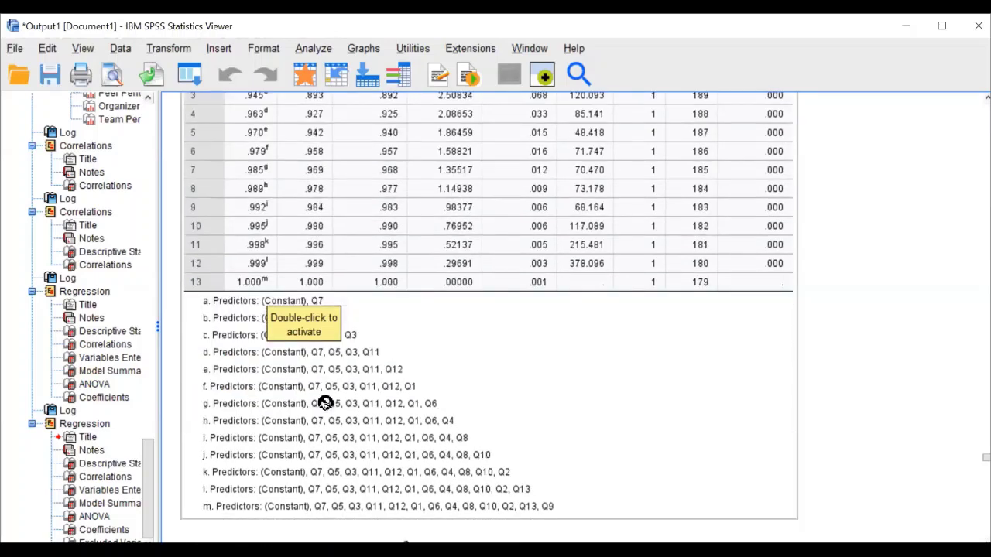
scroll(325, 403, "down", 15)
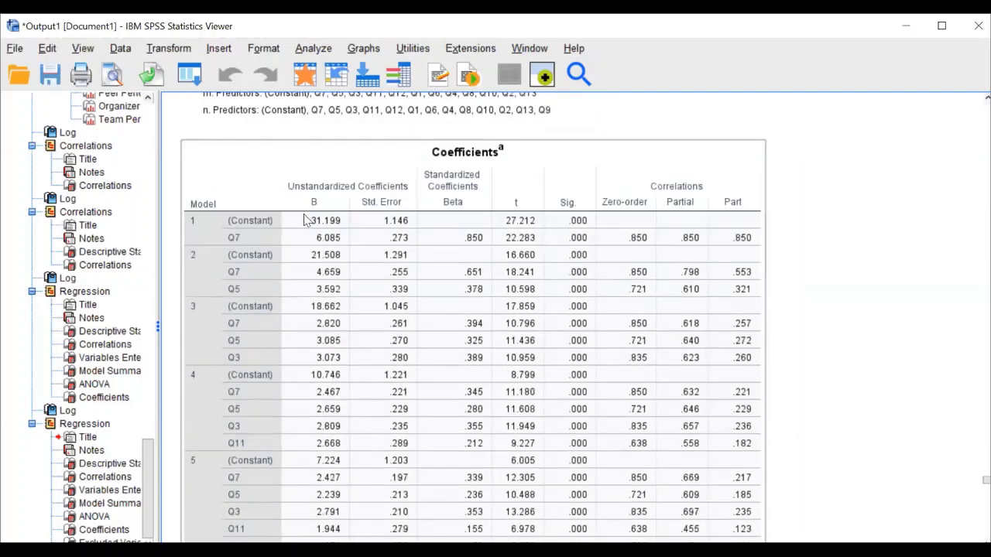
scroll(318, 224, "down", 2)
scroll(348, 233, "up", 2)
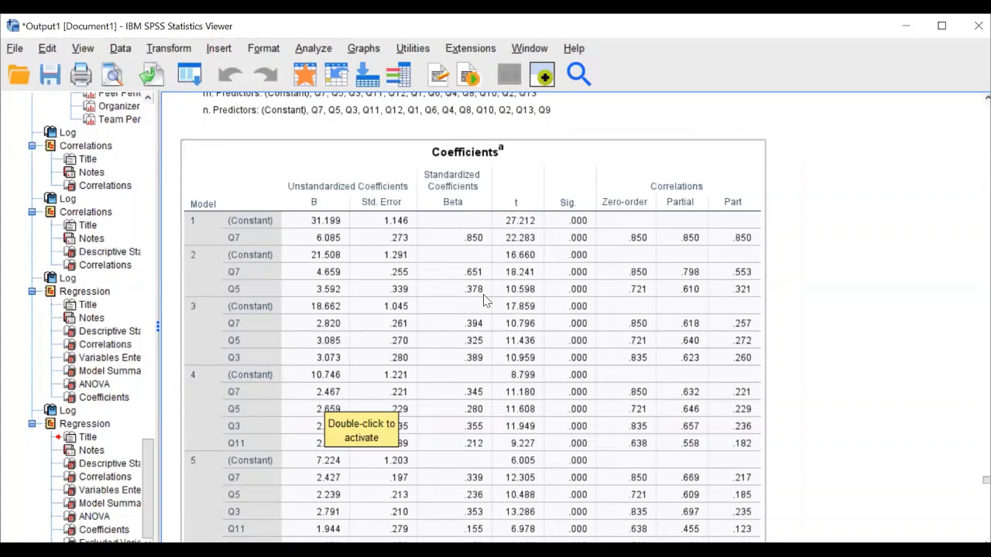
scroll(402, 263, "down", 15)
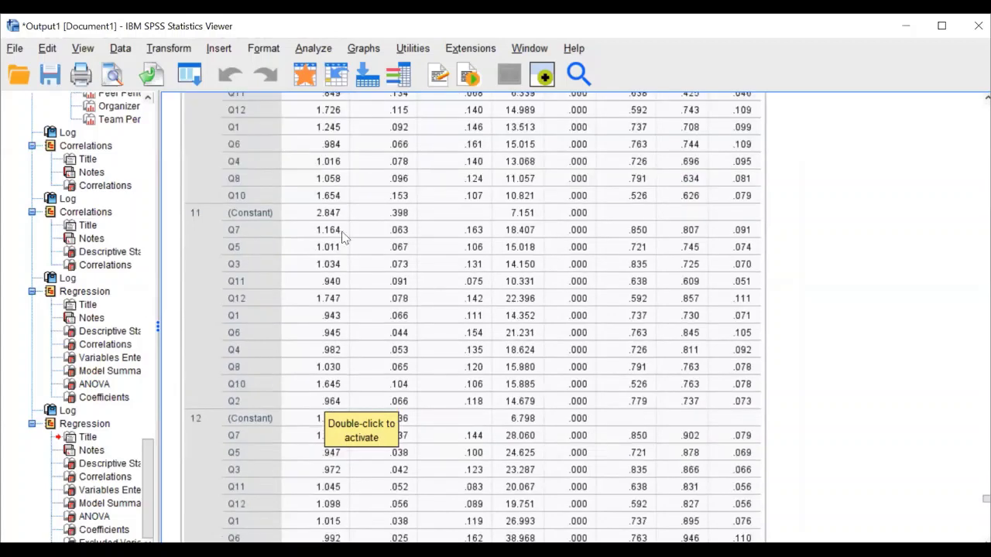
scroll(344, 237, "down", 10)
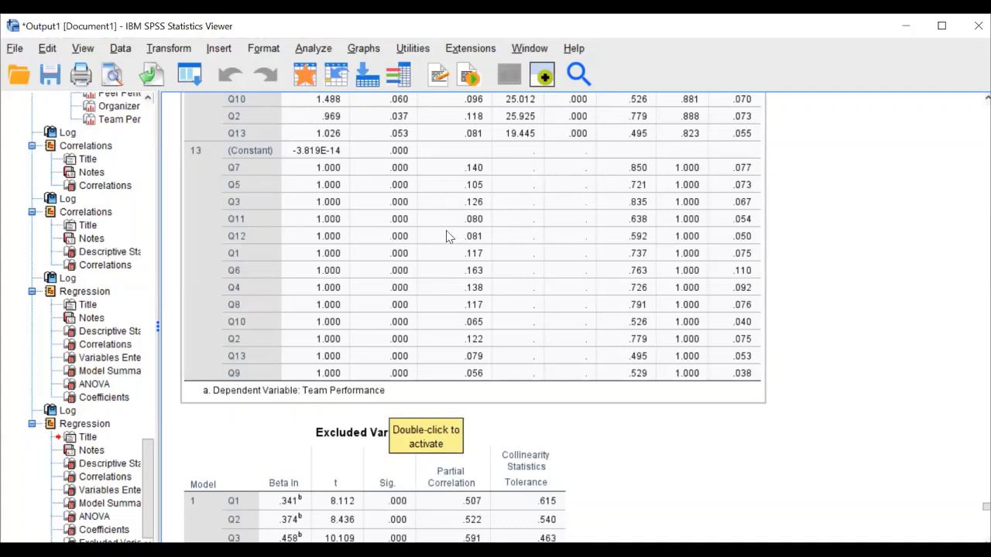
scroll(447, 240, "up", 5)
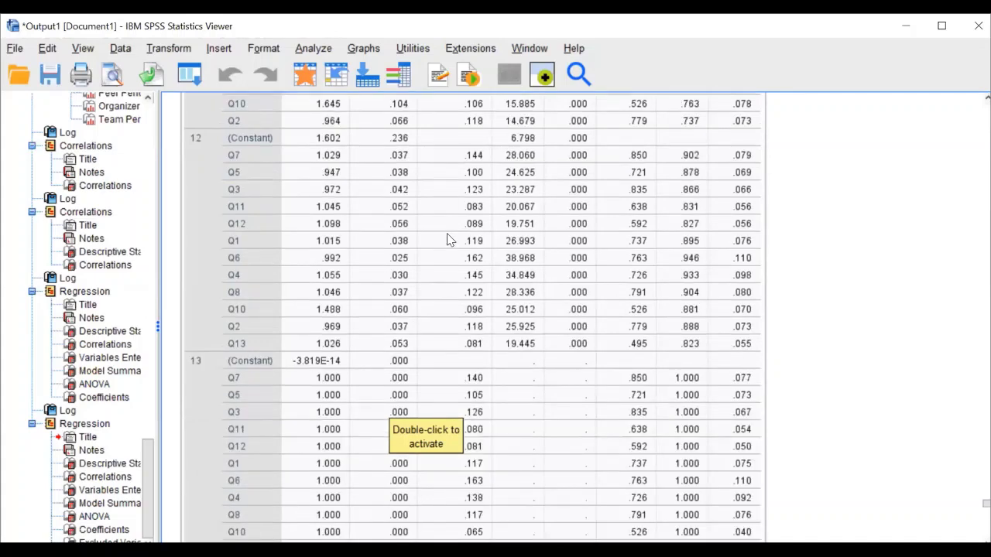
scroll(447, 240, "up", 2)
scroll(447, 240, "up", 20)
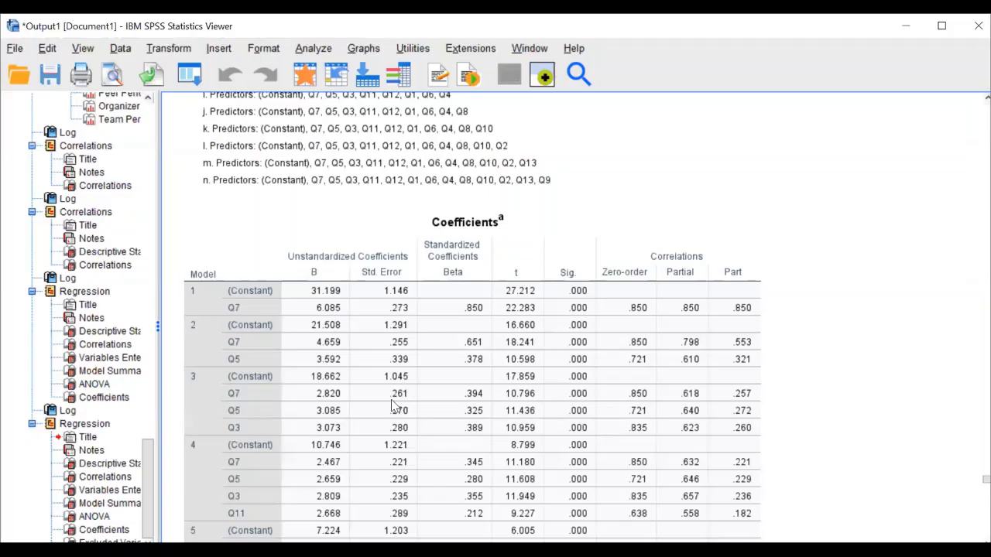
Run Nonparametric Tests > One Sample with the automatic objective across all fields
left_click(313, 48)
mouse_move(447, 411)
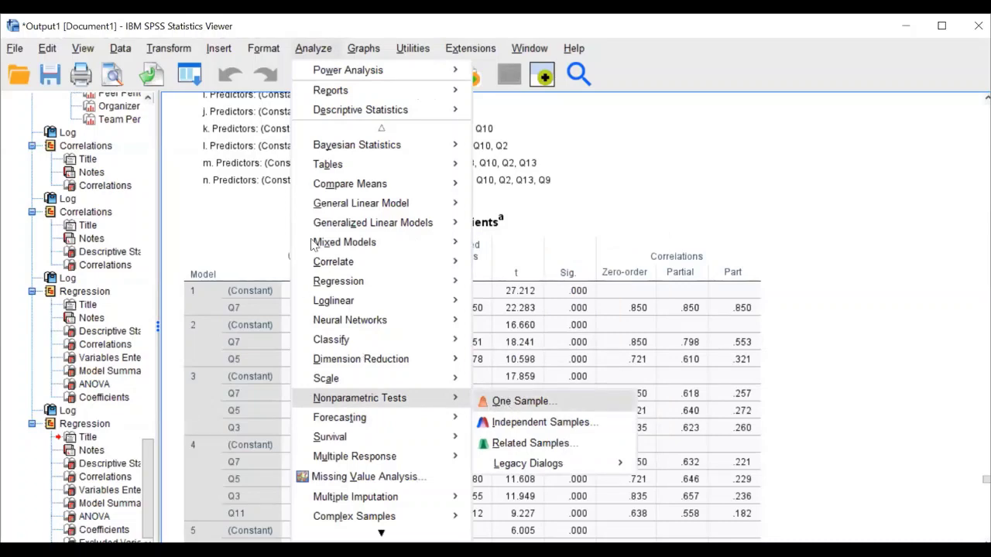
key("Return")
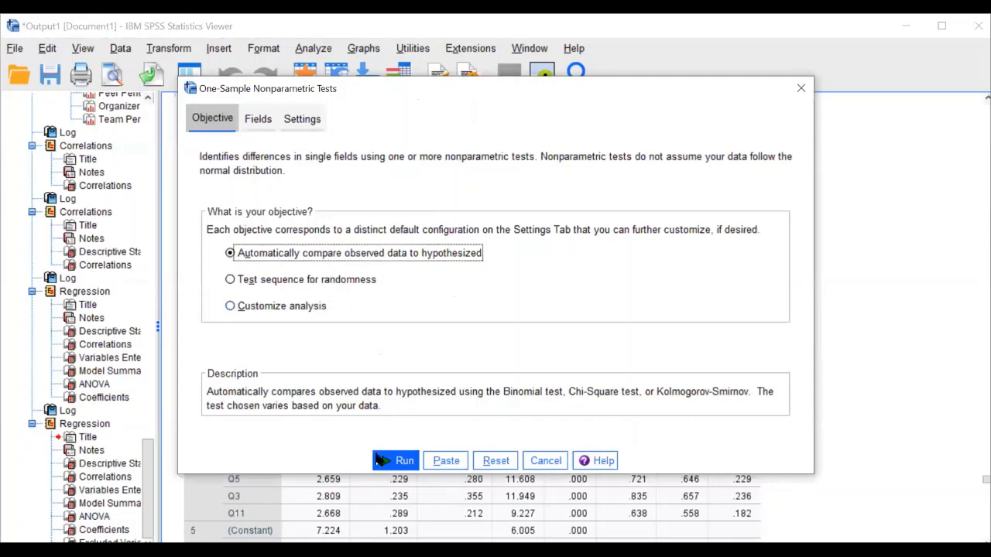
left_click(397, 460)
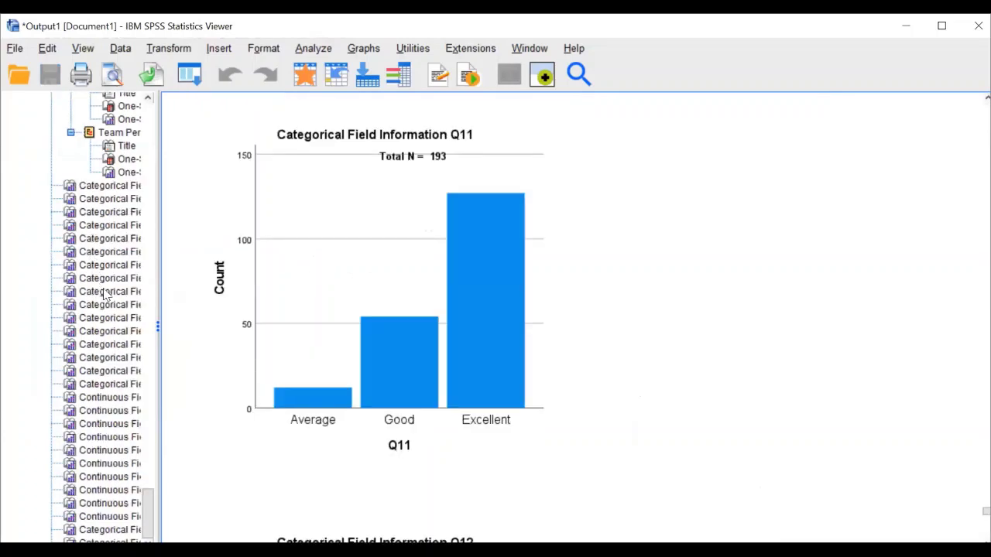
Select Hypothesis Test Summary under Nonparametric Tests in the output outline
scroll(106, 294, "up", 10)
scroll(106, 294, "down", 5)
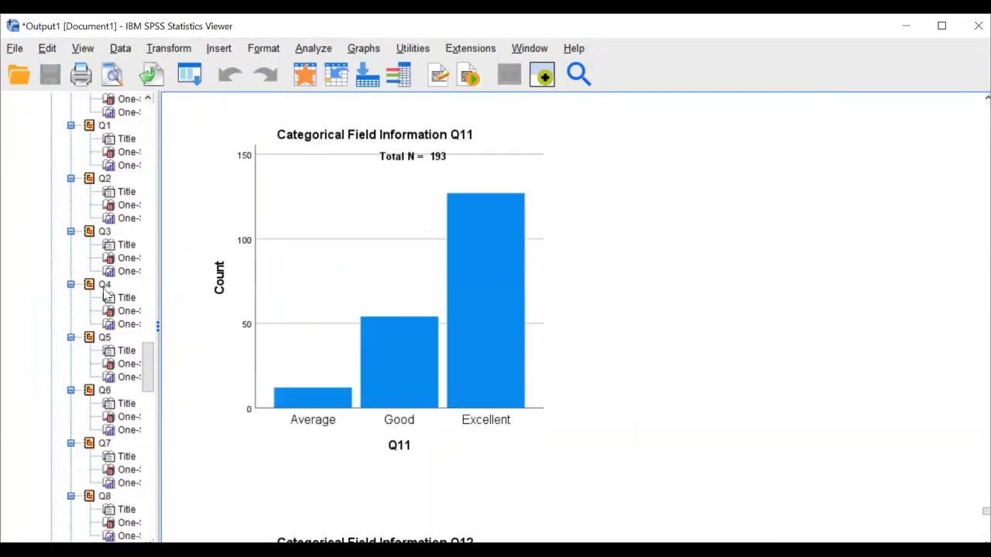
scroll(109, 344, "up", 10)
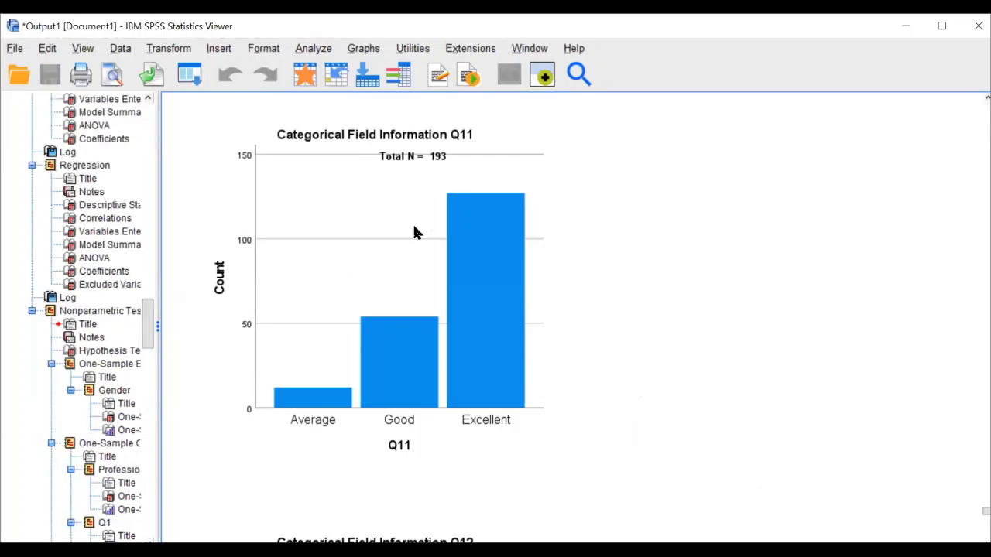
key("Down")
key("Down")
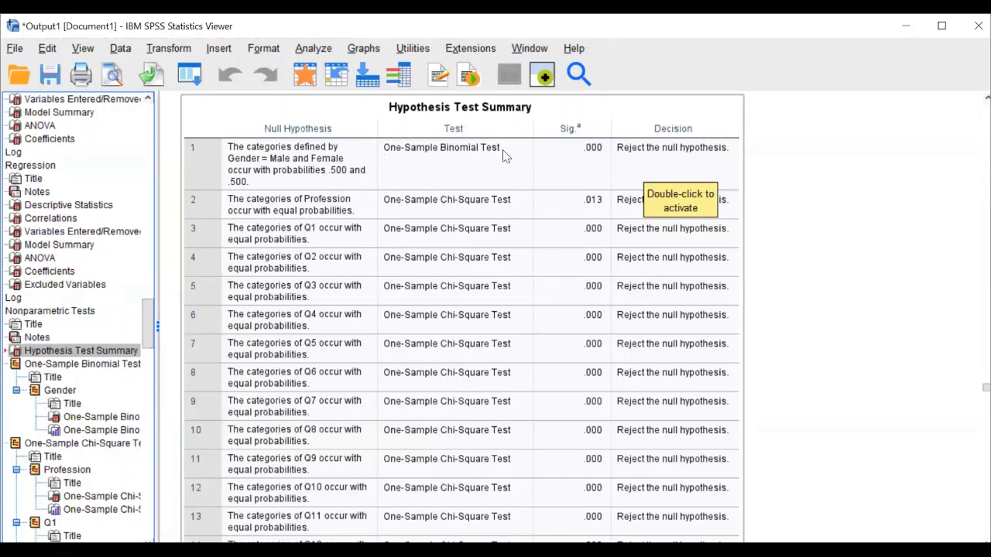
Review the Hypothesis Test Summary: only Group (1.000) and Test 4 (.200) retain the null. Then open the Analyze menu
scroll(449, 279, "down", 5)
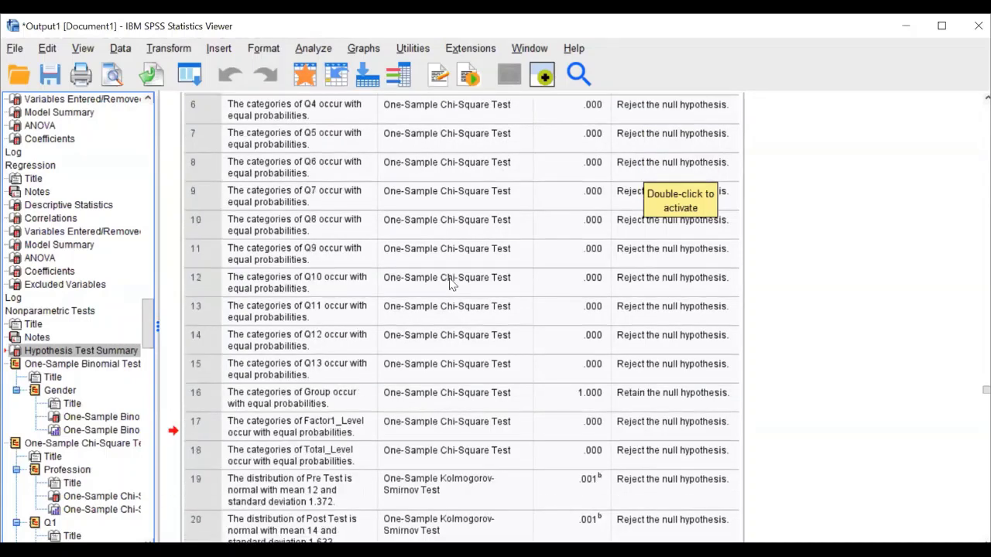
scroll(450, 281, "down", 6)
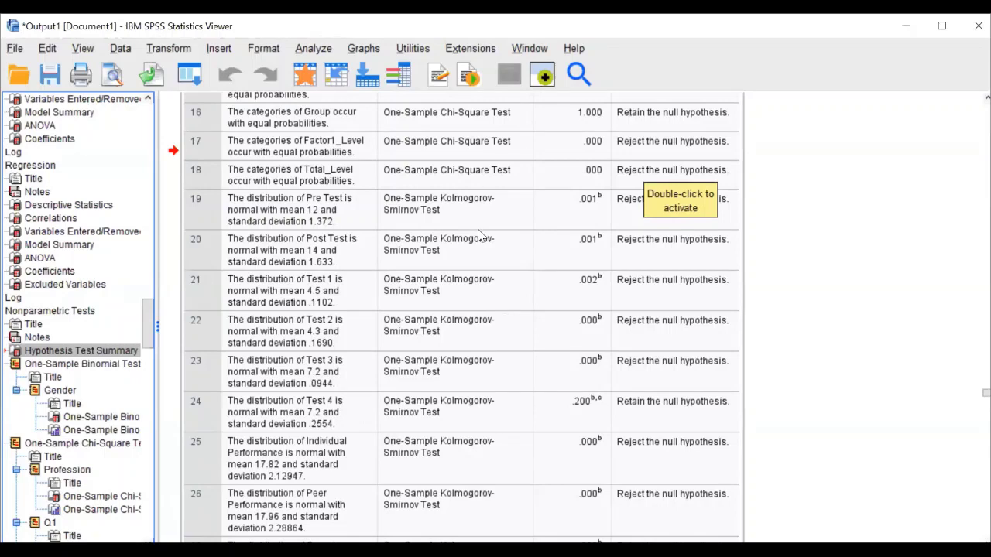
scroll(482, 246, "down", 2)
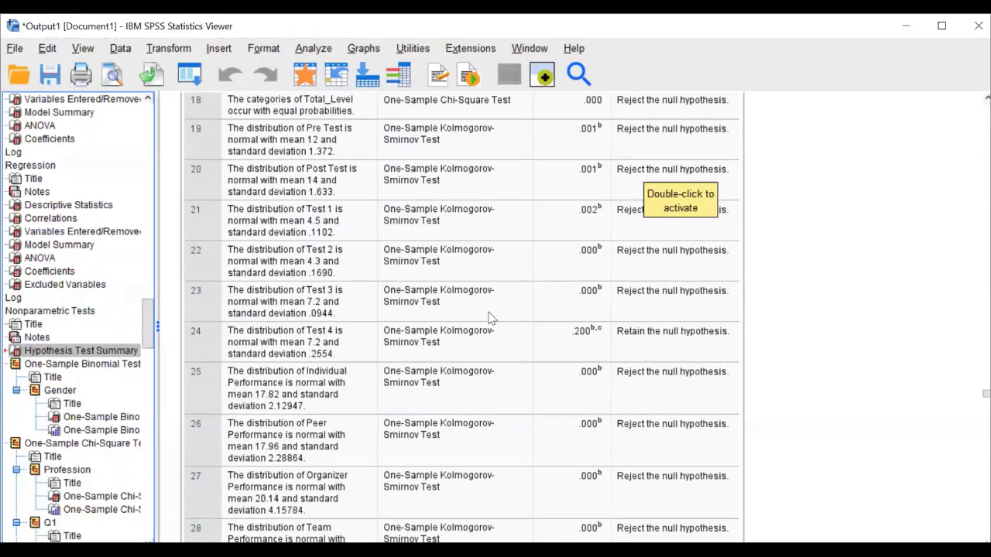
scroll(489, 317, "down", 2)
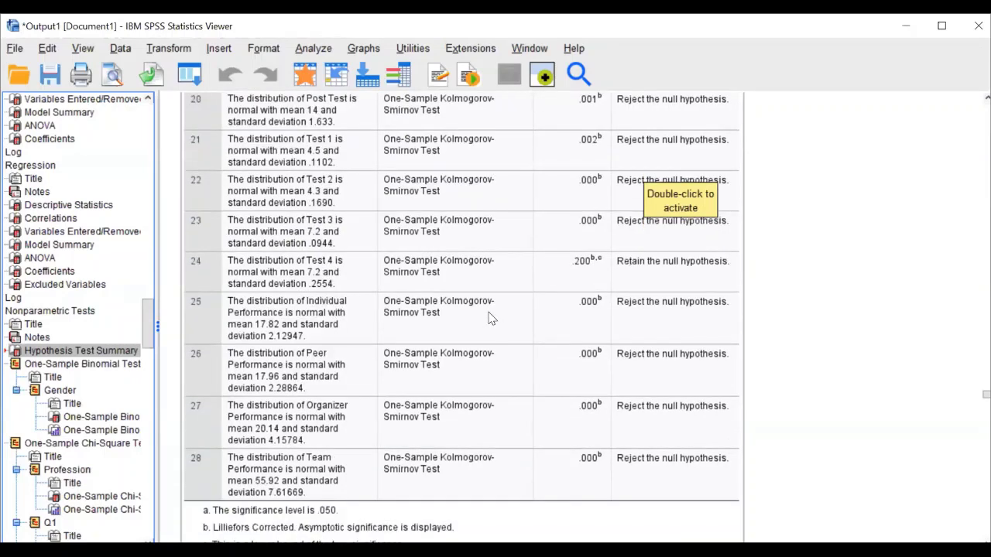
scroll(489, 318, "up", 8)
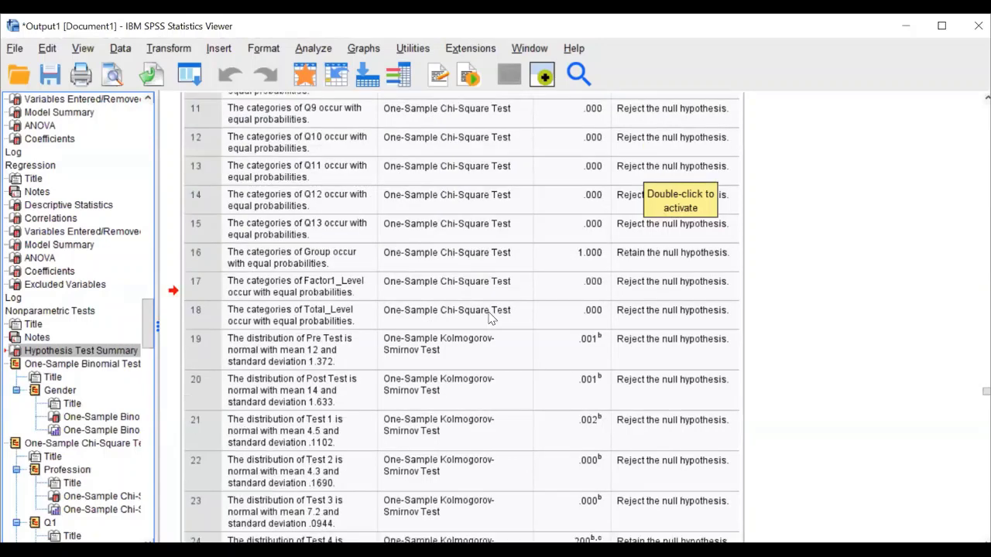
scroll(305, 55, "up", 10)
left_click(304, 54)
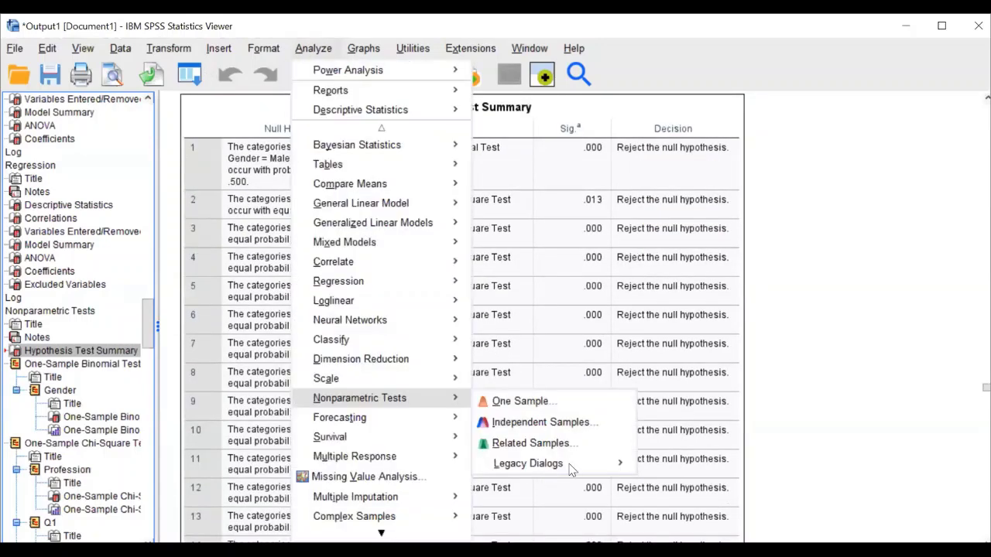
Run a legacy 1-Sample K-S test on Gender with Descriptive statistics and Monte Carlo simulation
mouse_move(568, 463)
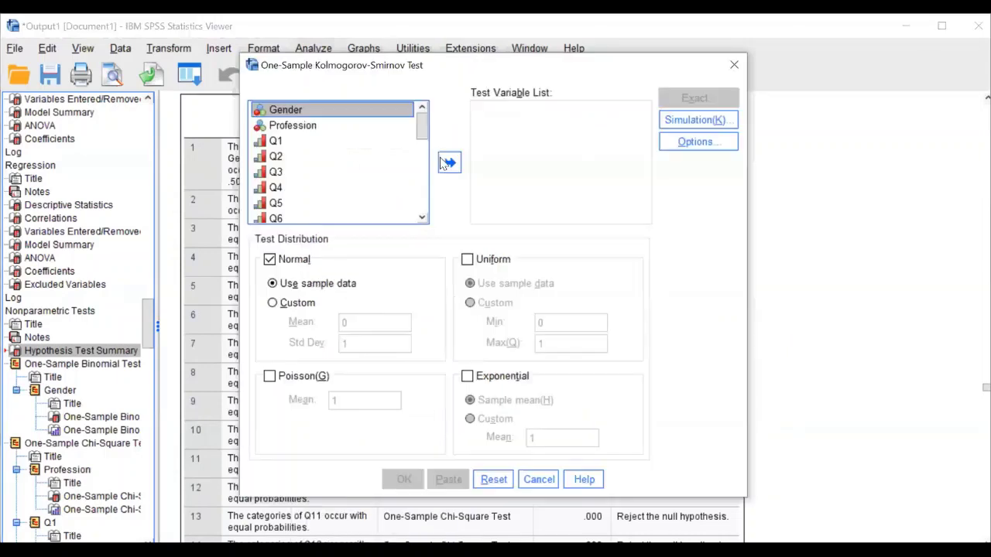
left_click(450, 163)
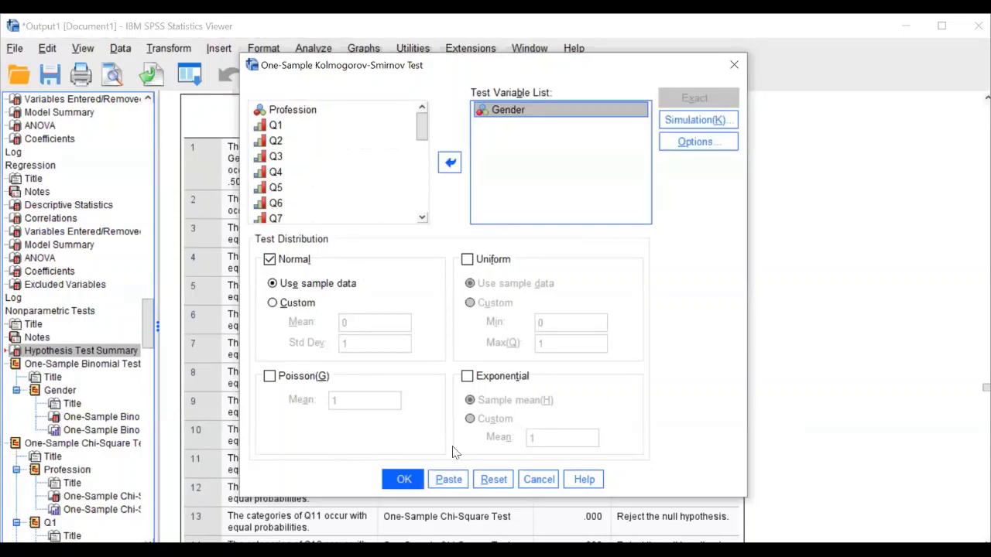
left_click(709, 142)
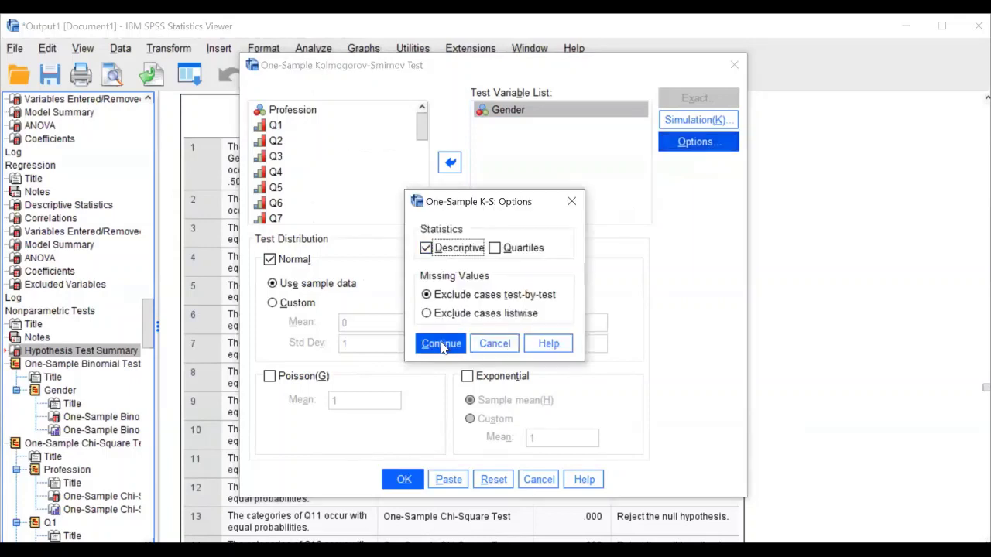
left_click(442, 344)
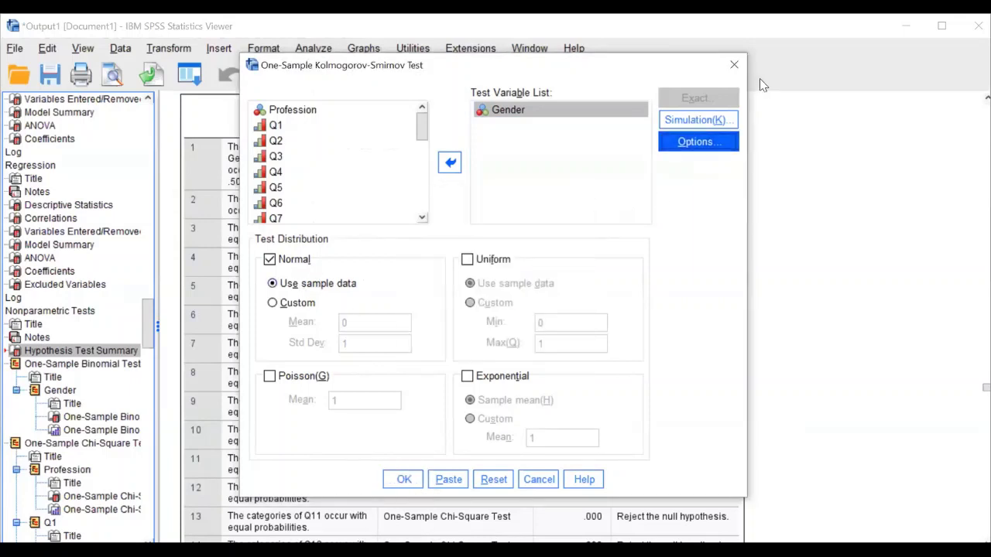
left_click(706, 118)
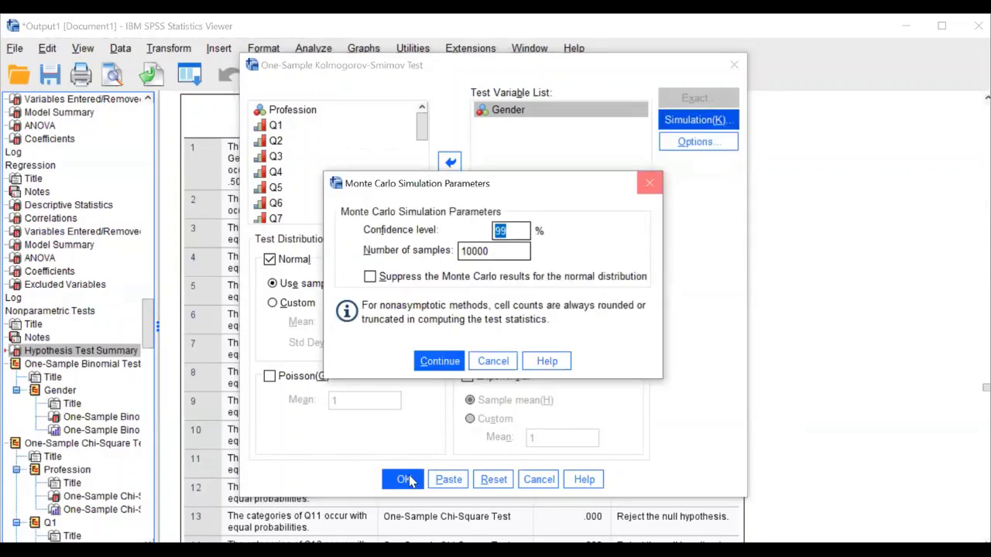
left_click(650, 183)
left_click(404, 479)
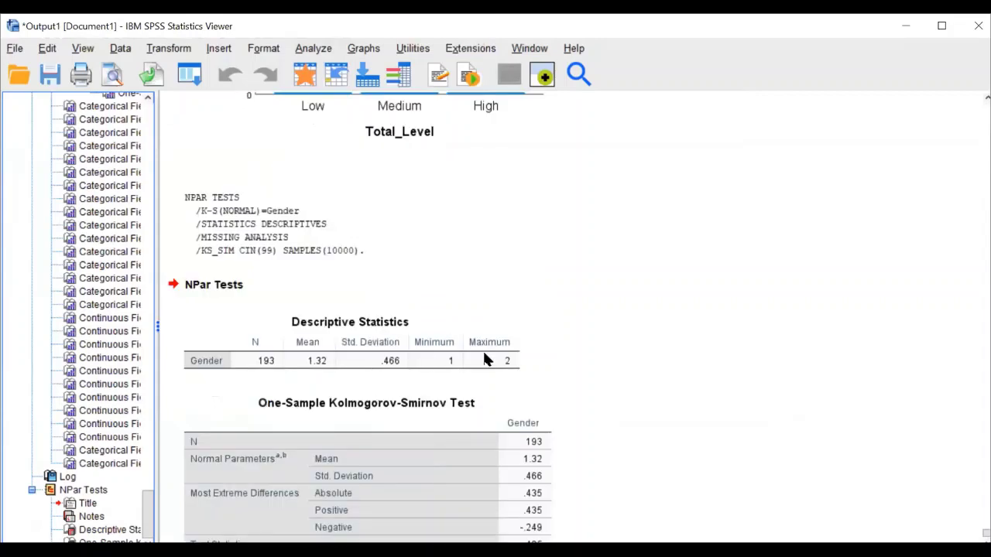
Check the Gender K-S result (statistic .435, significance .000), then open the Analyze menu
scroll(483, 330, "down", 3)
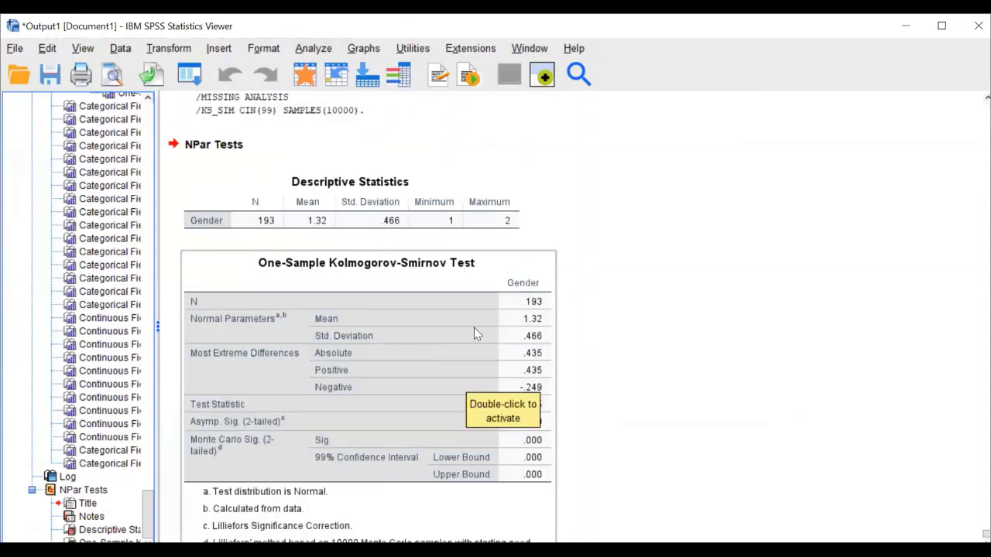
scroll(476, 331, "down", 1)
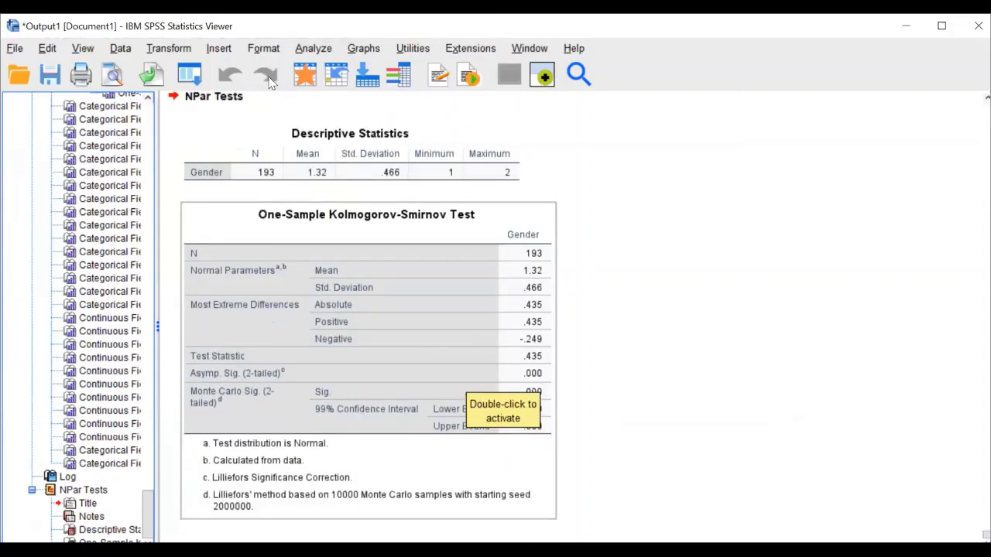
left_click(305, 51)
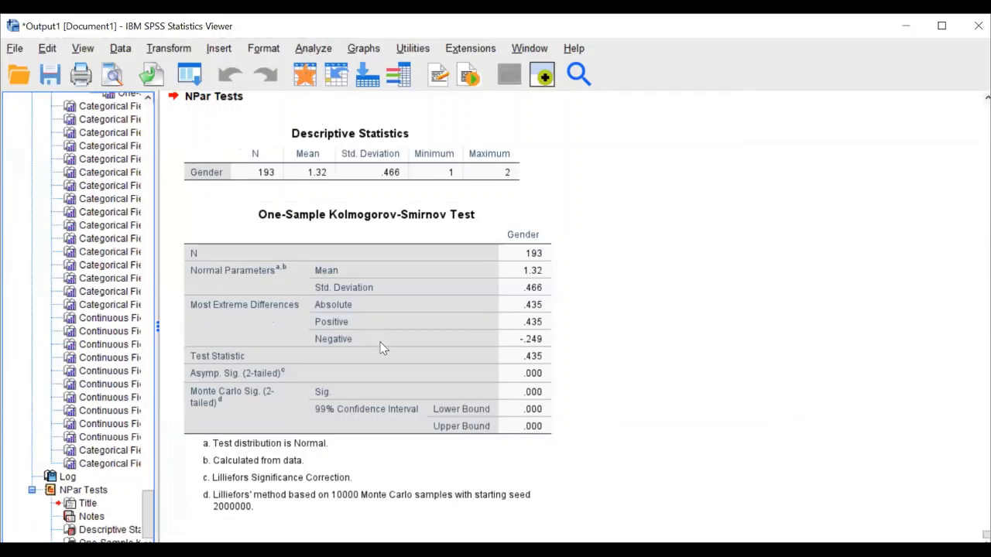
mouse_move(385, 351)
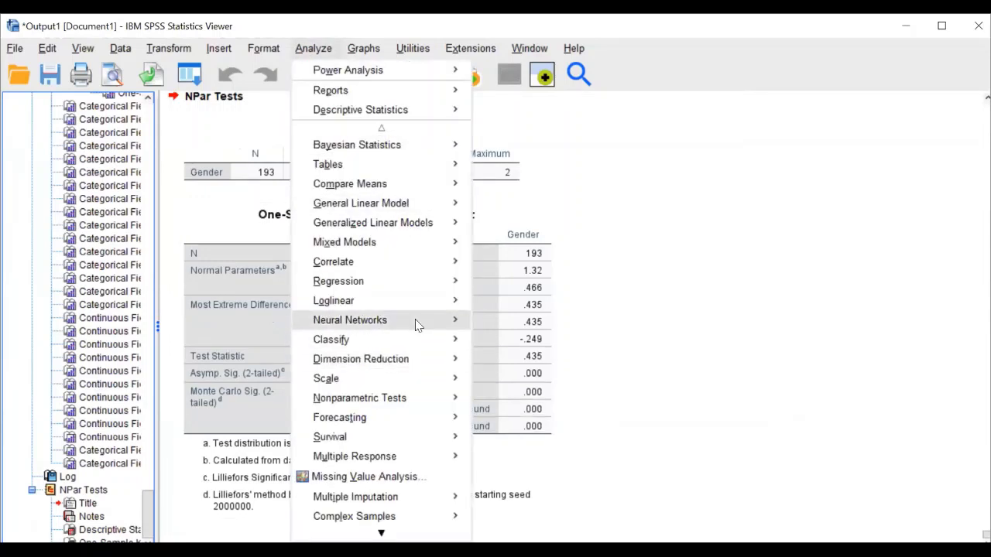
Run an Independent Samples test grouping by Gender on Individual, Peer, Organizer and Team Performance
mouse_move(424, 400)
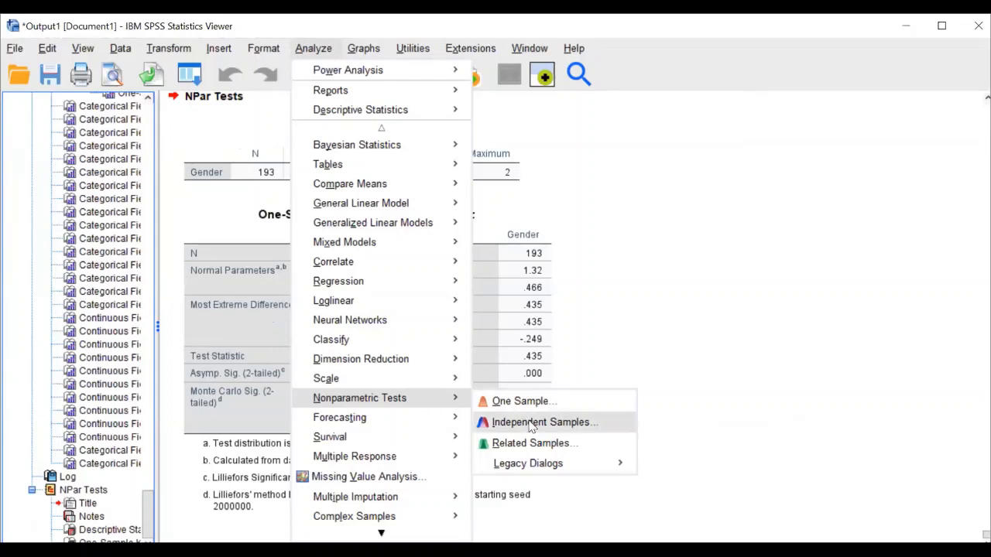
left_click(531, 424)
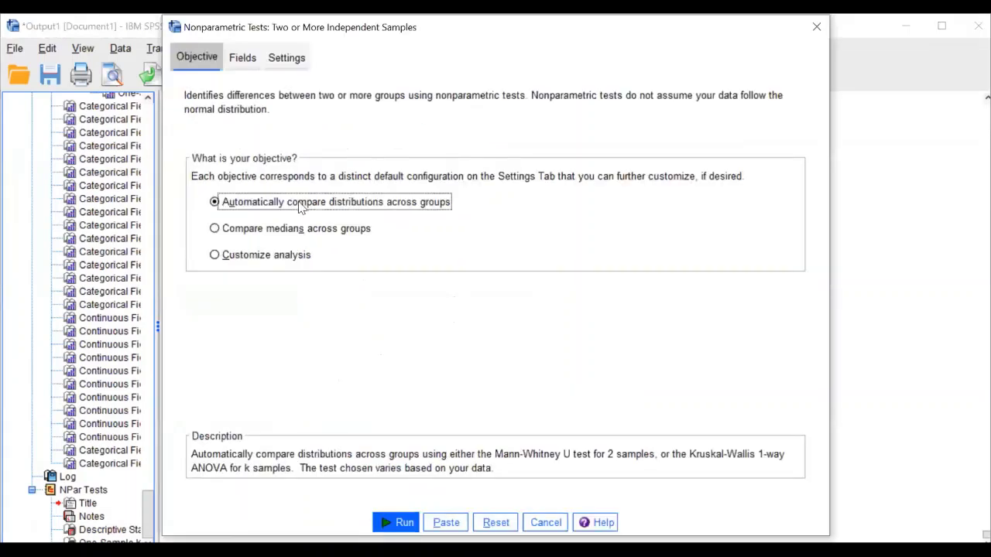
left_click(242, 57)
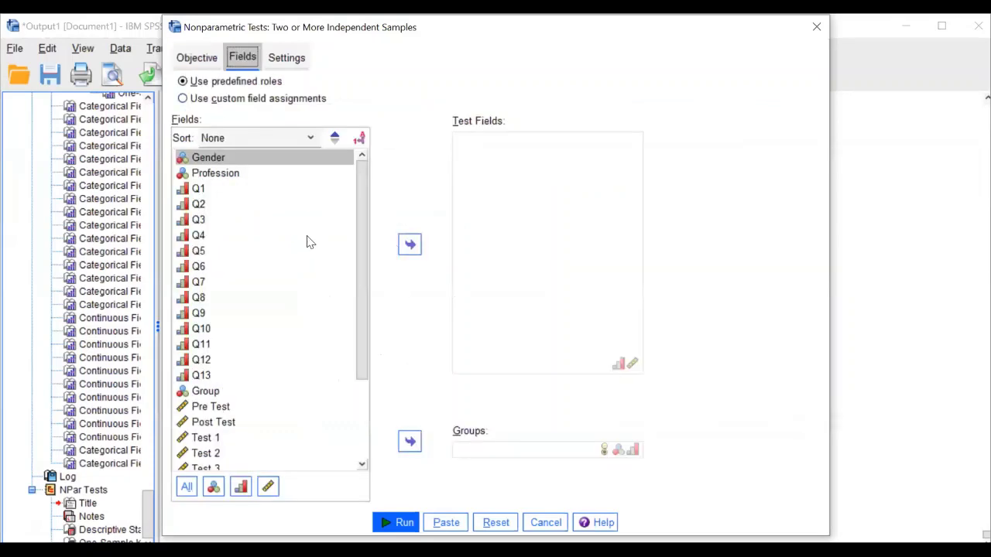
left_click(413, 442)
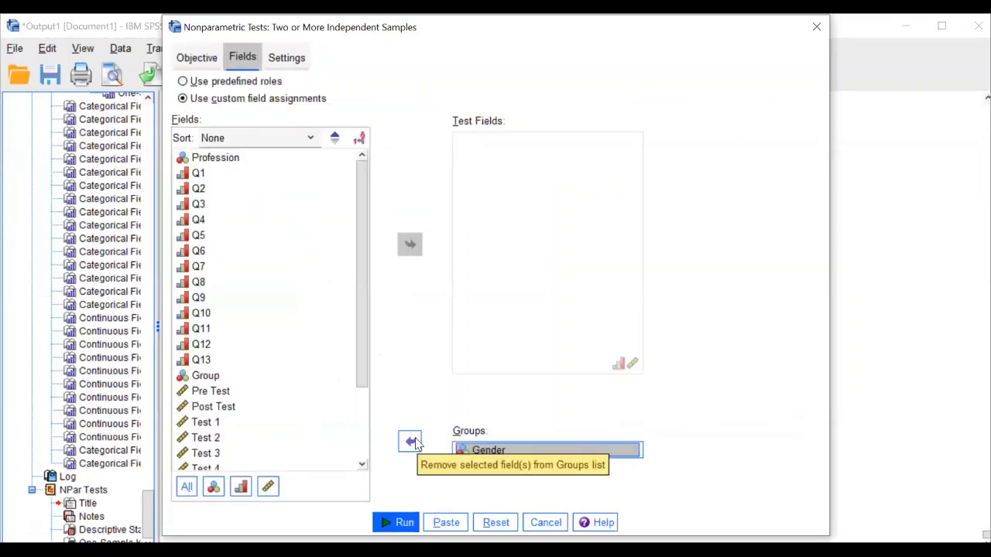
scroll(341, 396, "down", 2)
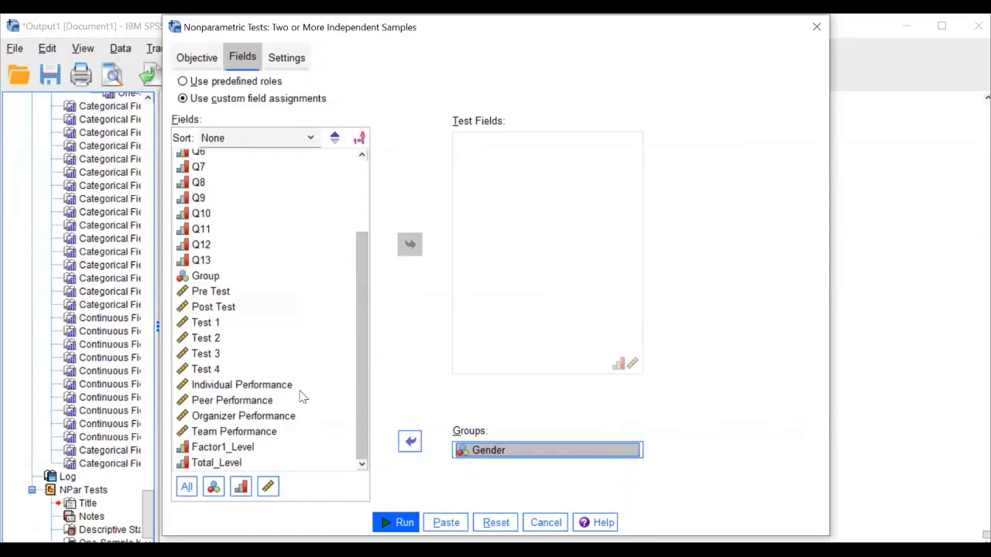
left_click(280, 387)
left_click(279, 427, "shift")
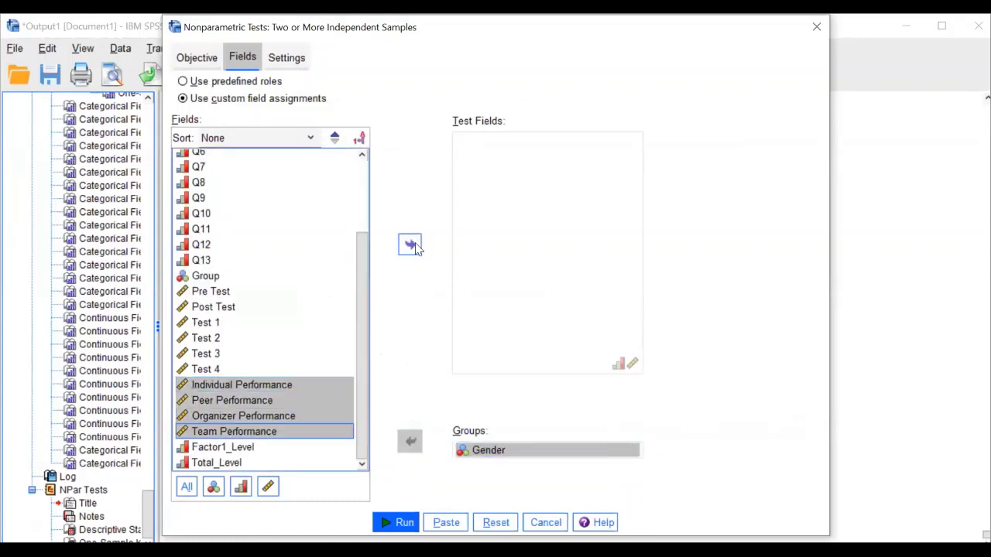
left_click(410, 245)
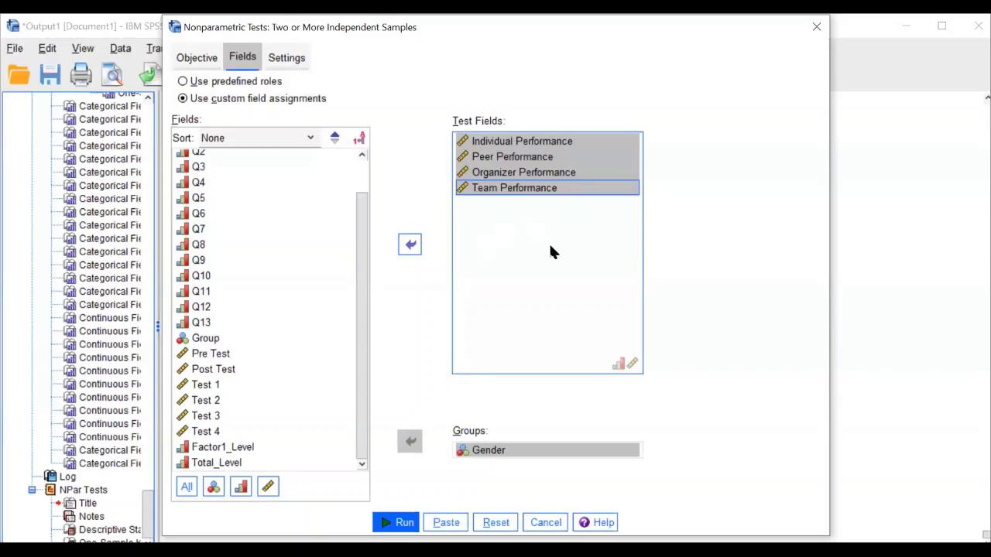
key("Return")
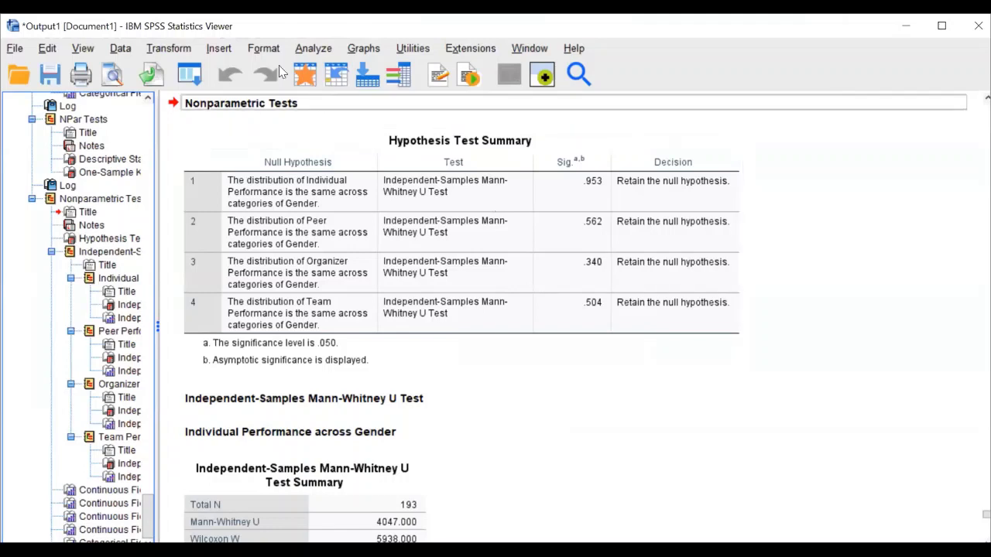
Rerun the Independent Samples test with Profession replacing Gender as the grouping field
left_click(313, 49)
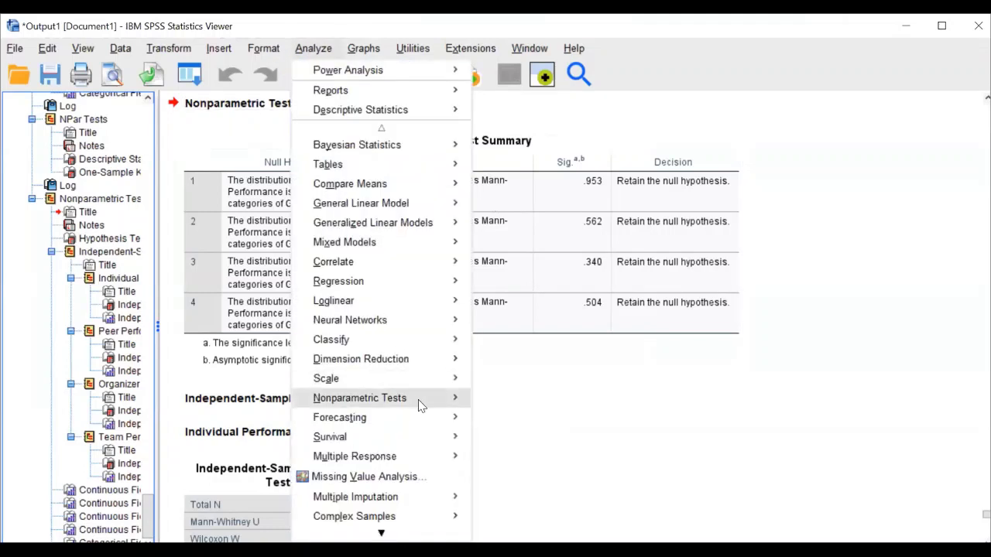
mouse_move(464, 399)
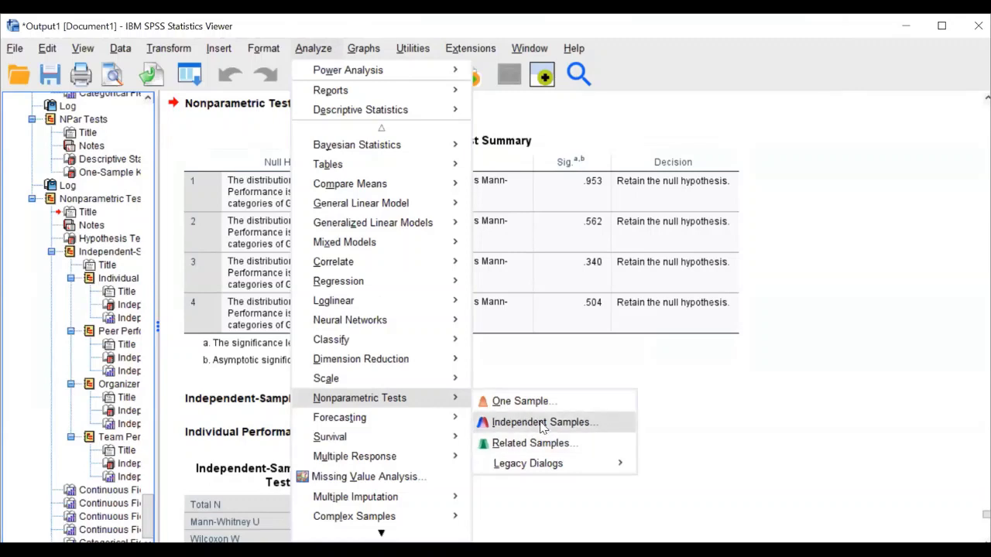
left_click(510, 424)
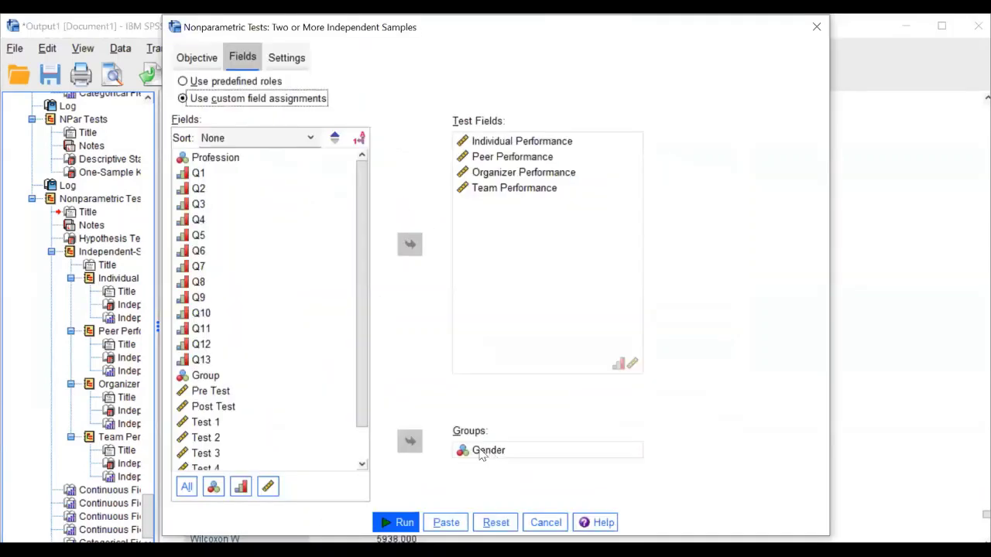
left_click(231, 172)
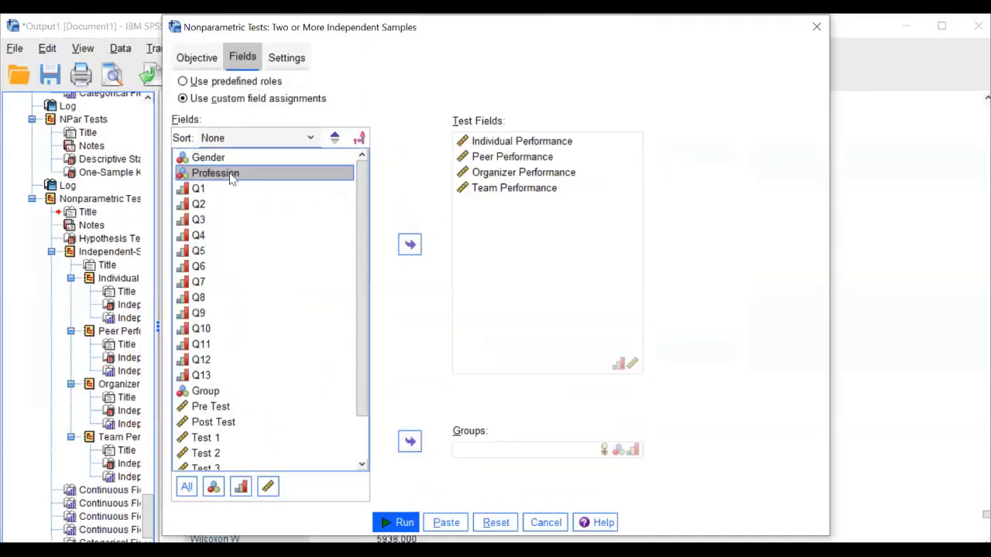
left_click(409, 440)
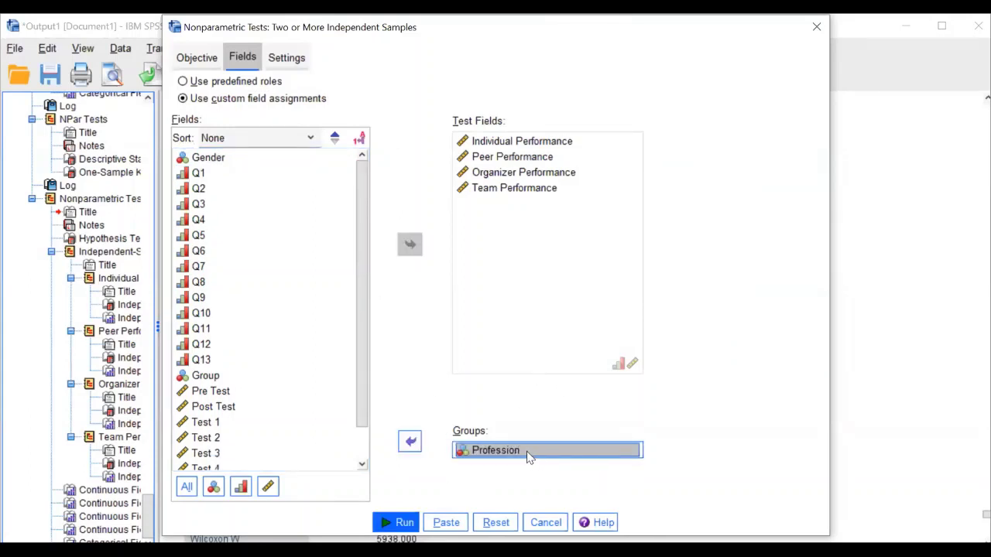
left_click(406, 524)
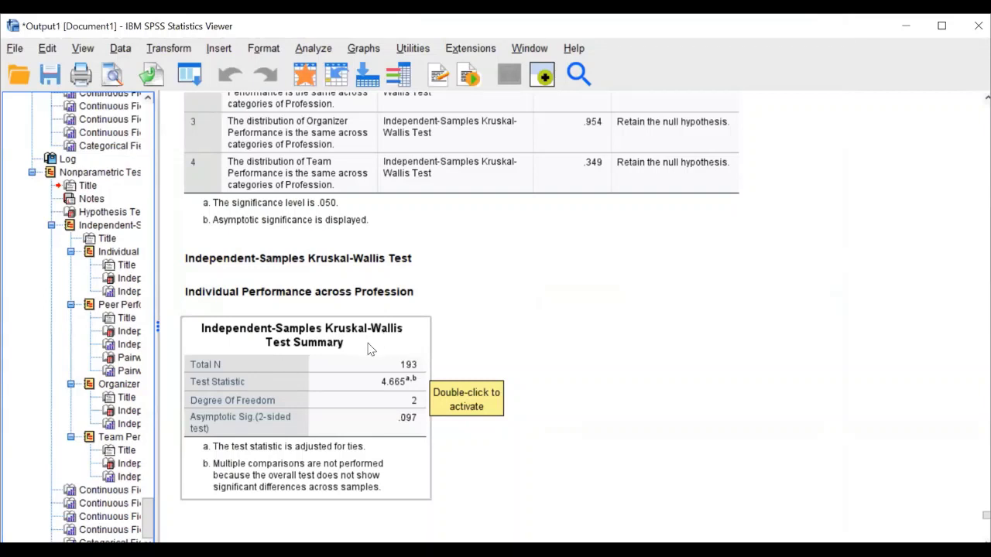
Review the Kruskal-Wallis summary (only Peer Performance rejected, .025), then open Analyze > Nonparametric Tests
left_click_drag(382, 337, 338, 278)
scroll(339, 281, "up", 3)
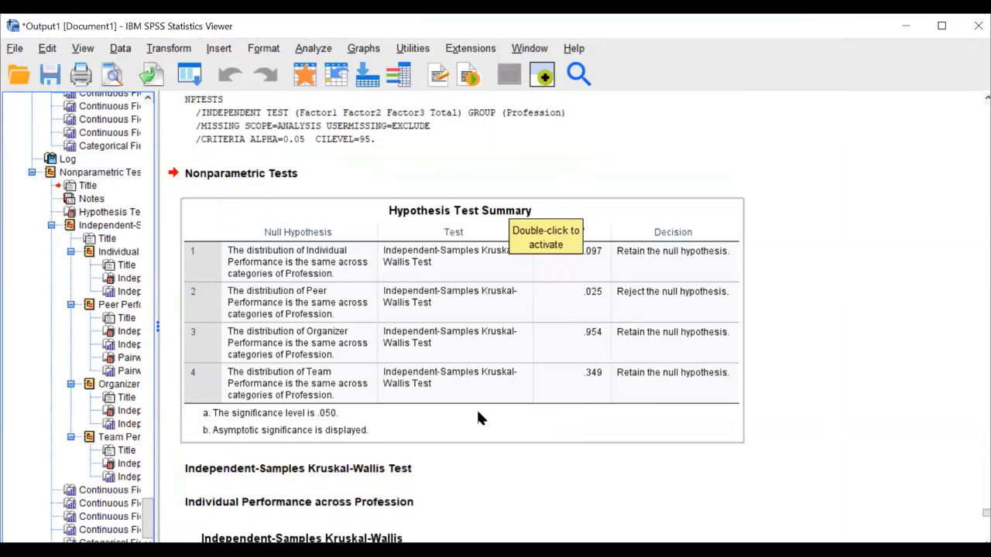
scroll(481, 417, "down", 2)
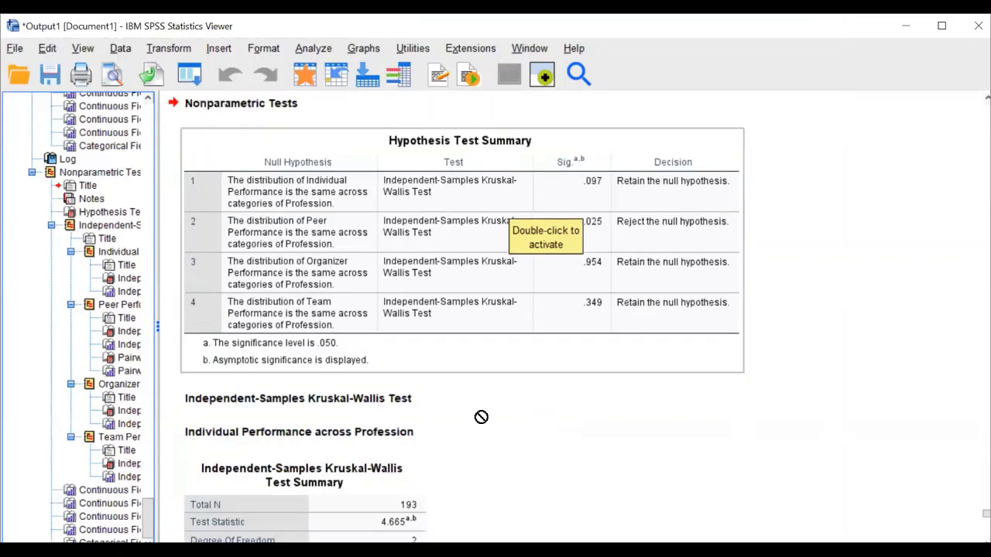
left_click(429, 400)
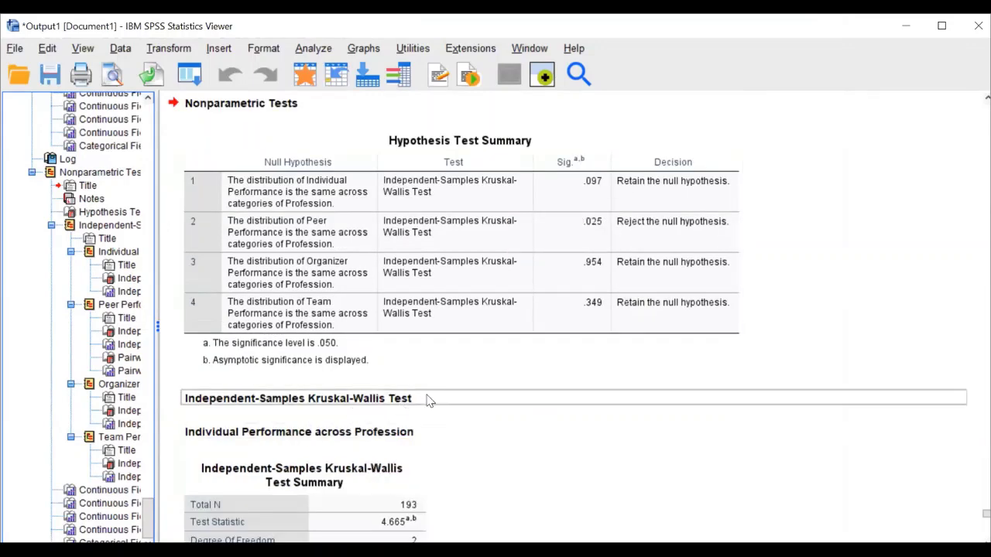
left_click(511, 279)
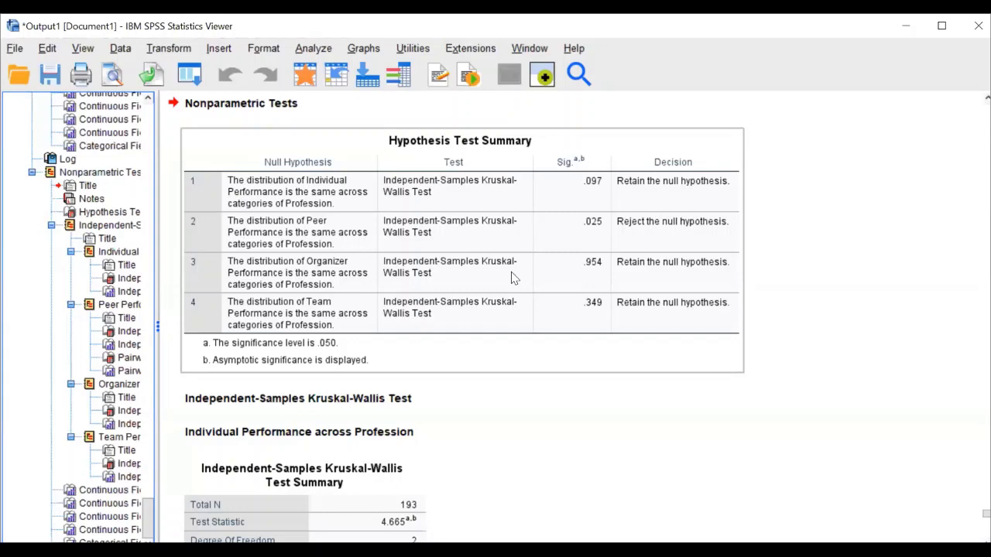
left_click(307, 49)
mouse_move(410, 400)
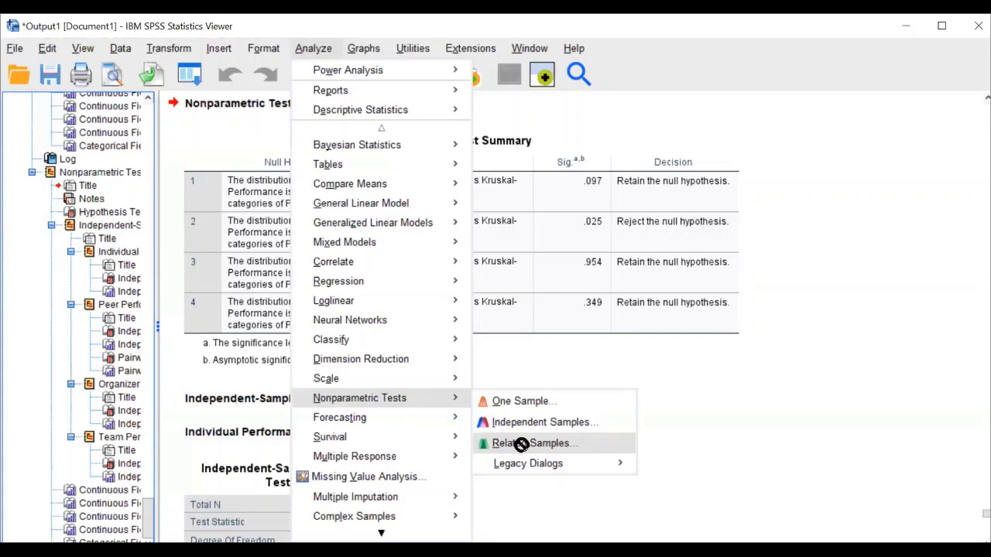
Start a Related Samples test and dismiss the no-fields-selected error
left_click(497, 450)
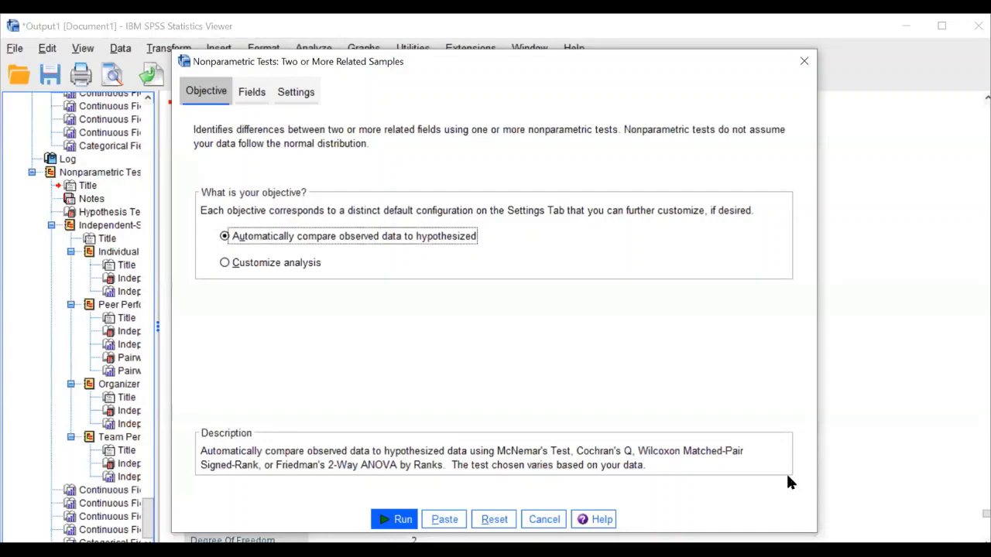
left_click(401, 520)
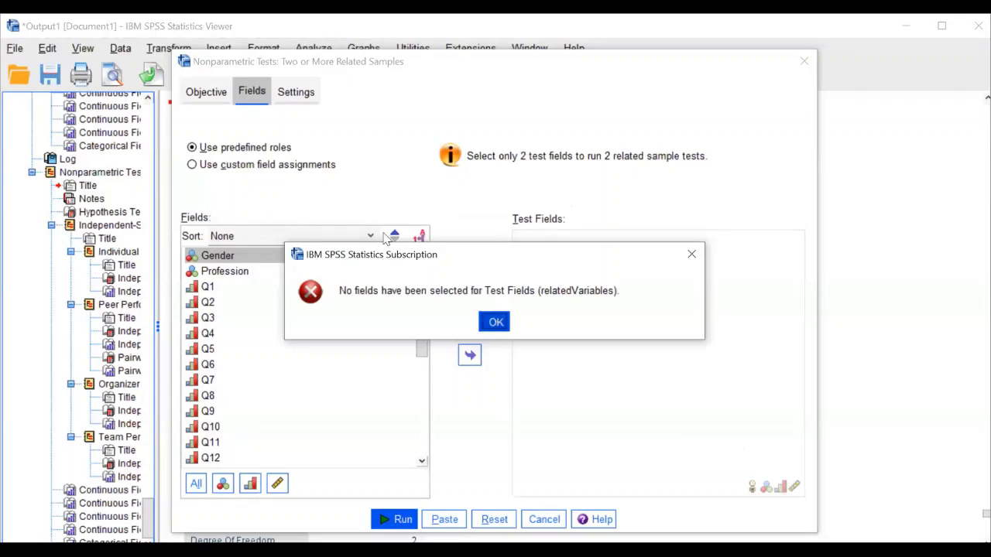
key("Return")
Set Test 1, Test 2, Test 3 and Test 4 as test fields and run the test
scroll(420, 336, "down", 5)
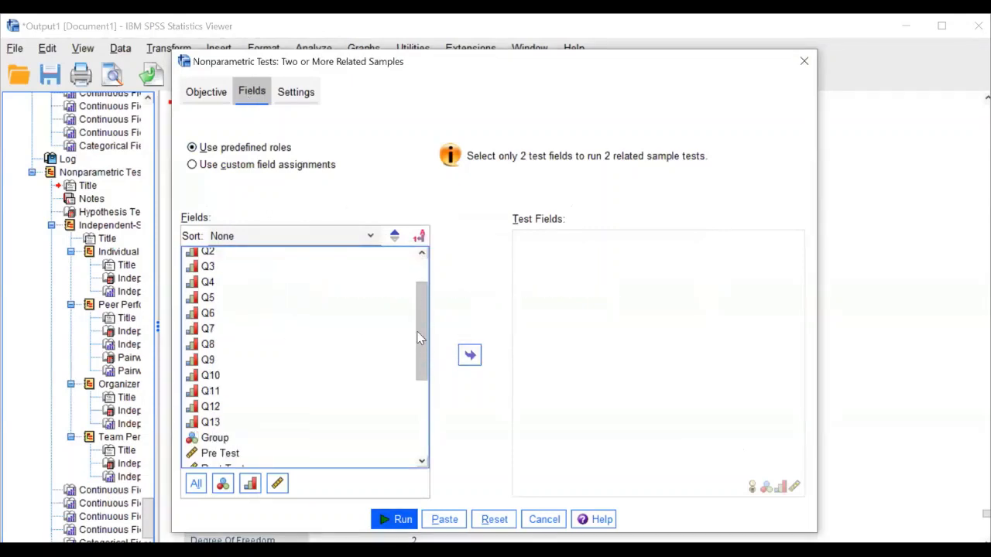
left_click(225, 321)
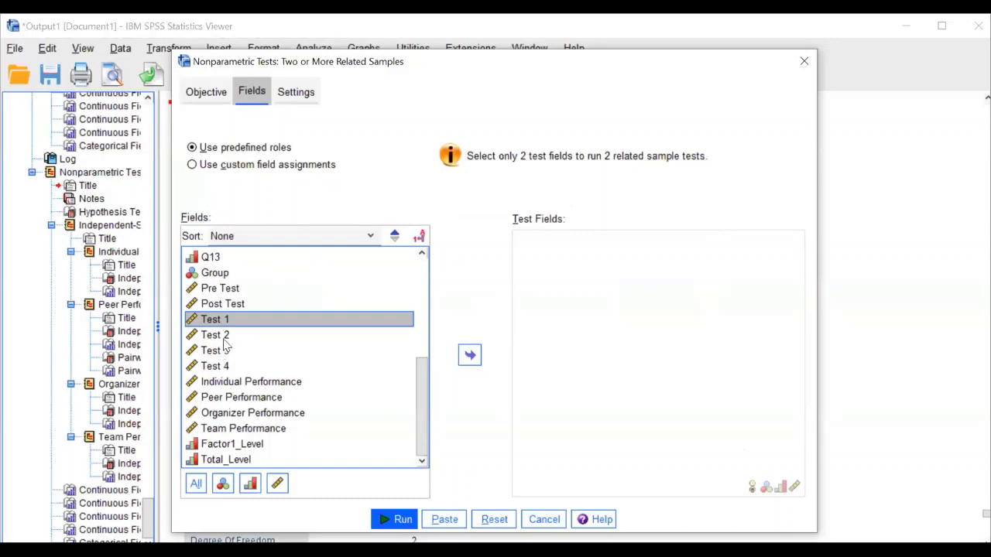
left_click(224, 336, "ctrl")
left_click(226, 349, "ctrl")
left_click(227, 366, "ctrl")
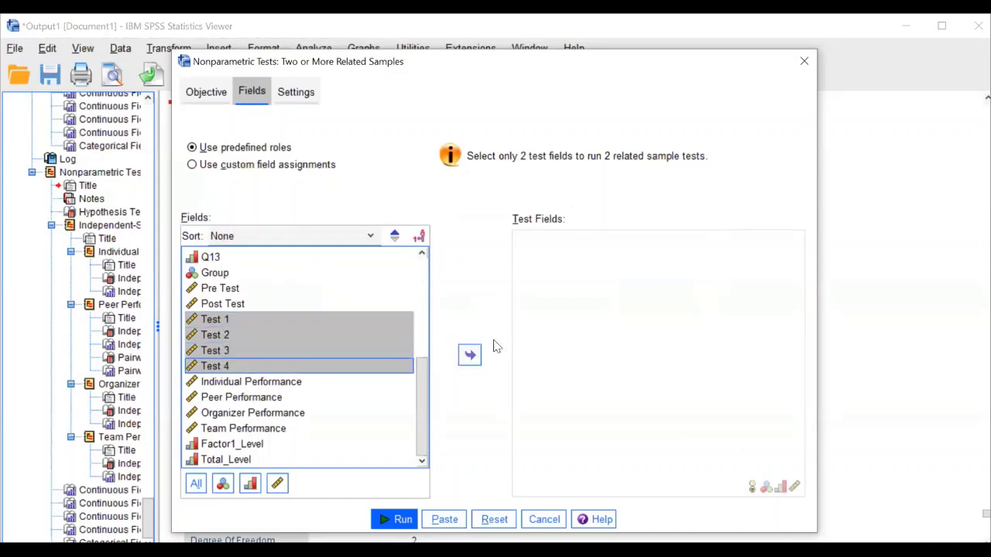
left_click(470, 355)
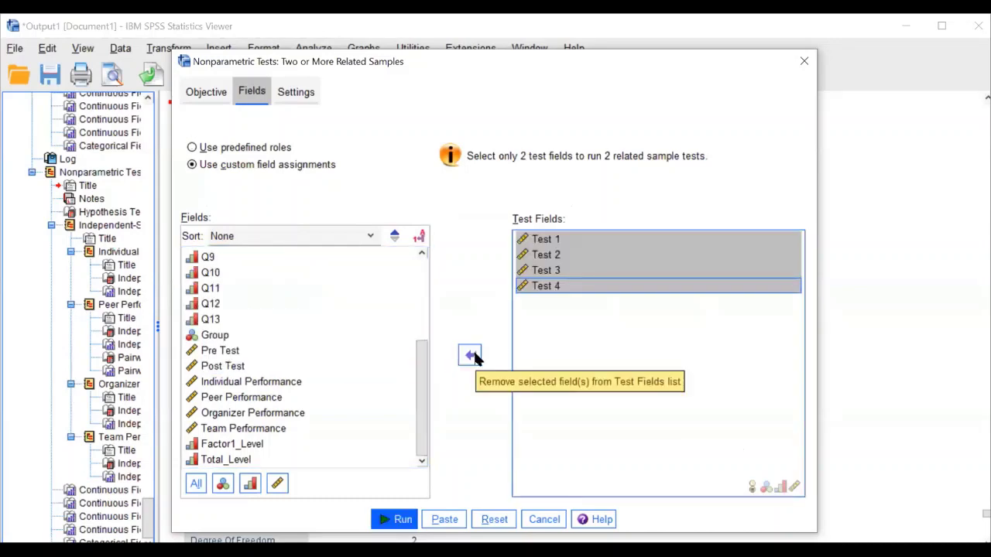
left_click(402, 523)
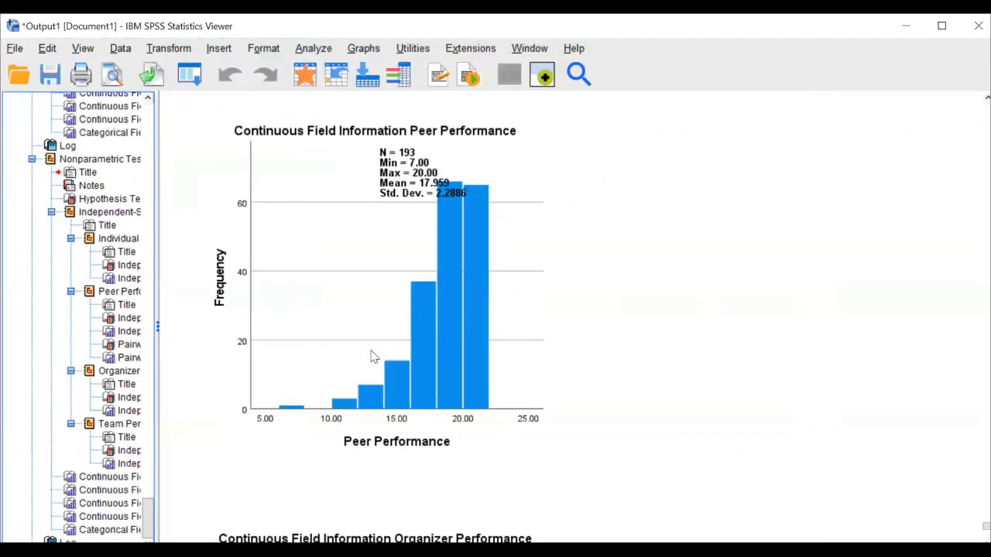
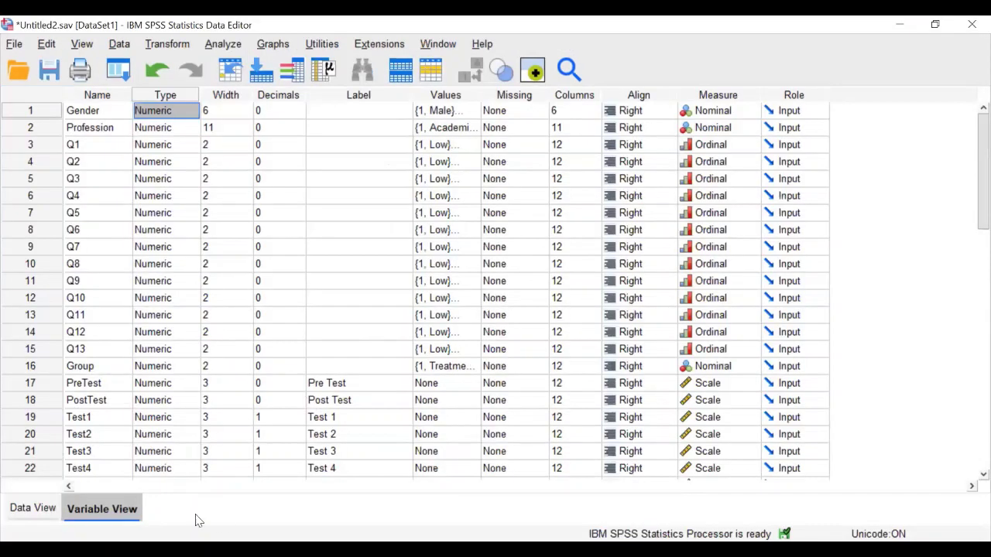
Clear the Group, PreTest and PostTest values in the data grid, then undo the deletion
left_click(35, 509)
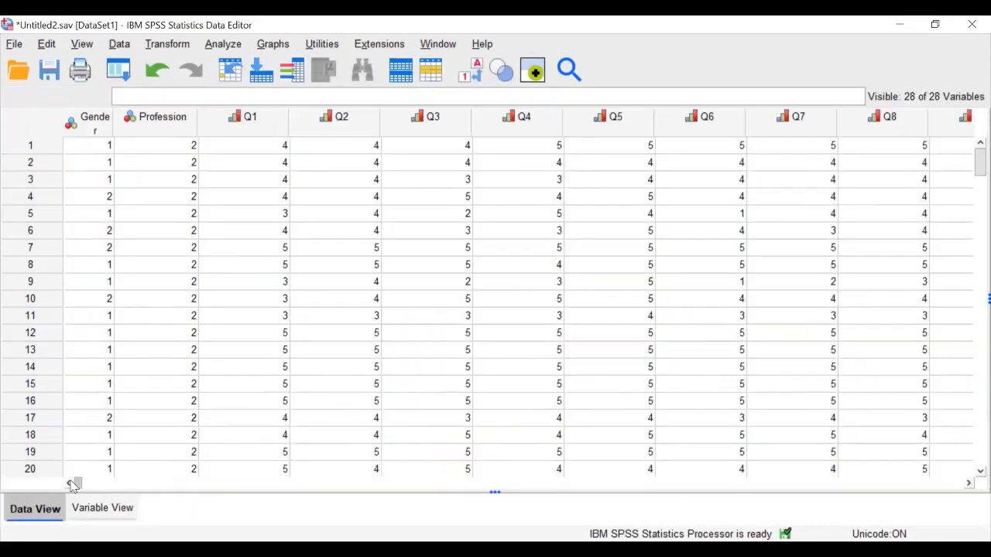
left_click_drag(148, 485, 541, 466)
left_click_drag(317, 146, 515, 247)
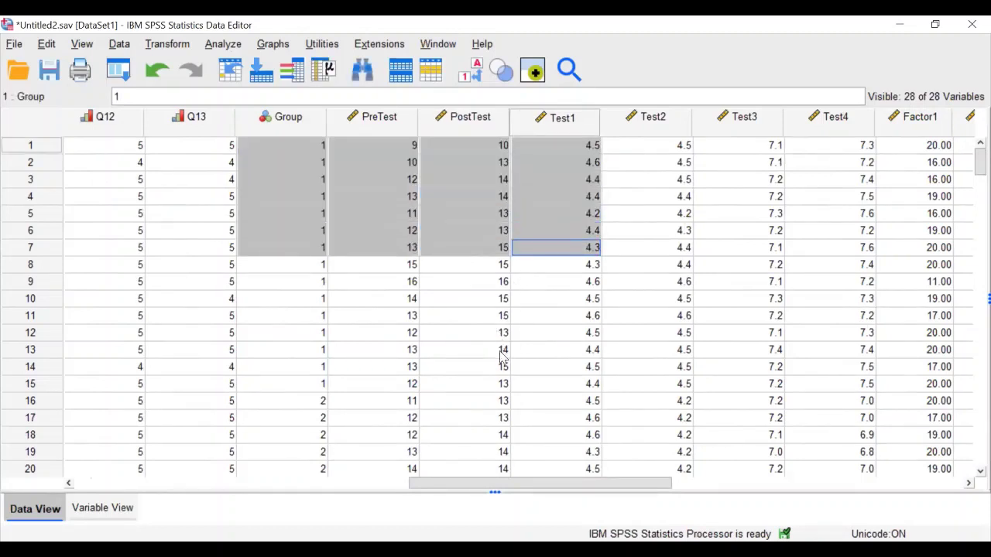
left_click_drag(502, 357, 501, 357)
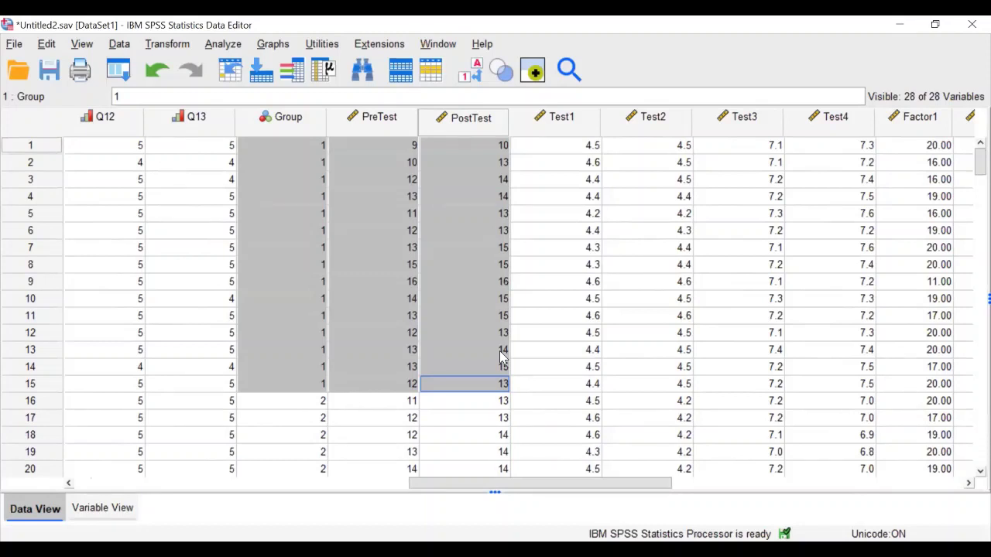
left_click_drag(287, 400, 459, 235)
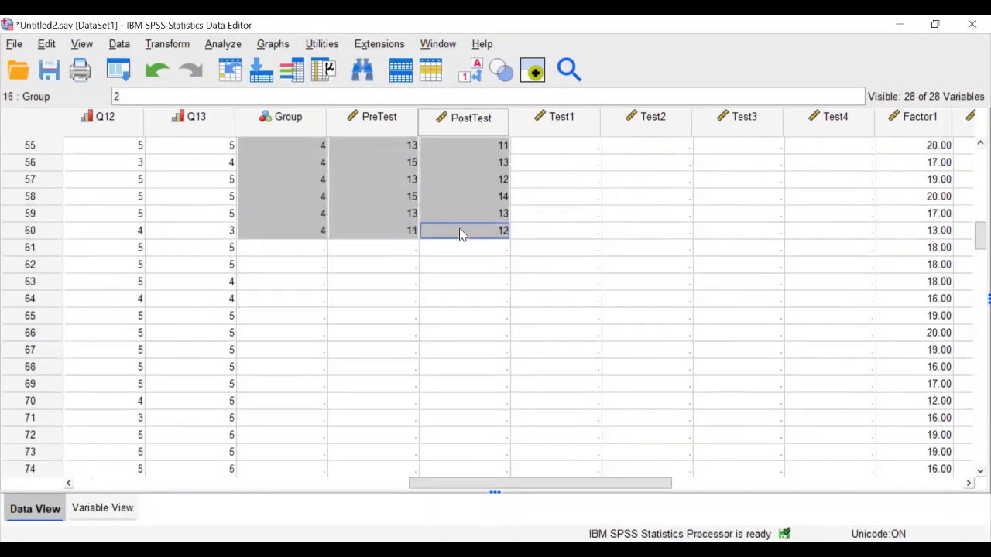
key("Delete")
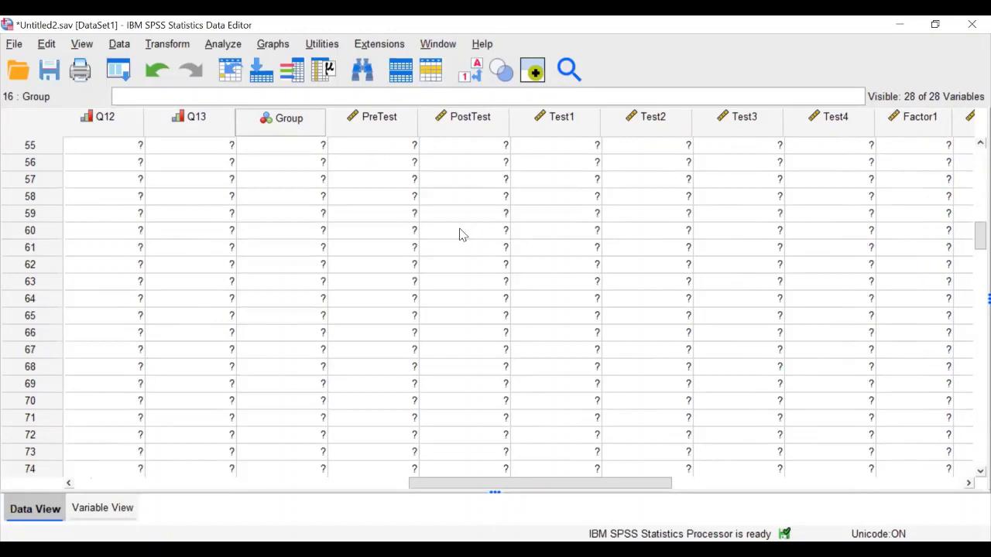
scroll(459, 235, "up", 4)
scroll(459, 234, "up", 14)
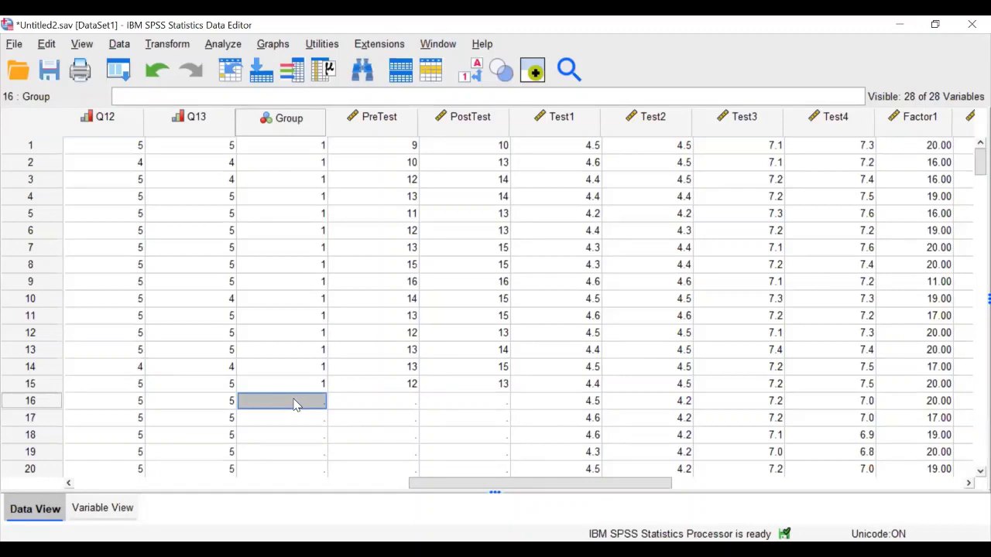
key("ctrl+z")
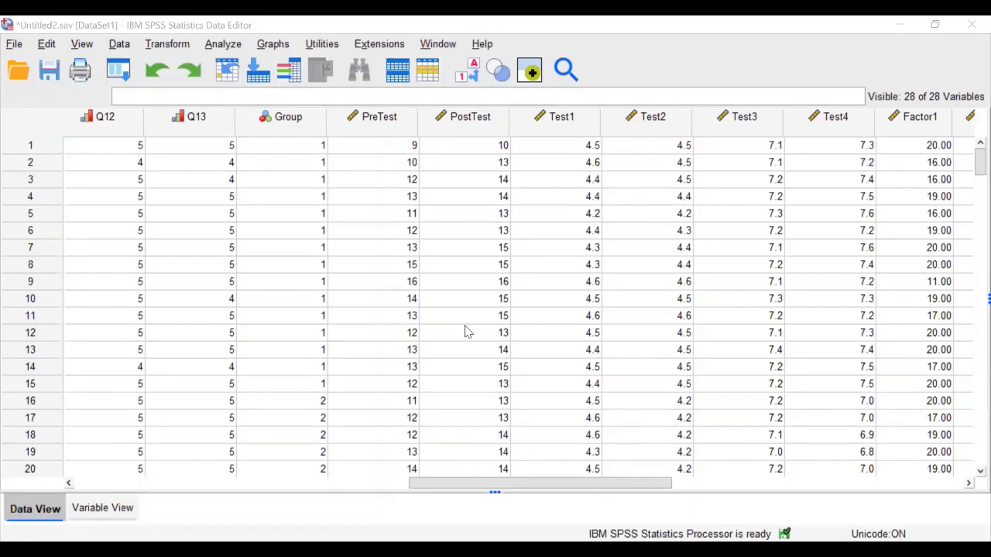
Clear Group through PostTest for rows 1–15 and rows 31–61, then undo it
left_click_drag(310, 149, 505, 385)
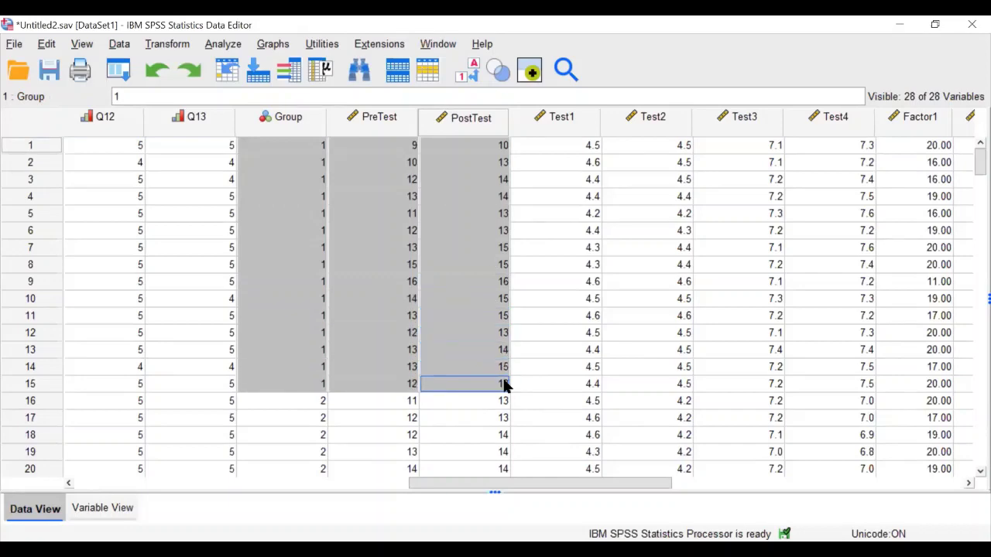
key("Delete")
scroll(383, 400, "down", 6)
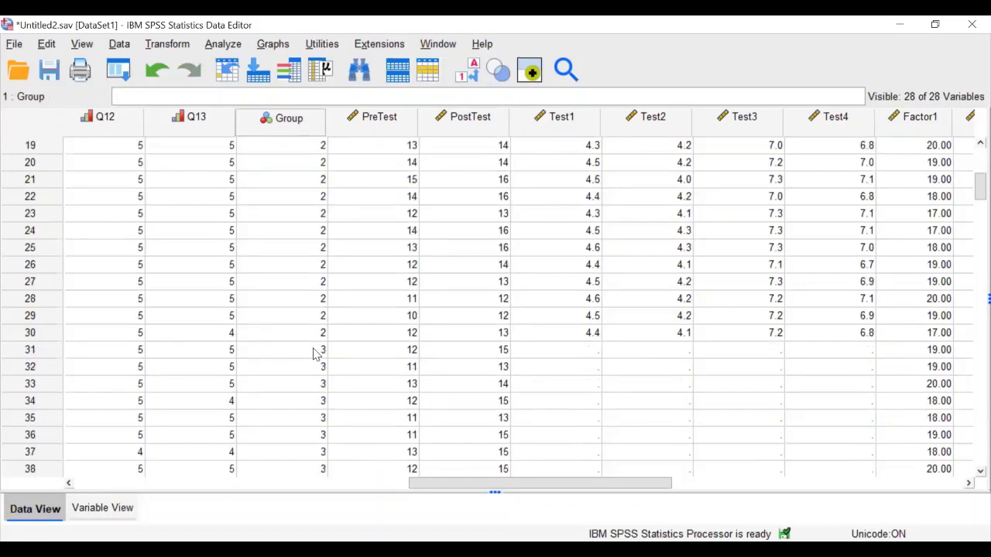
left_click(317, 350)
left_click_drag(493, 431, 489, 482)
key("Delete")
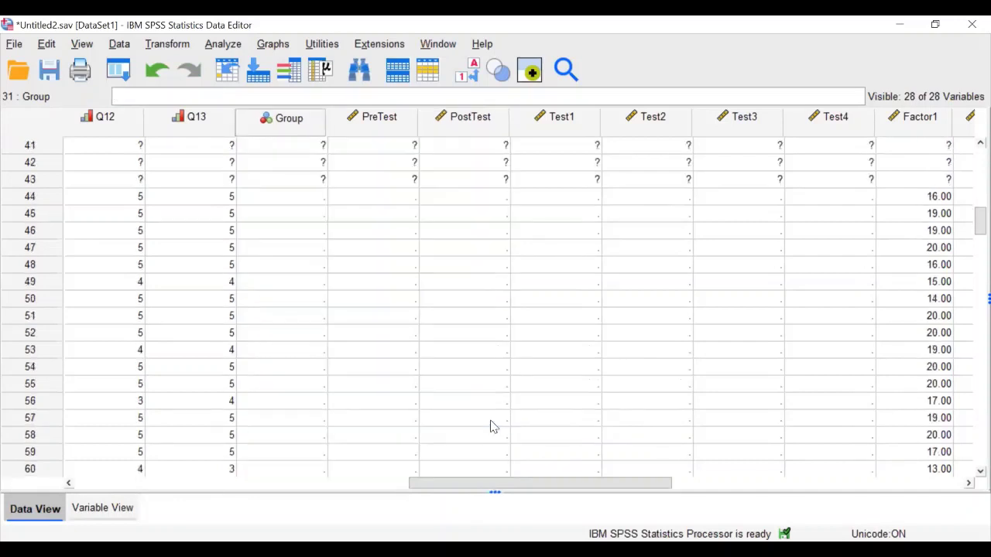
scroll(348, 247, "up", 4)
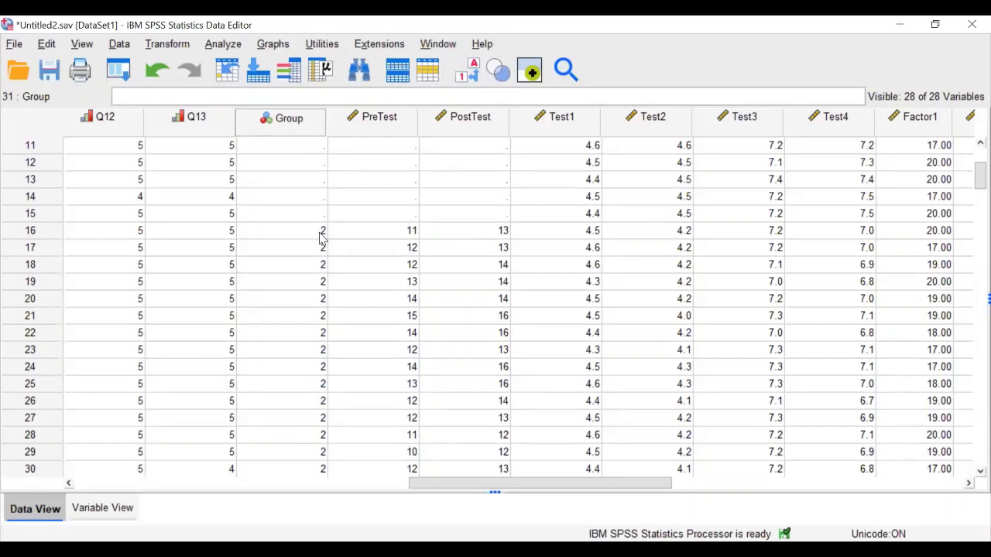
key("ctrl+z")
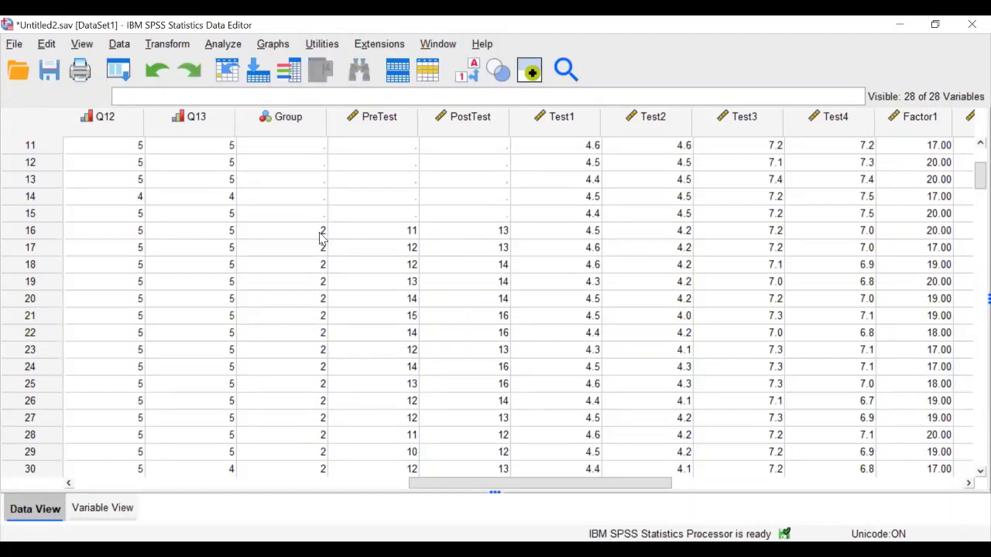
Select Group through PostTest for rows 7–31 and bring up the Analyze menu
scroll(456, 301, "up", 4)
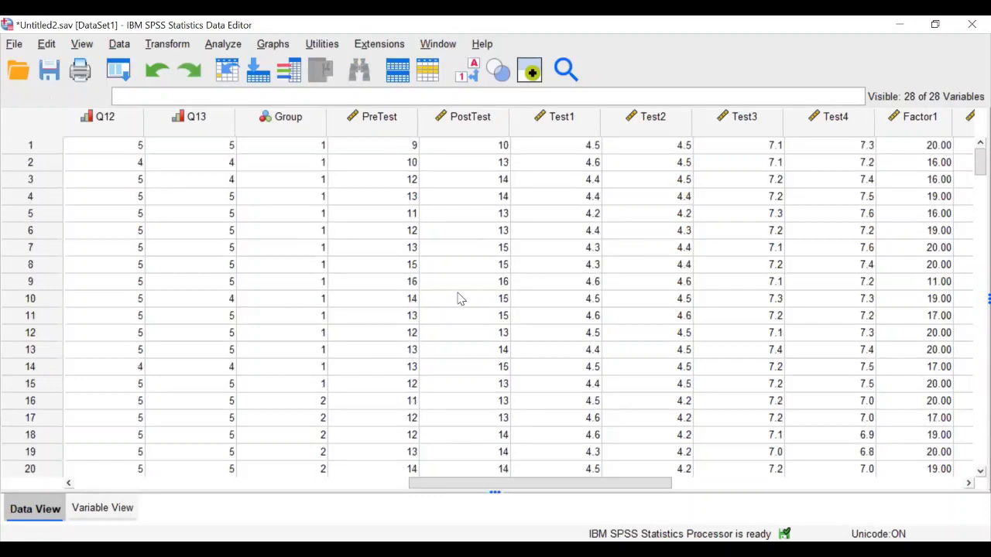
scroll(459, 301, "down", 8)
scroll(460, 301, "up", 1)
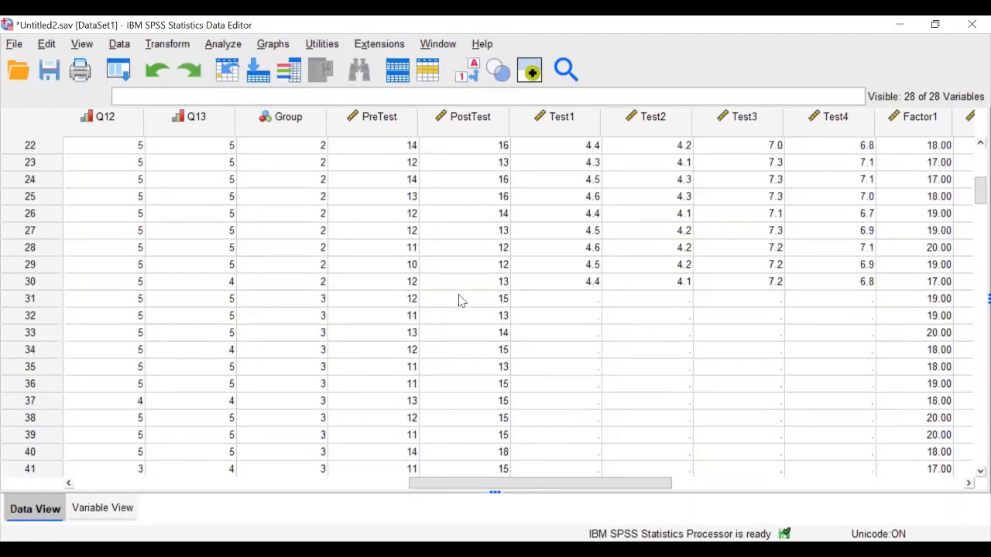
scroll(372, 205, "up", 5)
left_click_drag(283, 146, 480, 489)
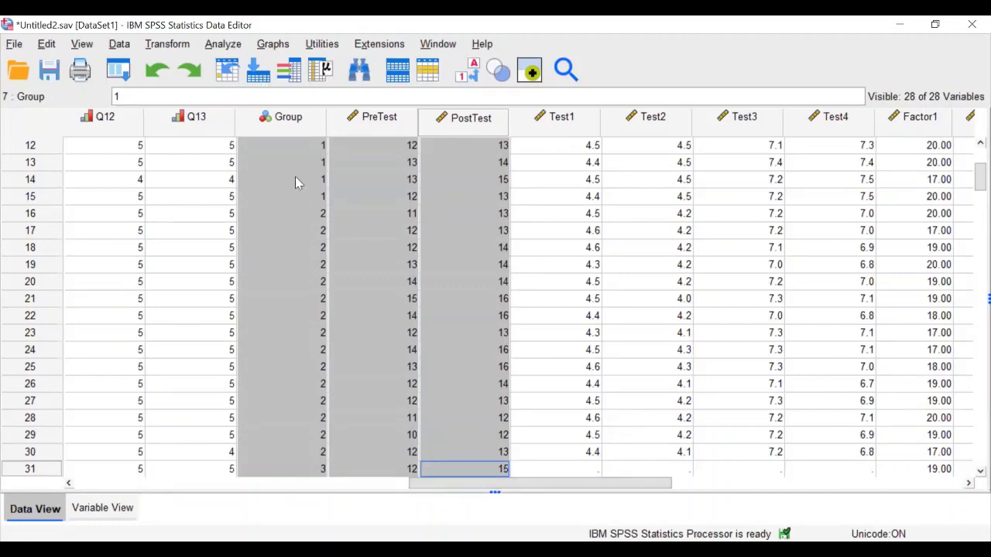
key("alt+a")
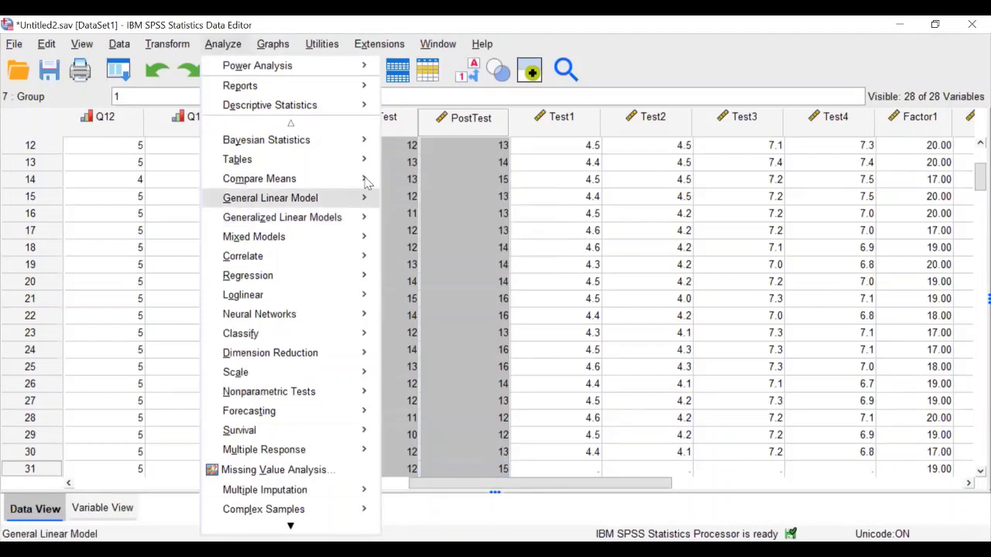
Run a Paired-Samples T Test of Pre Test vs Post Test and view the result (t = -5.888, df 59)
mouse_move(370, 181)
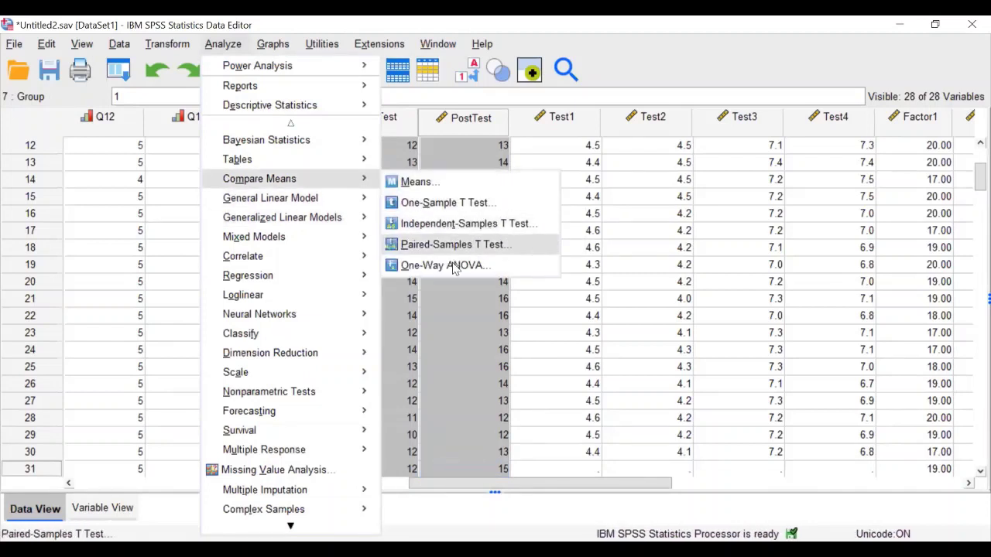
left_click(461, 246)
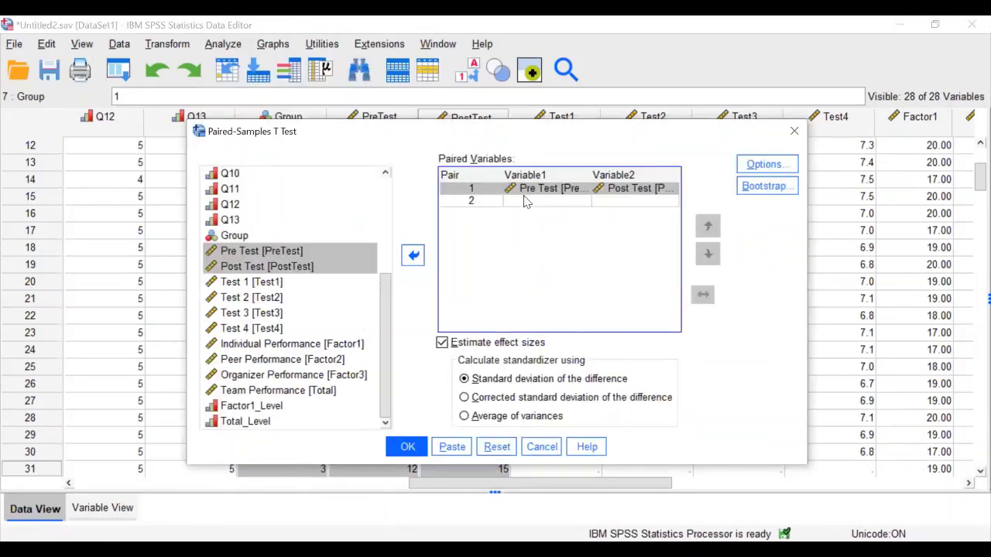
left_click(749, 171)
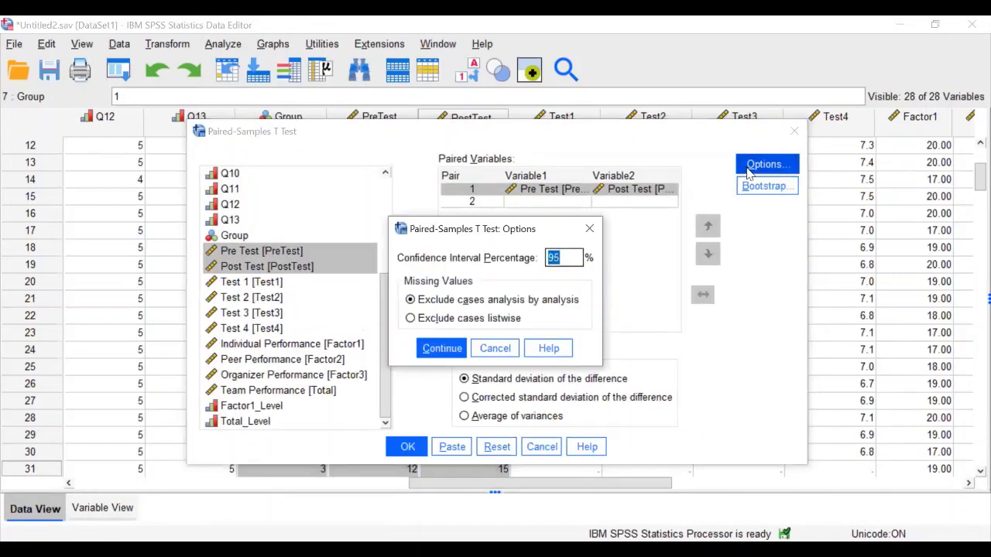
key("Return")
key("Return")
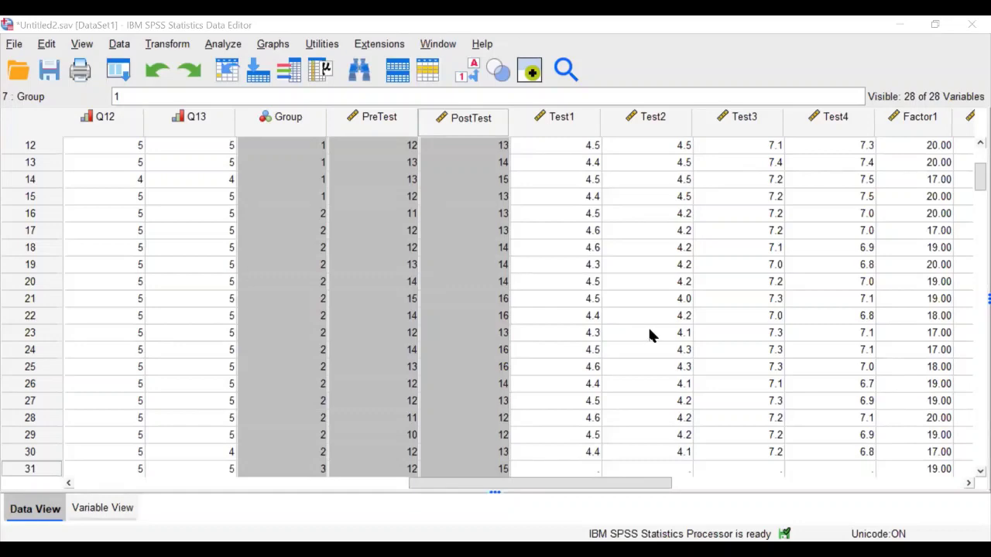
key("alt+Tab")
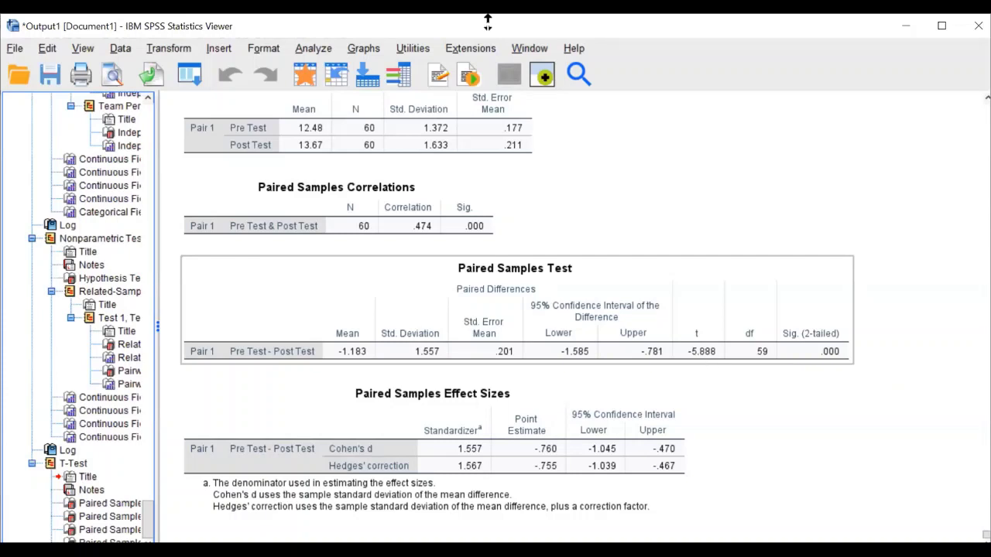
Start a Repeated Measures analysis from the Analyze menu's General Linear Model options
left_click(313, 49)
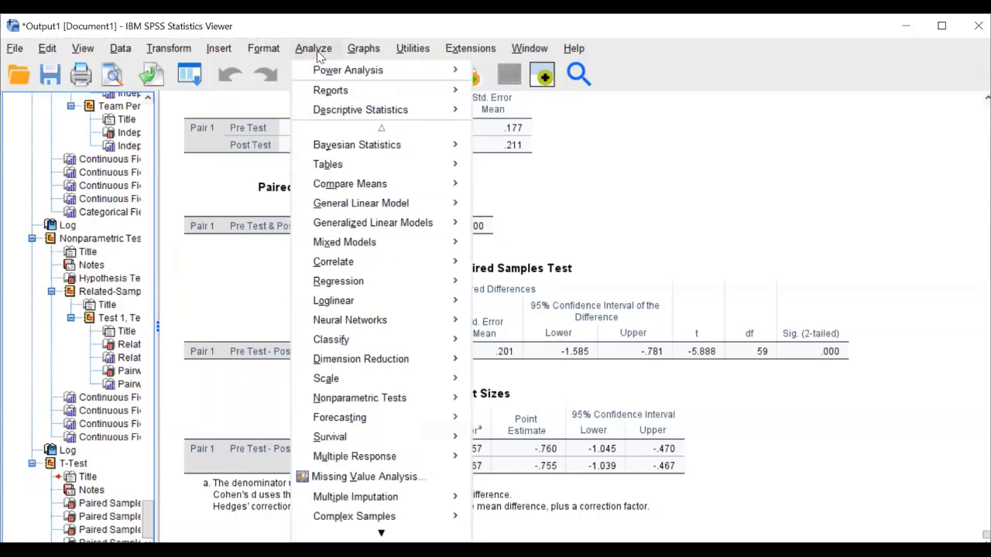
key("x")
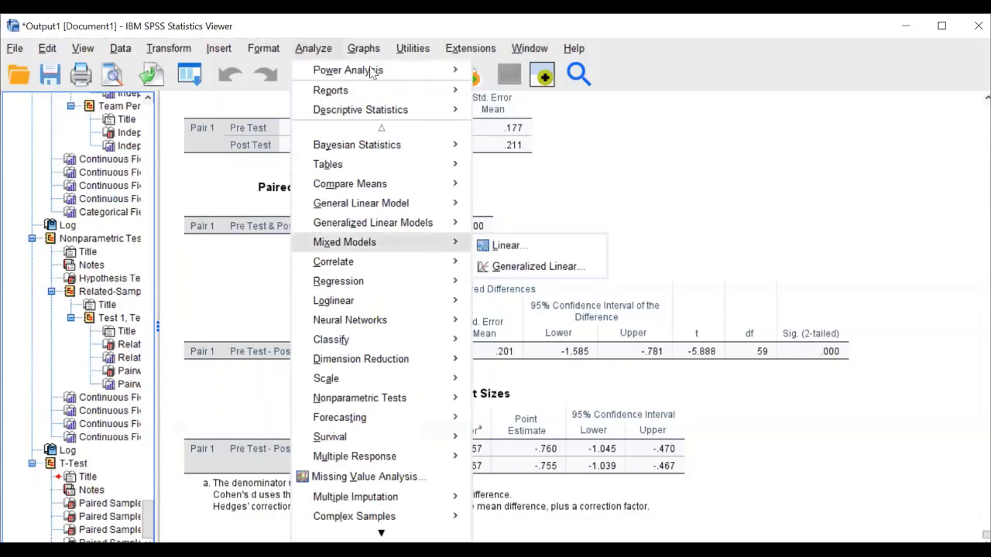
double_click(313, 49)
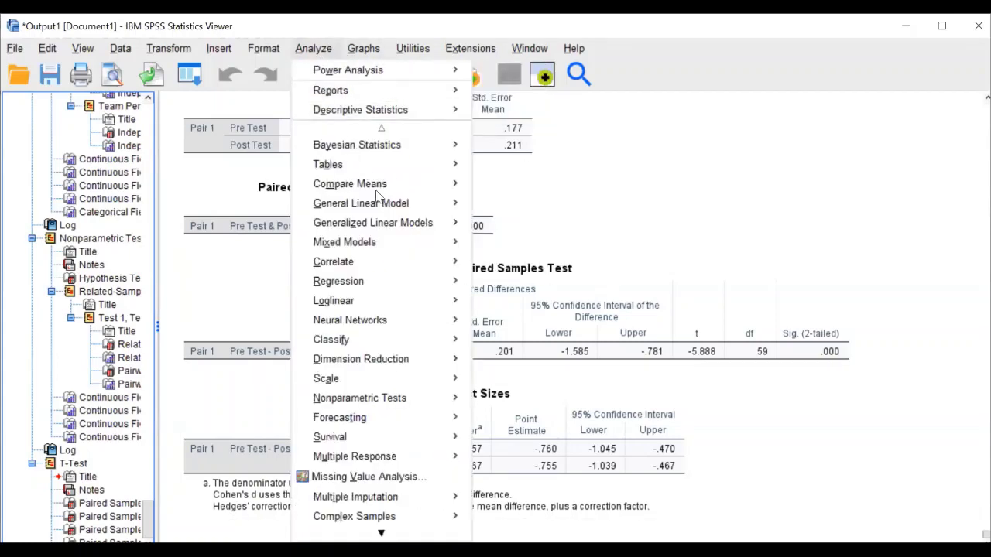
mouse_move(380, 203)
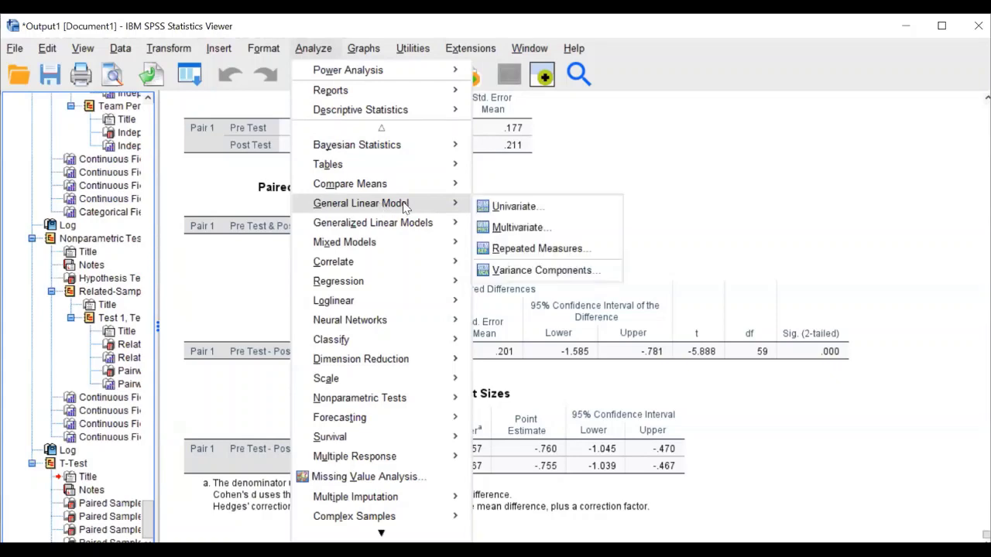
left_click(522, 249)
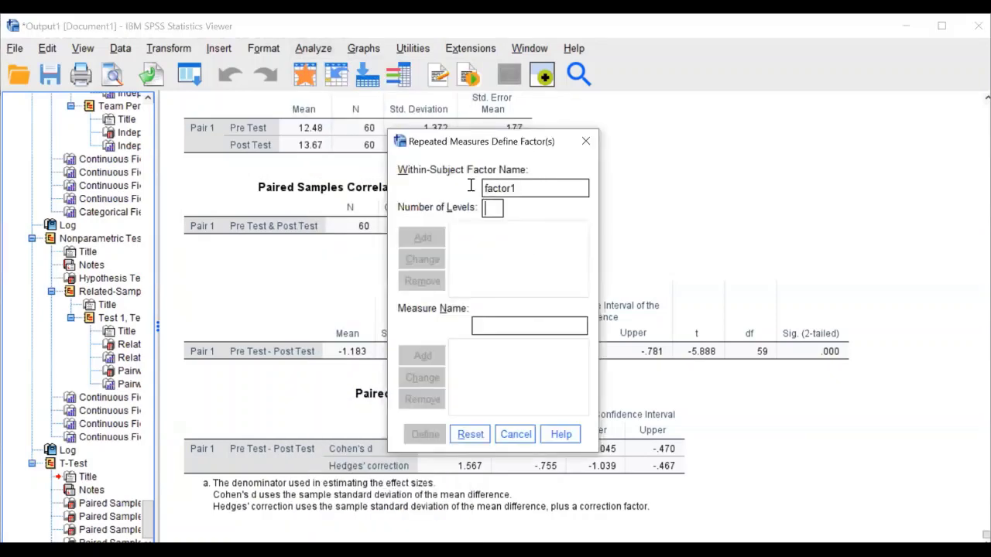
Name the within-subject factor 'Test' with 4 levels, add it, and choose Define
key("shift+Tab")
type("tEST")
key("BackSpace")
key("BackSpace")
key("BackSpace")
key("BackSpace")
type("Test")
left_click(493, 208)
type("4")
left_click(424, 239)
left_click(418, 436)
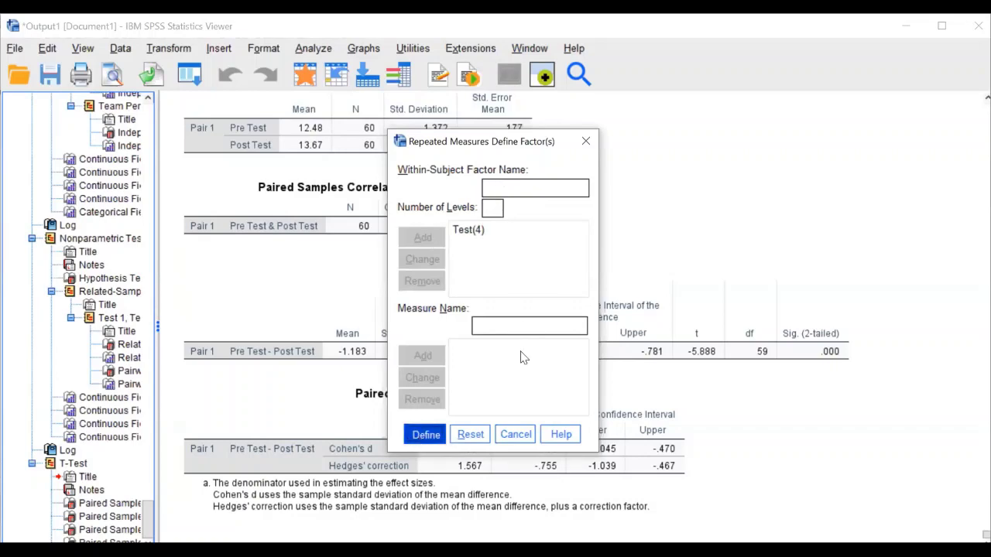
left_click_drag(411, 195, 387, 286)
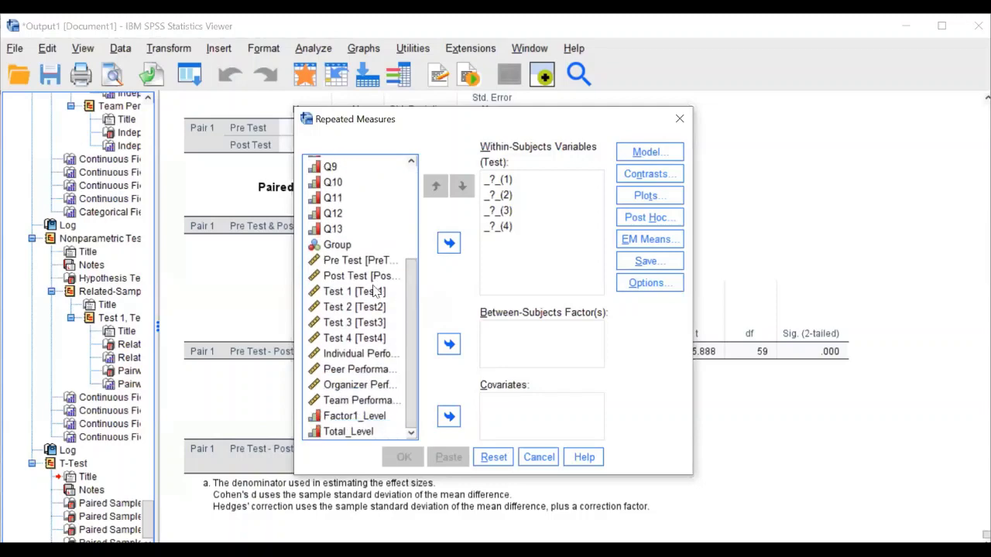
Assign Test 1 through Test 4 as the four within-subjects levels of Test
left_click(378, 291)
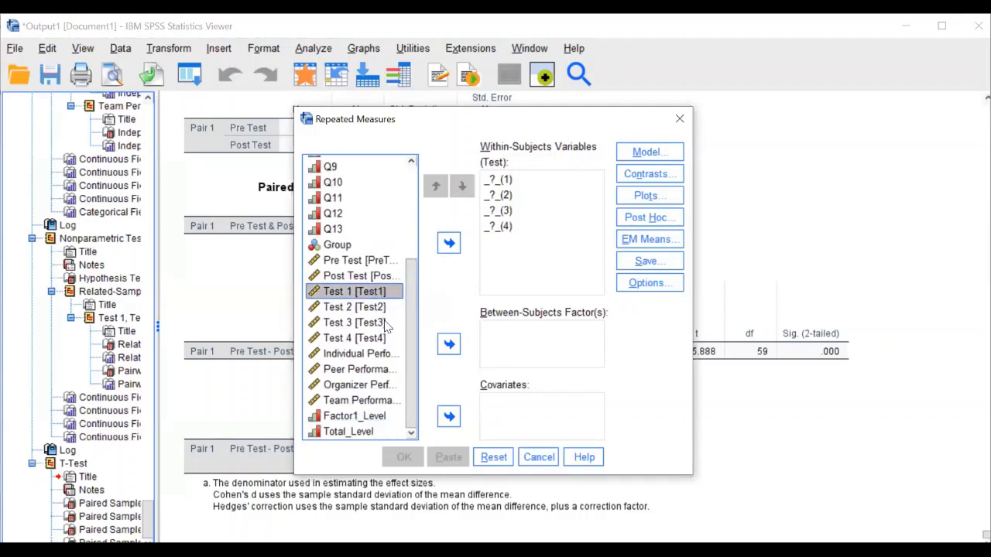
left_click(383, 322, "shift")
left_click(379, 339, "shift")
left_click(449, 243)
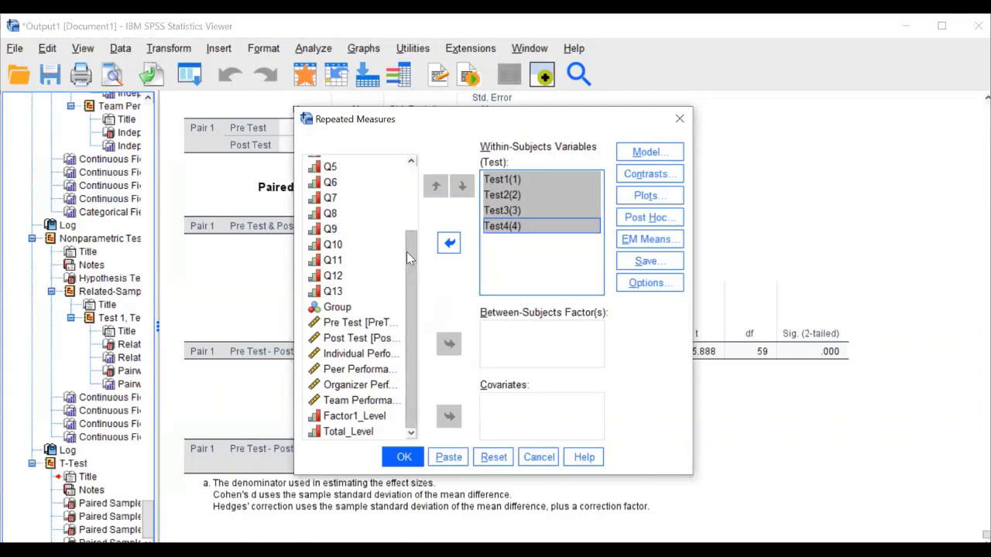
Add Gender as a between-subjects factor, then remove it again
scroll(404, 253, "up", 2)
left_click(370, 168)
left_click(449, 345)
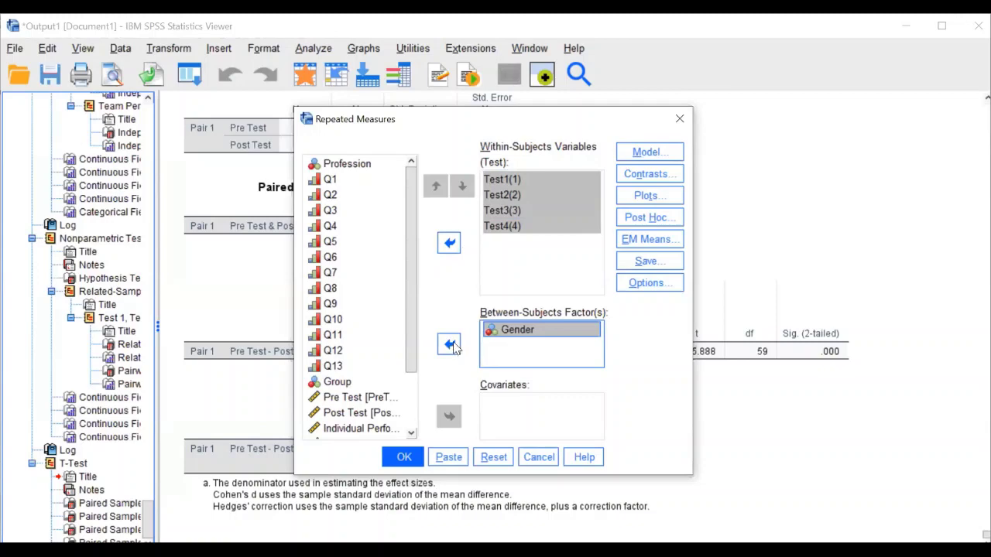
left_click(451, 345)
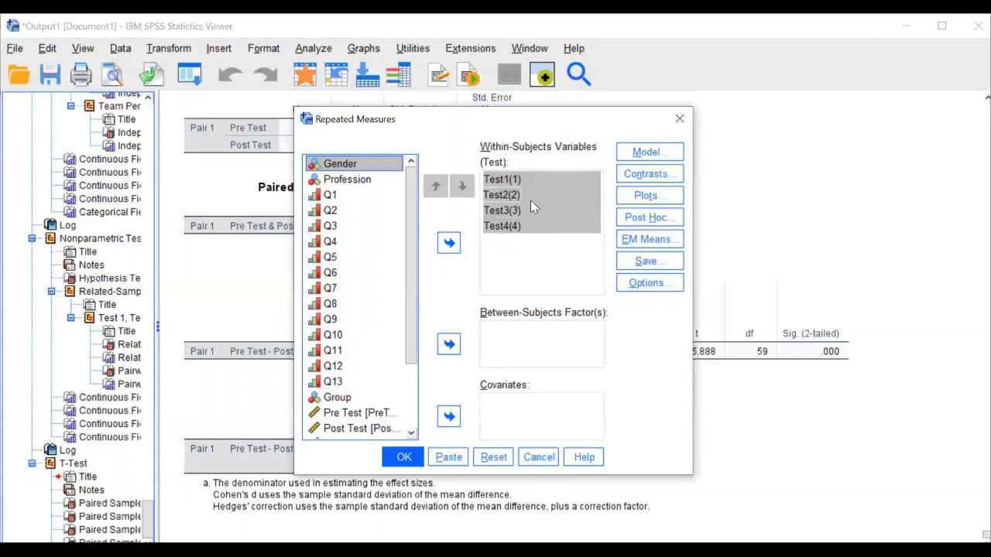
left_click(658, 219)
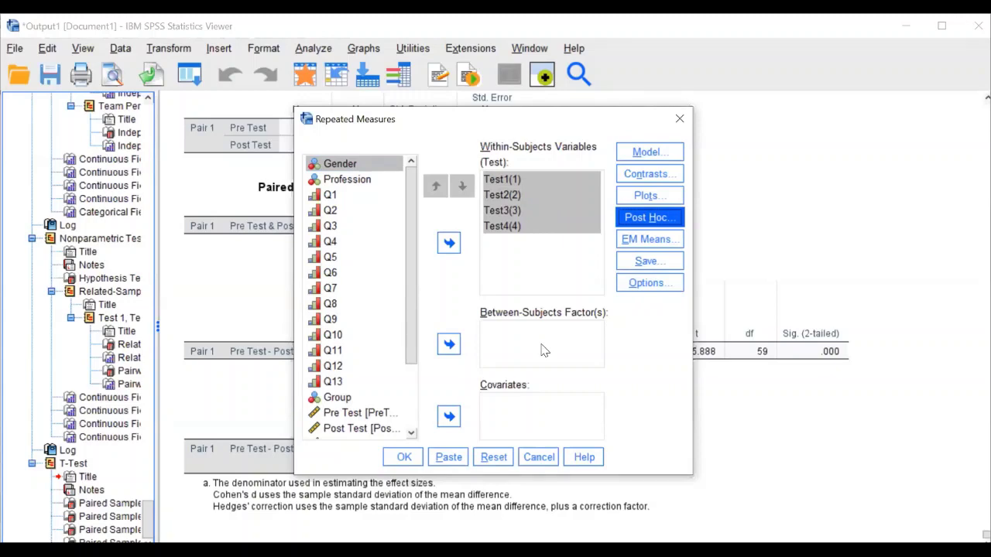
Display estimated marginal means for Test with Bonferroni-adjusted main-effect comparisons
left_click(671, 241)
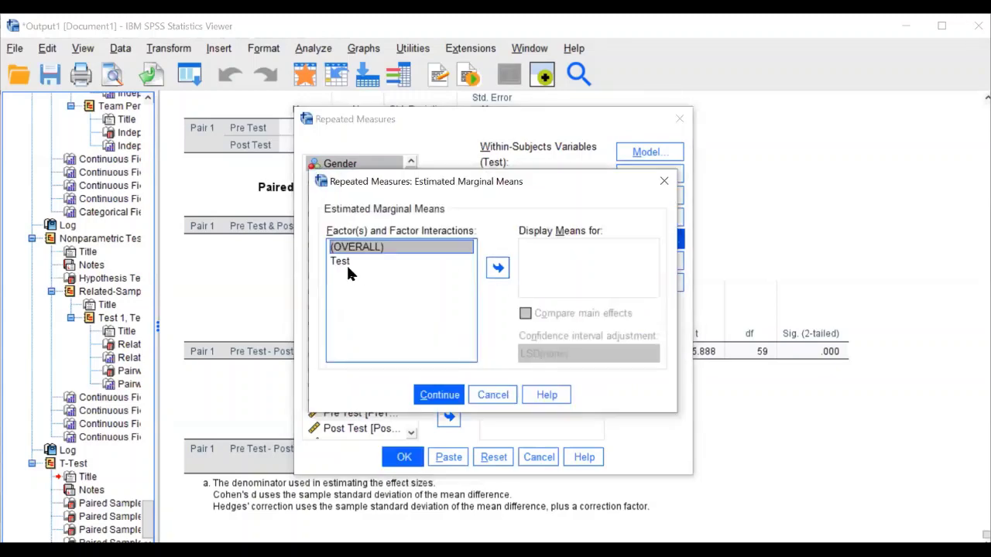
left_click(346, 262)
left_click(498, 269)
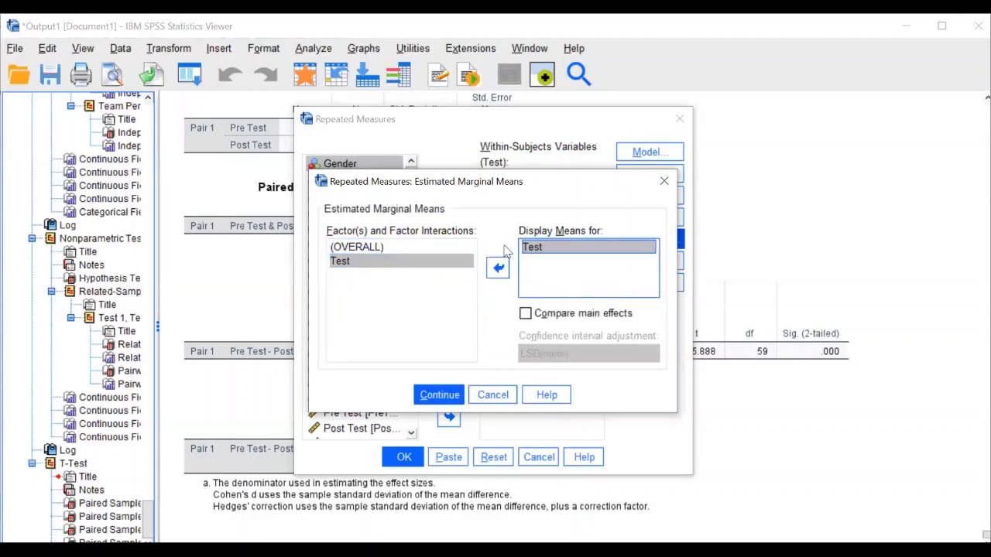
left_click(553, 314)
left_click(566, 353)
left_click(544, 387)
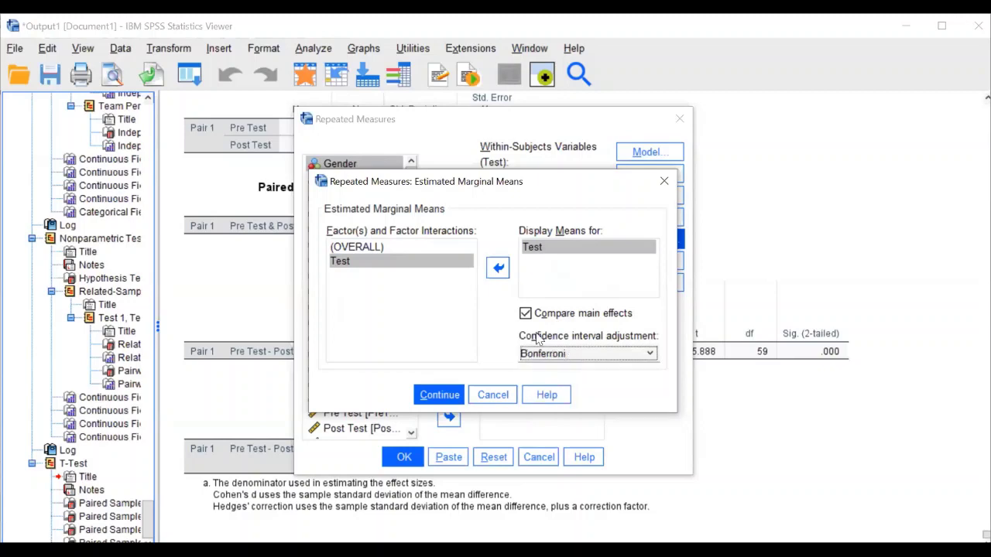
key("Tab")
key("Return")
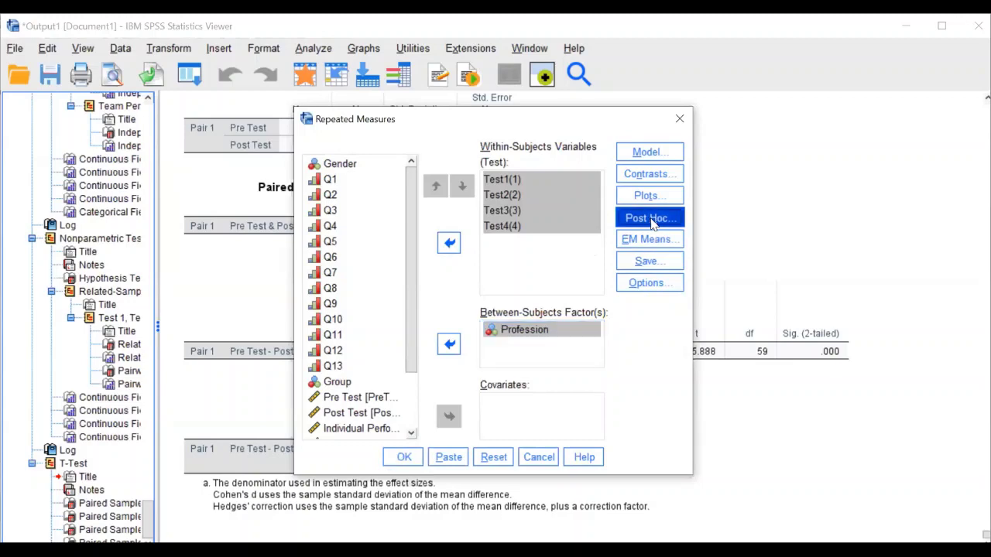
Remove Profession from the between-subjects factors and run the repeated measures analysis
left_click(555, 333)
left_click(449, 344)
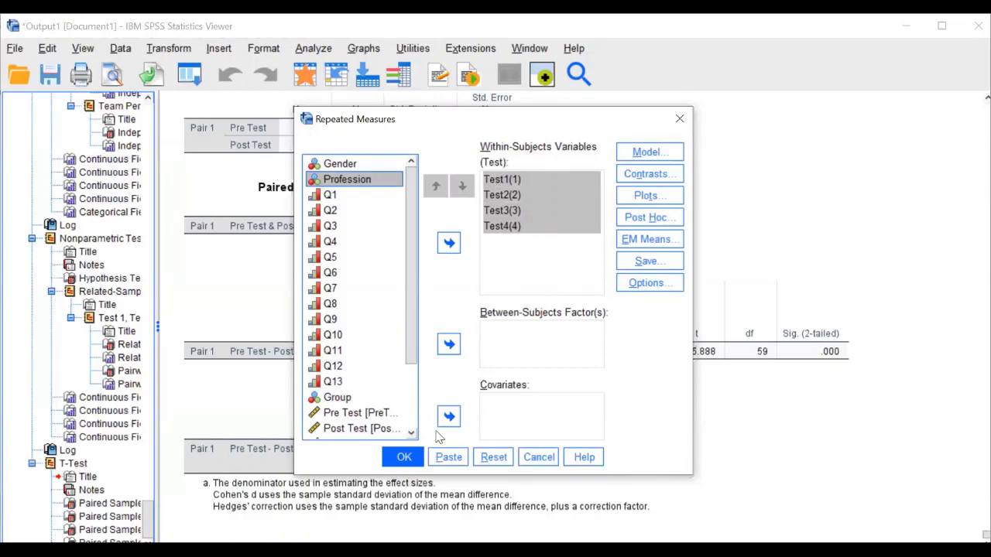
left_click(414, 460)
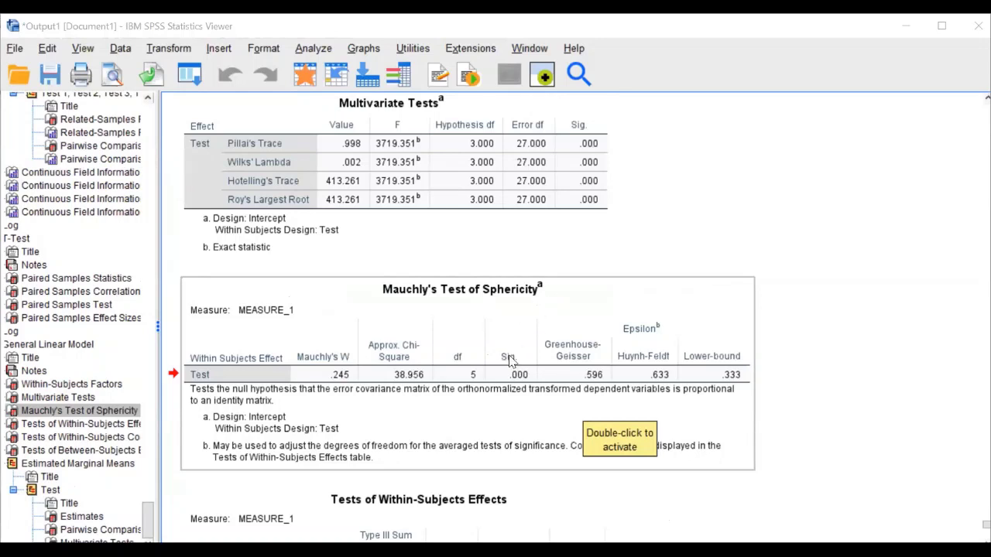
Scroll through the output for Mauchly's test, within-subjects effects, Test means and Bonferroni pairwise comparisons
scroll(559, 395, "down", 2)
scroll(328, 302, "down", 2)
scroll(329, 291, "down", 2)
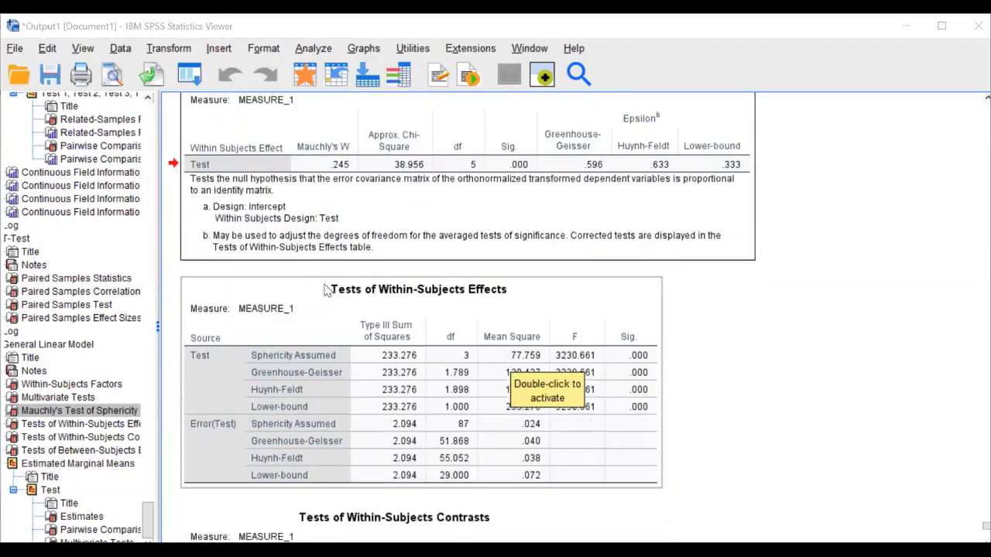
scroll(347, 290, "down", 2)
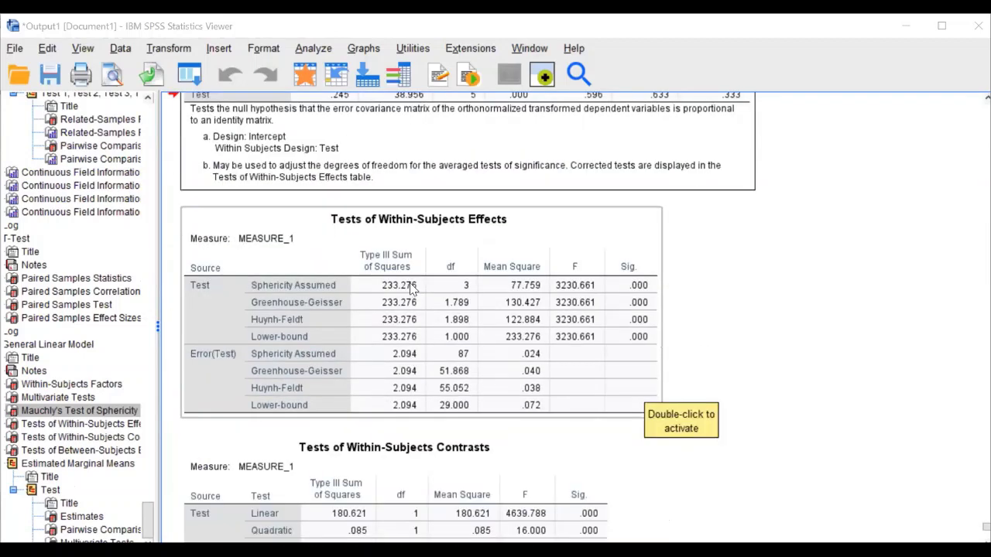
scroll(411, 288, "up", 4)
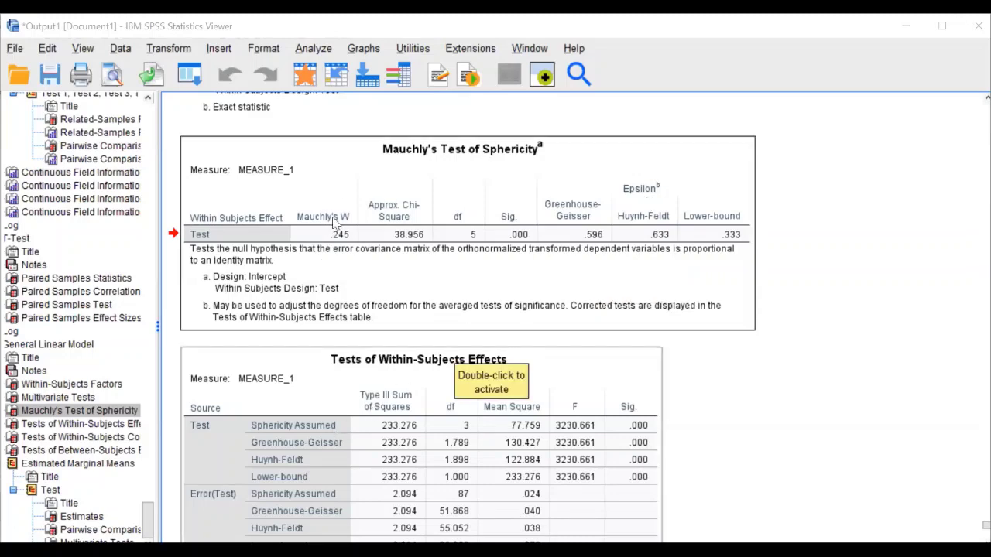
key("Down")
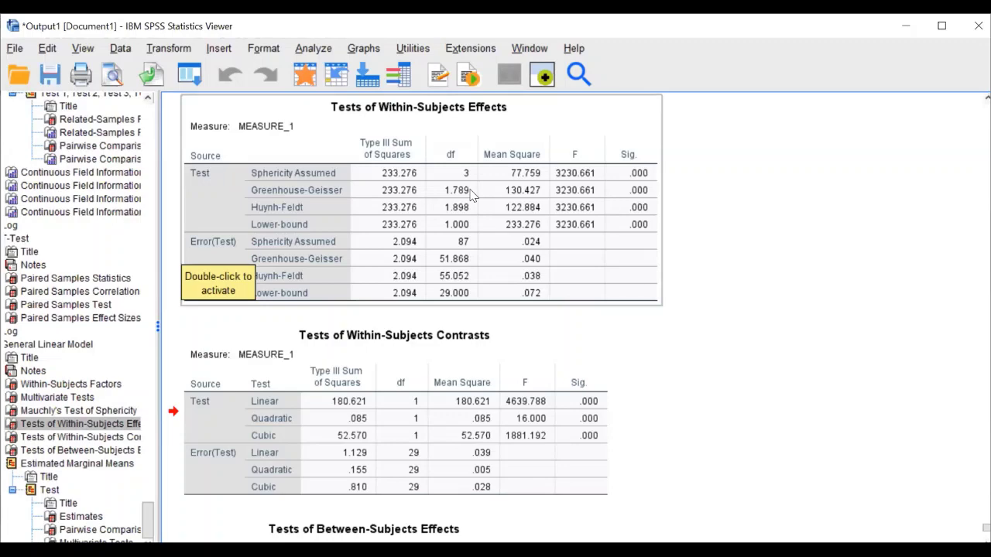
scroll(476, 208, "down", 2)
scroll(445, 292, "down", 5)
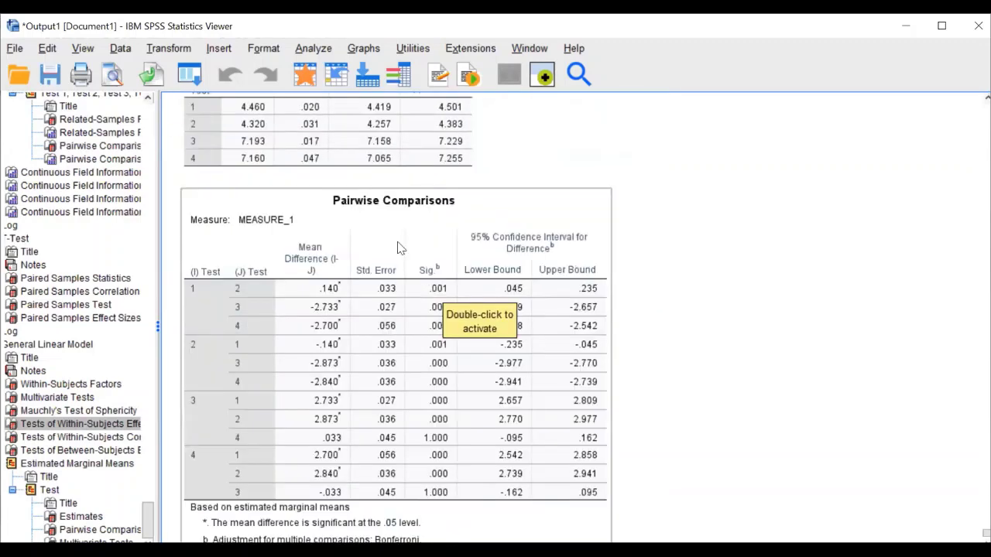
scroll(425, 294, "down", 6)
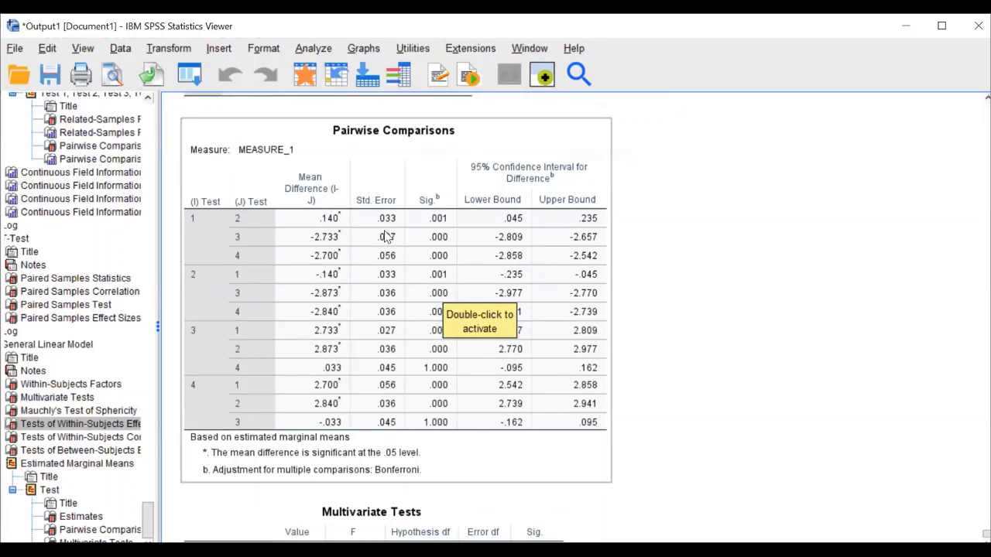
scroll(394, 228, "up", 3)
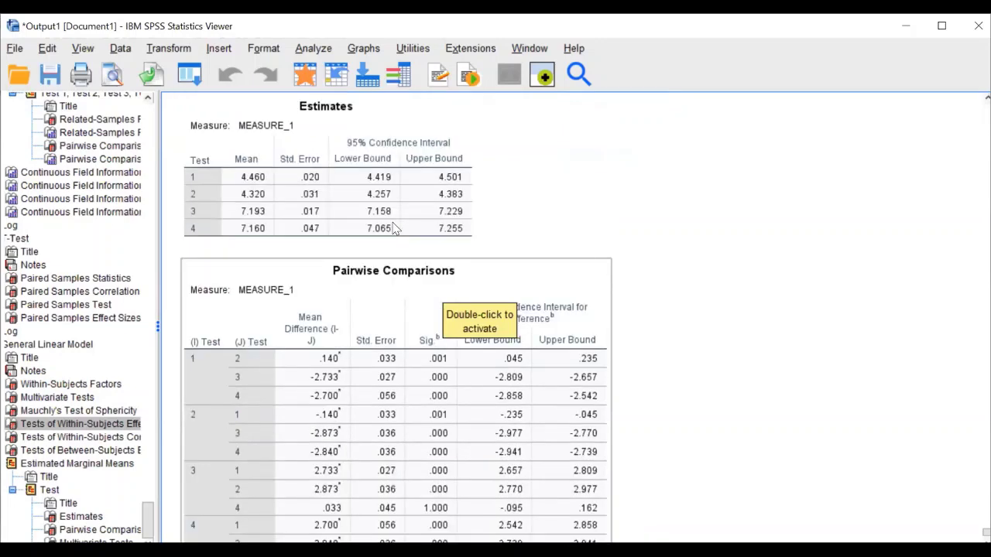
scroll(394, 228, "up", 4)
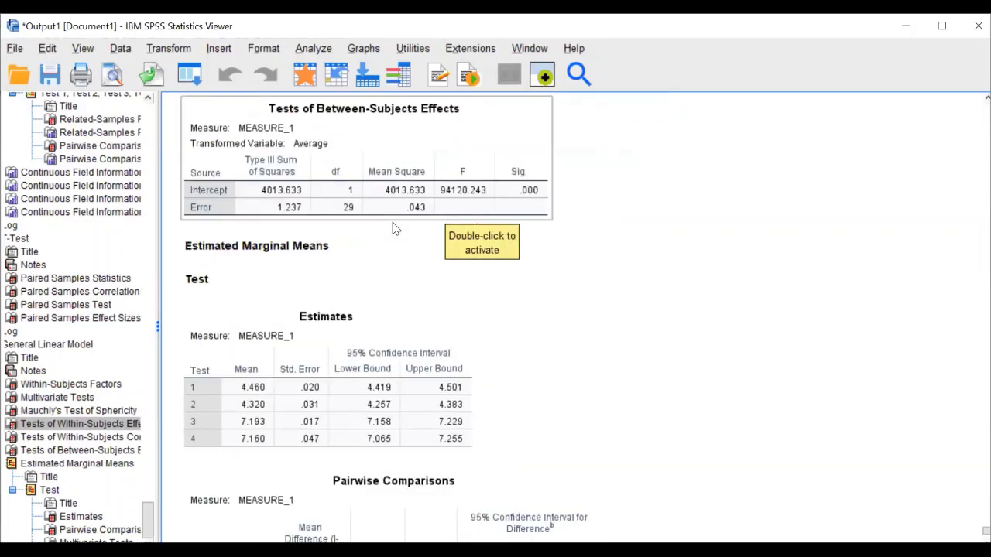
scroll(394, 229, "up", 1)
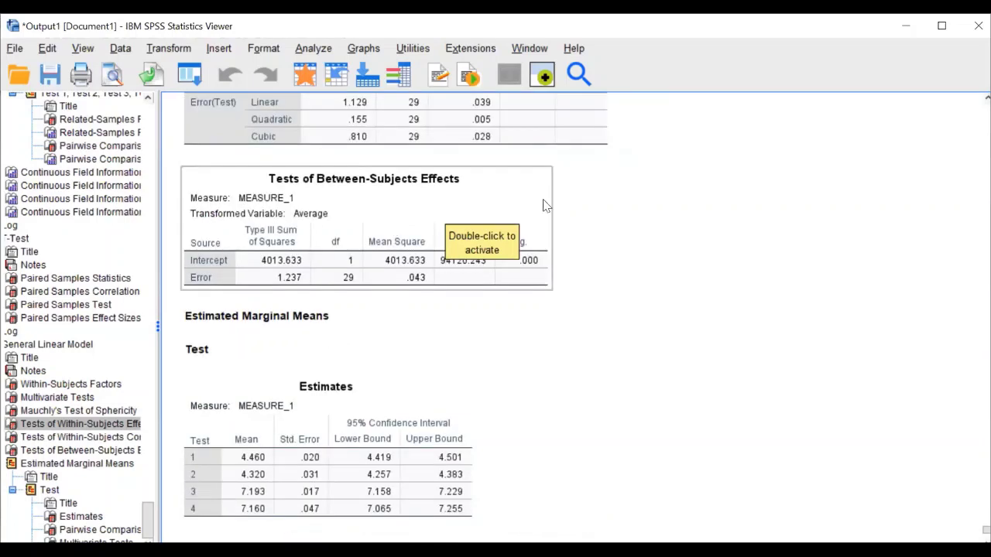
scroll(396, 228, "up", 3)
scroll(546, 202, "up", 4)
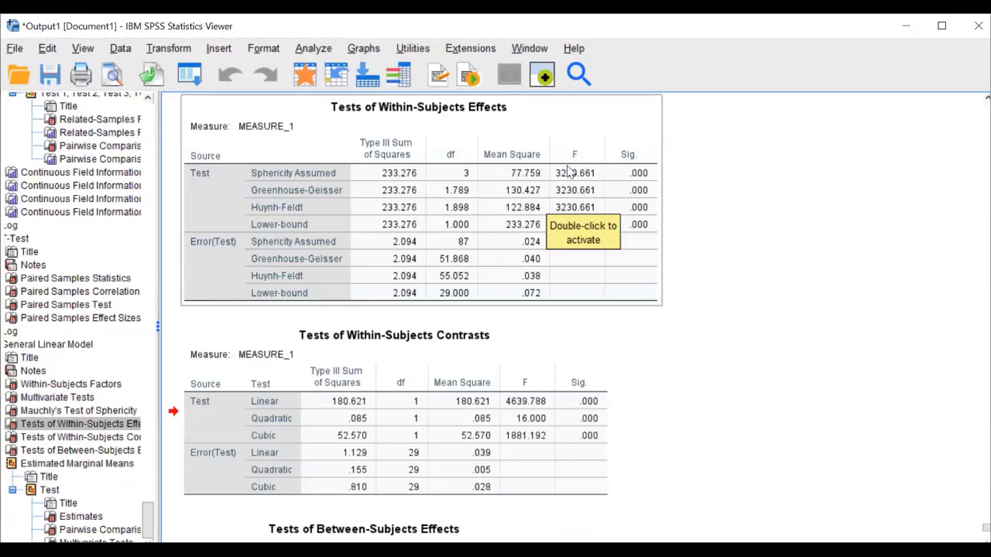
scroll(507, 312, "down", 14)
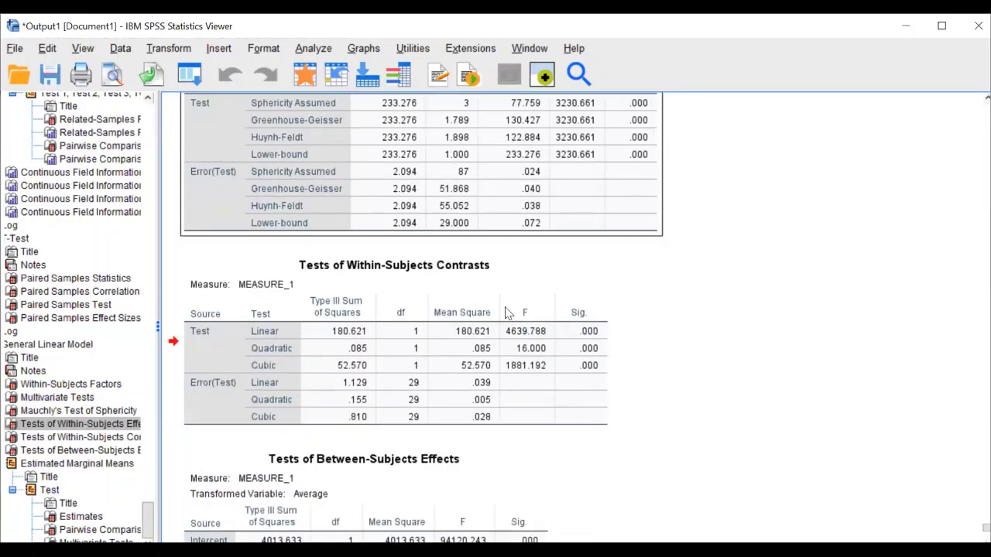
scroll(507, 309, "down", 5)
scroll(508, 311, "up", 3)
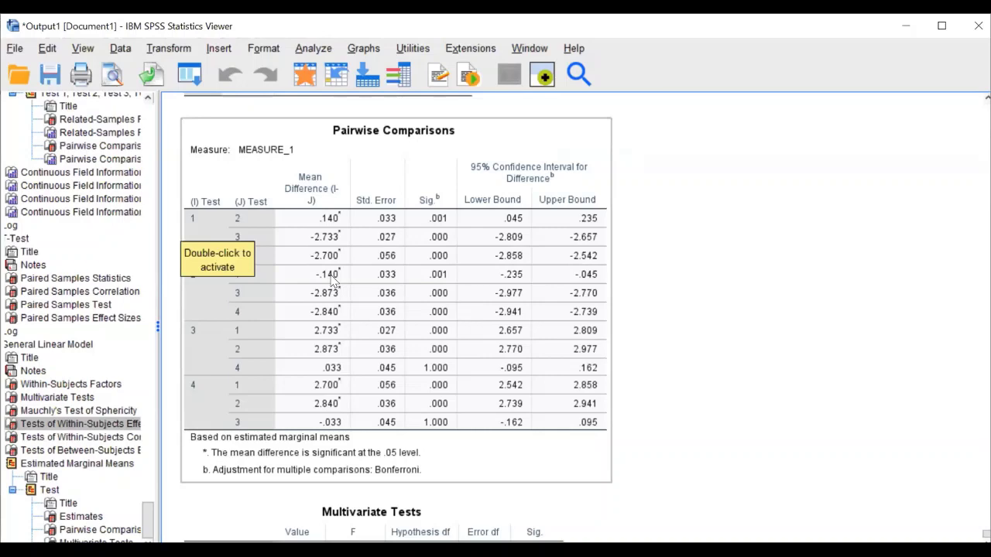
scroll(321, 159, "up", 5)
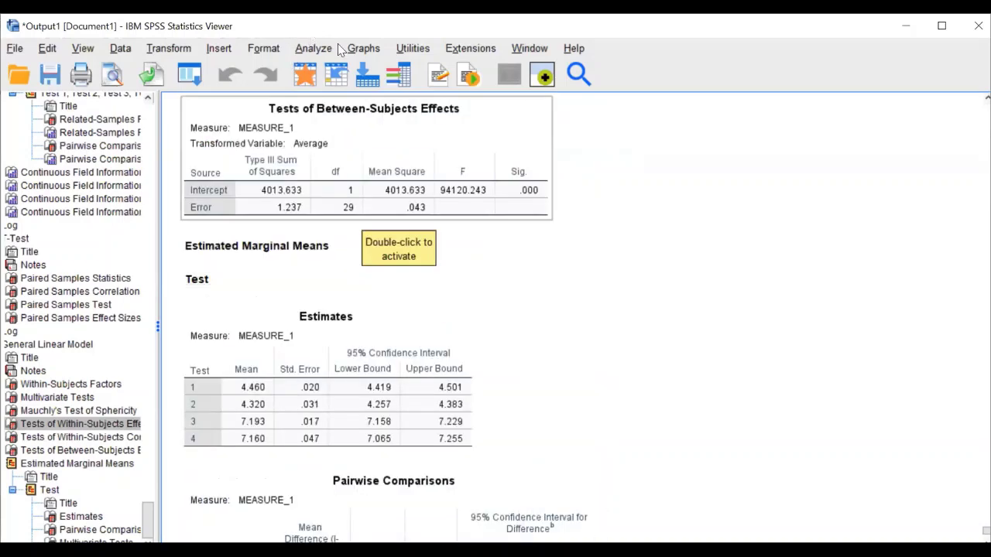
Set up a Univariate model: Post Test dependent, Group fixed factor, Pre Test covariate
left_click(313, 48)
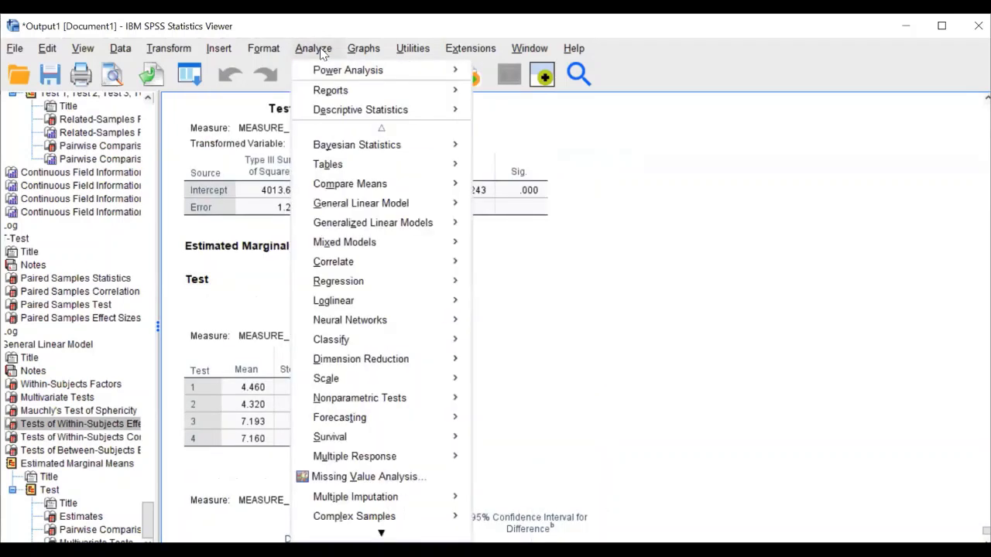
mouse_move(452, 204)
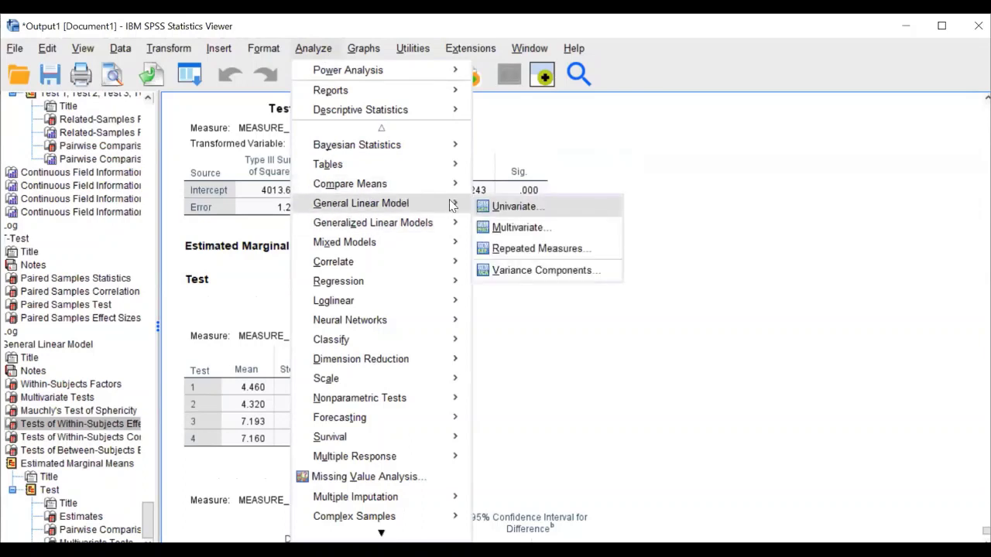
key("Return")
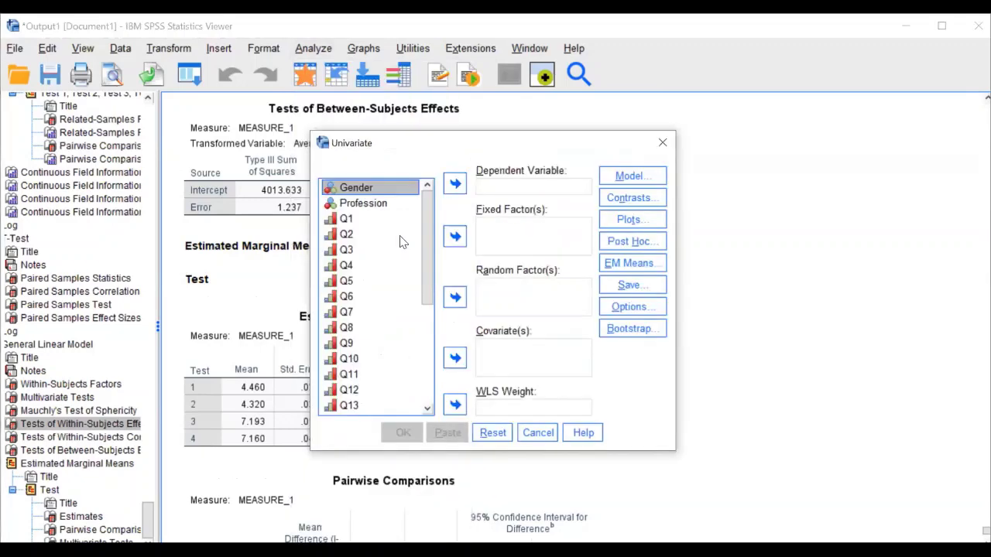
scroll(401, 242, "down", 5)
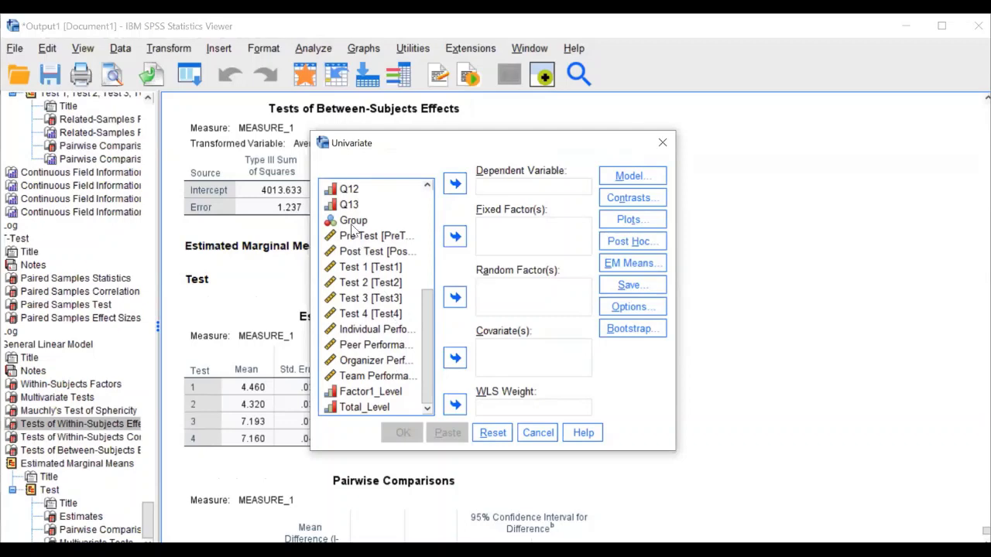
left_click(355, 223)
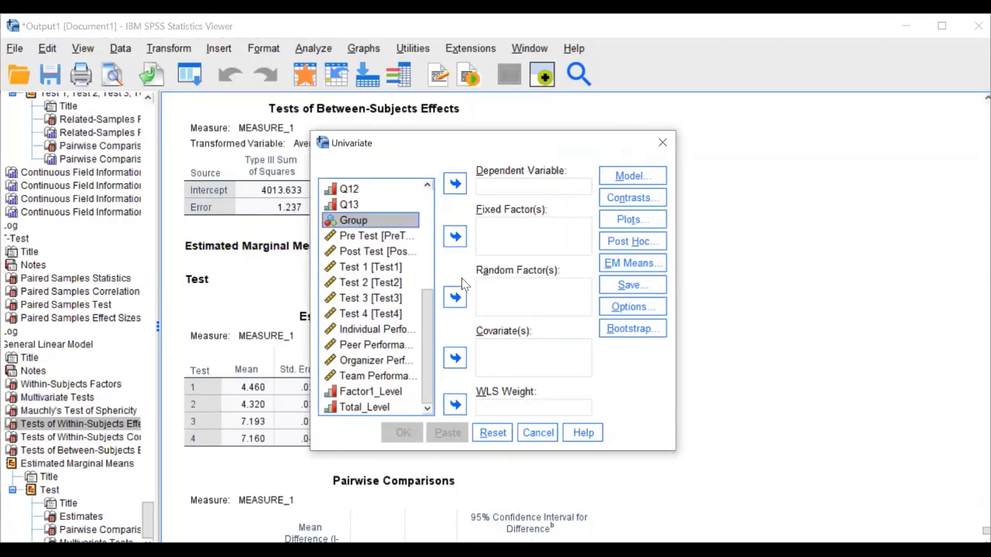
left_click(455, 236)
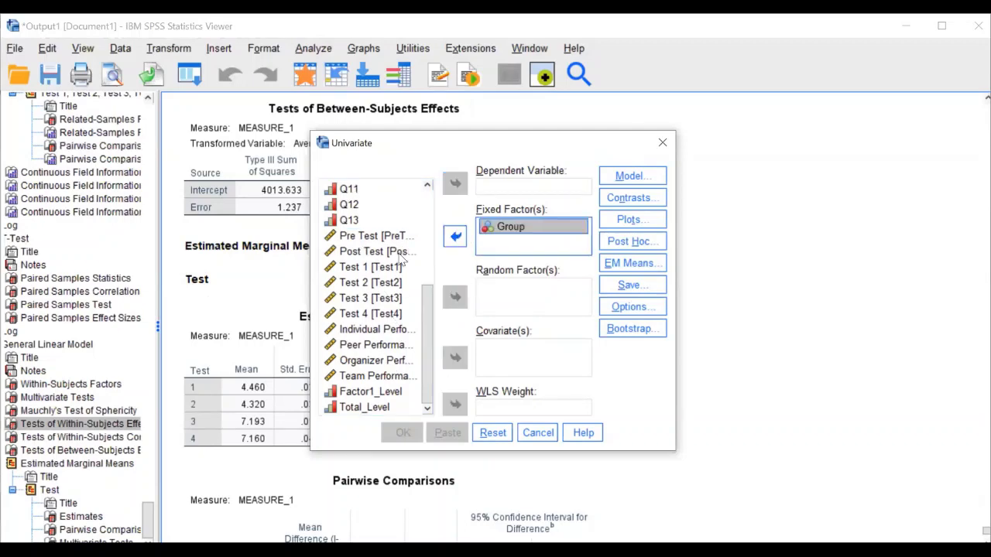
left_click(400, 253)
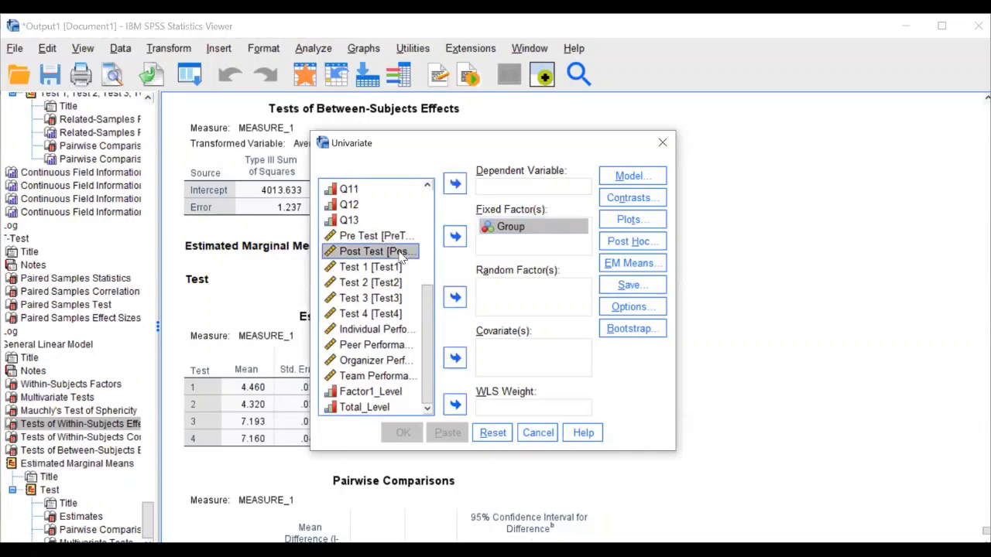
left_click(456, 184)
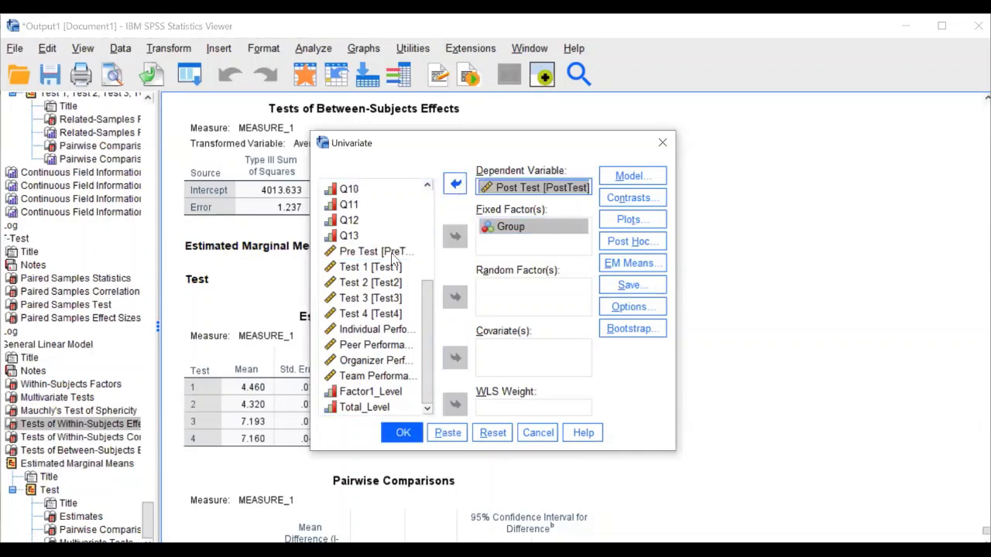
left_click(456, 359)
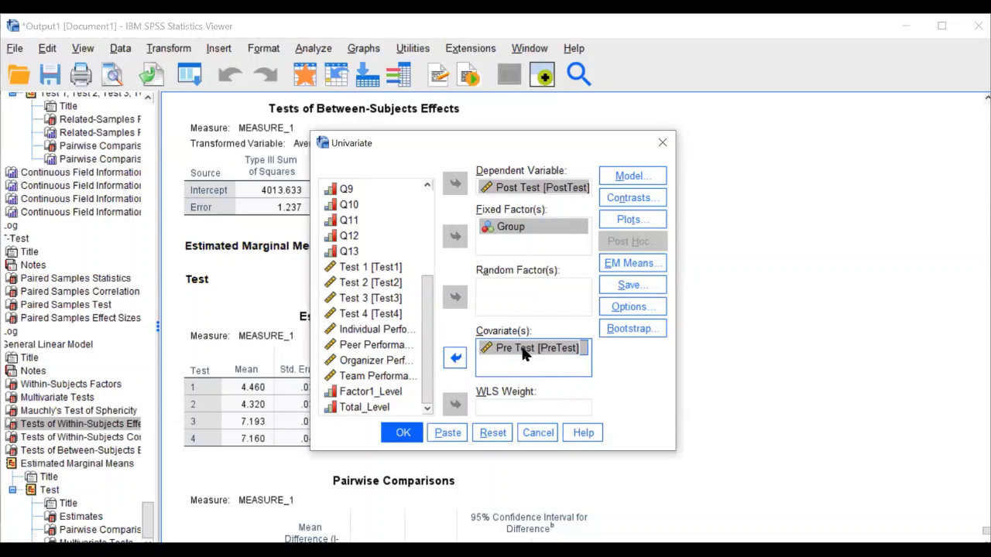
Tick descriptive statistics, homogeneity tests, effect size estimates and observed power in Options
left_click(614, 309)
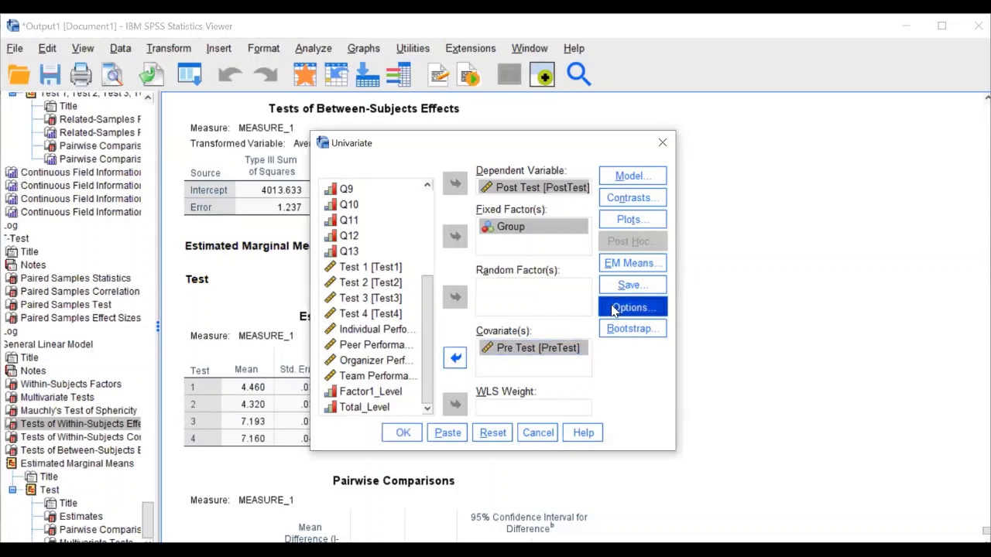
left_click(395, 138)
left_click(533, 141)
left_click(404, 161)
left_click(391, 177)
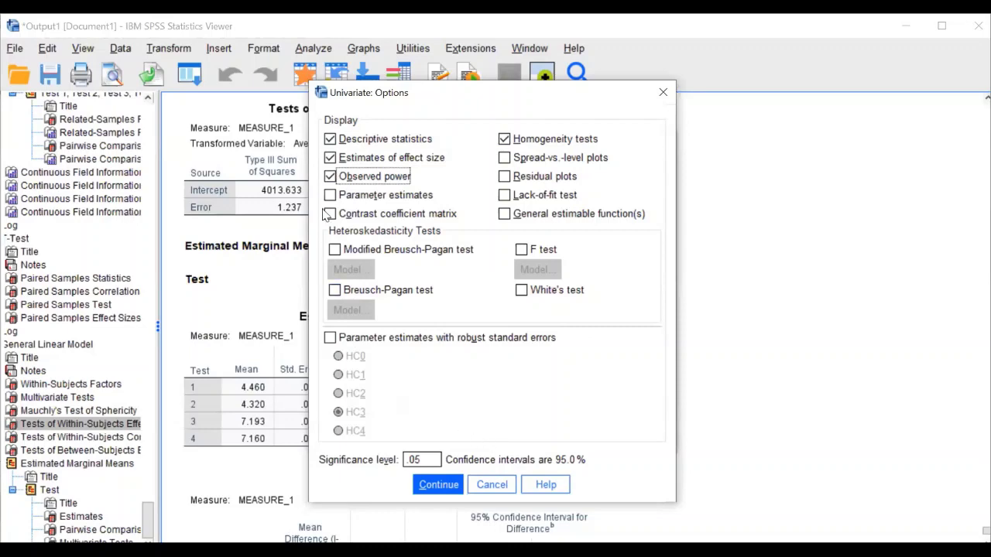
Add estimated marginal means for Group with Bonferroni comparisons and run the ANCOVA
left_click(439, 485)
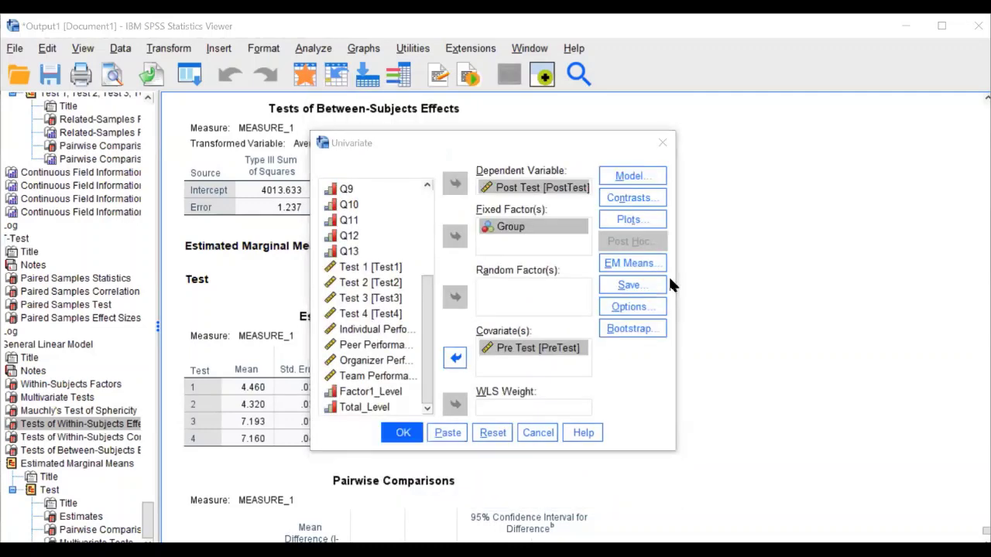
left_click(656, 266)
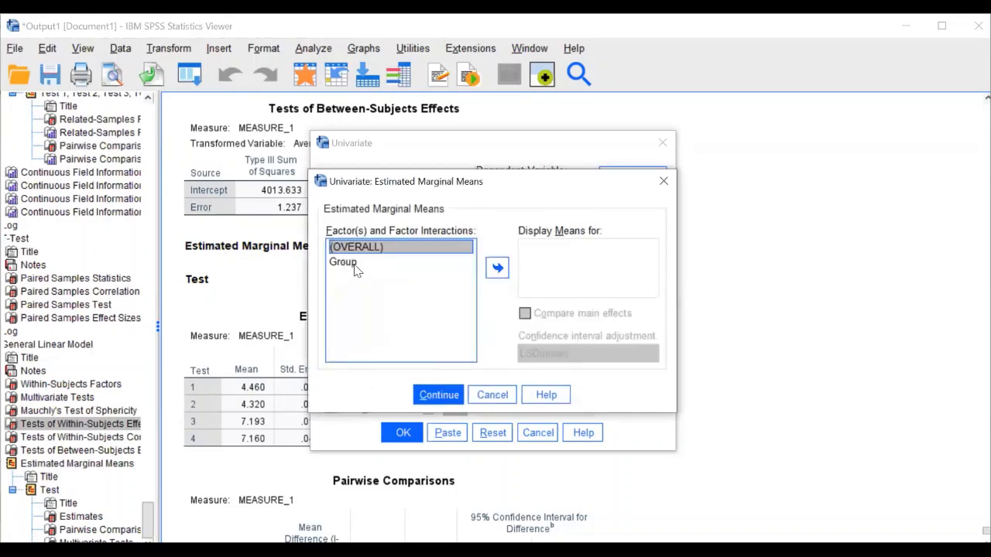
left_click(353, 264)
key("Return")
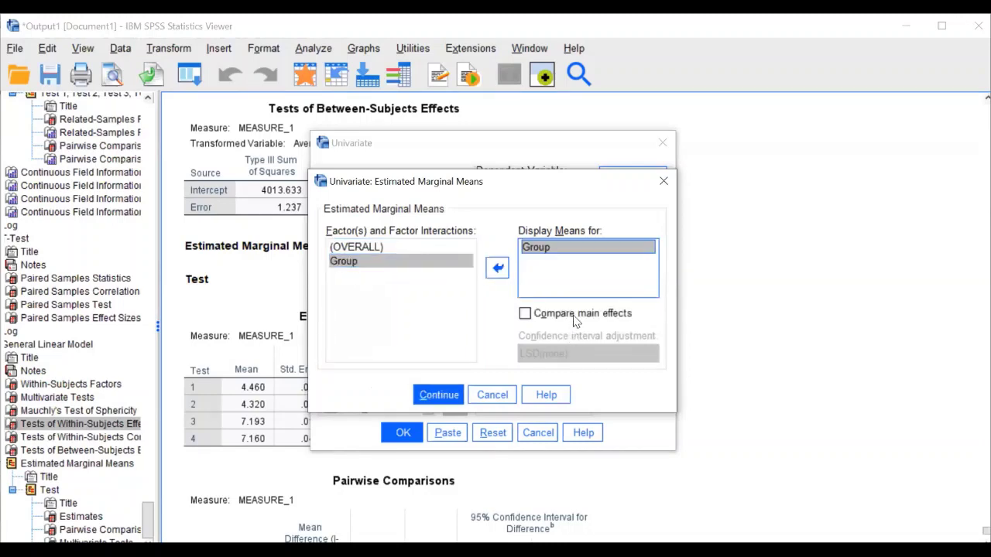
left_click(576, 316)
left_click(573, 354)
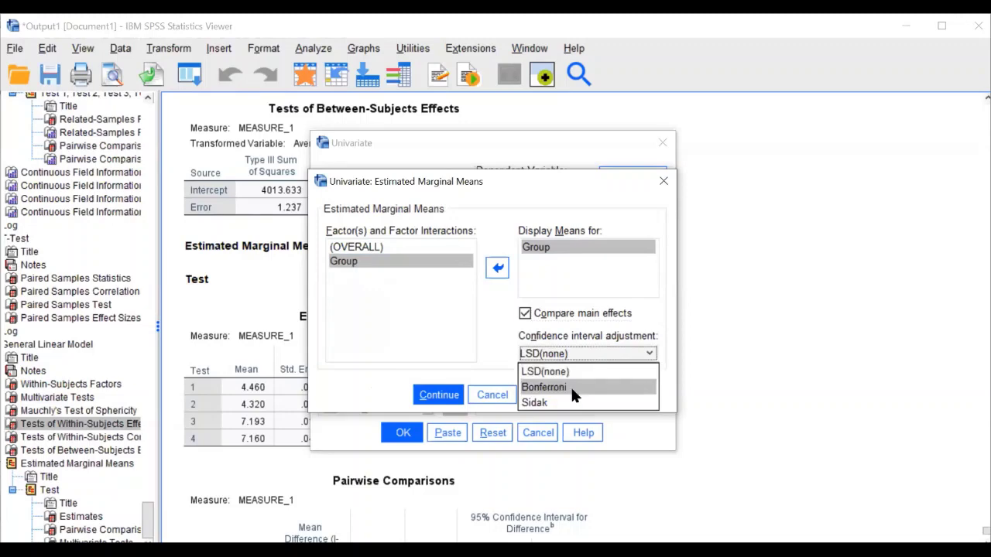
left_click(570, 382)
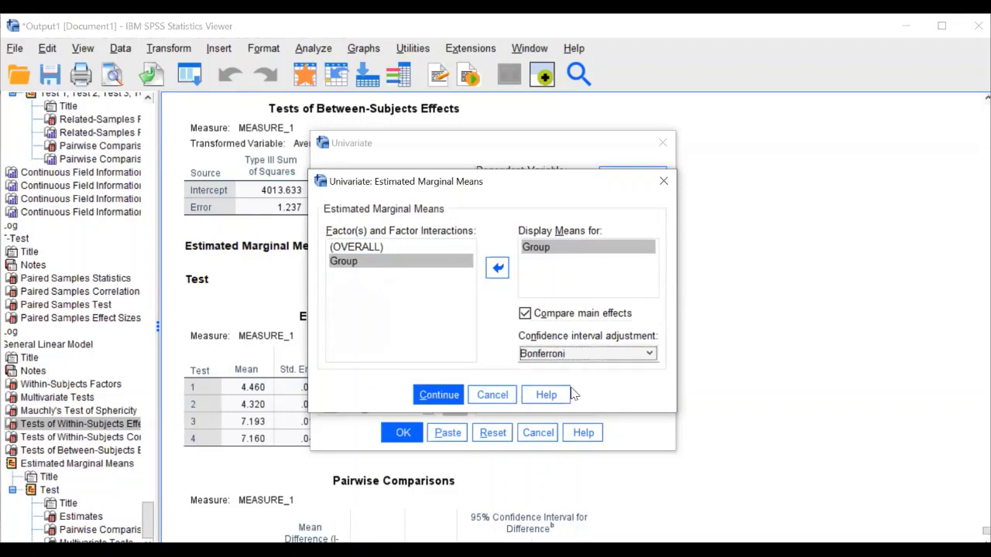
left_click(439, 394)
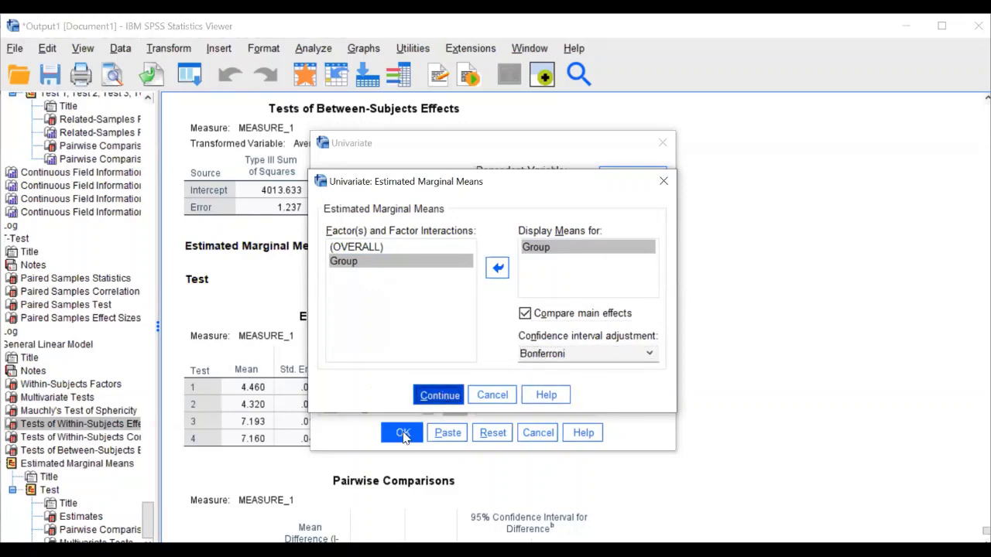
left_click(439, 395)
Scroll the ANCOVA output down to the Tests of Between-Subjects Effects table and select it
key("Return")
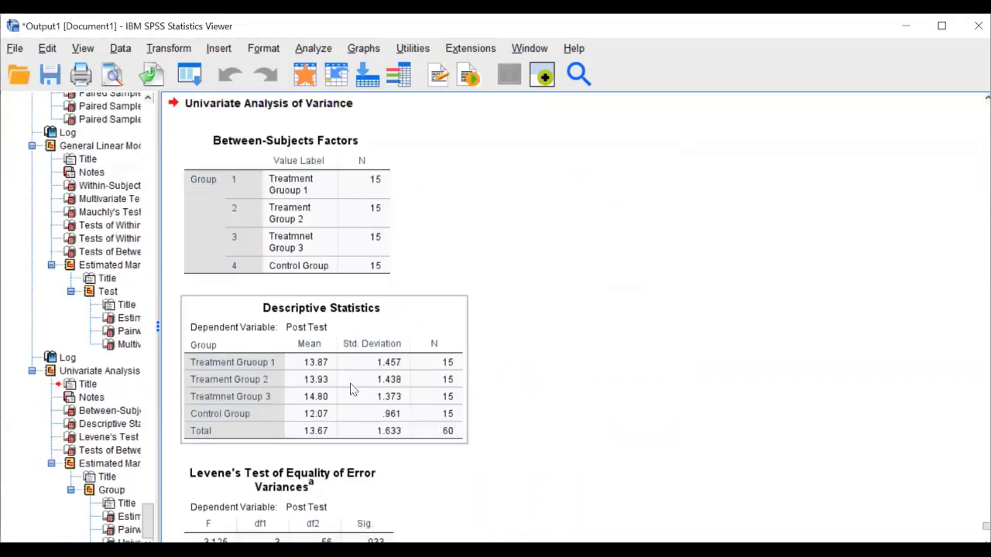
scroll(378, 402, "down", 3)
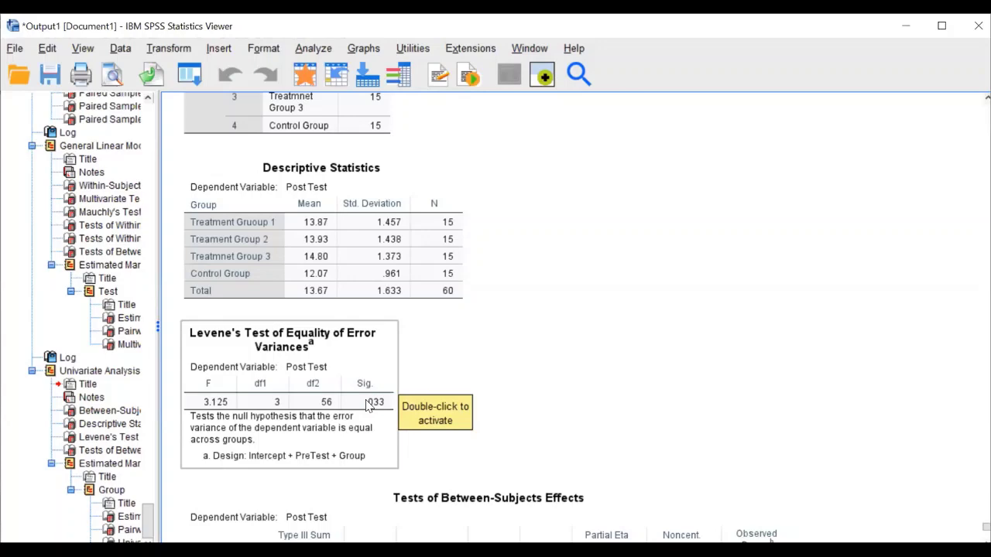
scroll(677, 402, "down", 5)
scroll(675, 400, "down", 3)
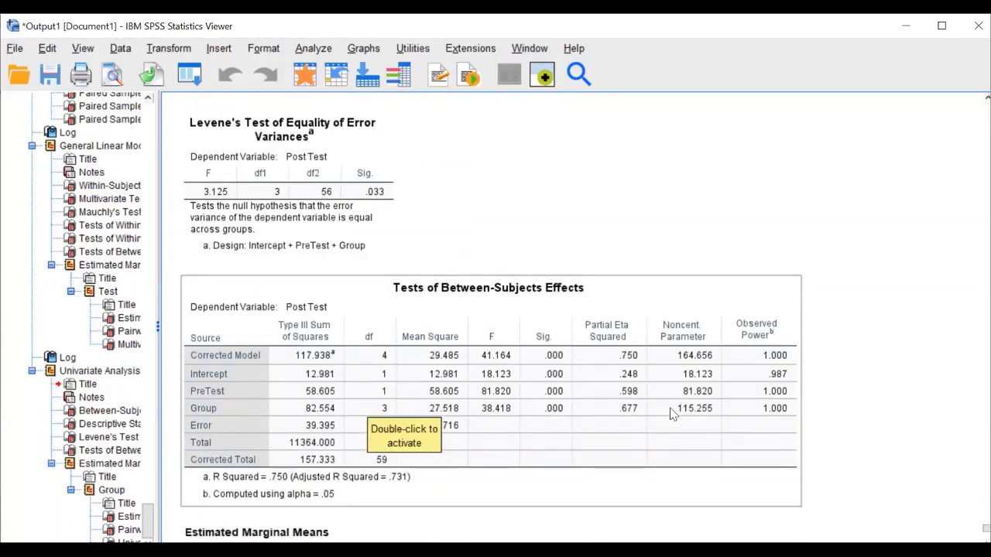
scroll(672, 413, "down", 3)
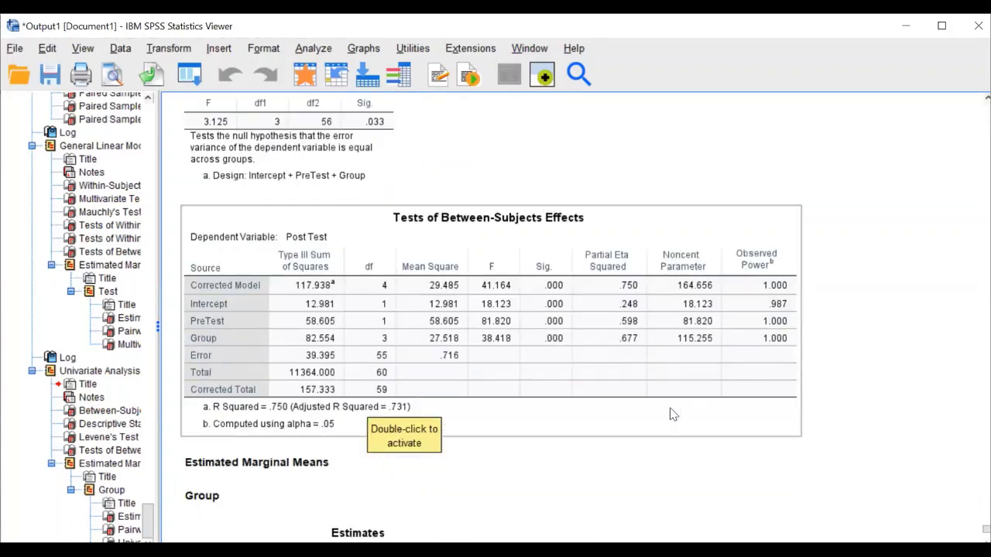
left_click(298, 333)
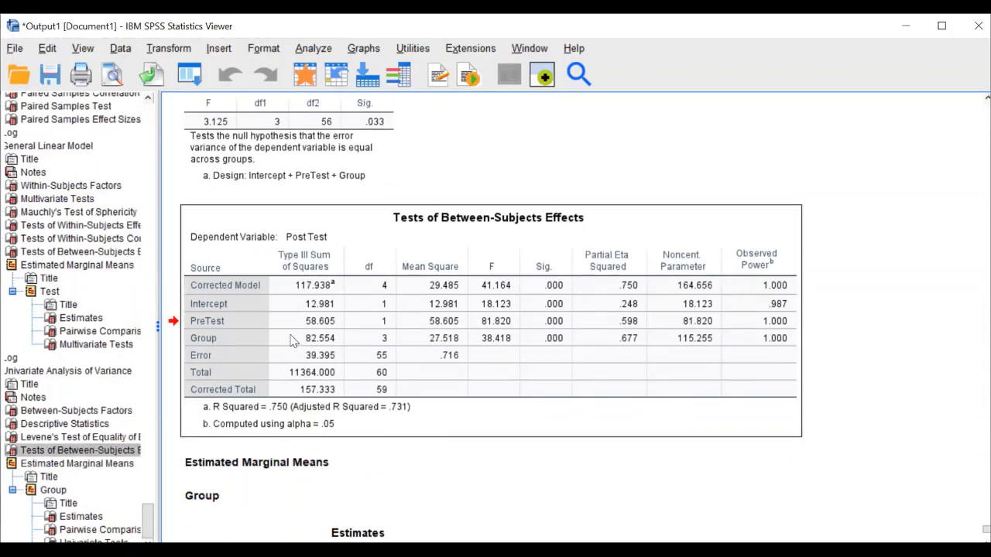
Open the between-subjects effects table and inspect the Group row's sum of squares and F values
double_click(294, 341)
double_click(321, 340)
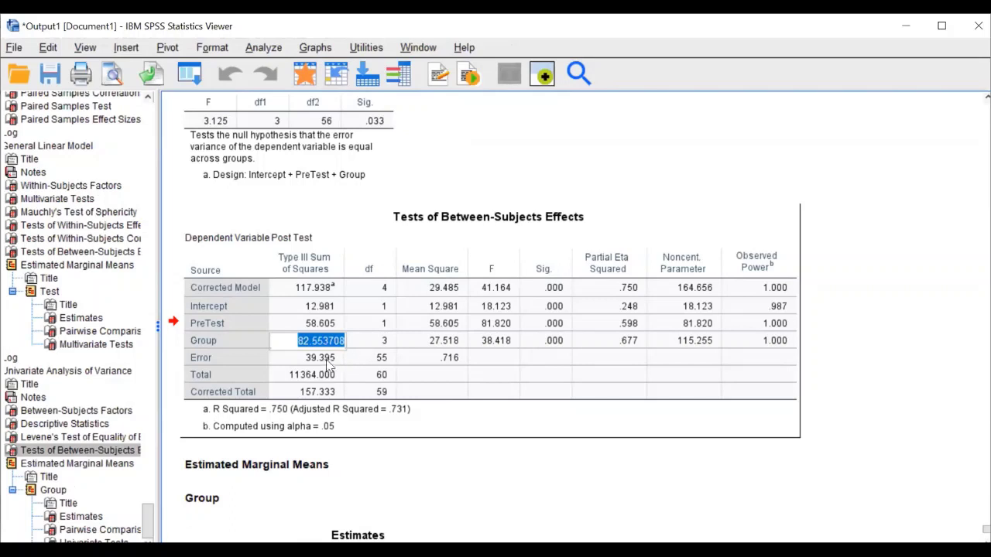
left_click(213, 356)
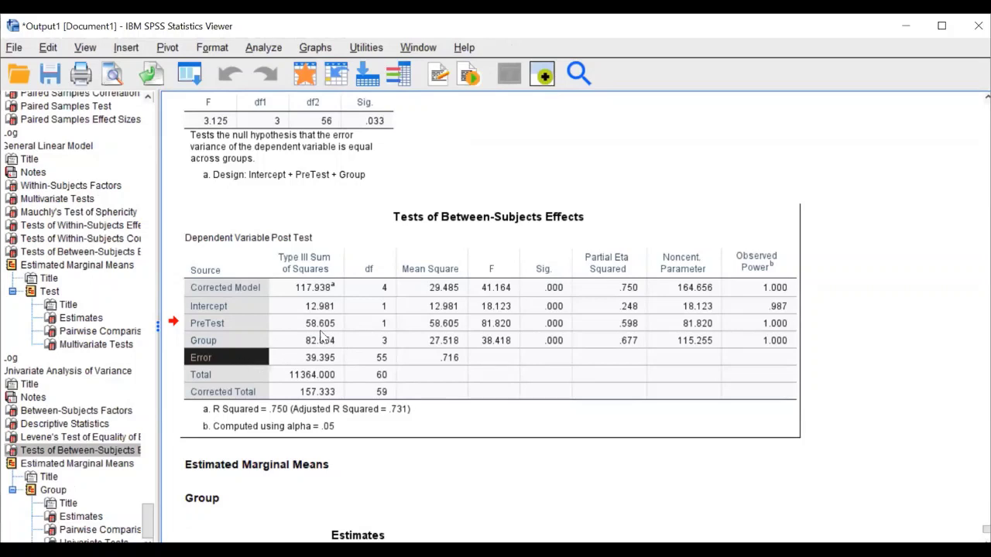
key("Right")
key("Up")
key("Right")
key("Right")
key("Right")
key("Right")
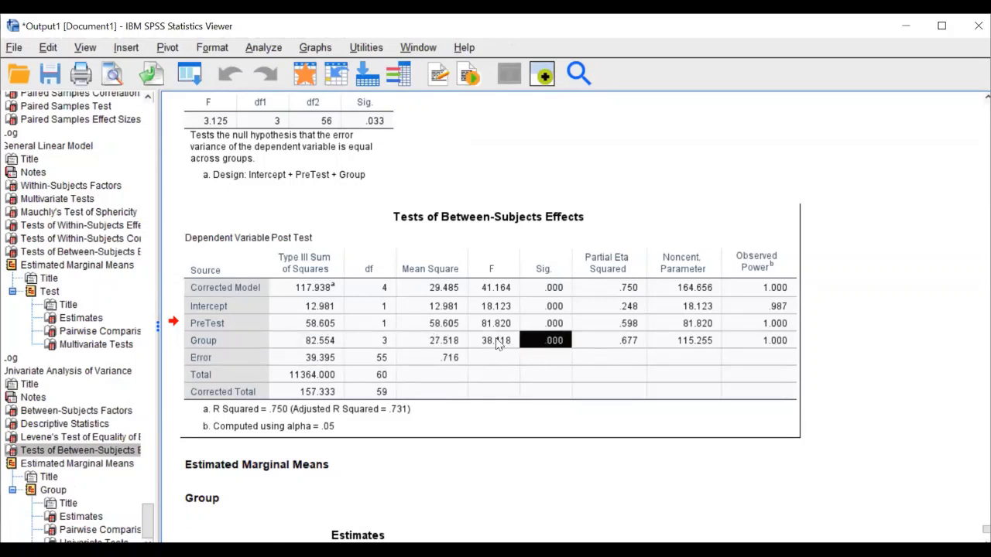
key("Left")
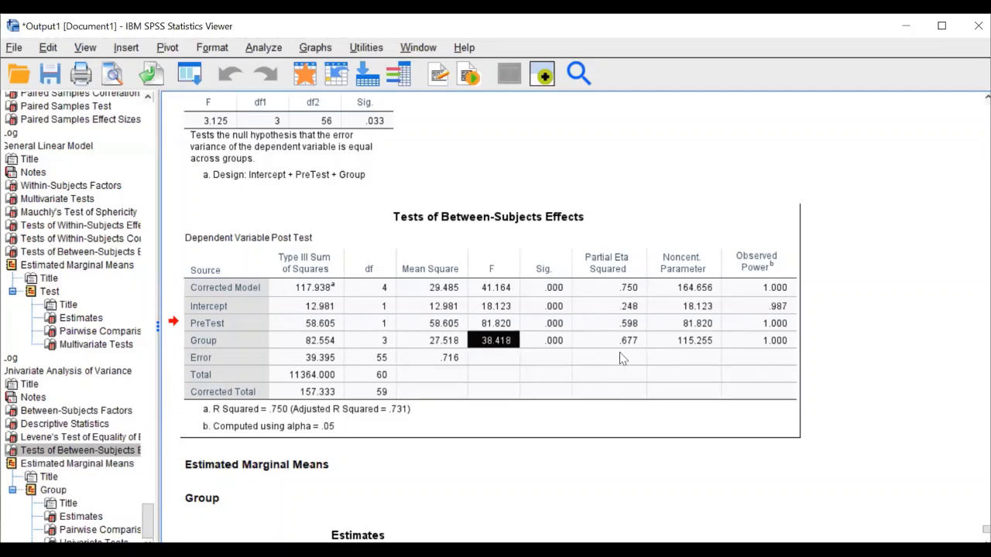
Scroll down to the Group Estimates table and select it
left_click_drag(504, 341, 309, 126)
scroll(426, 420, "down", 9)
left_click(324, 258)
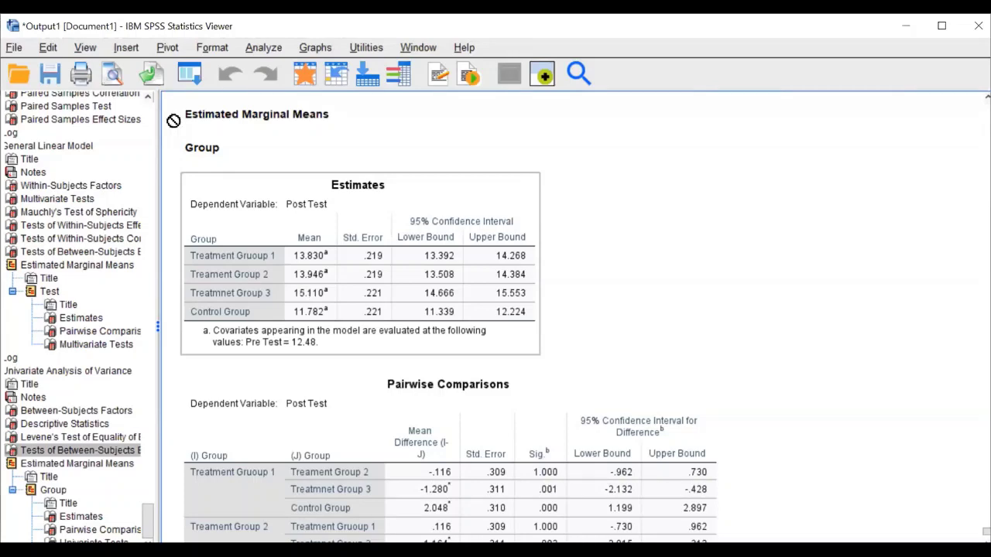
Open the Output Viewer's File menu for the ANCOVA results, ready to pick Export
scroll(410, 230, "down", 5)
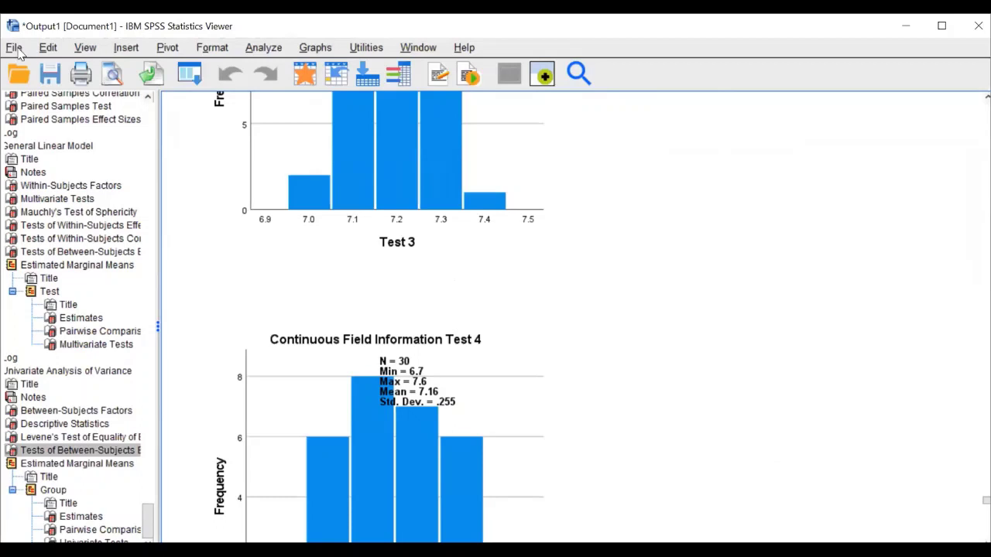
left_click(16, 48)
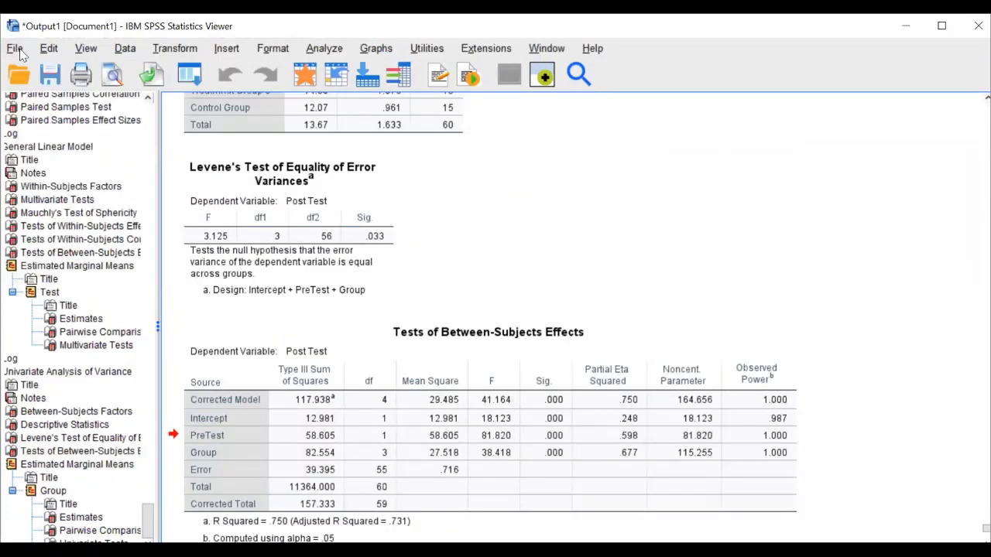
left_click(16, 49)
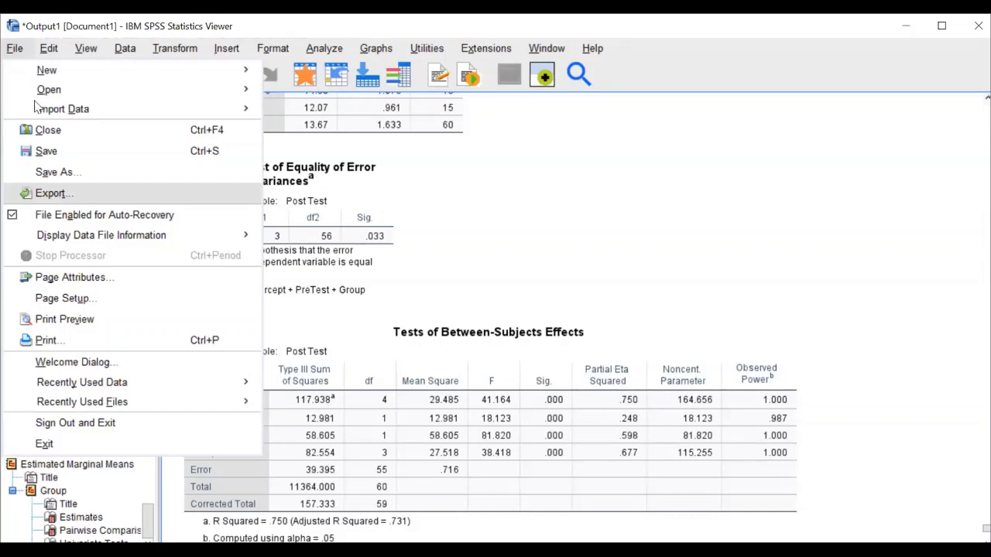
left_click(23, 49)
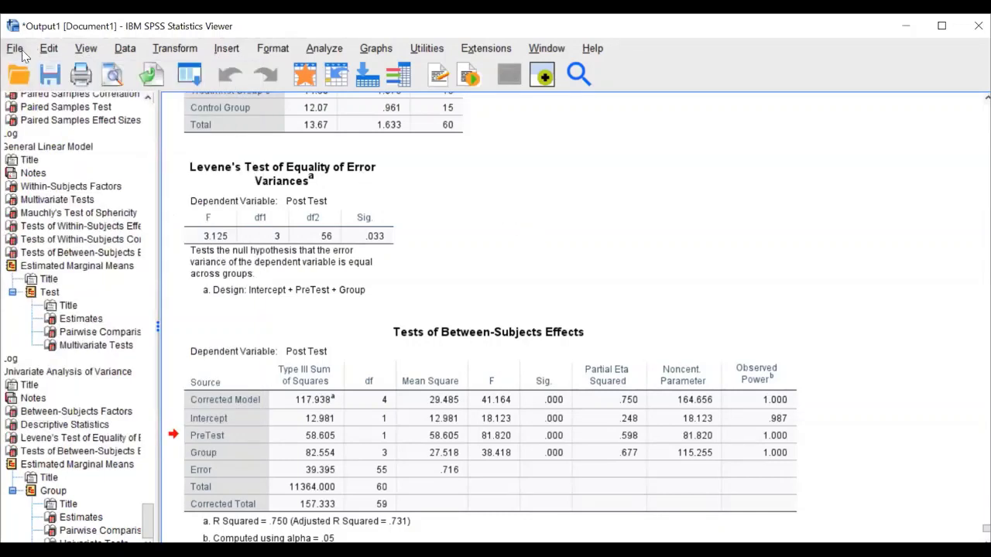
left_click(23, 53)
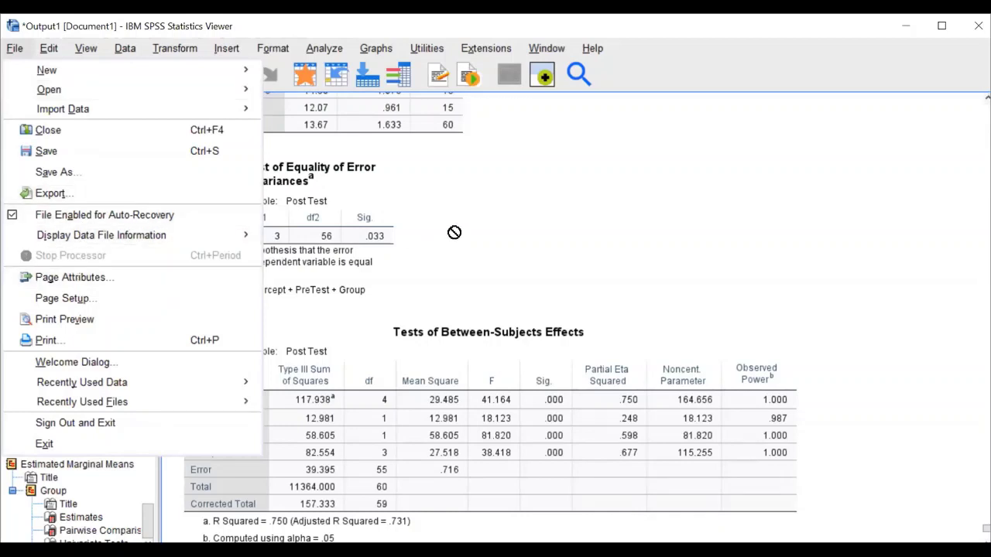
left_click(635, 163)
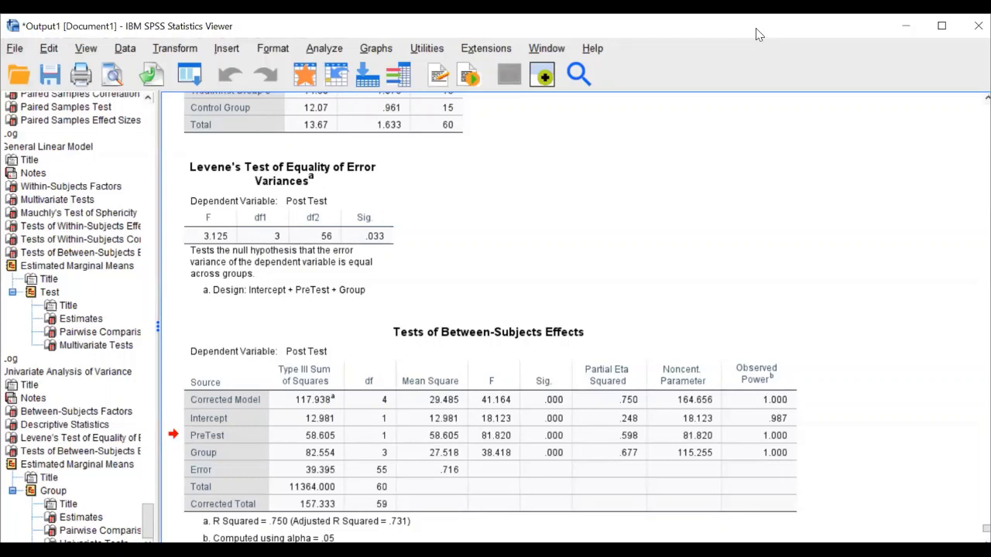
left_click(16, 50)
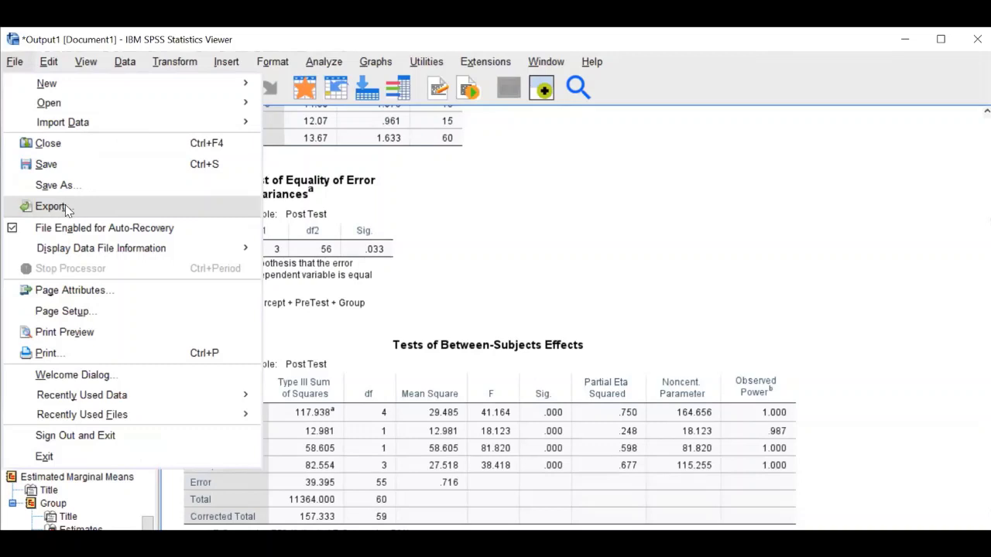
Set Export Output to export all output as Word/RTF (*.doc) and browse for a location
left_click(70, 210)
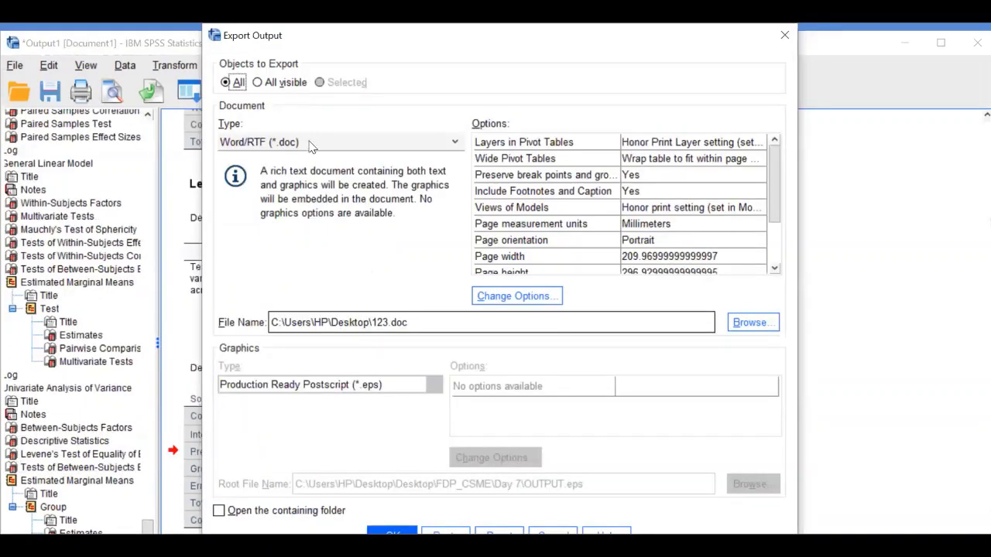
left_click(310, 144)
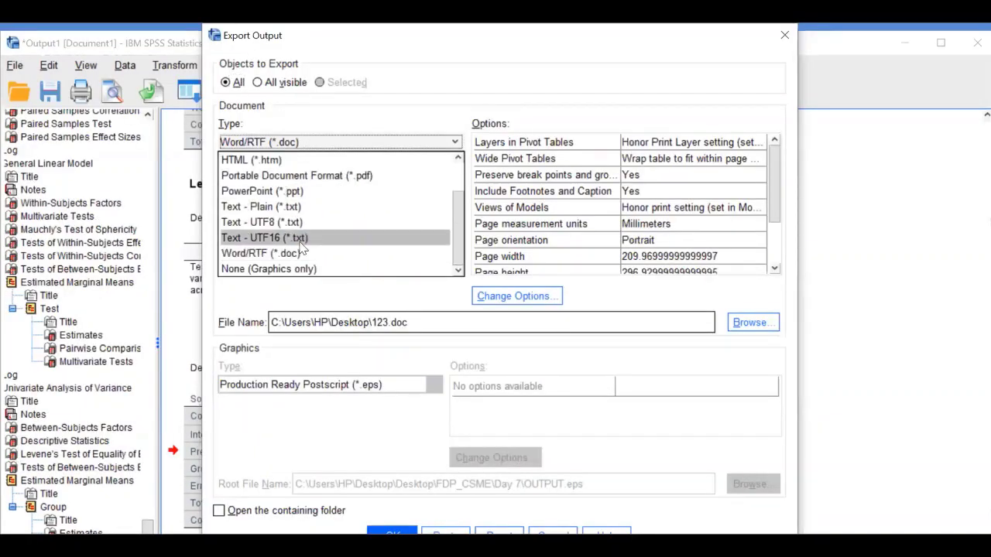
scroll(302, 246, "up", 1)
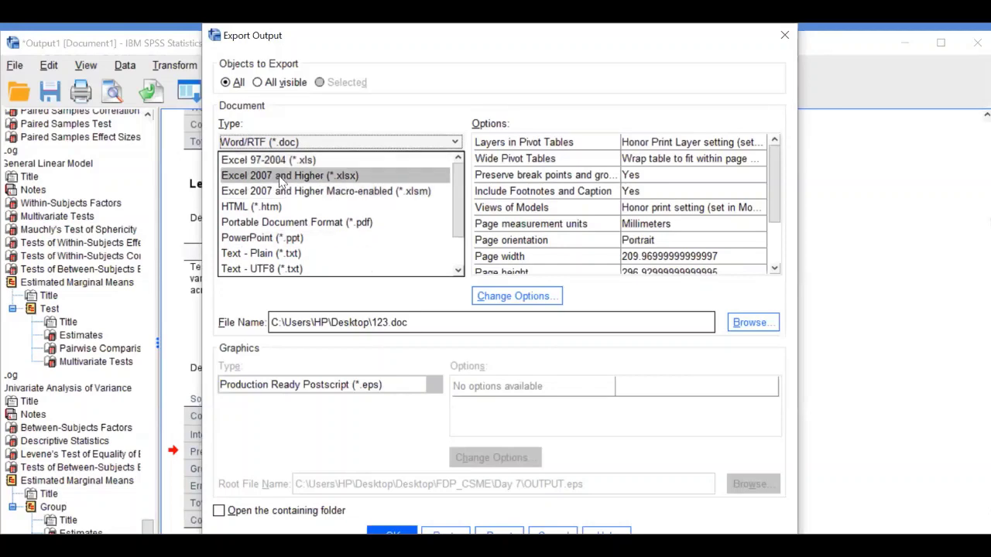
scroll(284, 201, "down", 1)
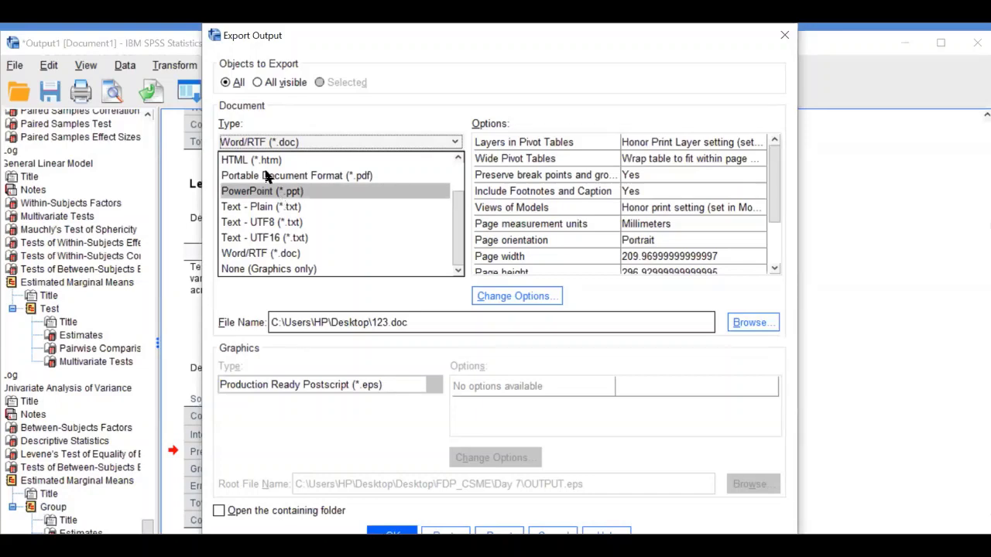
scroll(270, 177, "up", 1)
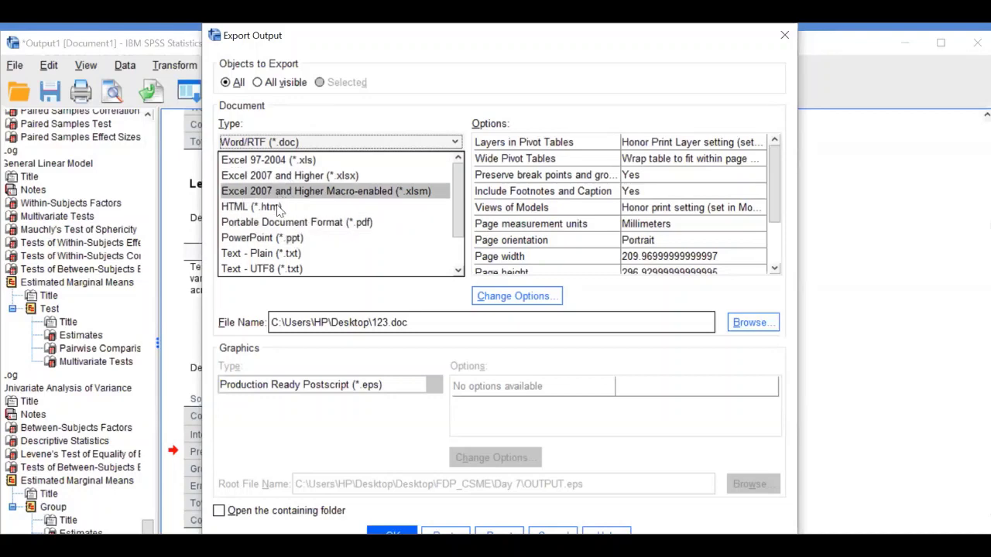
scroll(276, 207, "down", 1)
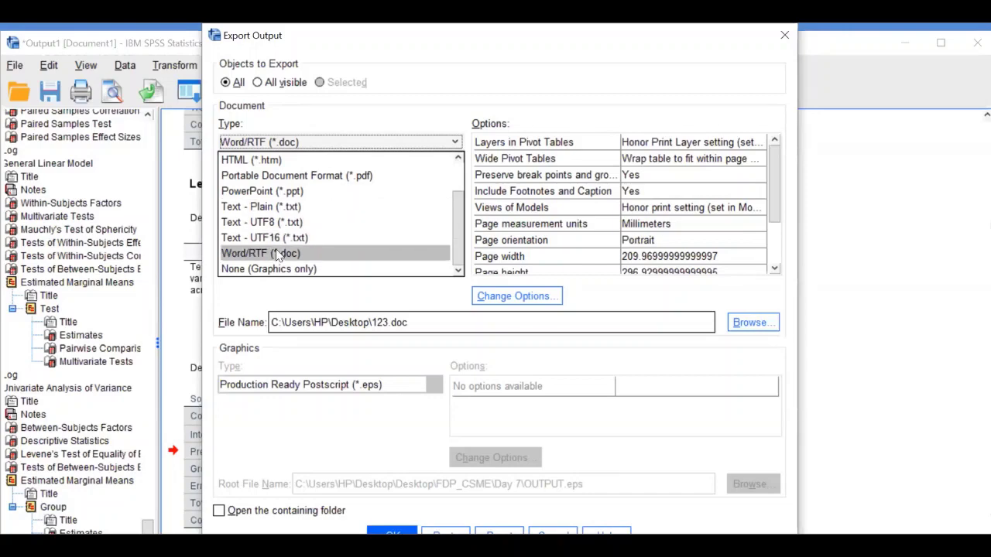
left_click(276, 251)
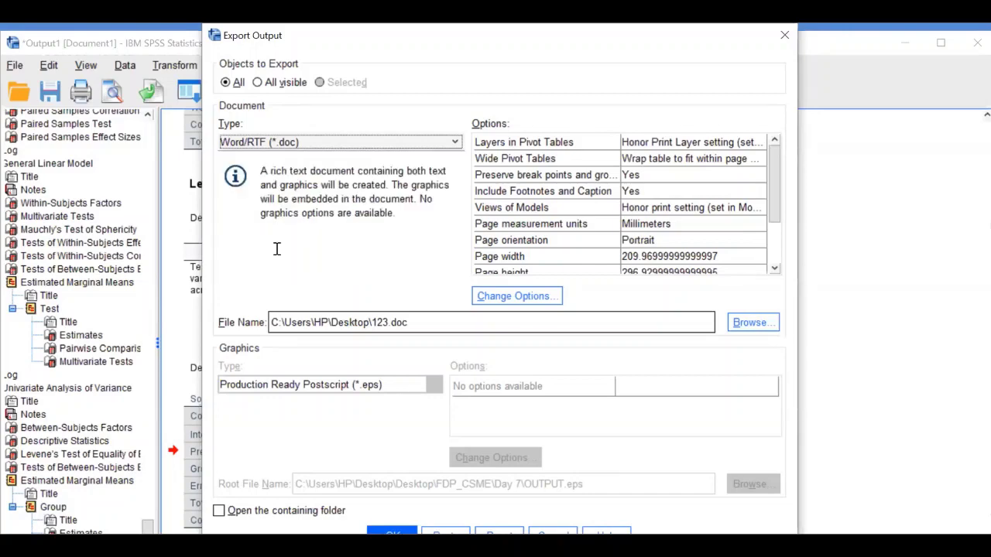
left_click(748, 325)
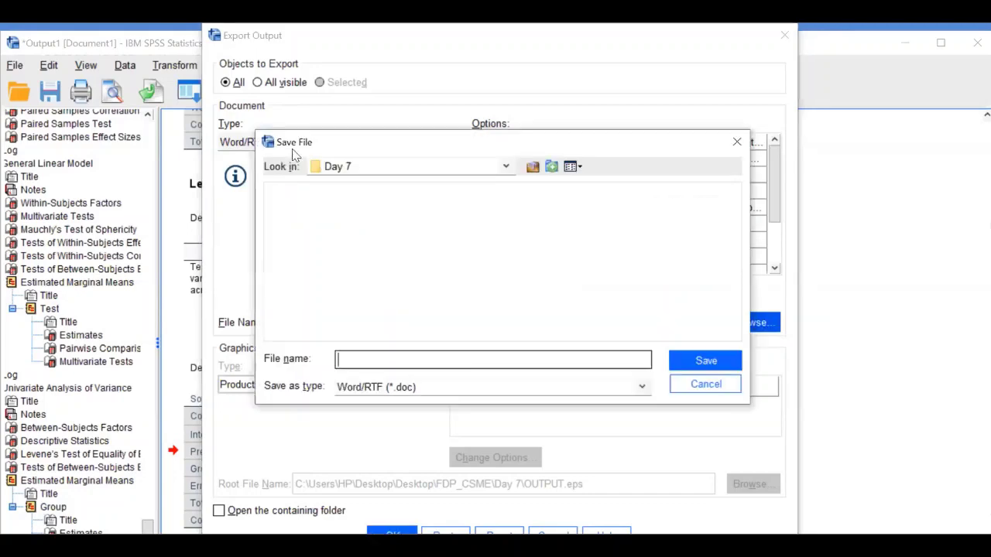
Export the output as a Word .doc on the Desktop, named with the user's e-mail address
key("alt+Down")
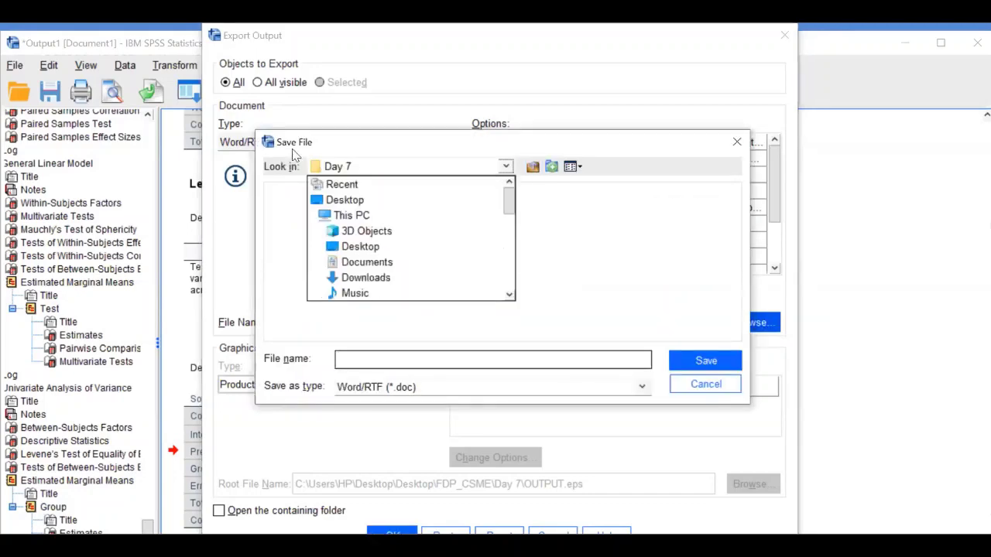
left_click(374, 201)
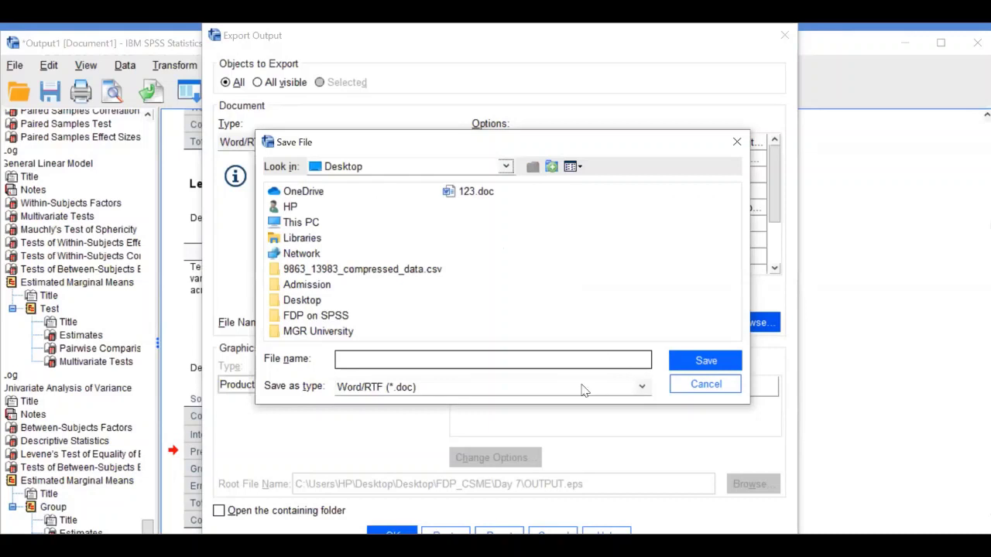
left_click(572, 358)
type("SPSS FDP")
key("ctrl+shift+Left")
key("ctrl+shift+Left")
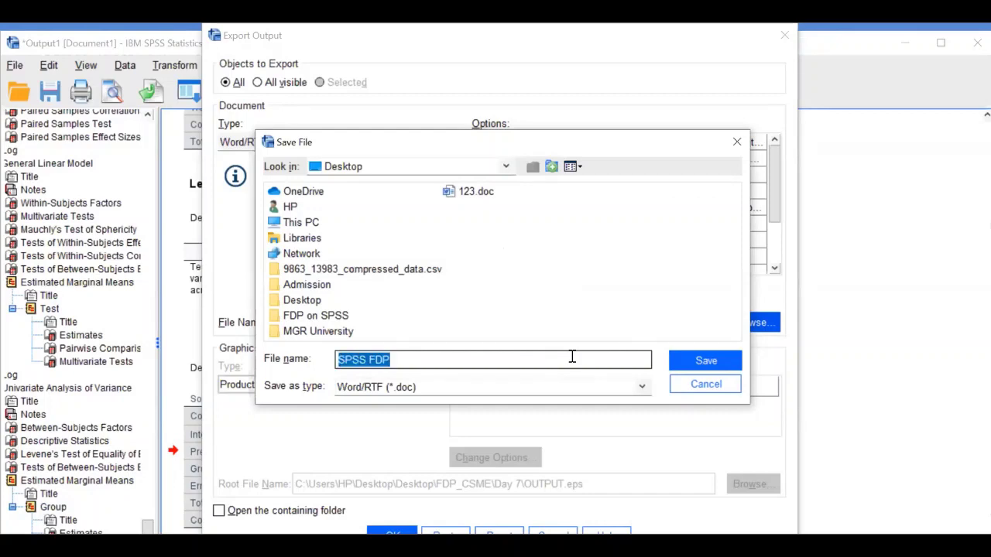
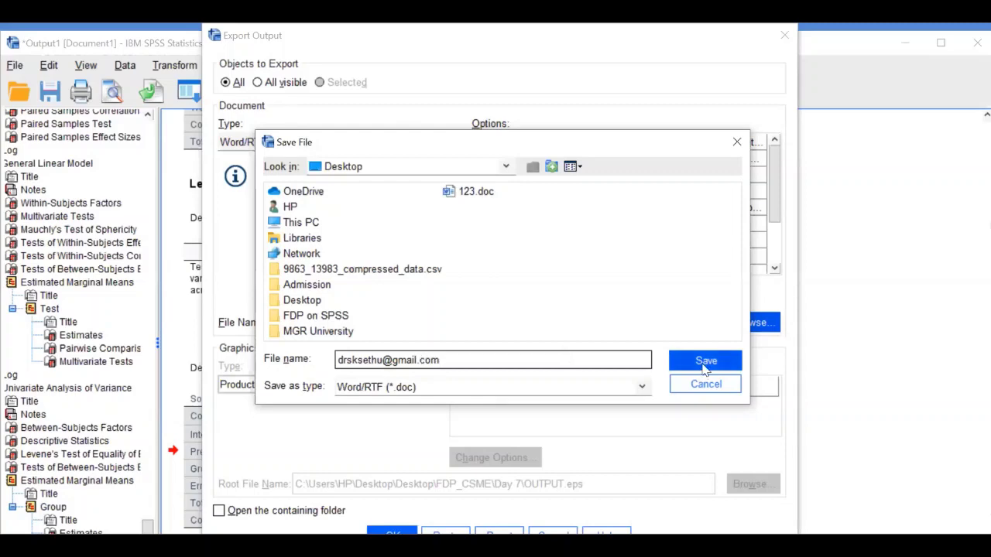
left_click(705, 368)
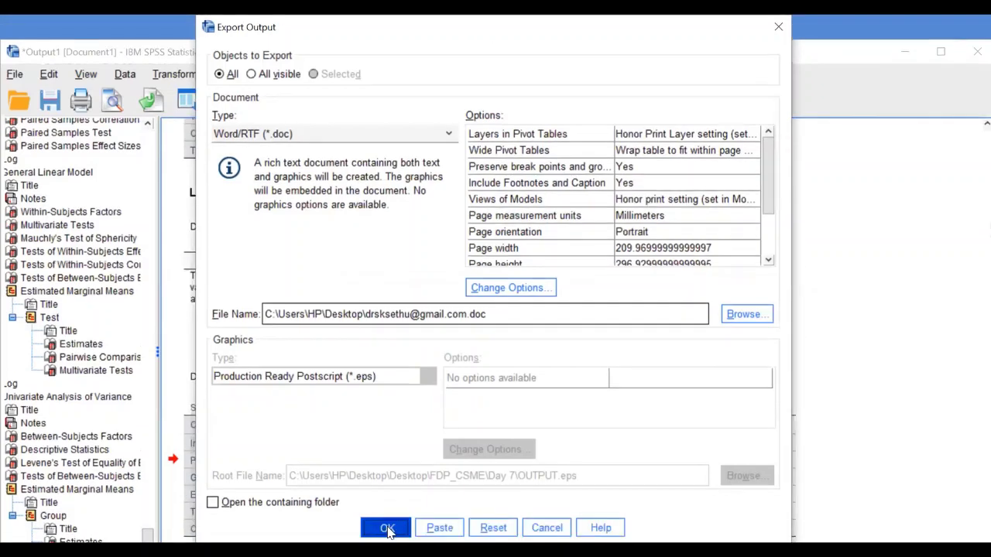
left_click(387, 528)
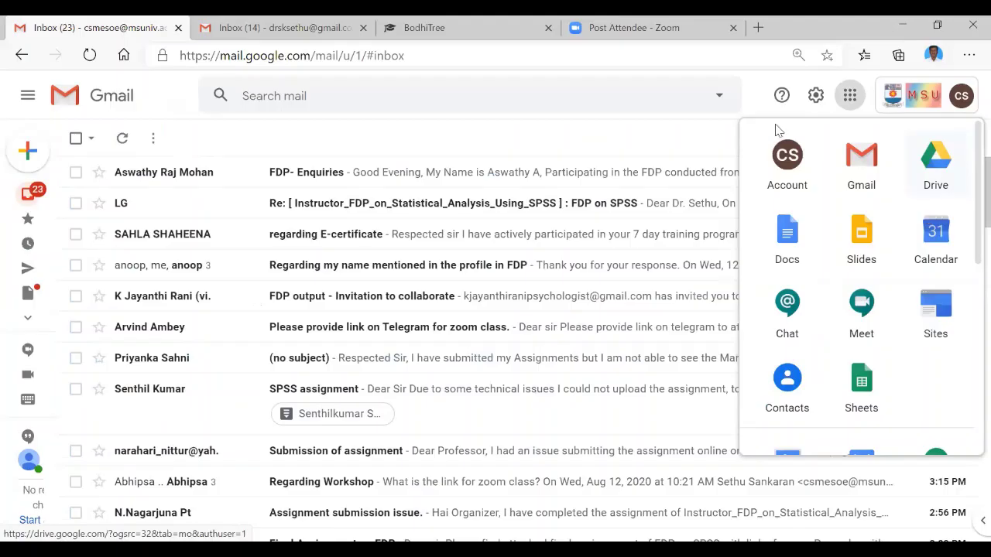
Launch Google Drive's My Drive in a new tab from Gmail's Google apps grid
left_click(850, 101)
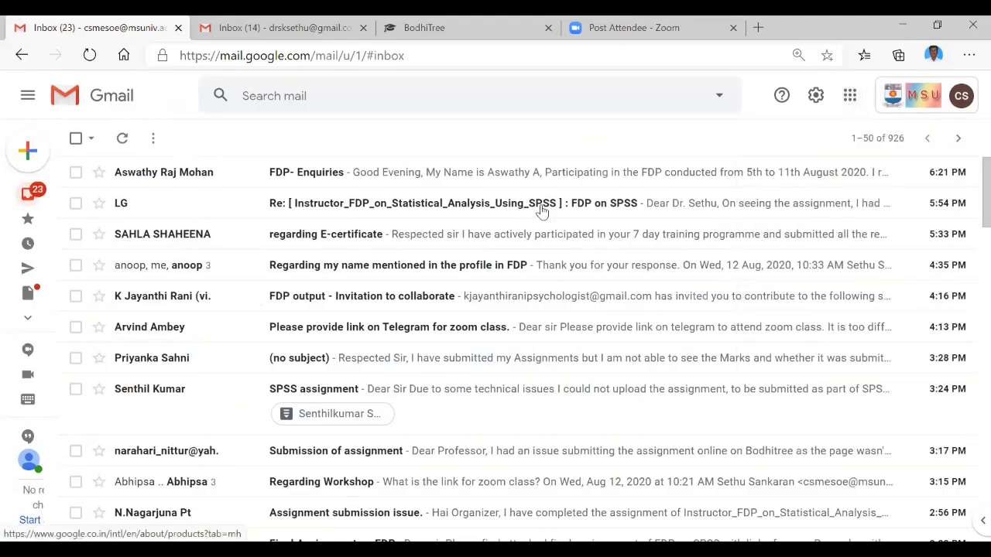
left_click(850, 101)
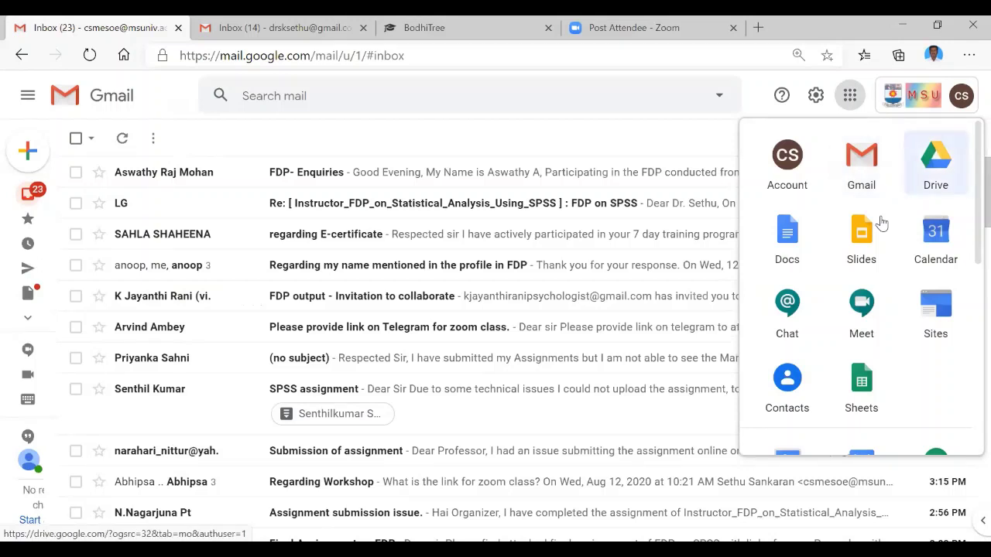
left_click(935, 163)
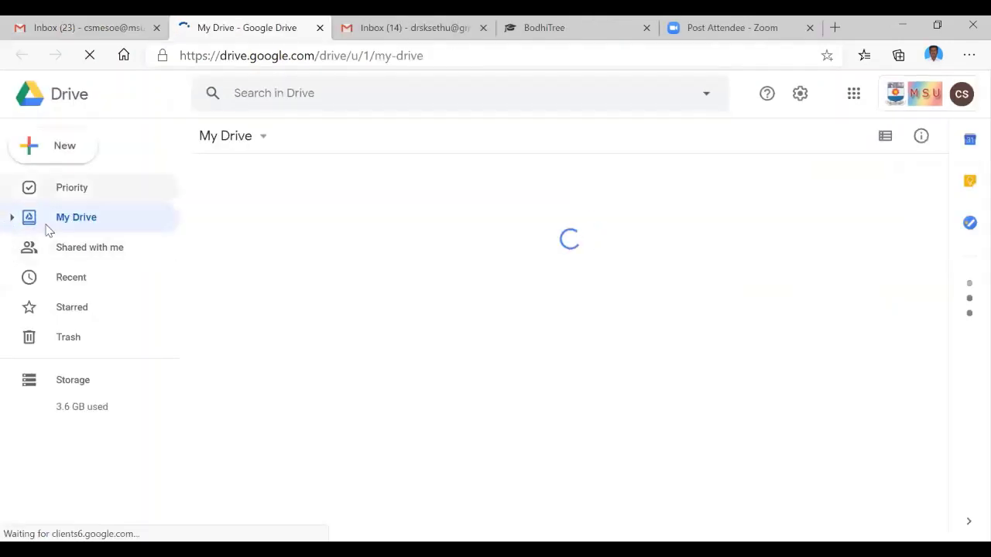
left_click(68, 153)
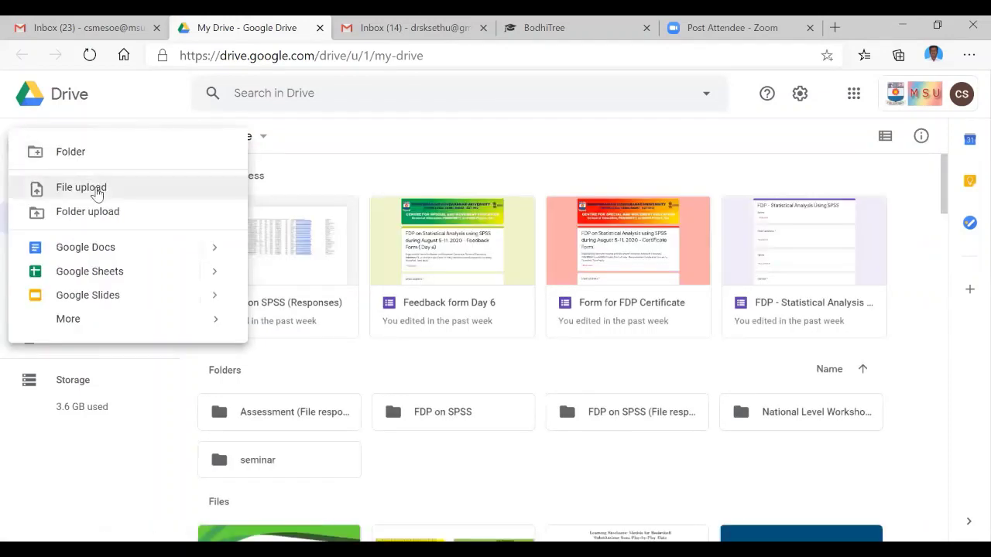
Upload the exported Word .doc from the Desktop to Drive and locate it under Recent
left_click(82, 187)
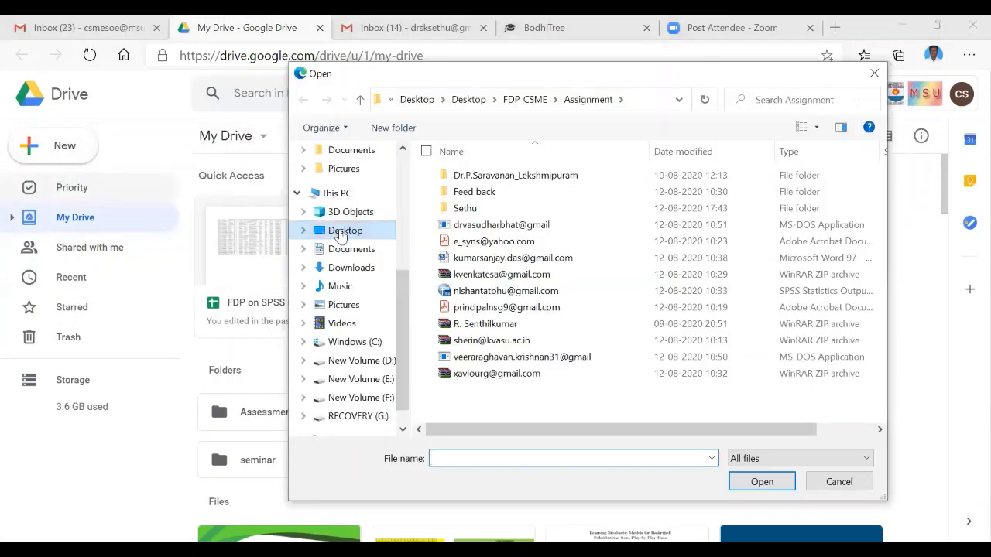
left_click(340, 235)
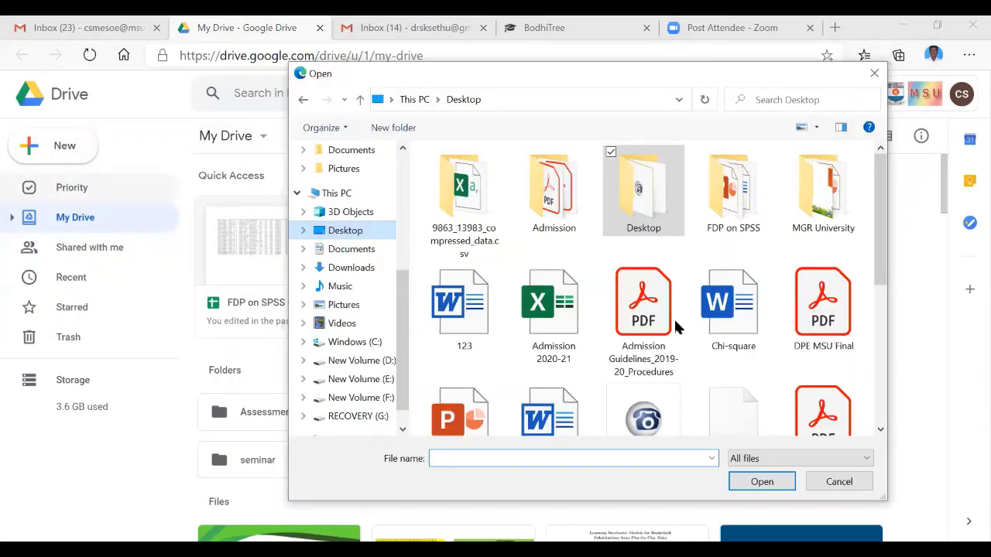
scroll(588, 364, "down", 1)
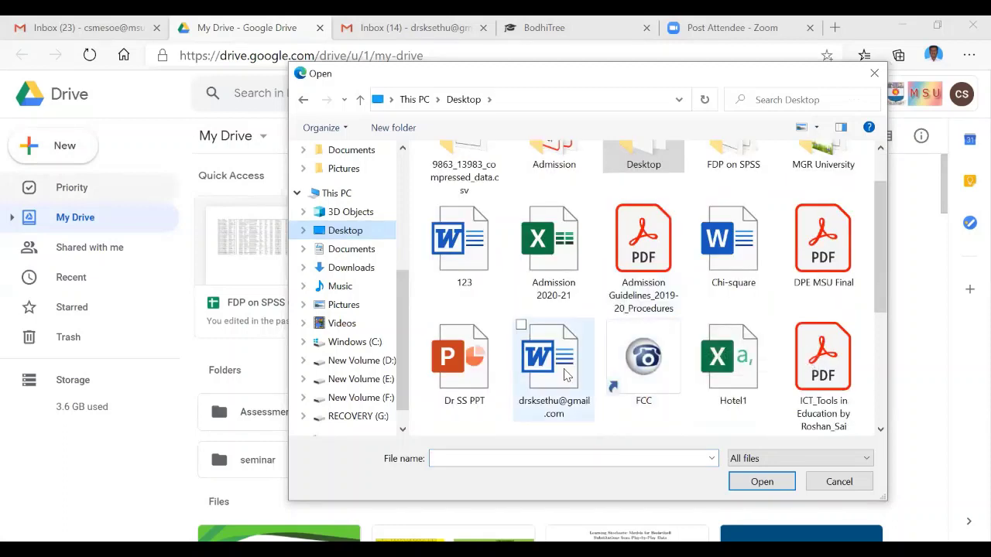
left_click(567, 375)
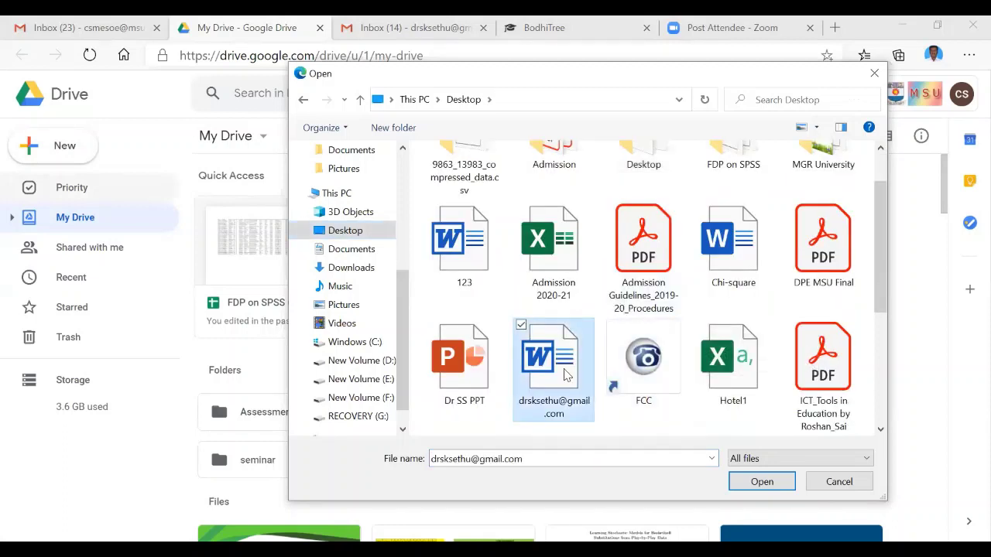
left_click(757, 483)
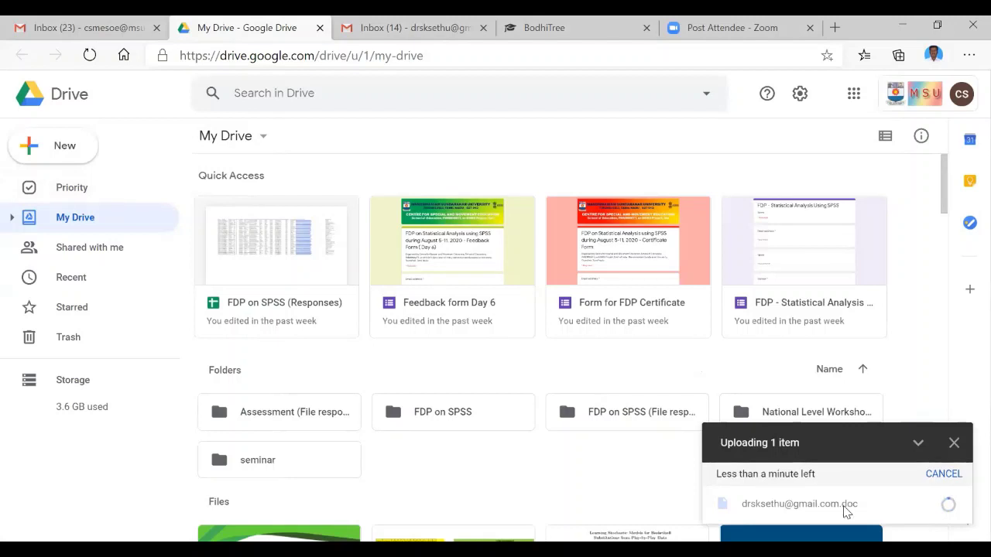
mouse_move(848, 510)
left_click(71, 277)
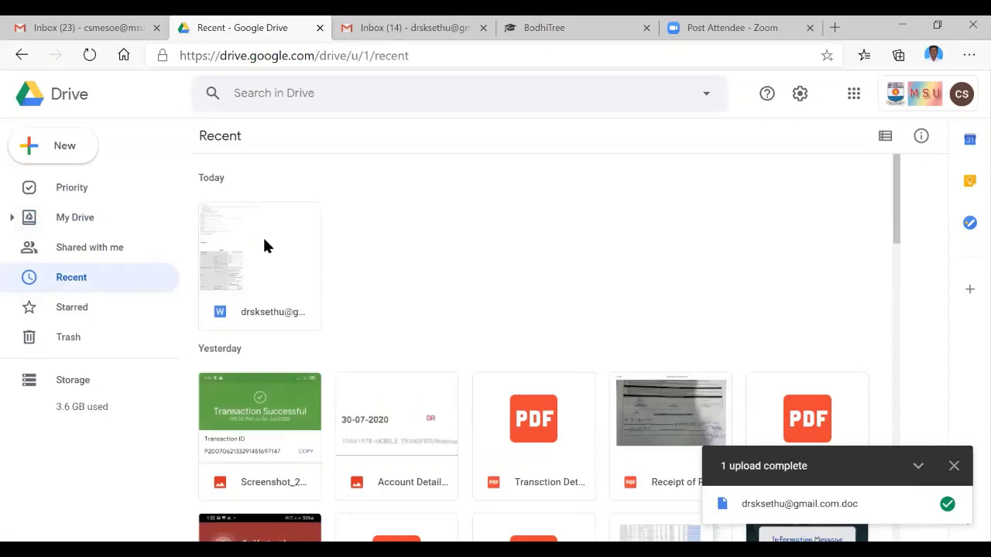
Share the uploaded .doc as Anyone with the link (Viewer) and copy its share link
right_click(265, 246)
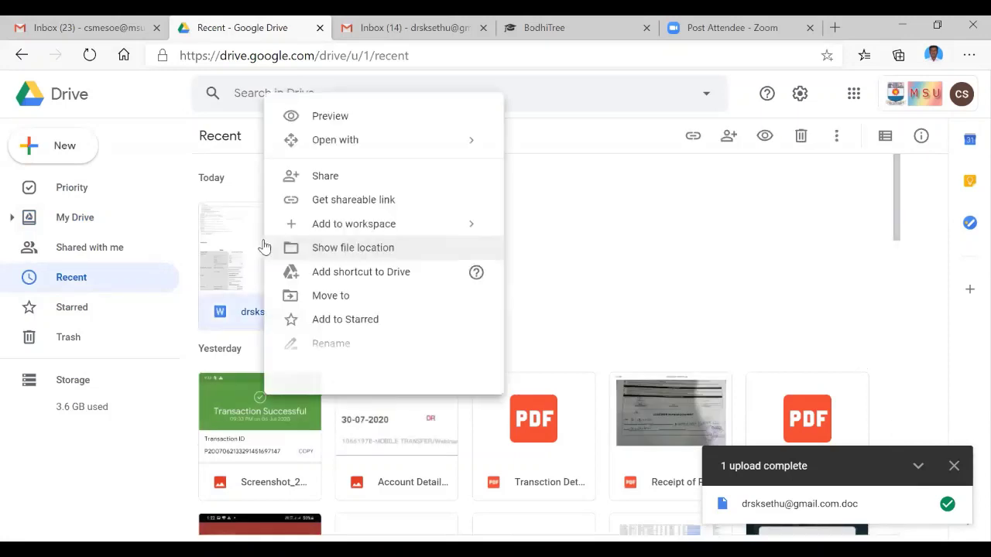
left_click(369, 210)
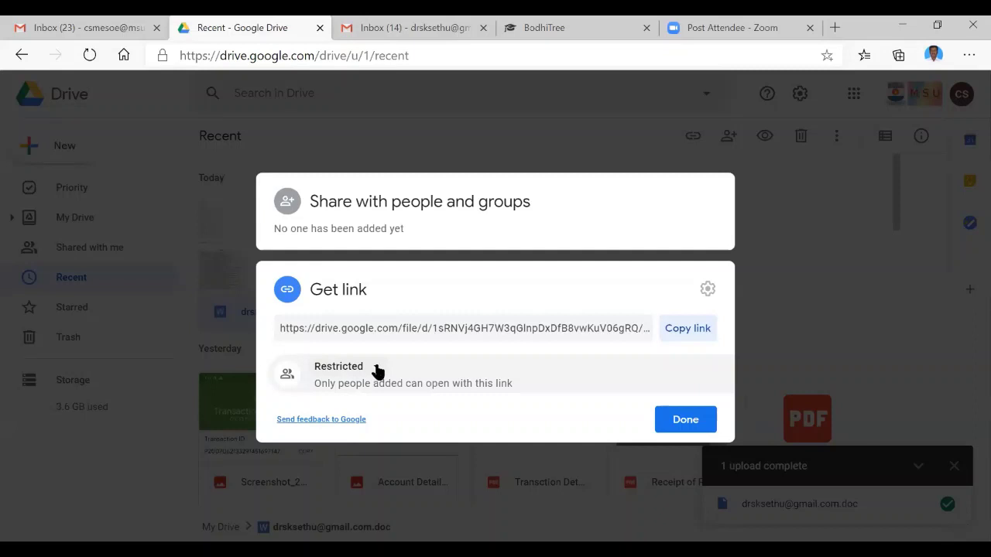
left_click(375, 371)
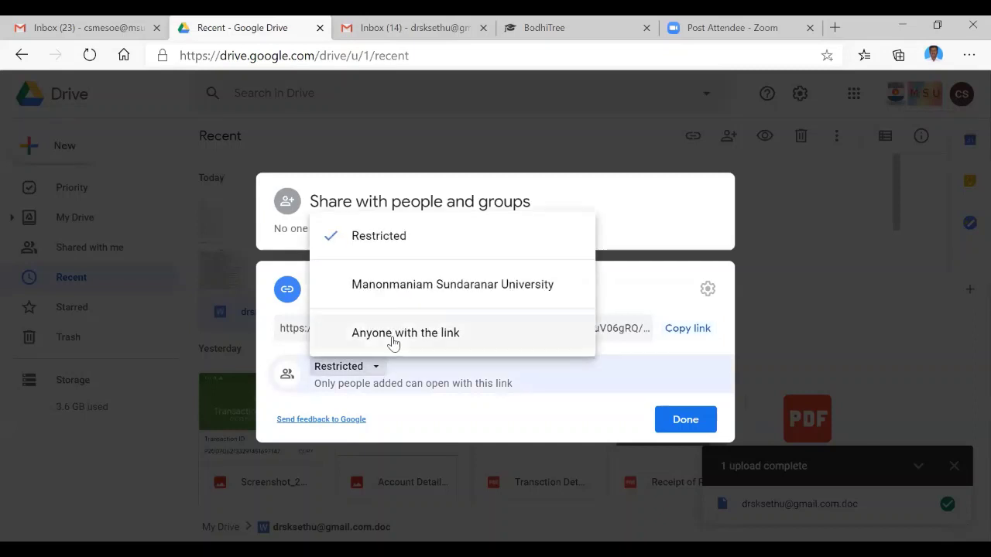
left_click(392, 339)
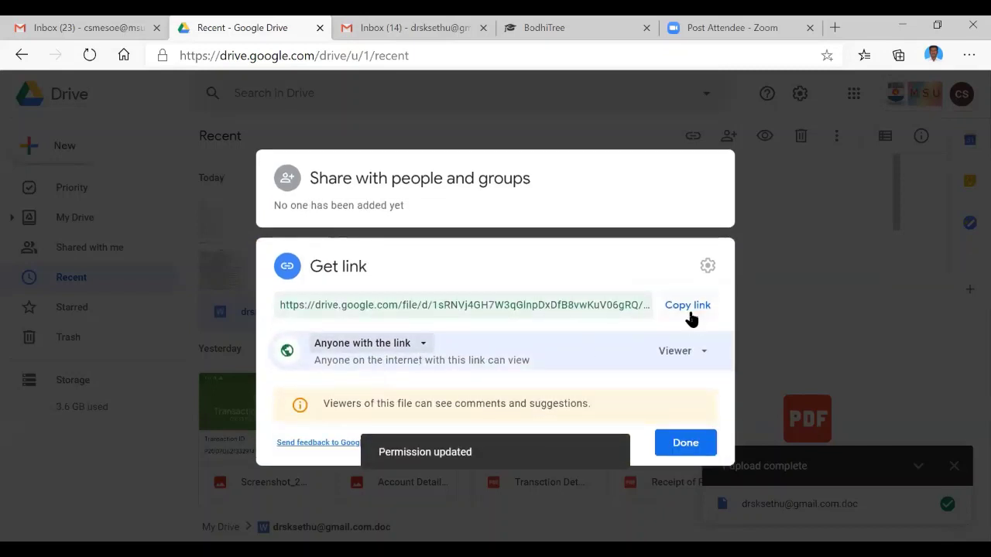
left_click(689, 310)
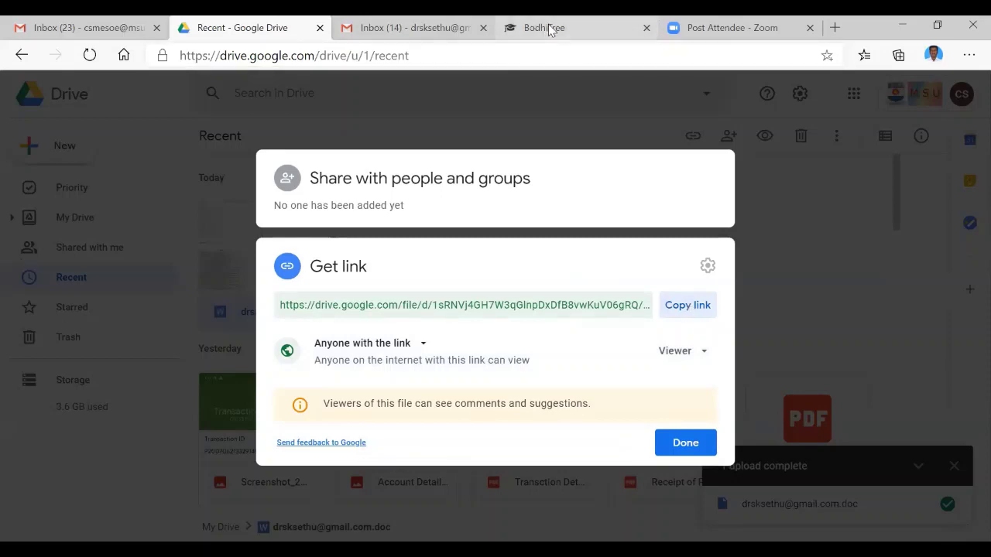
left_click(552, 29)
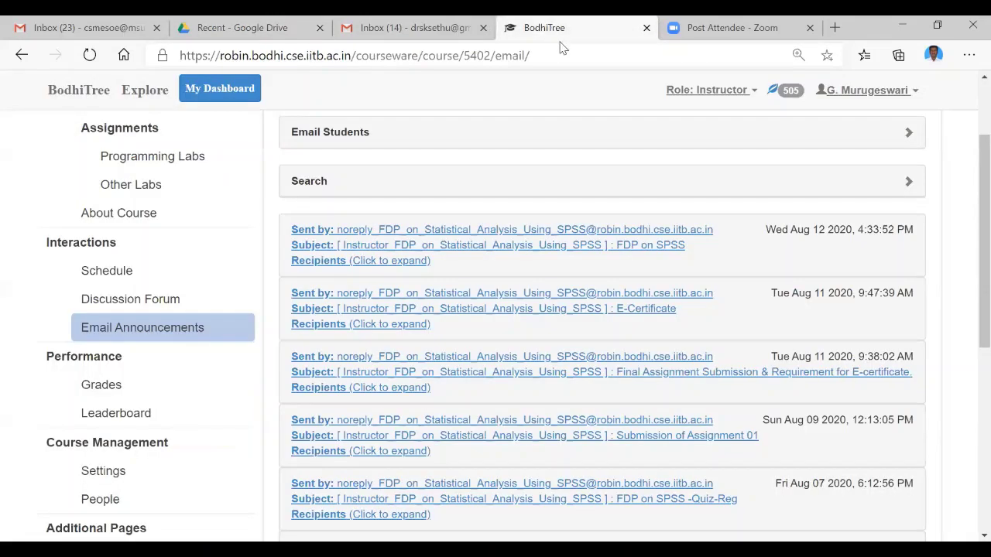
Switch the BodhiTree role to Student and open 'Assignment on Data Analysis (25 marks)' under Other Labs
left_click(713, 91)
left_click(711, 123)
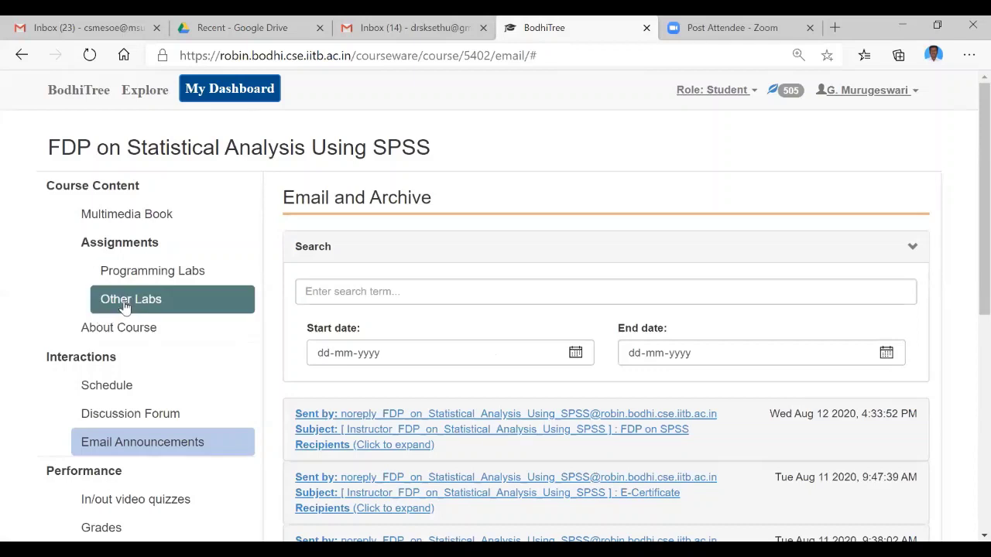
left_click(124, 307)
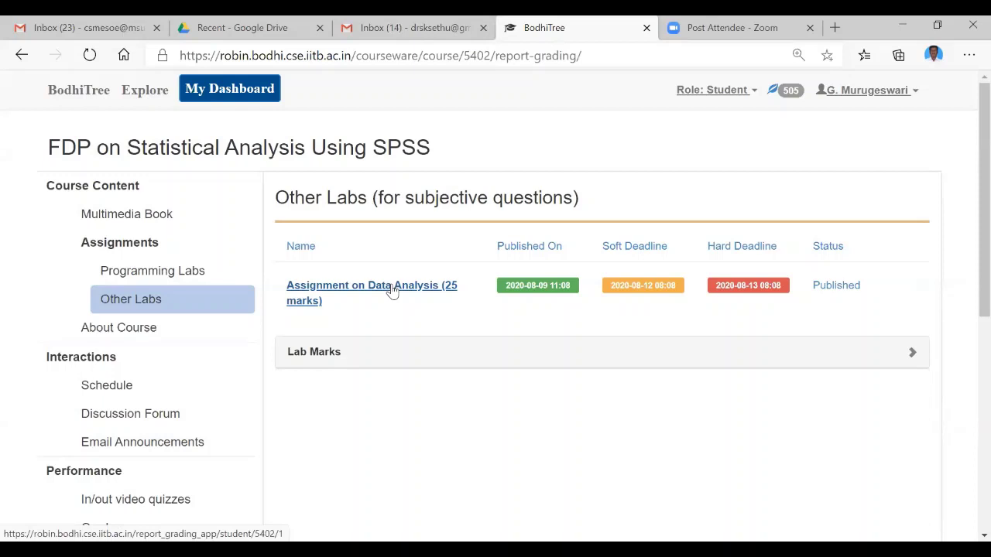
left_click(392, 289)
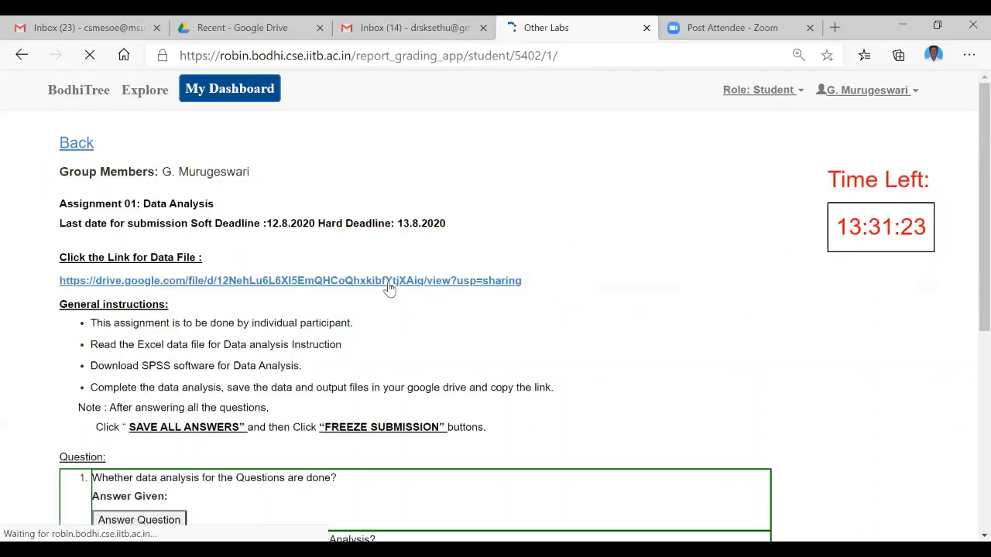
scroll(223, 263, "down", 2)
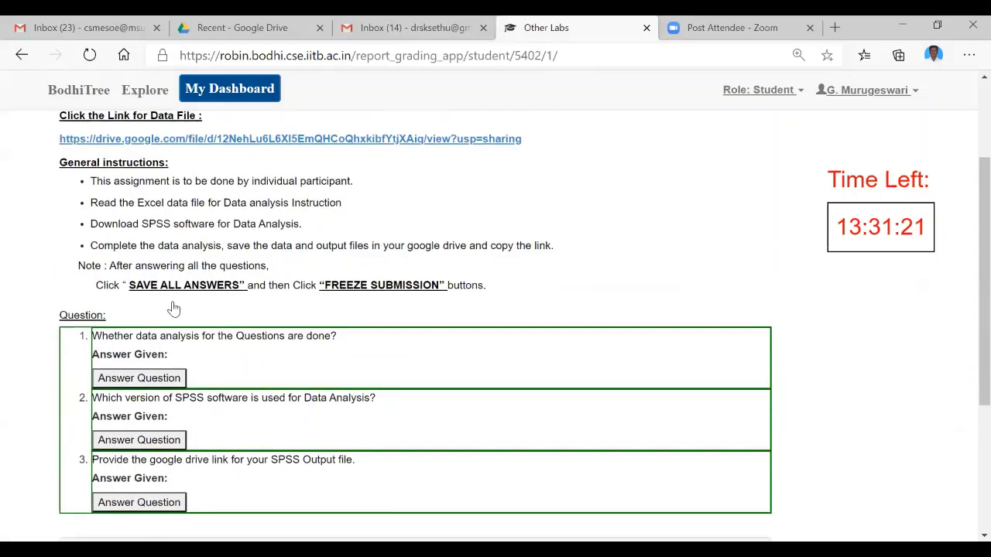
scroll(173, 309, "down", 1)
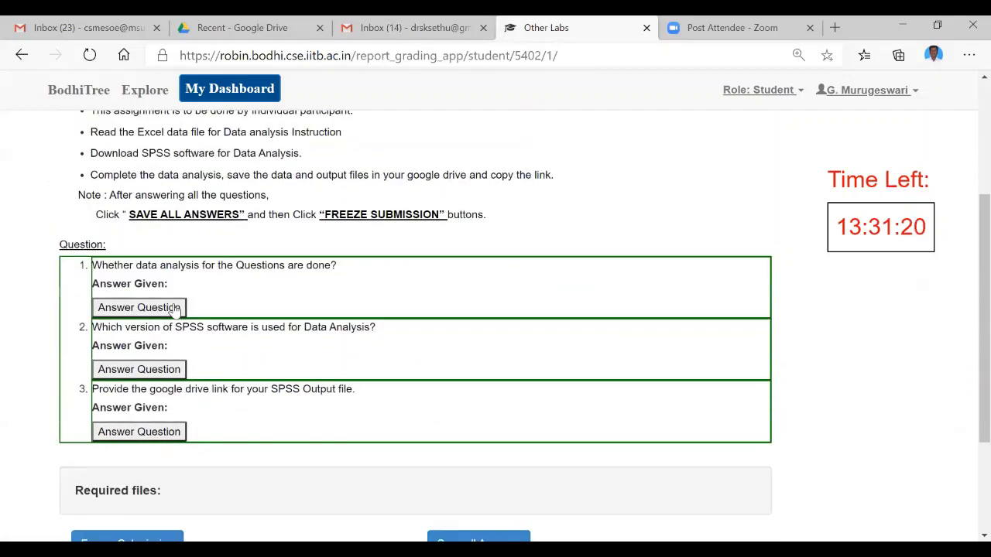
Save "Yes" as the answer to question 1
left_click(175, 309)
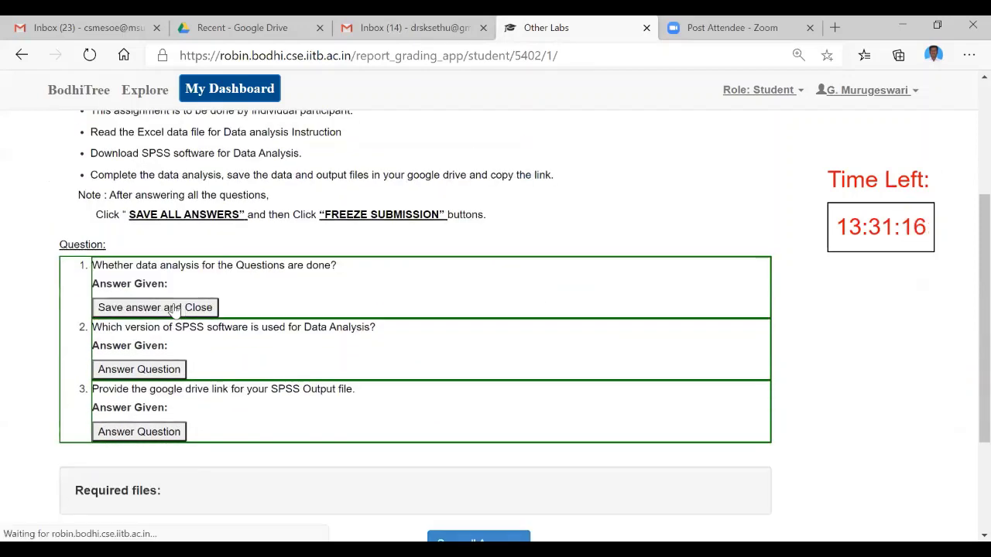
type("Yes")
scroll(199, 379, "down", 2)
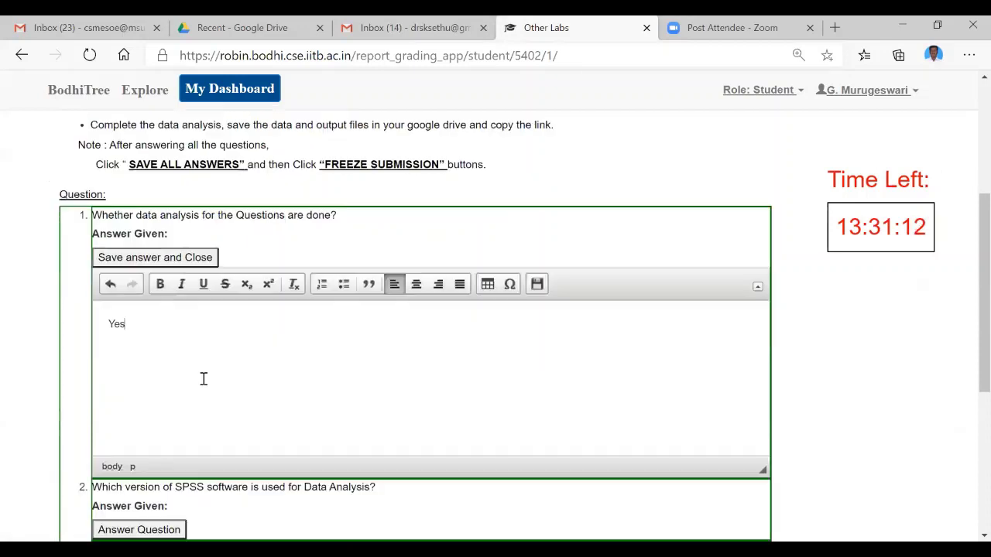
scroll(321, 343, "up", 1)
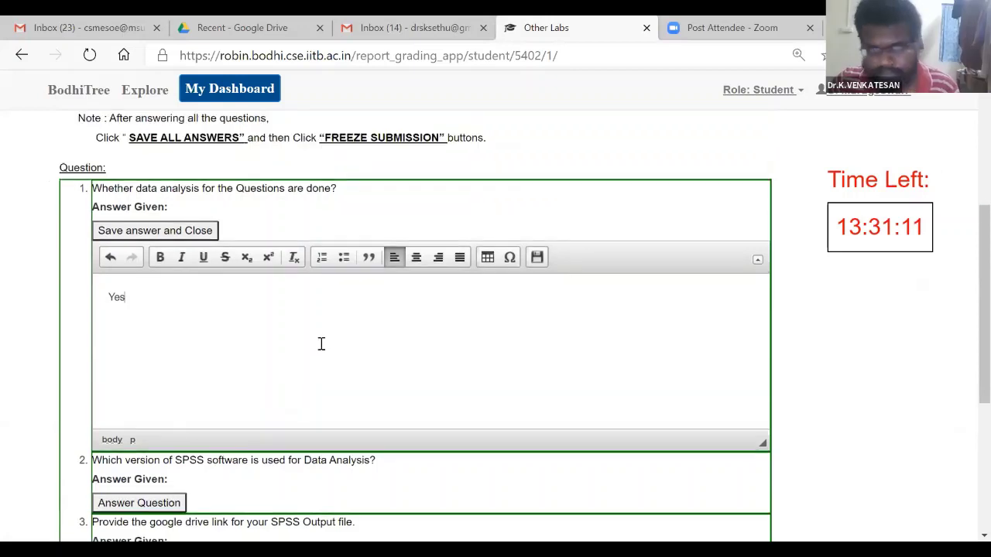
left_click(177, 238)
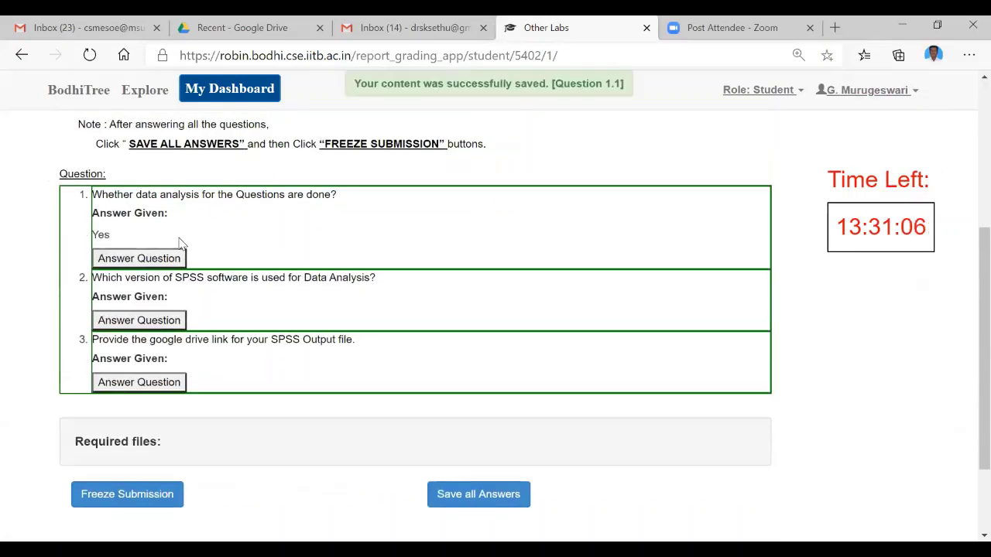
Save "27" as the SPSS version answer to question 2
left_click(162, 323)
left_click(177, 381)
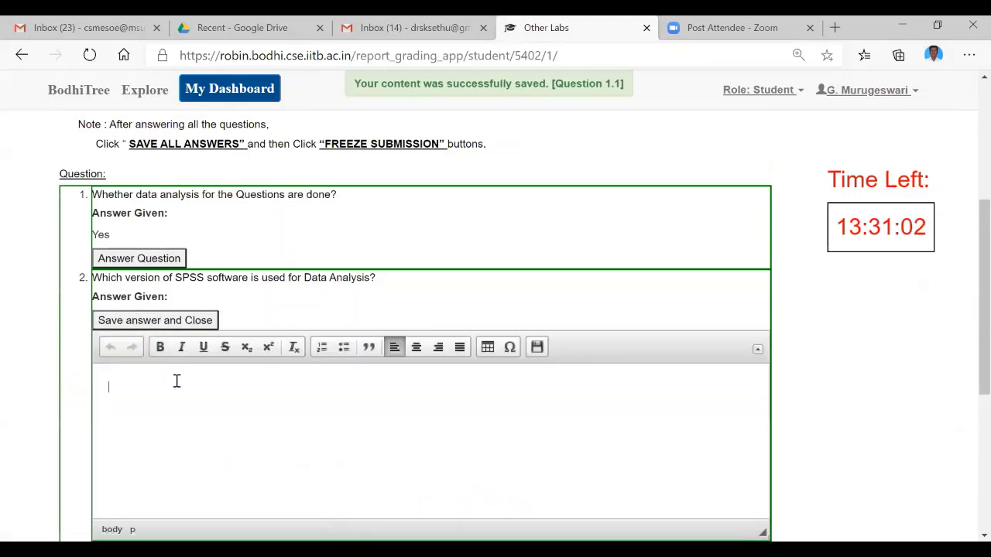
type("27")
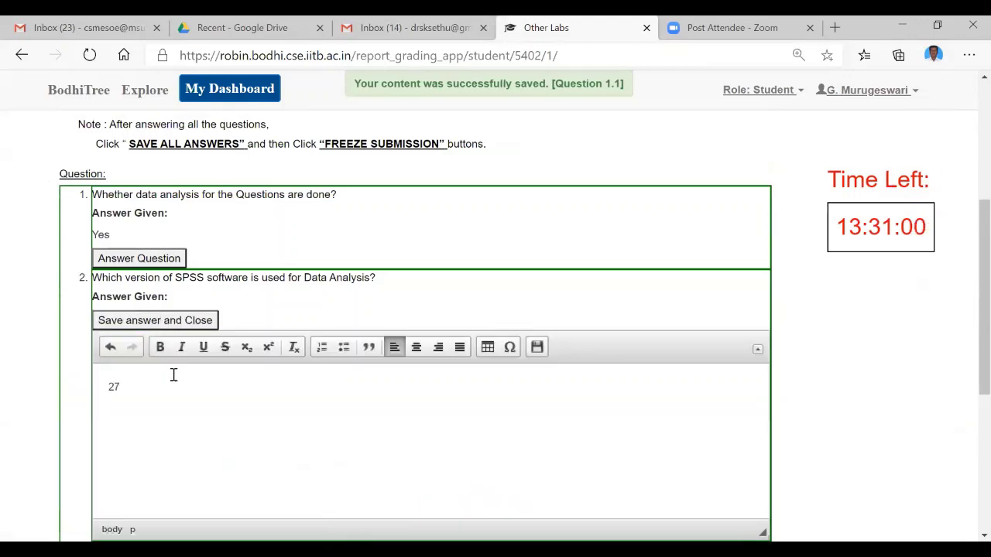
left_click(180, 325)
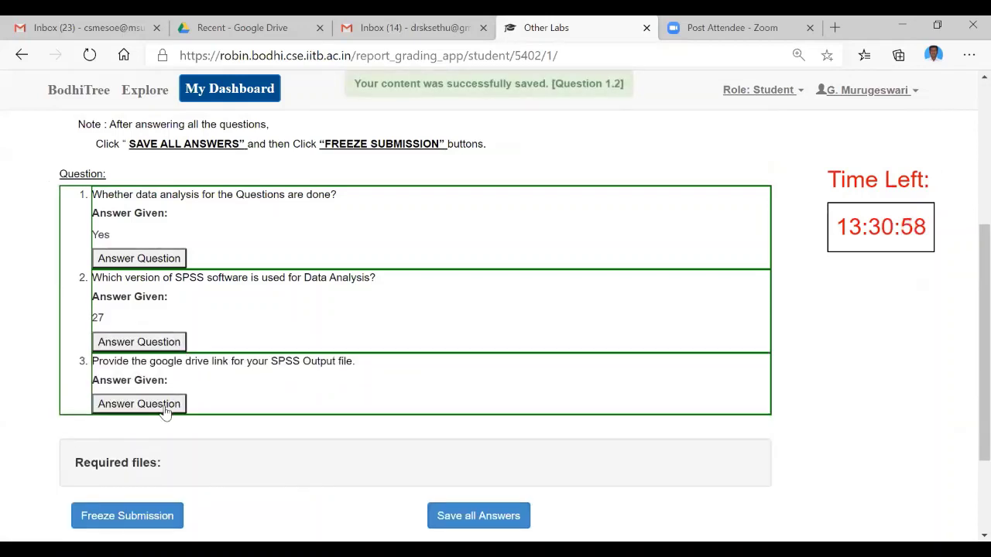
left_click(165, 407)
left_click(163, 467)
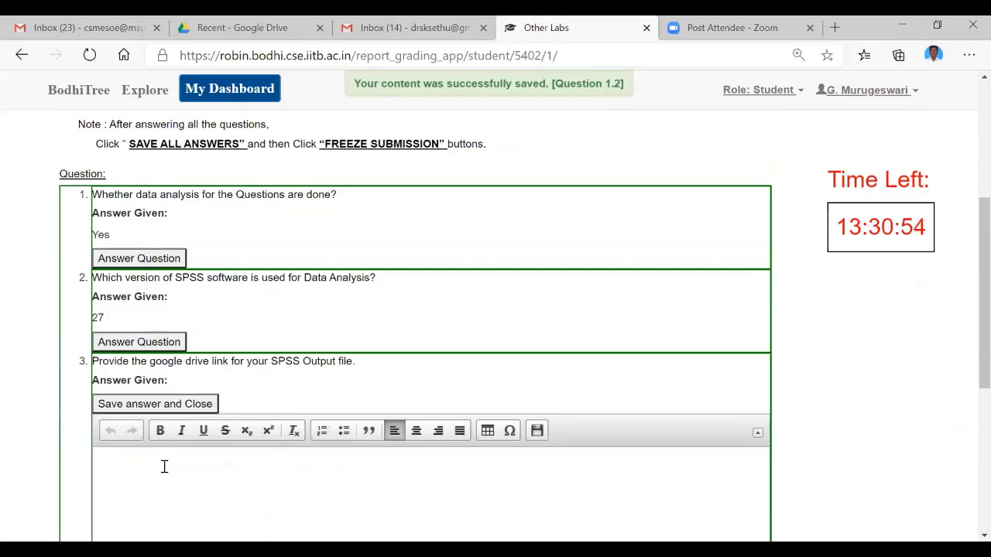
Paste the copied Google Drive link into question 3, save all answers, and confirm Freeze Submission
key("ctrl+v")
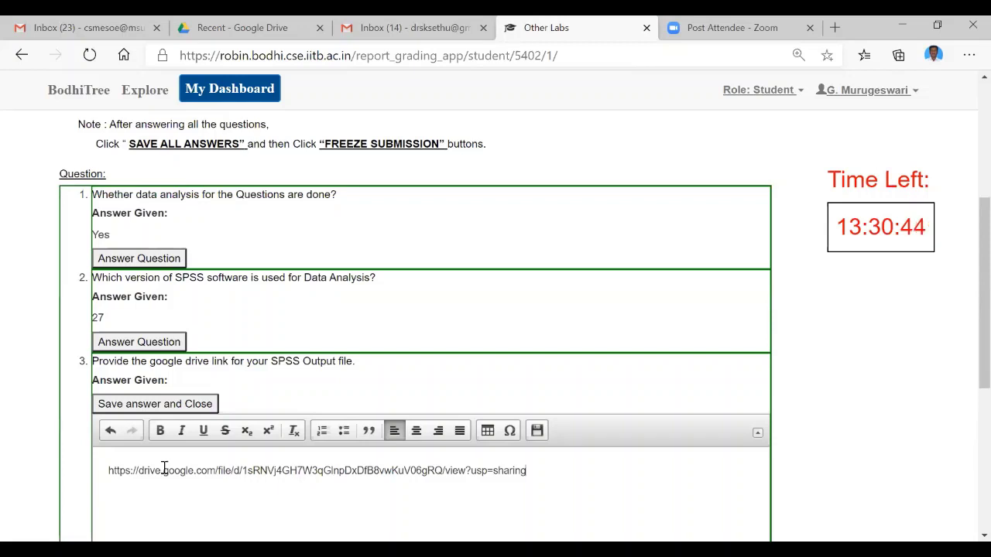
left_click(188, 403)
left_click(460, 385)
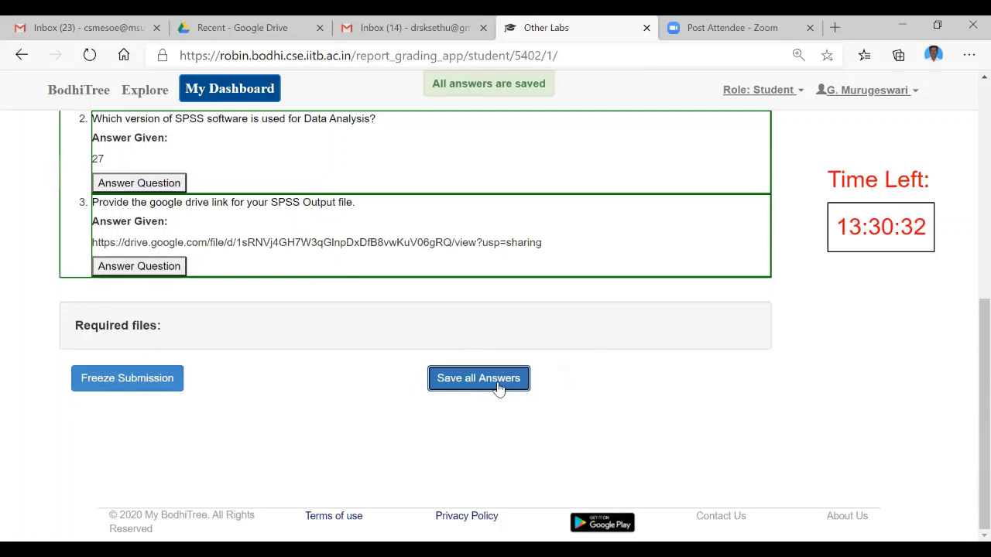
left_click(164, 386)
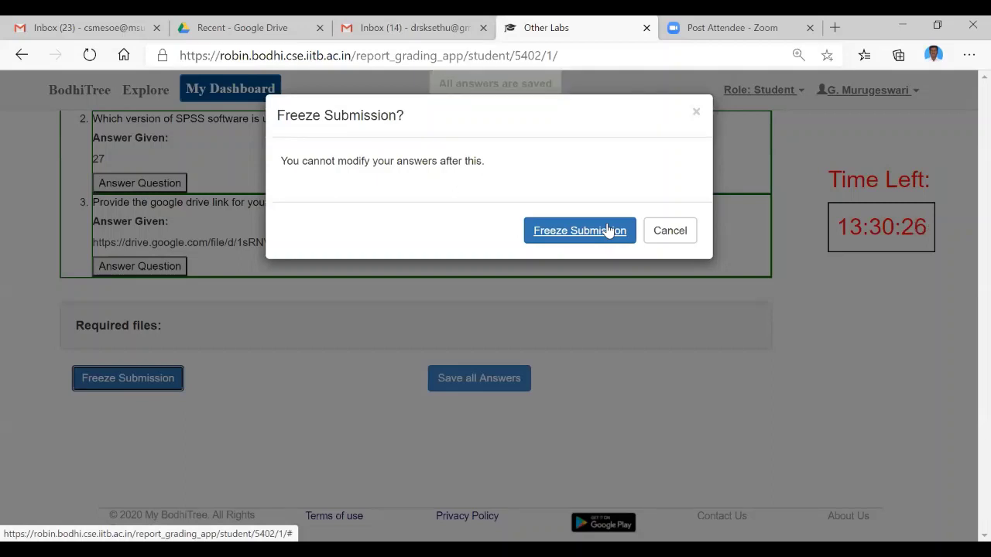
left_click(603, 234)
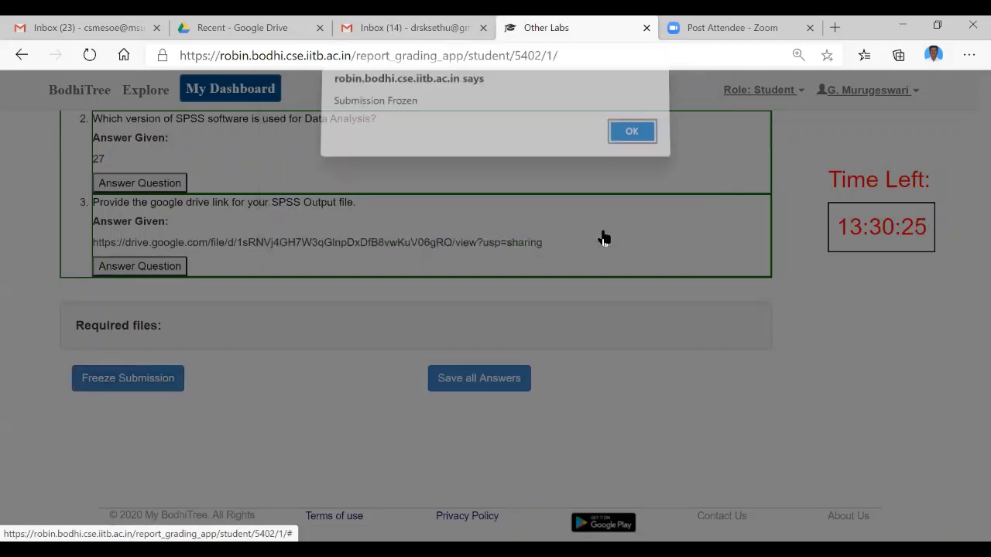